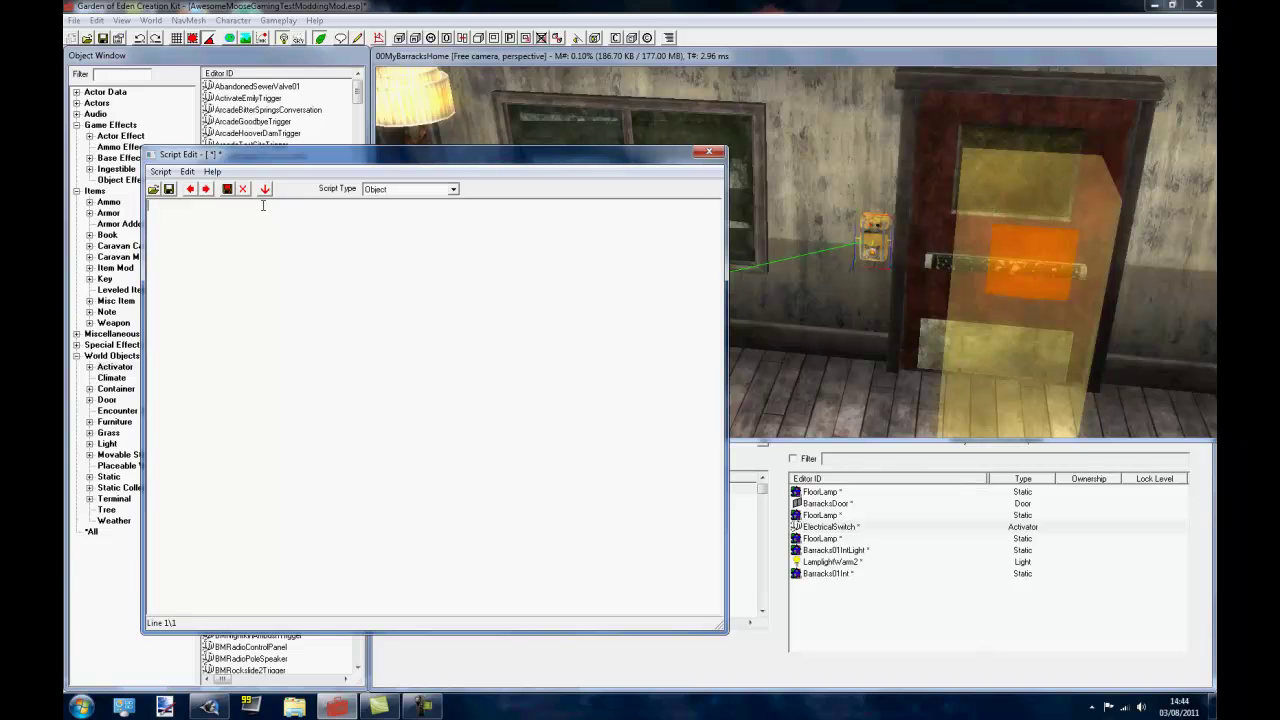
# Bring up the GECK Wiki's Useful Scripts page and scroll to the Light switch script code.
pyautogui.hotkey('alt', 'Tab')
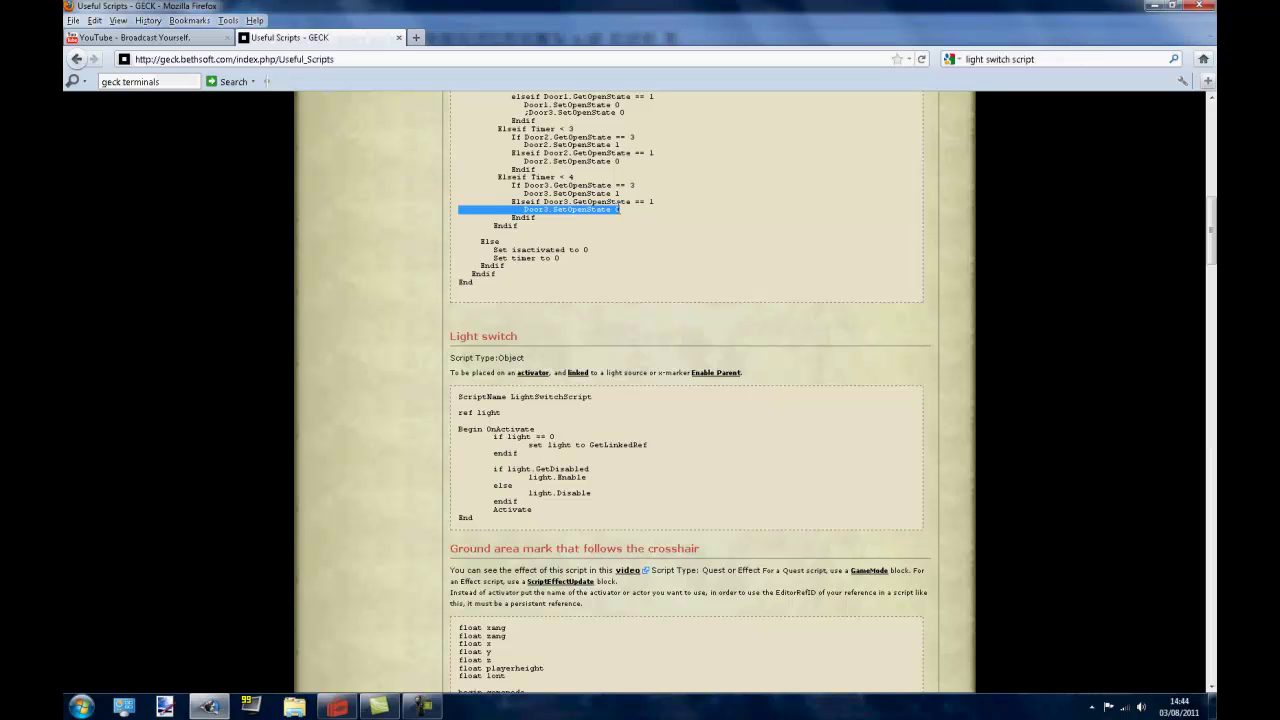
pyautogui.scroll(7, 641, 227)
pyautogui.scroll(5, 641, 222)
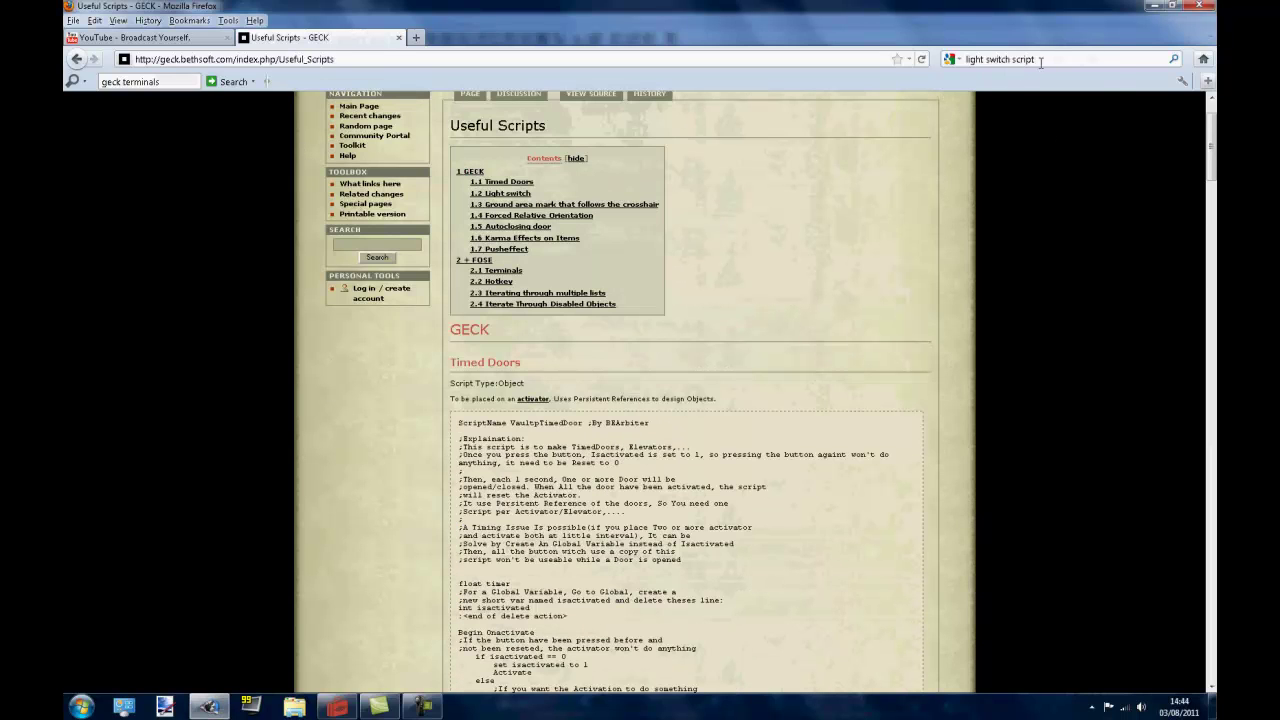
pyautogui.scroll(2, 800, 390)
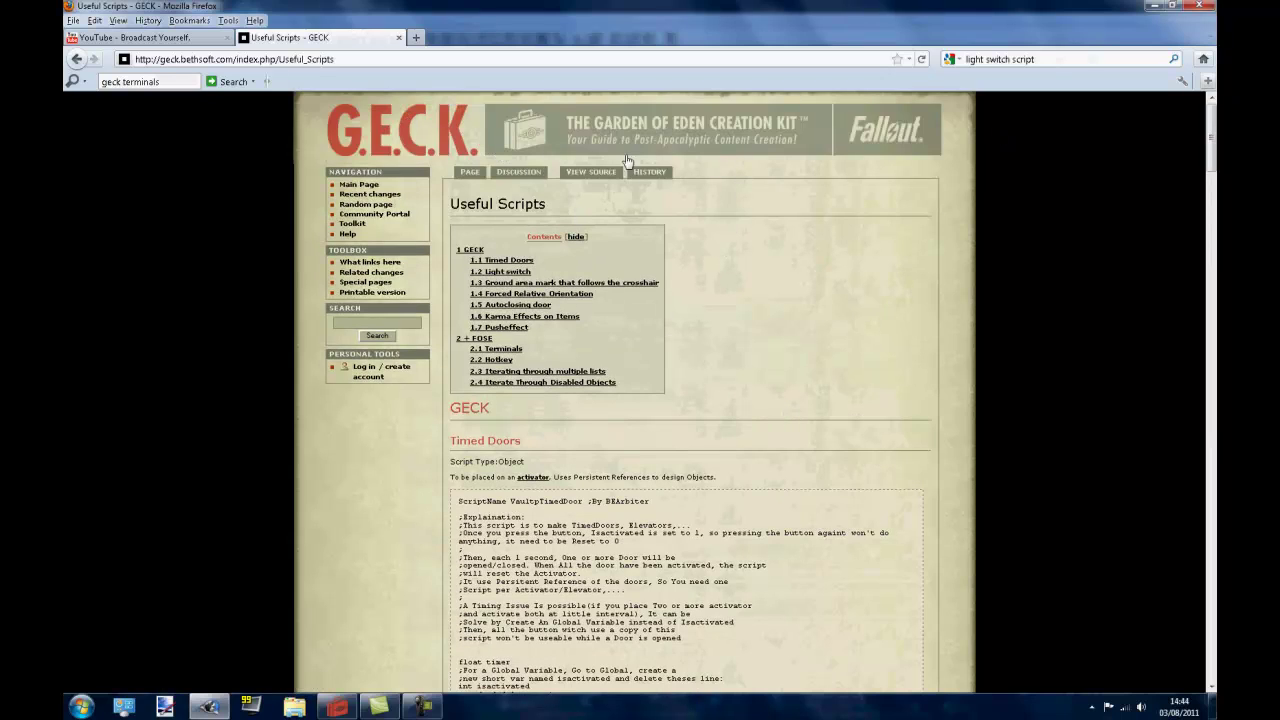
pyautogui.scroll(-3, 580, 233)
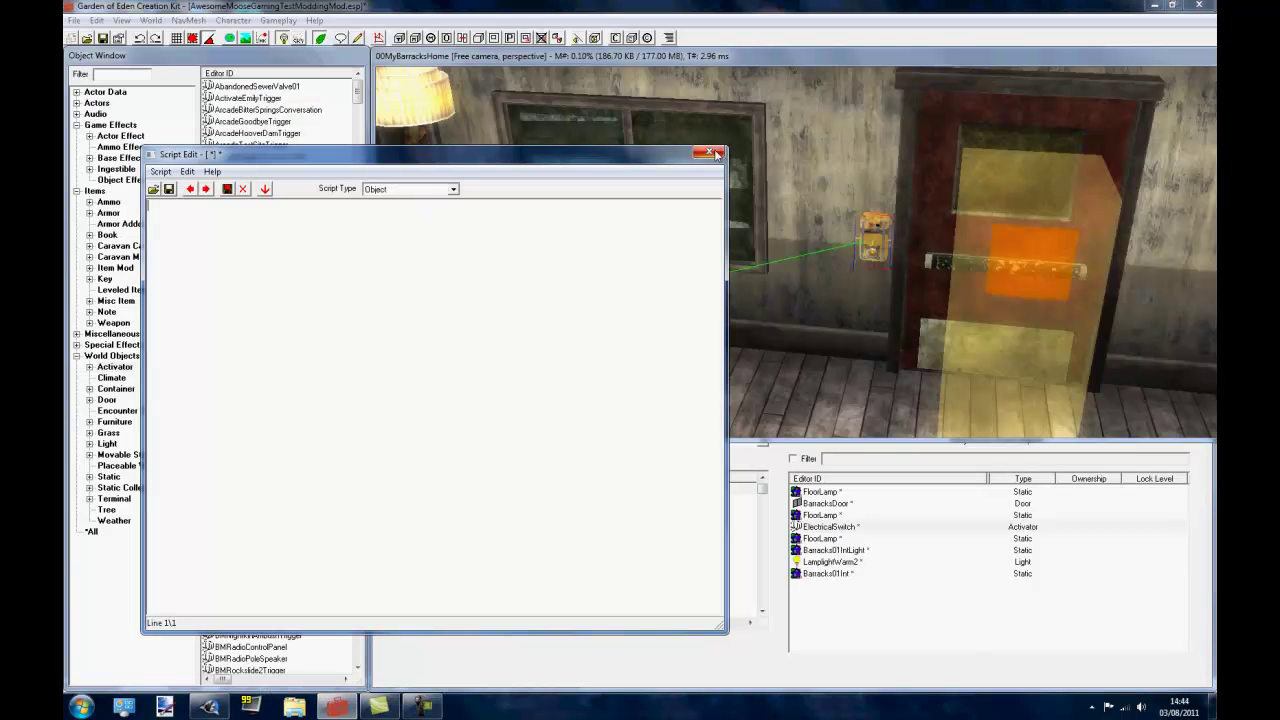
# Discard the empty script and start a new blank object script in Script Edit.
pyautogui.click(709, 151)
pyautogui.click(692, 404)
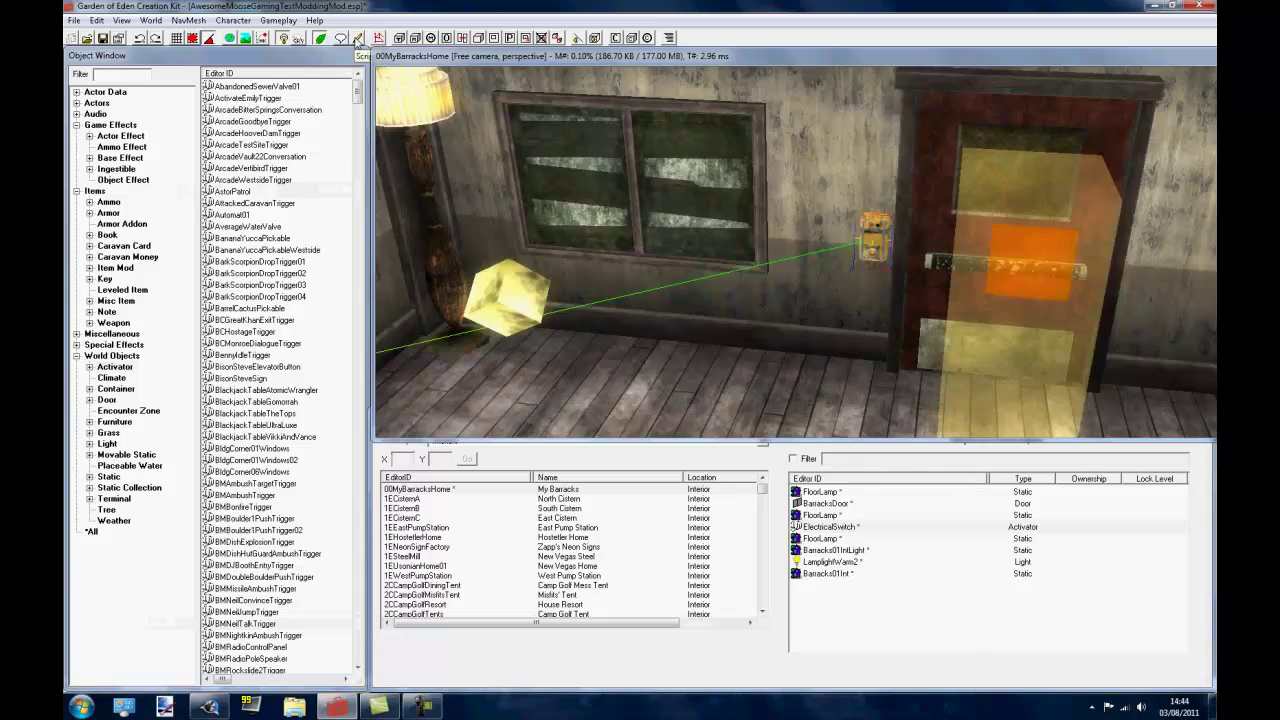
pyautogui.click(357, 39)
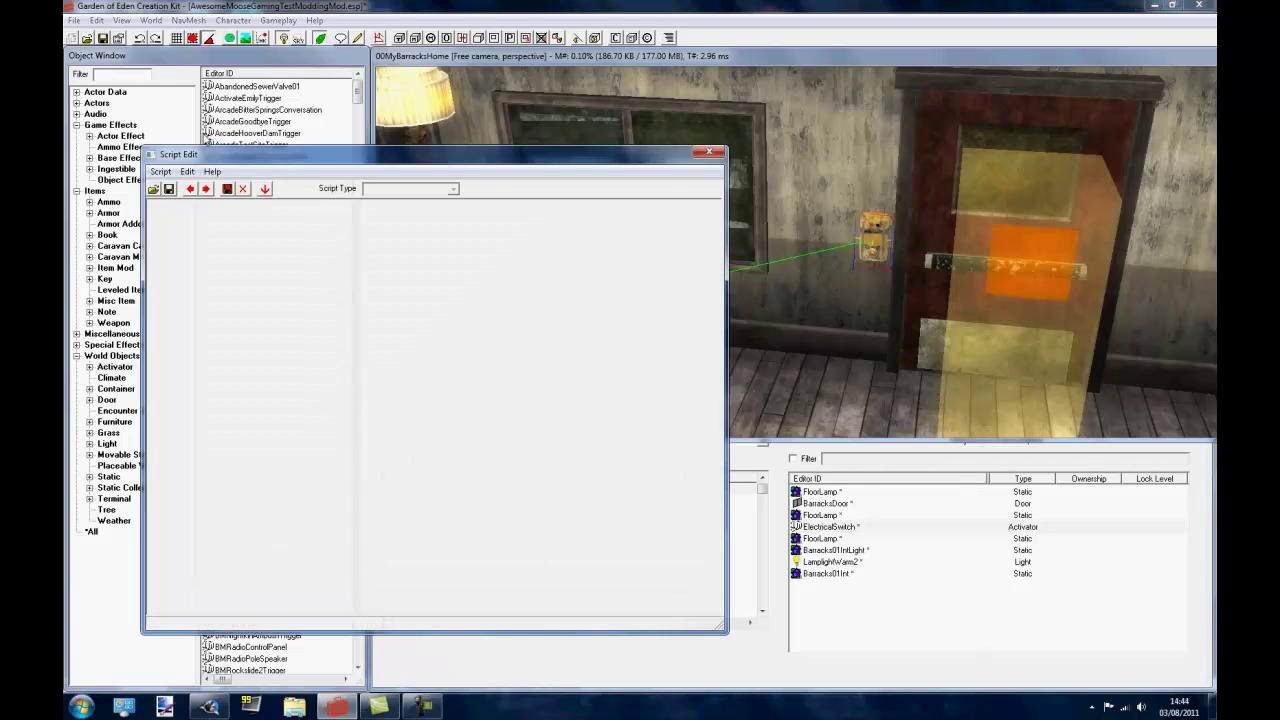
pyautogui.click(160, 171)
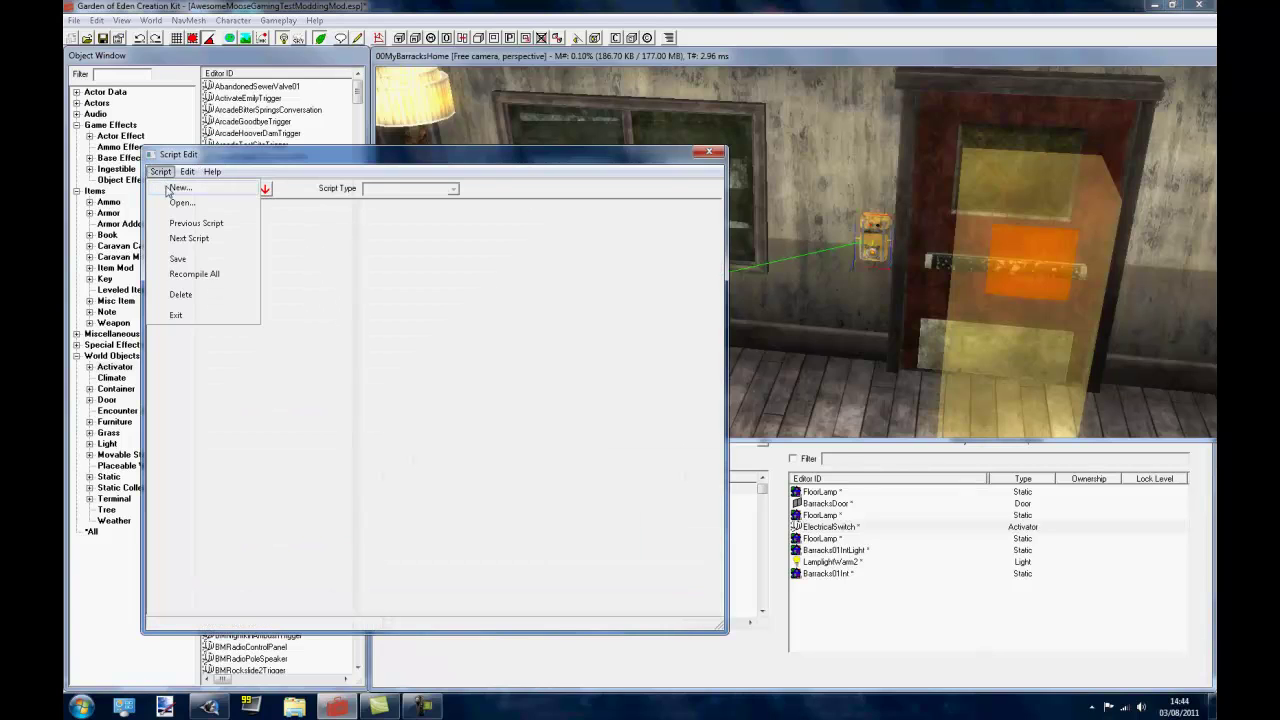
pyautogui.click(178, 188)
# Widen the script editor and paste in the LightSwitchScript light-toggle code.
pyautogui.click(221, 253)
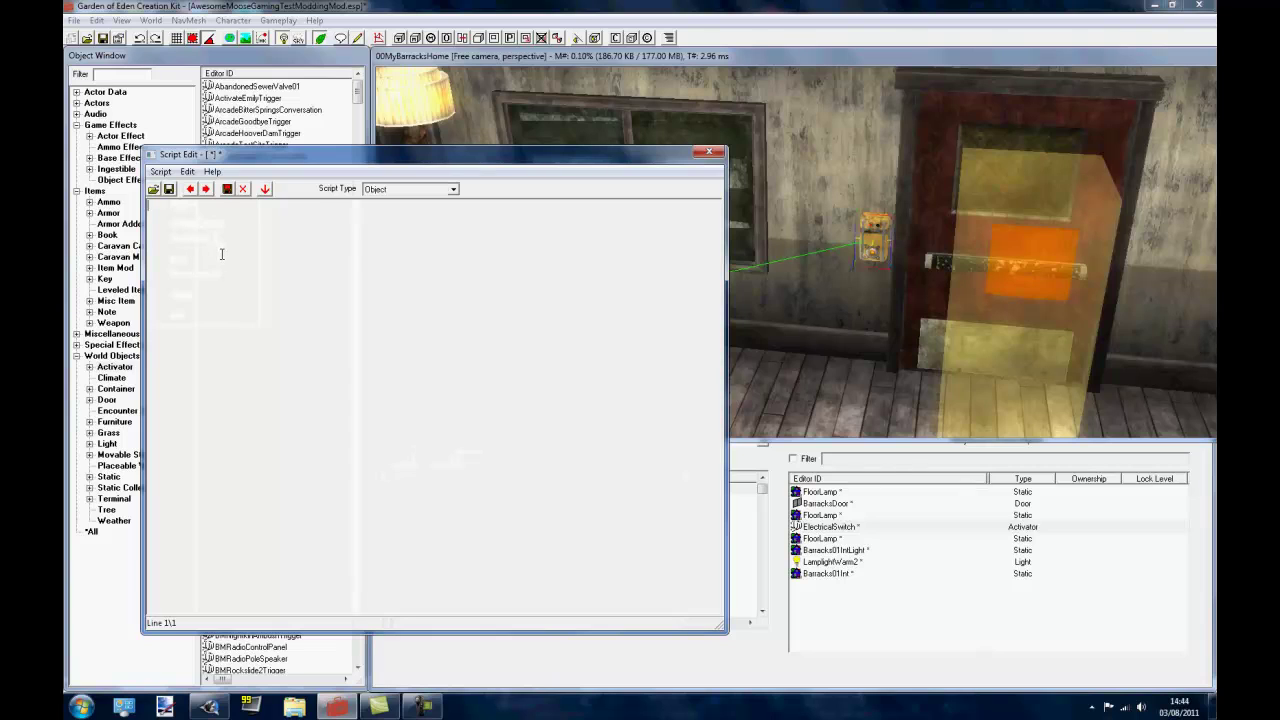
pyautogui.moveTo(145, 343); pyautogui.dragTo(66, 456)
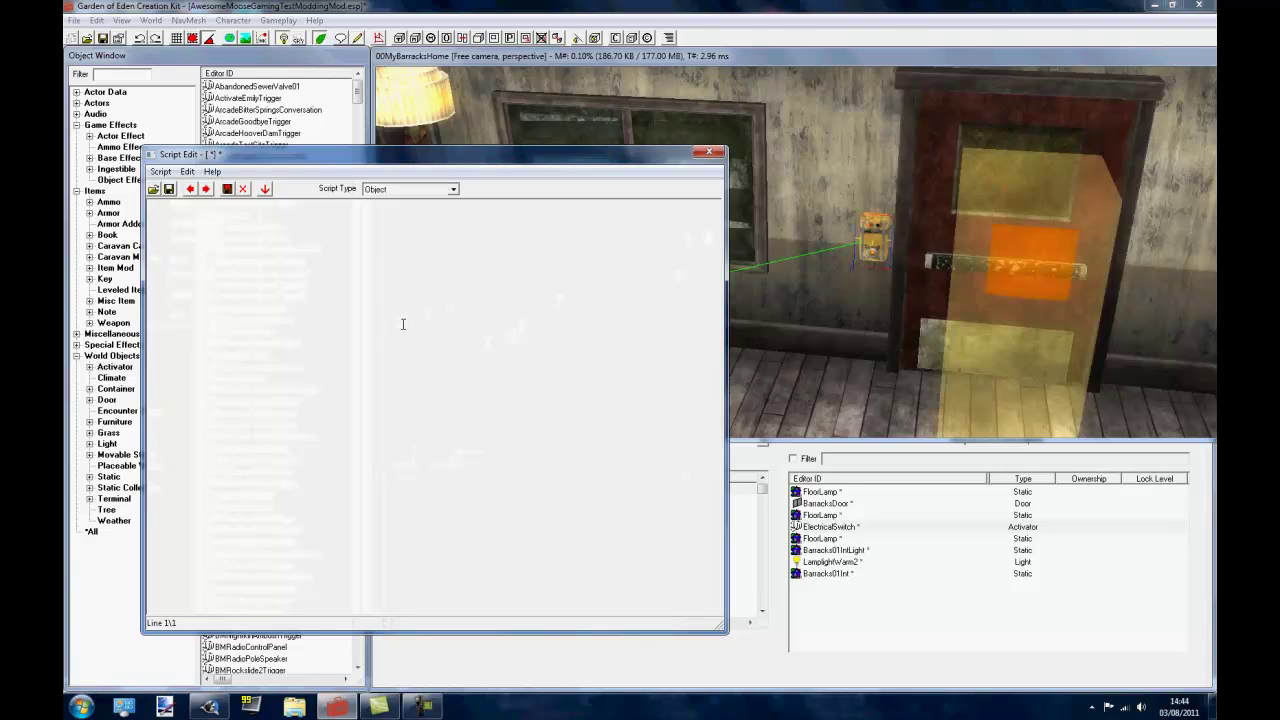
pyautogui.hotkey('ctrl', 'v')
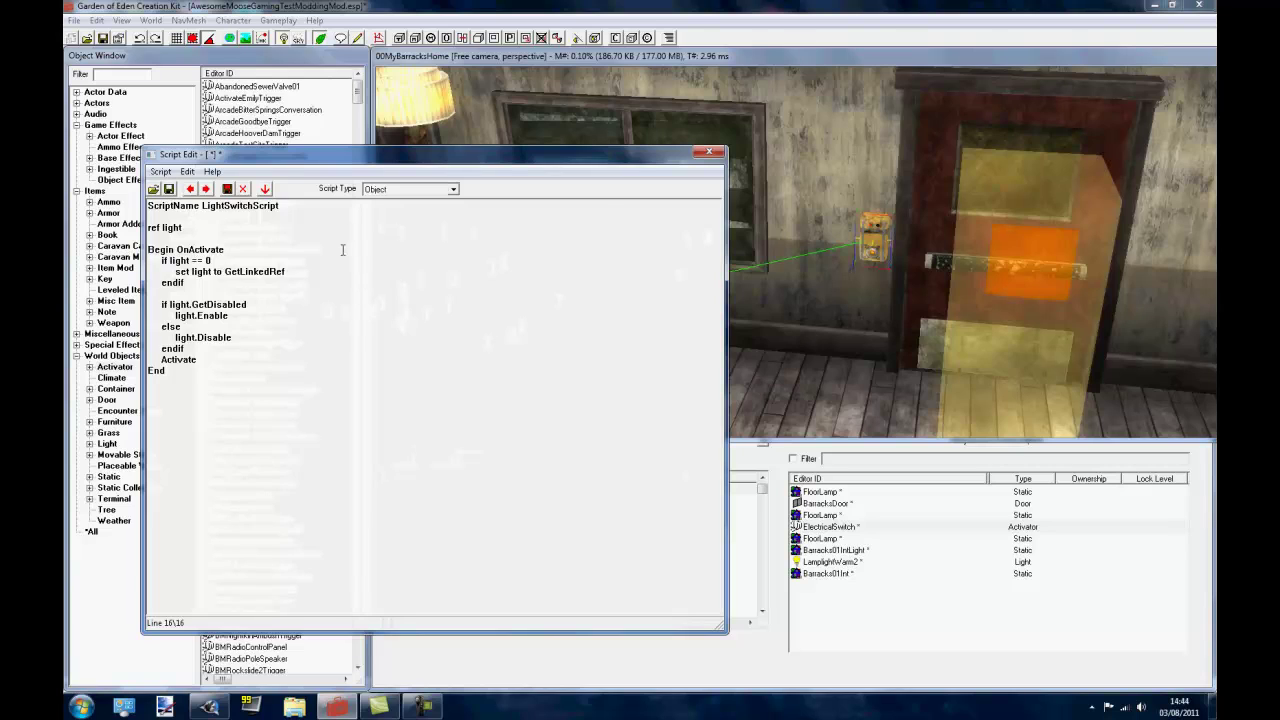
pyautogui.moveTo(294, 204); pyautogui.dragTo(259, 206)
# Close the script editor and survey the barracks to find the three floor lamps and wall switch.
pyautogui.click(710, 154)
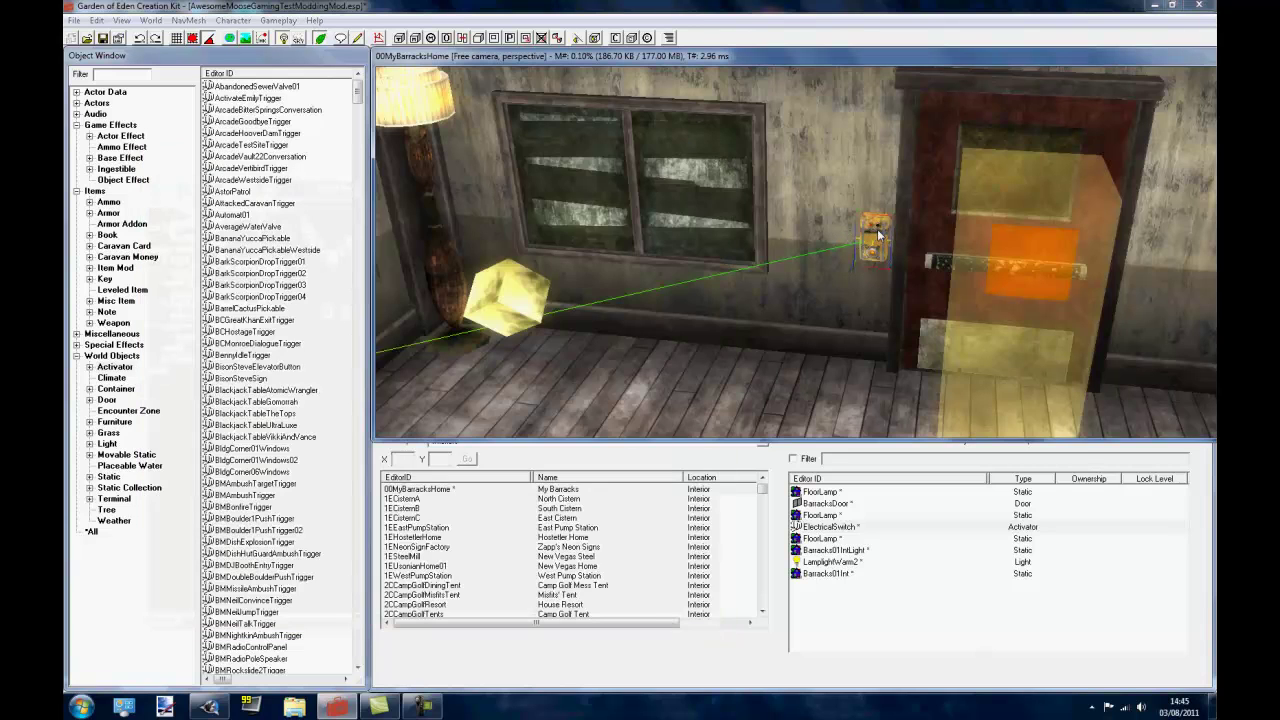
pyautogui.scroll(-5, 876, 229)
pyautogui.keyDown('shift'); pyautogui.moveTo(876, 229); pyautogui.dragTo(566, 295, button='middle'); pyautogui.keyUp('shift')
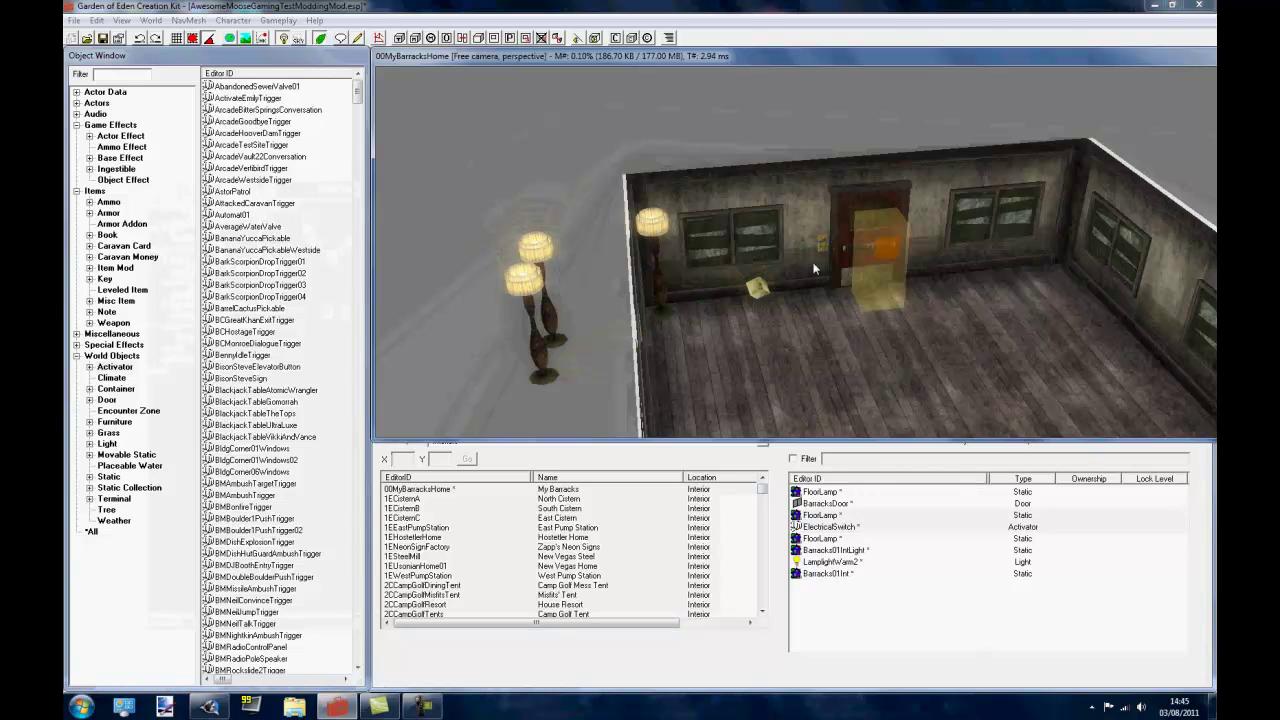
pyautogui.scroll(5, 824, 245)
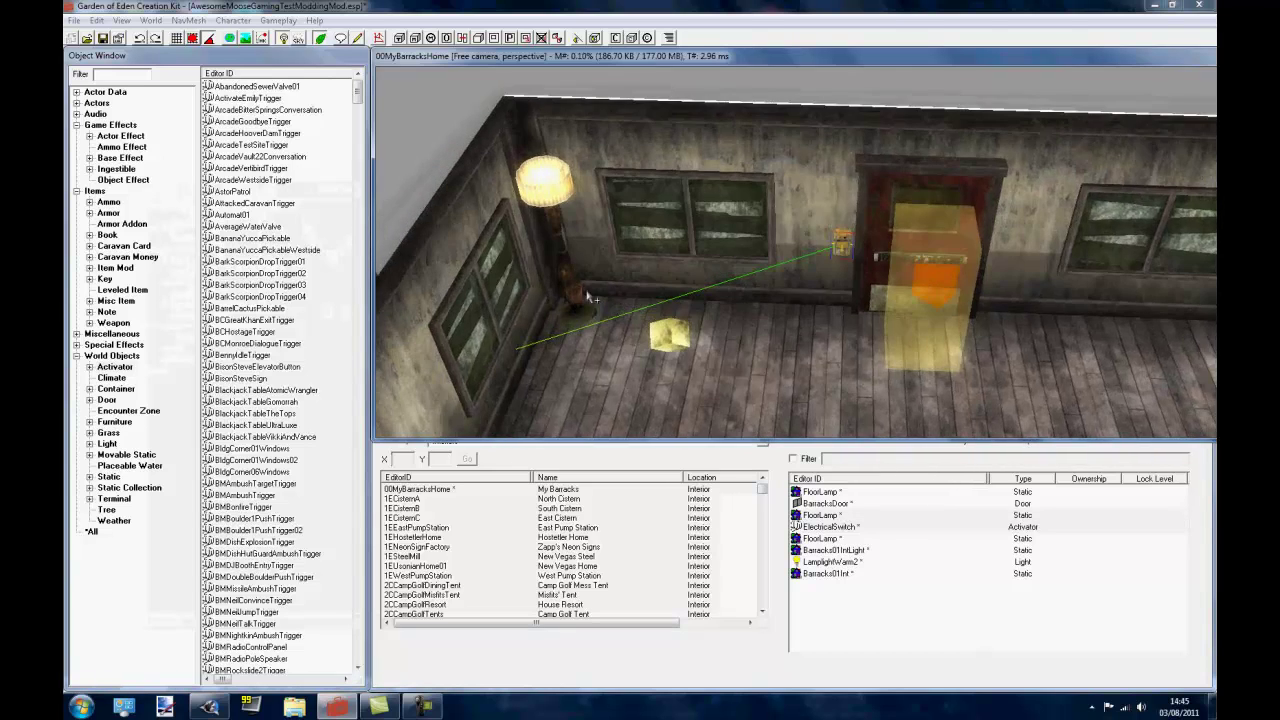
pyautogui.moveTo(590, 297); pyautogui.dragTo(529, 240, button='middle')
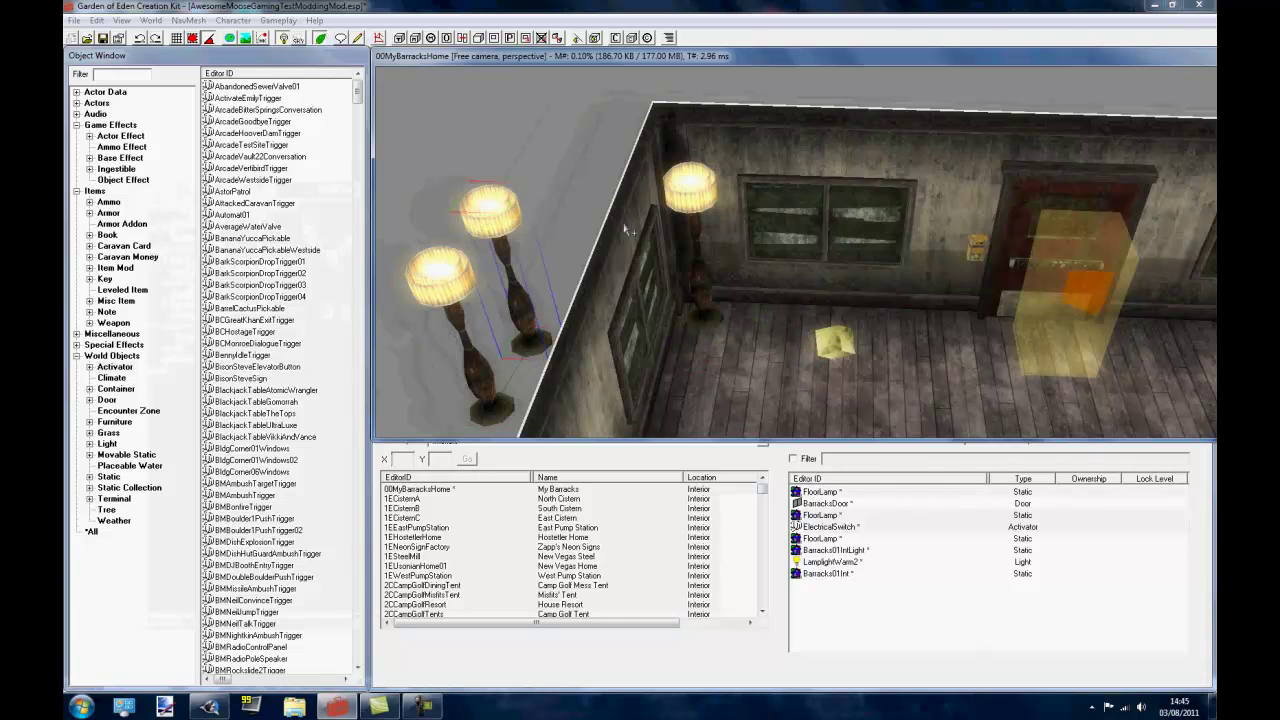
pyautogui.keyDown('shift'); pyautogui.moveTo(630, 235); pyautogui.dragTo(700, 215, button='middle'); pyautogui.keyUp('shift')
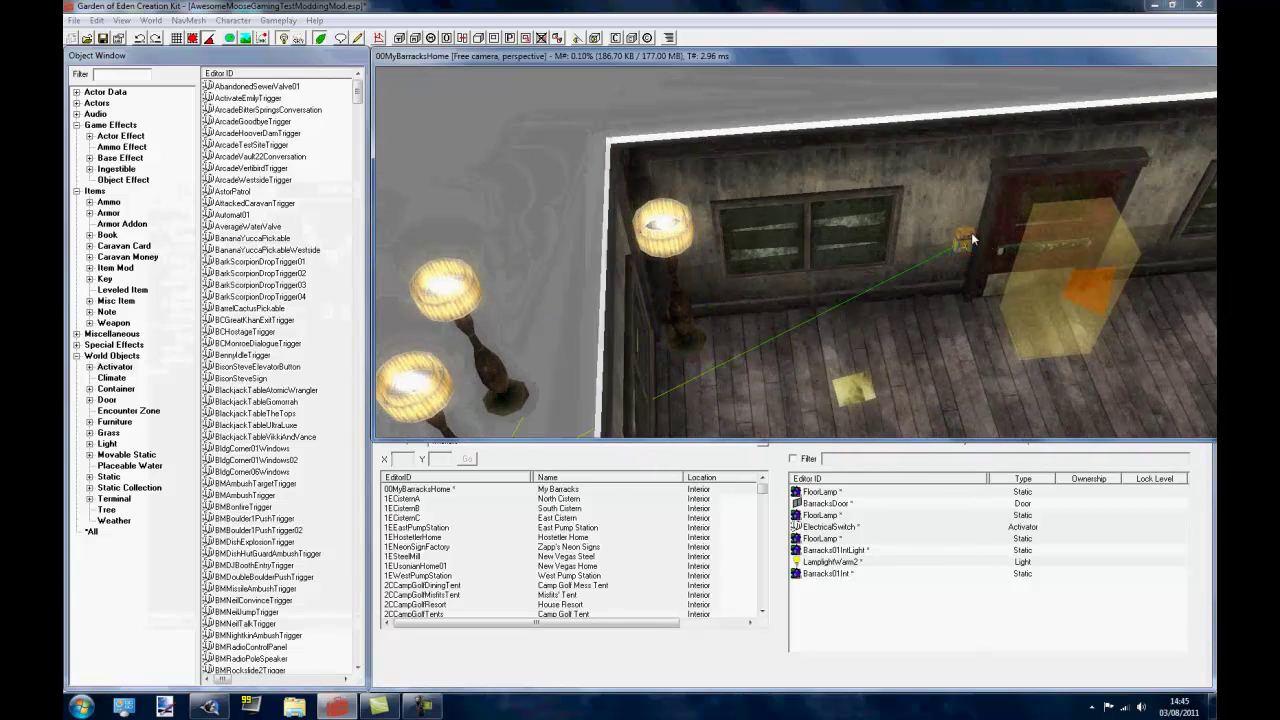
# Edit the wall switch's base object, changing its ID and renaming it Light Switch.
pyautogui.doubleClick(968, 241)
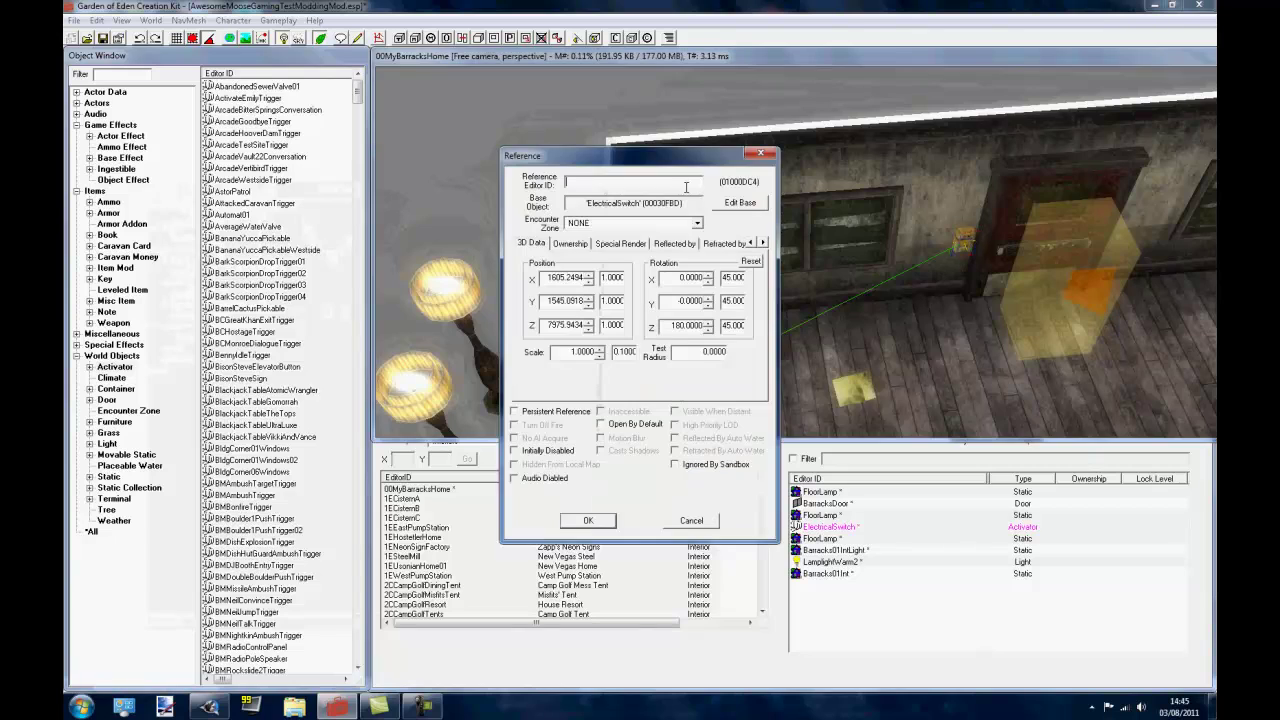
pyautogui.click(740, 203)
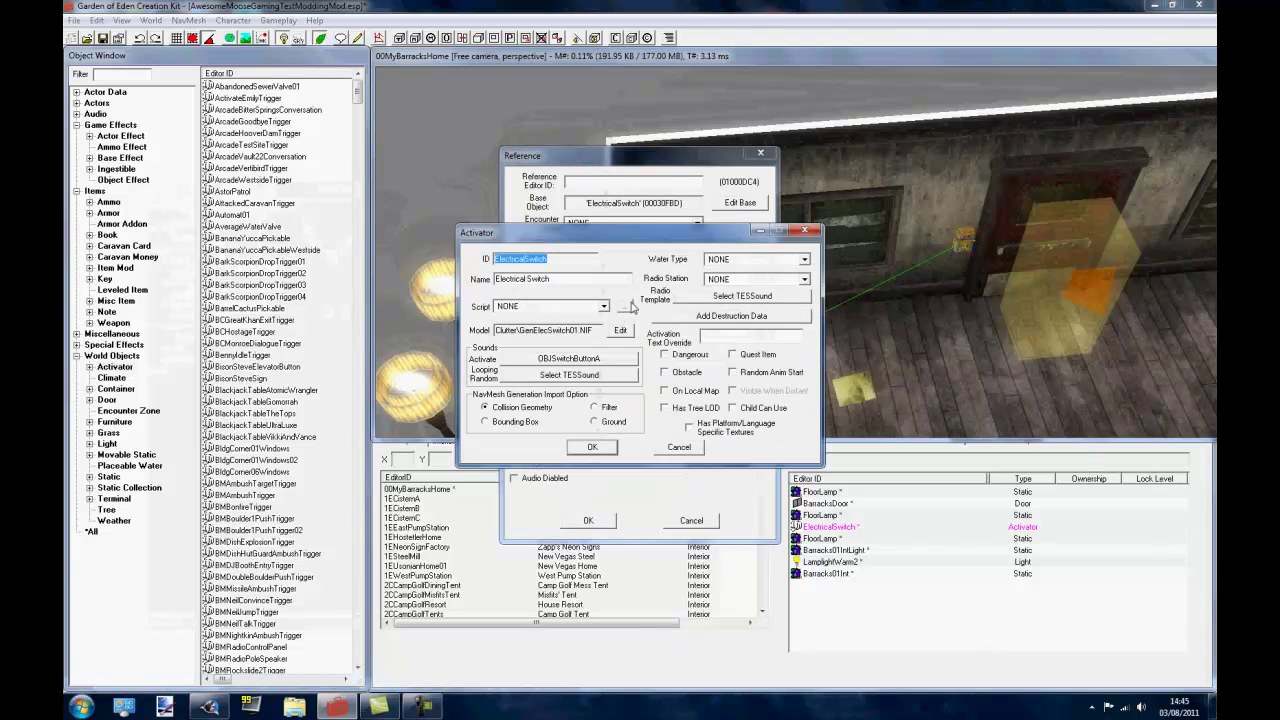
pyautogui.click(578, 279)
pyautogui.write('02')
pyautogui.moveTo(532, 281); pyautogui.dragTo(495, 281)
pyautogui.press('BackSpace')
pyautogui.write('Light')
# Attach LightSwitchScript and save it as new object ElectricalSwitch03 with a unique ID.
pyautogui.click(566, 306)
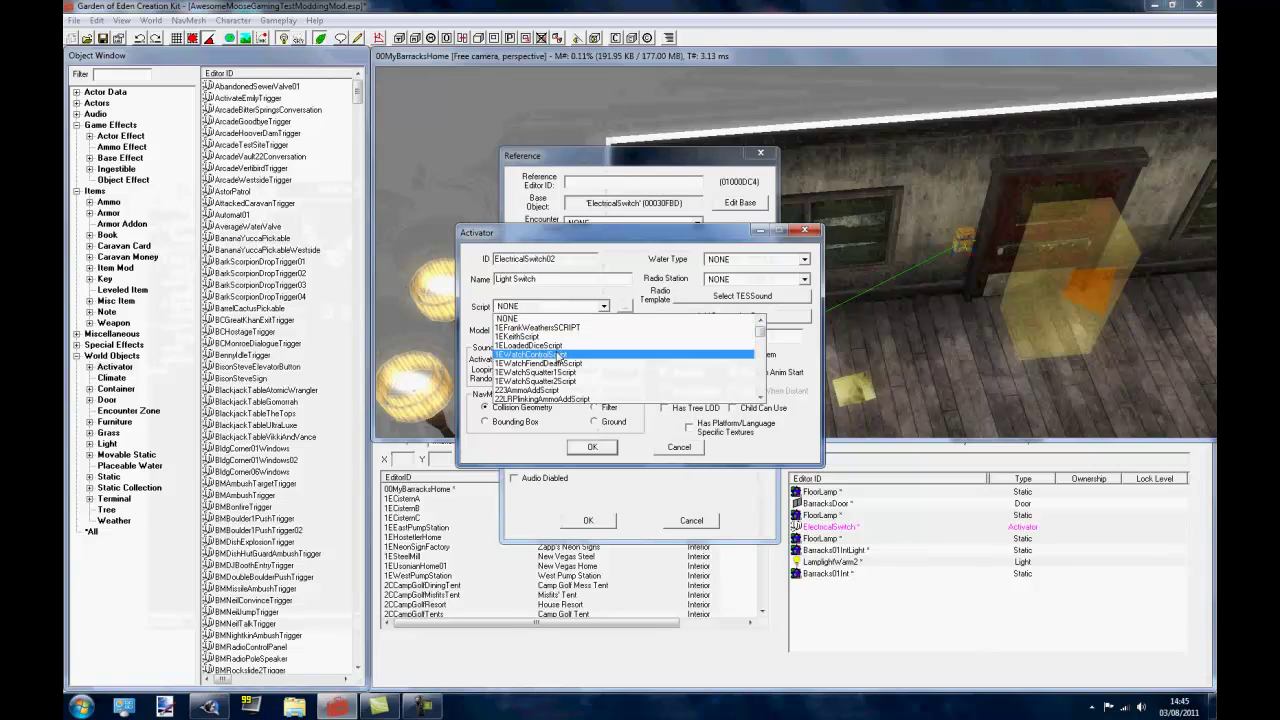
pyautogui.write('light')
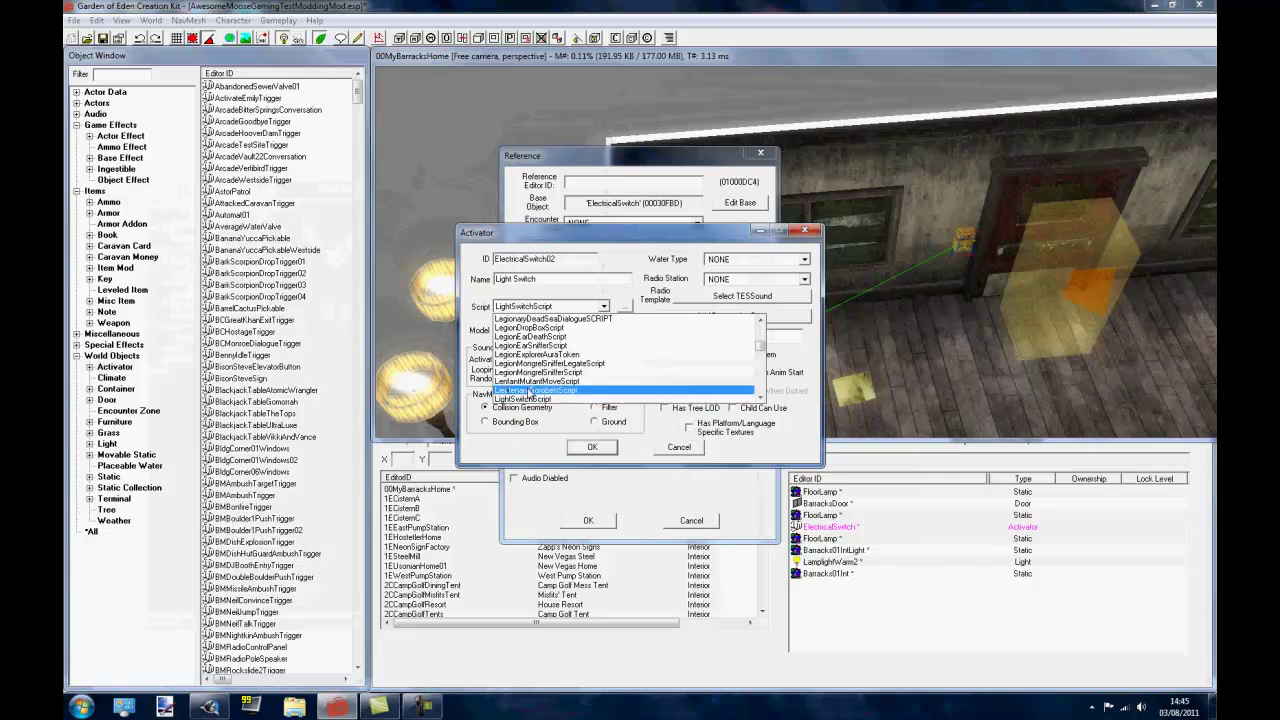
pyautogui.press('Return')
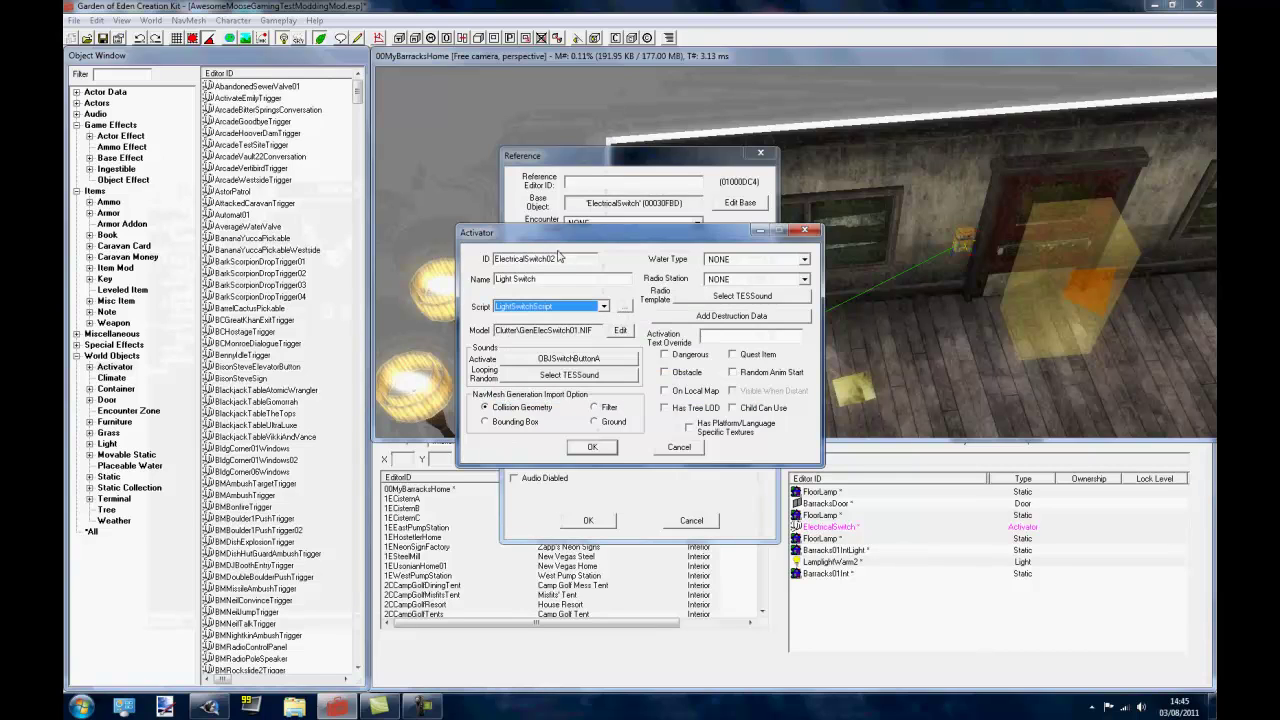
pyautogui.click(612, 446)
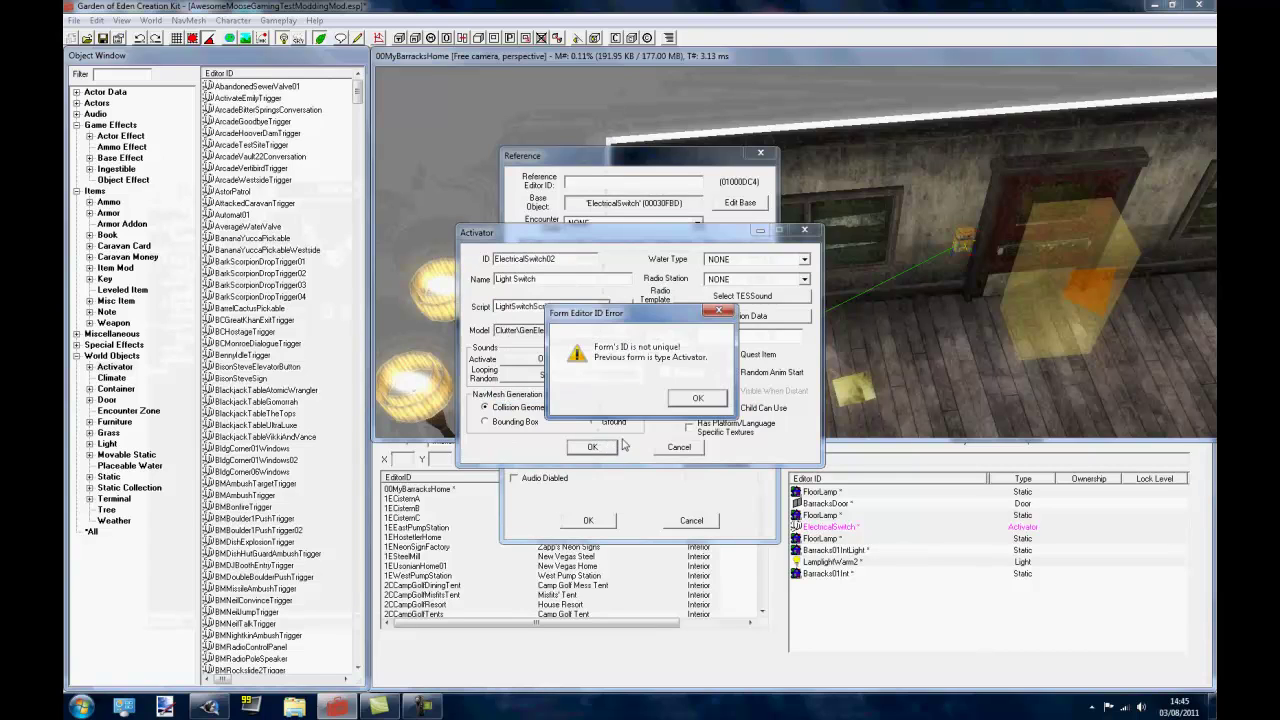
pyautogui.press('Return')
pyautogui.click(555, 258)
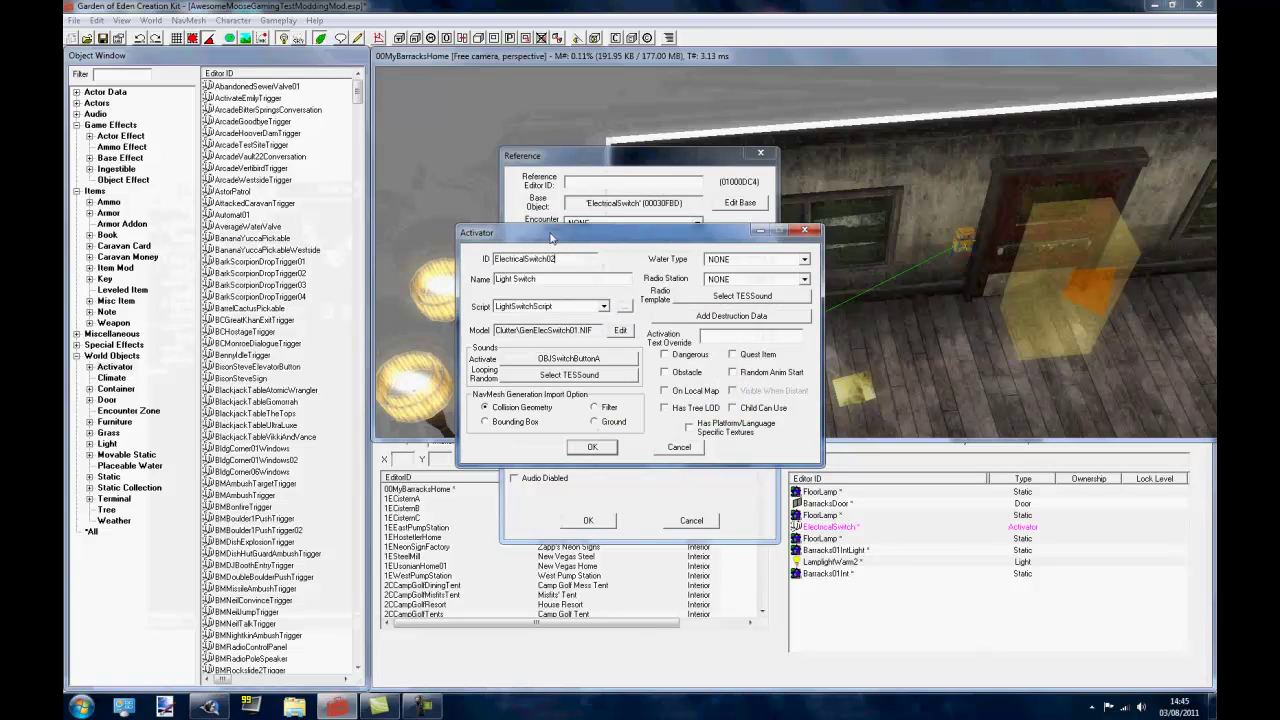
pyautogui.click(592, 446)
pyautogui.click(670, 412)
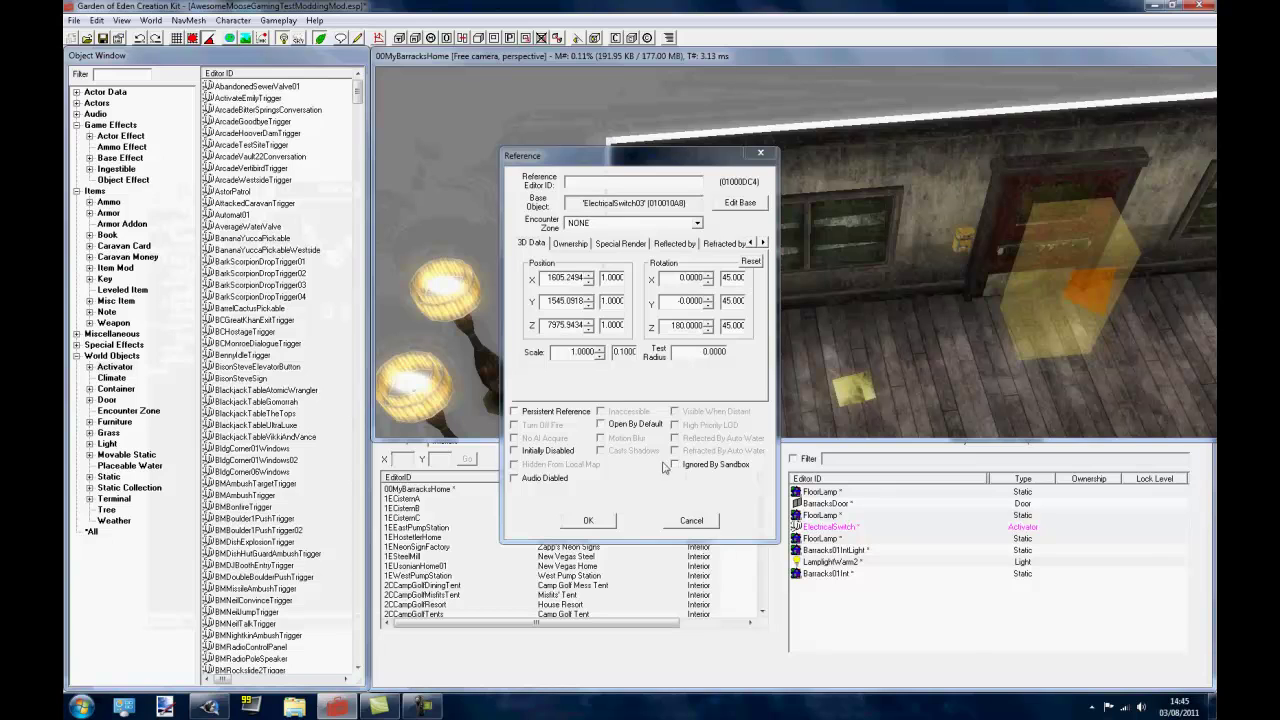
pyautogui.click(592, 521)
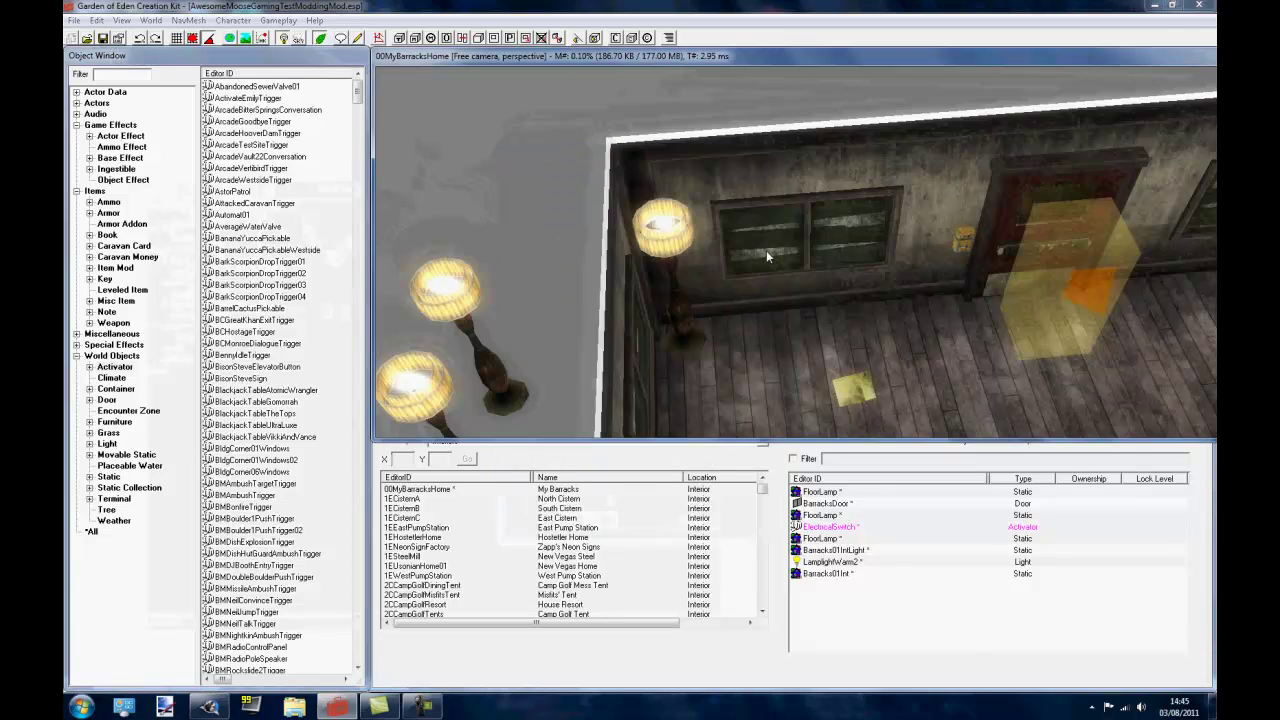
# Open the lower floor lamp's reference properties to link it to ElectricalSwitch03.
pyautogui.scroll(3, 766, 250)
pyautogui.scroll(2, 908, 250)
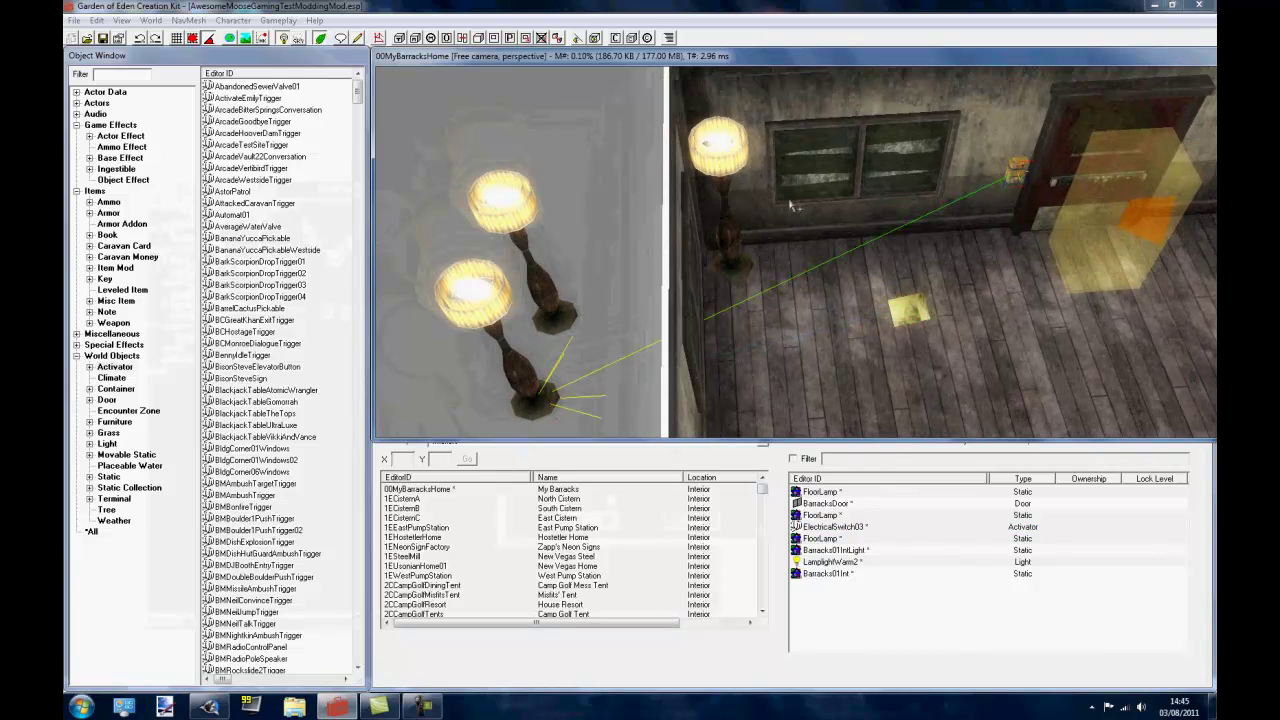
pyautogui.doubleClick(490, 305)
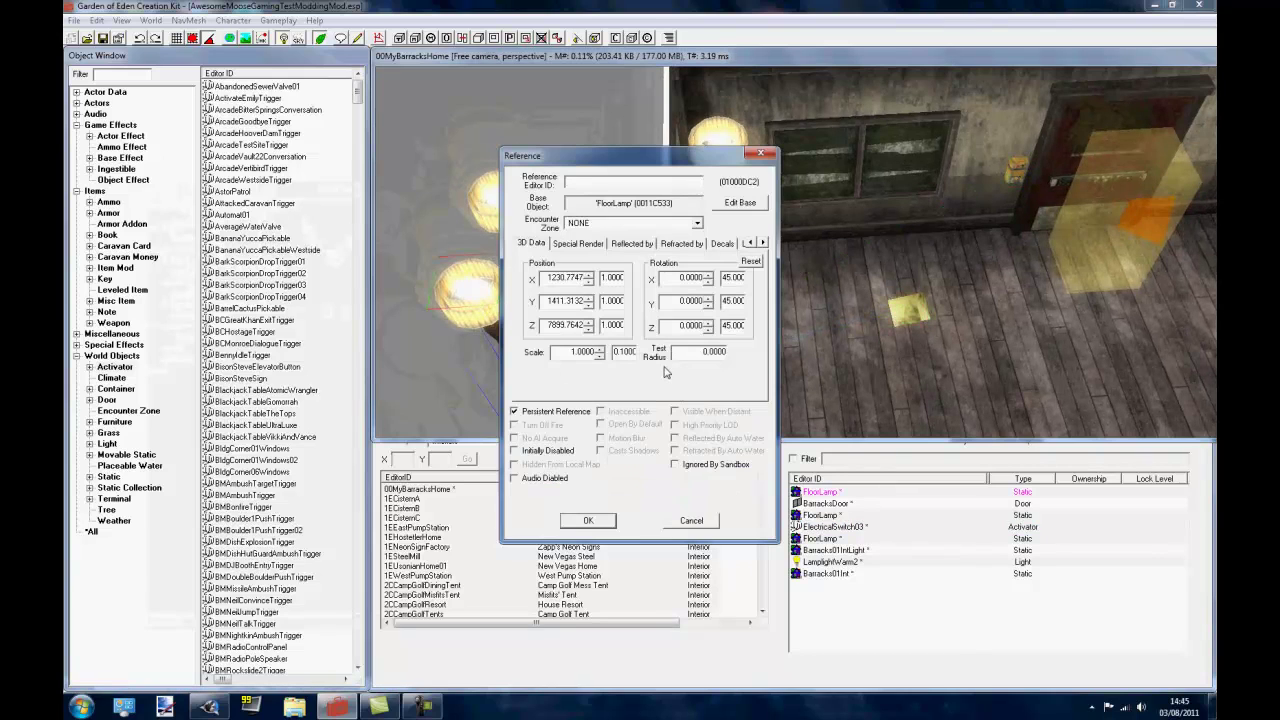
pyautogui.click(591, 523)
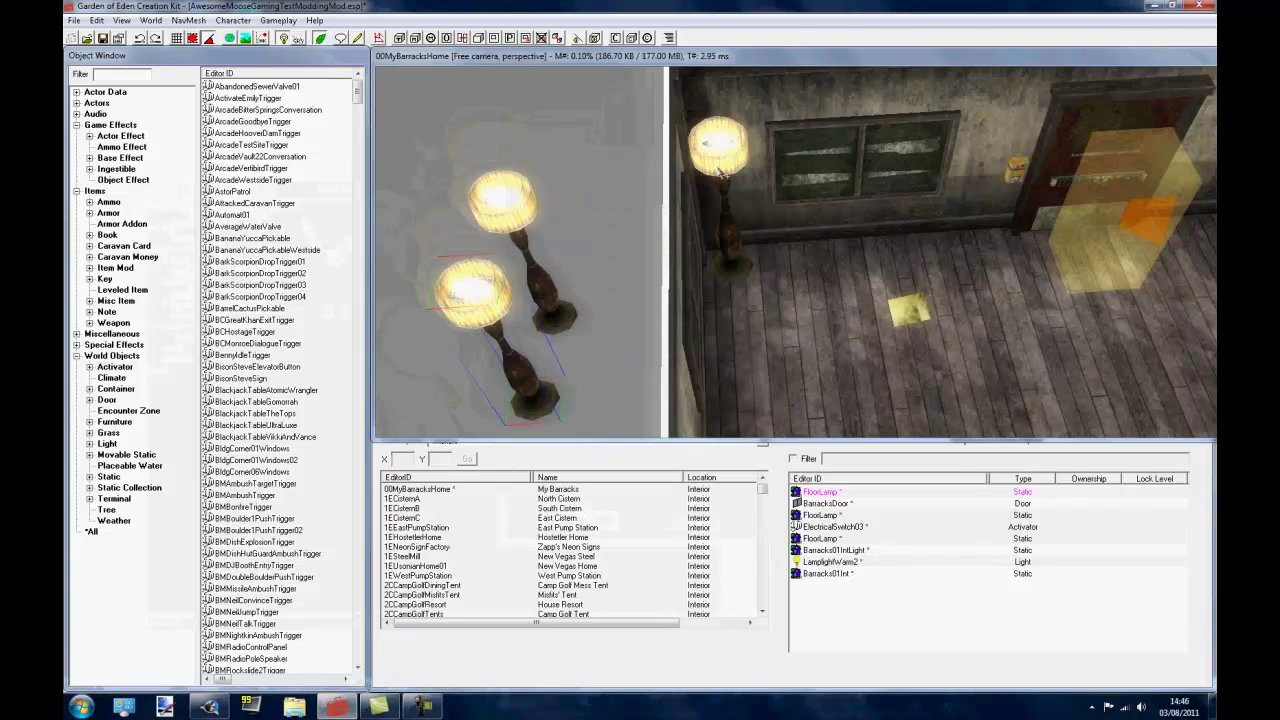
pyautogui.click(717, 172)
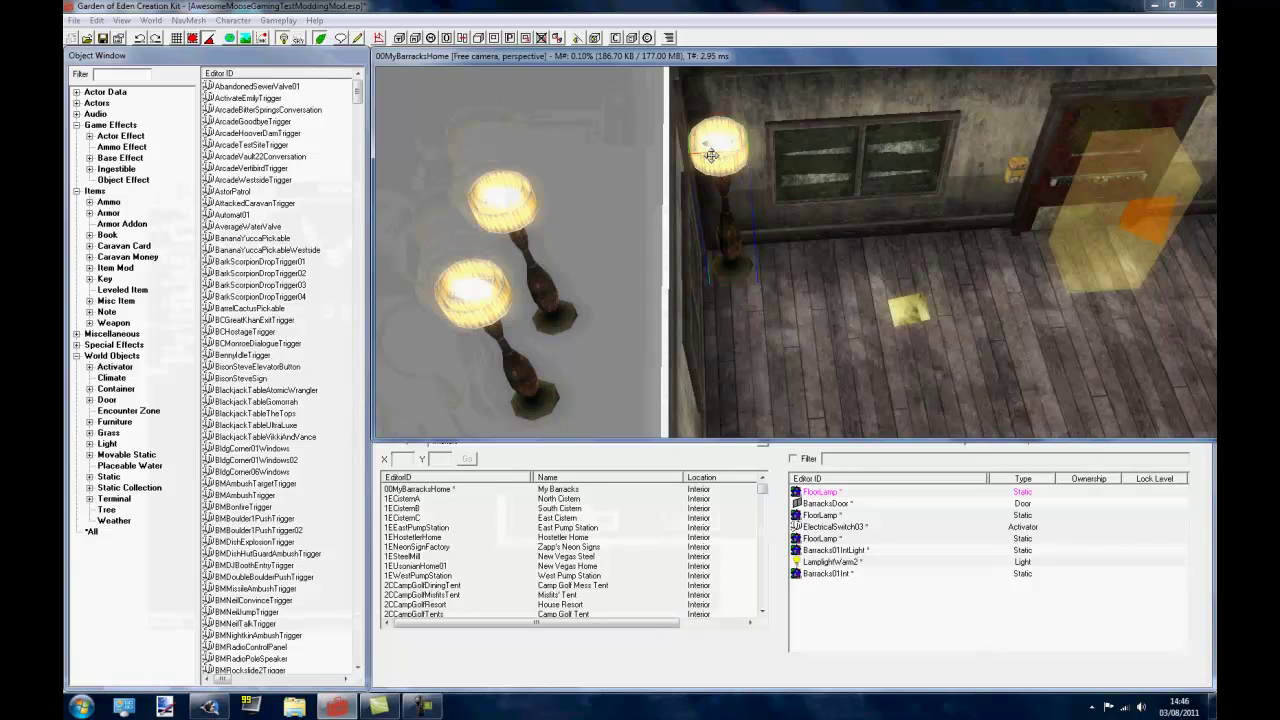
pyautogui.click(1016, 166)
pyautogui.doubleClick(490, 316)
pyautogui.click(588, 520)
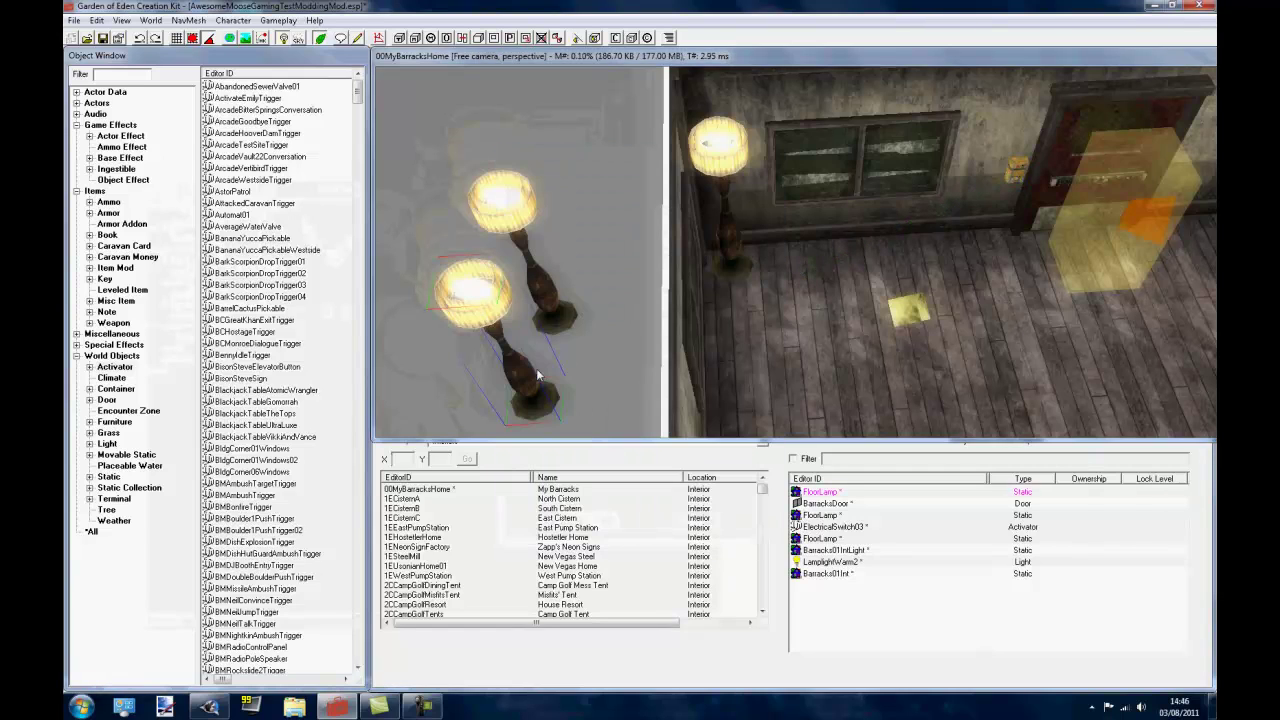
# Check the upper floor lamp's reference properties, then reselect and deselect the lower lamp.
pyautogui.doubleClick(516, 210)
pyautogui.click(606, 523)
pyautogui.click(496, 306)
pyautogui.moveTo(496, 306); pyautogui.dragTo(580, 229, button='middle')
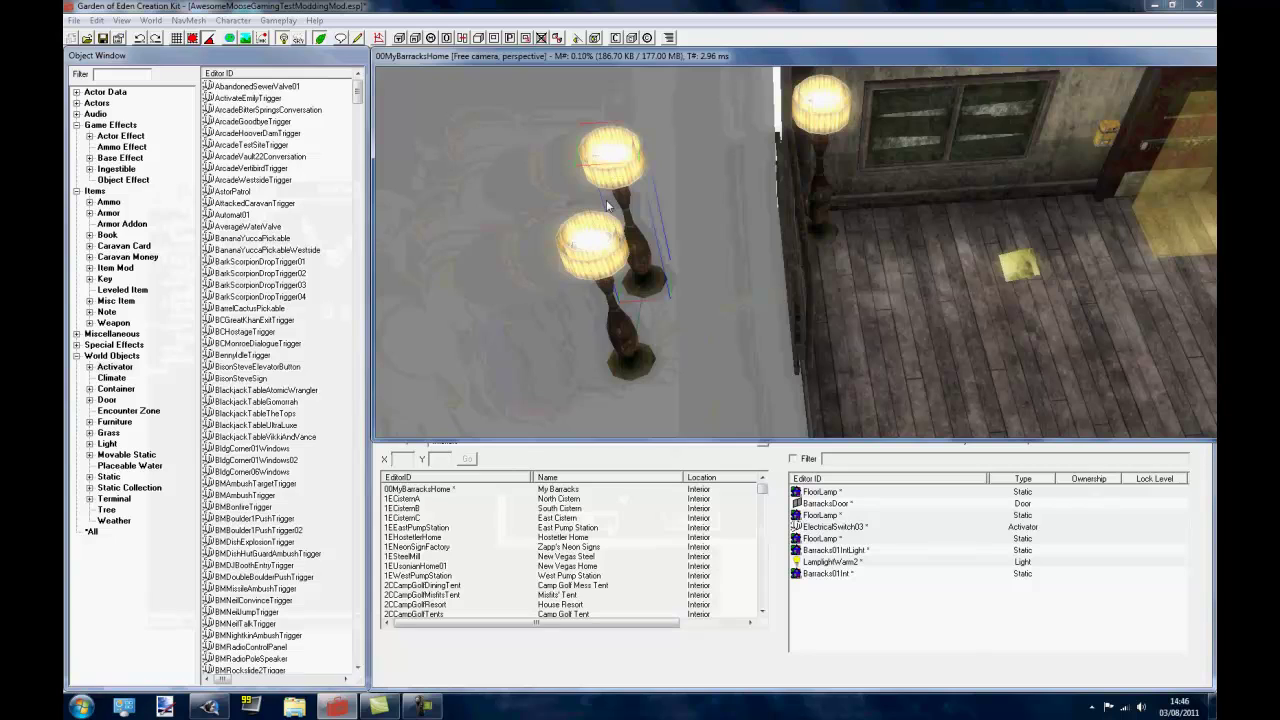
pyautogui.click(615, 250)
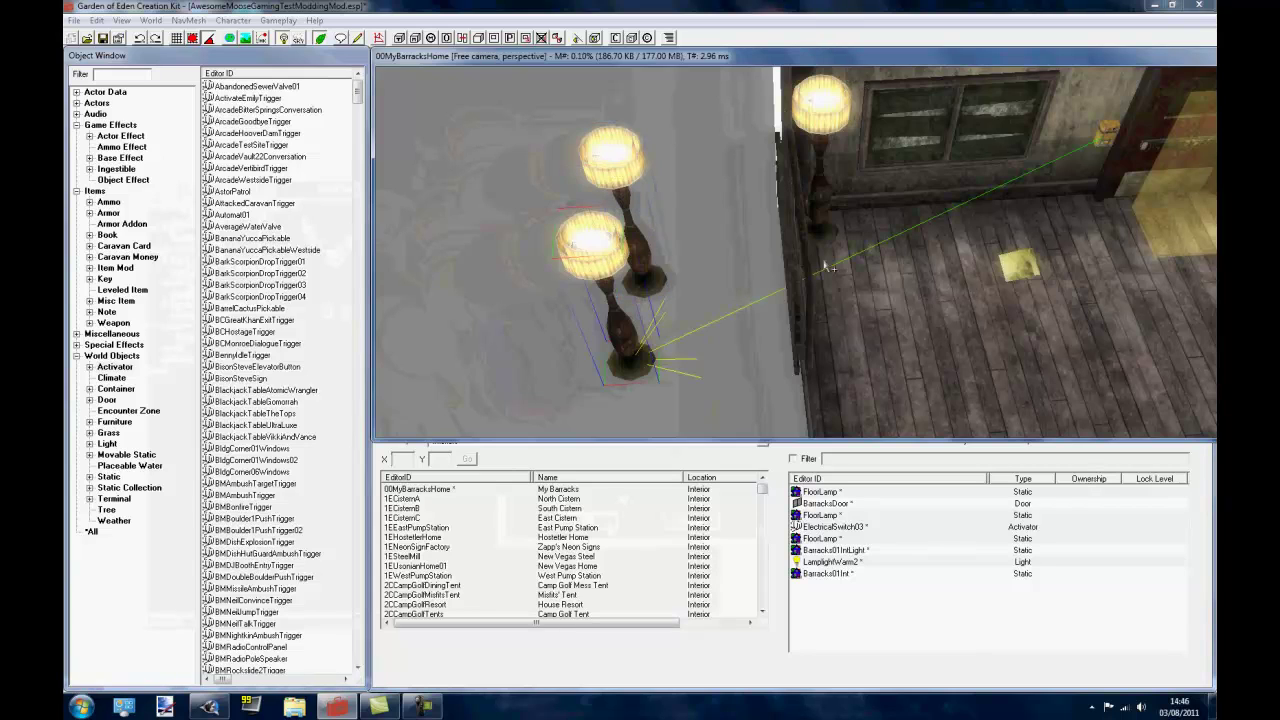
pyautogui.click(640, 185)
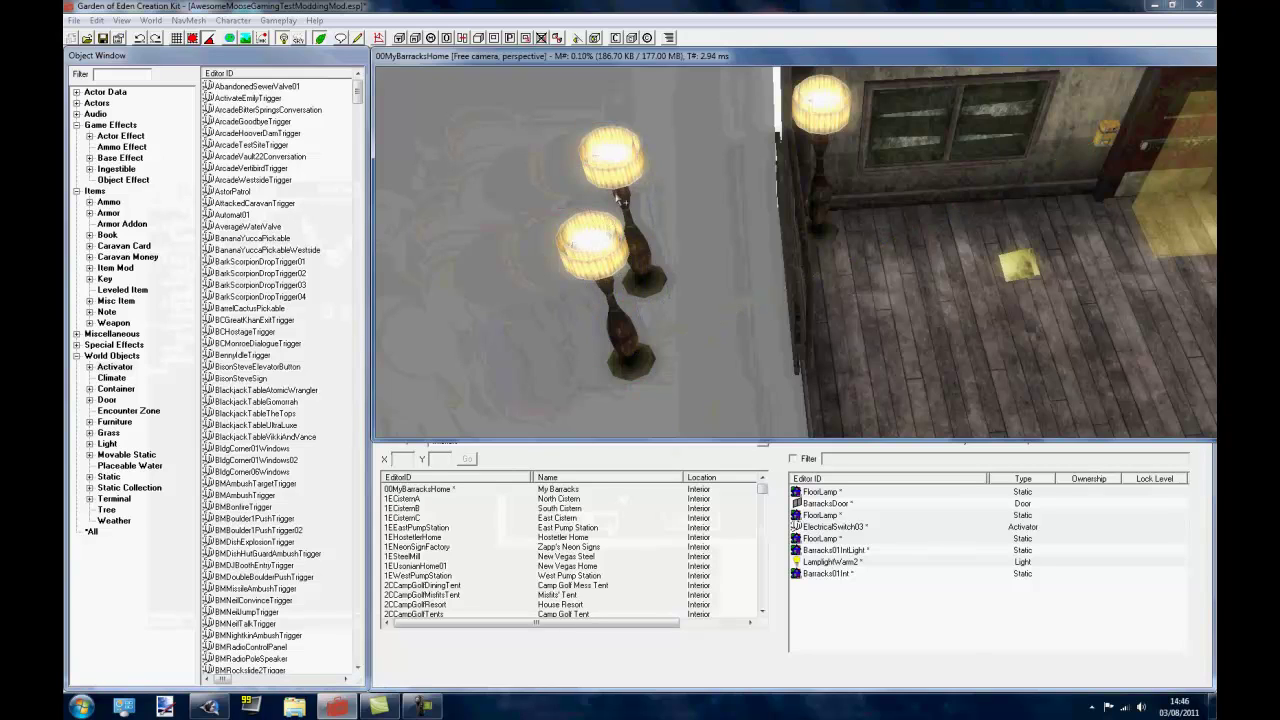
# Set the wall switch's Linked Ref cell to NONE and confirm.
pyautogui.click(614, 250)
pyautogui.doubleClick(1106, 132)
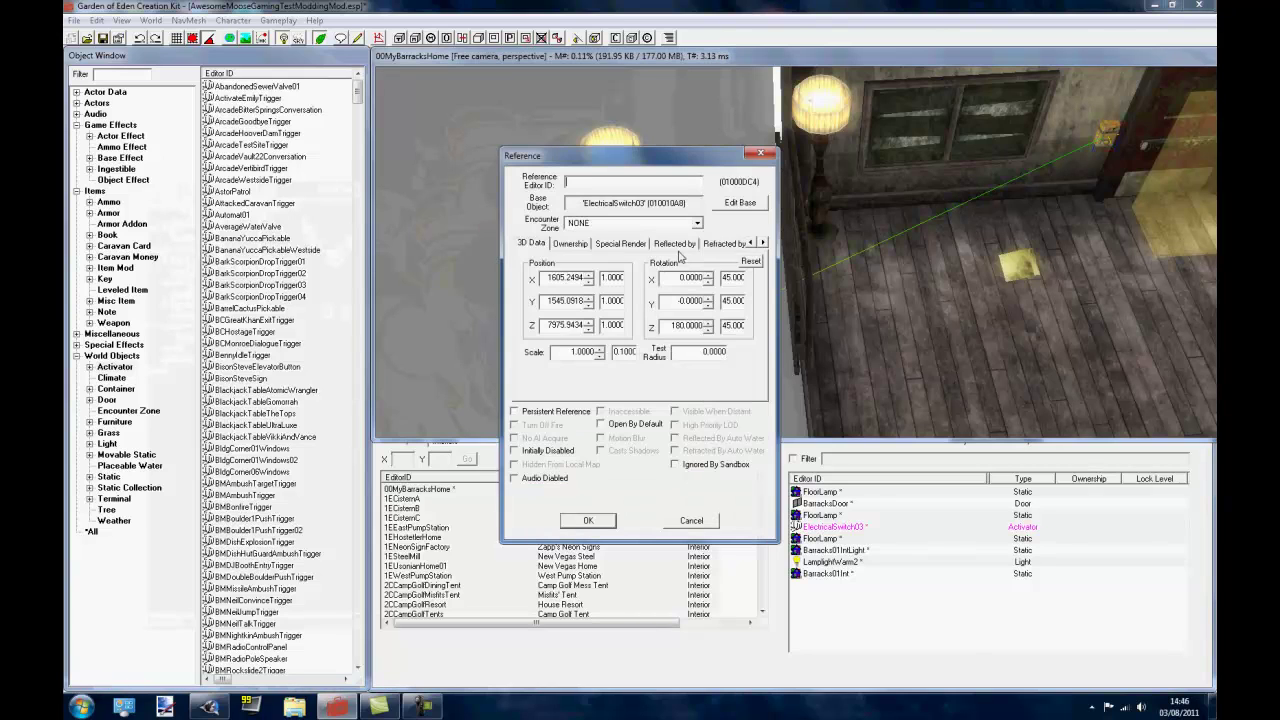
pyautogui.click(763, 243)
pyautogui.click(763, 243)
pyautogui.click(763, 243)
pyautogui.click(667, 243)
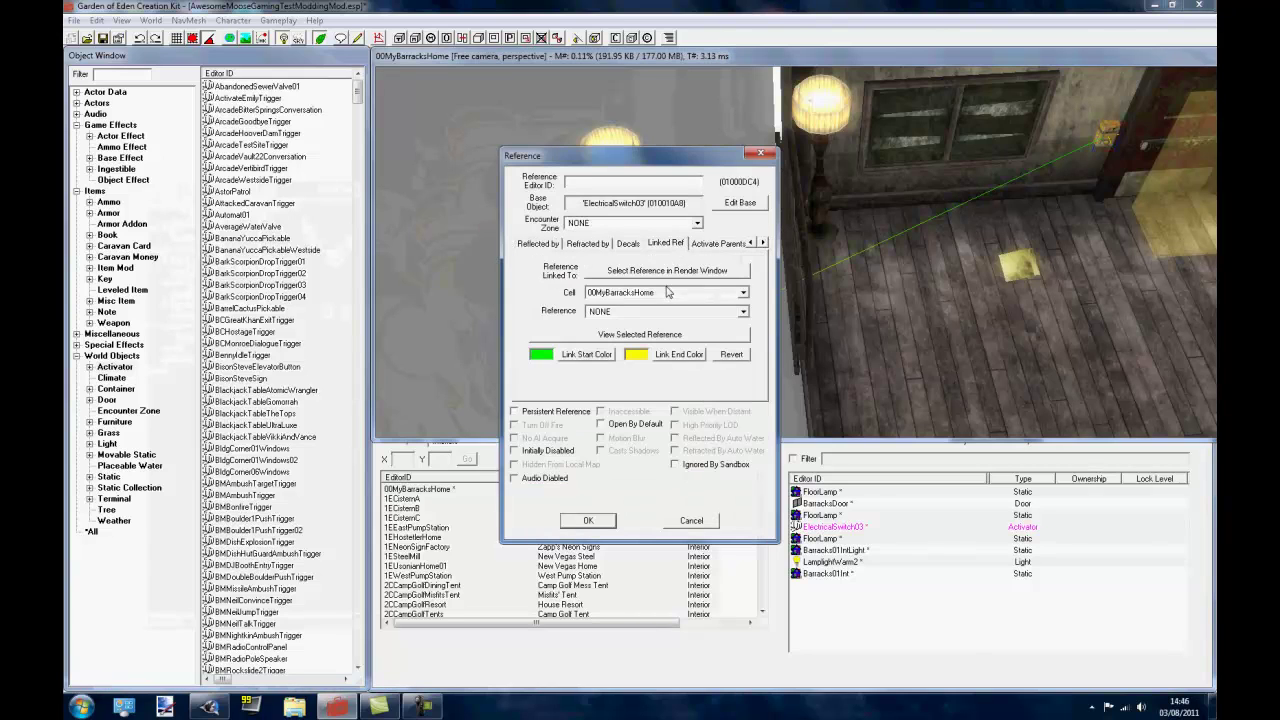
pyautogui.click(652, 292)
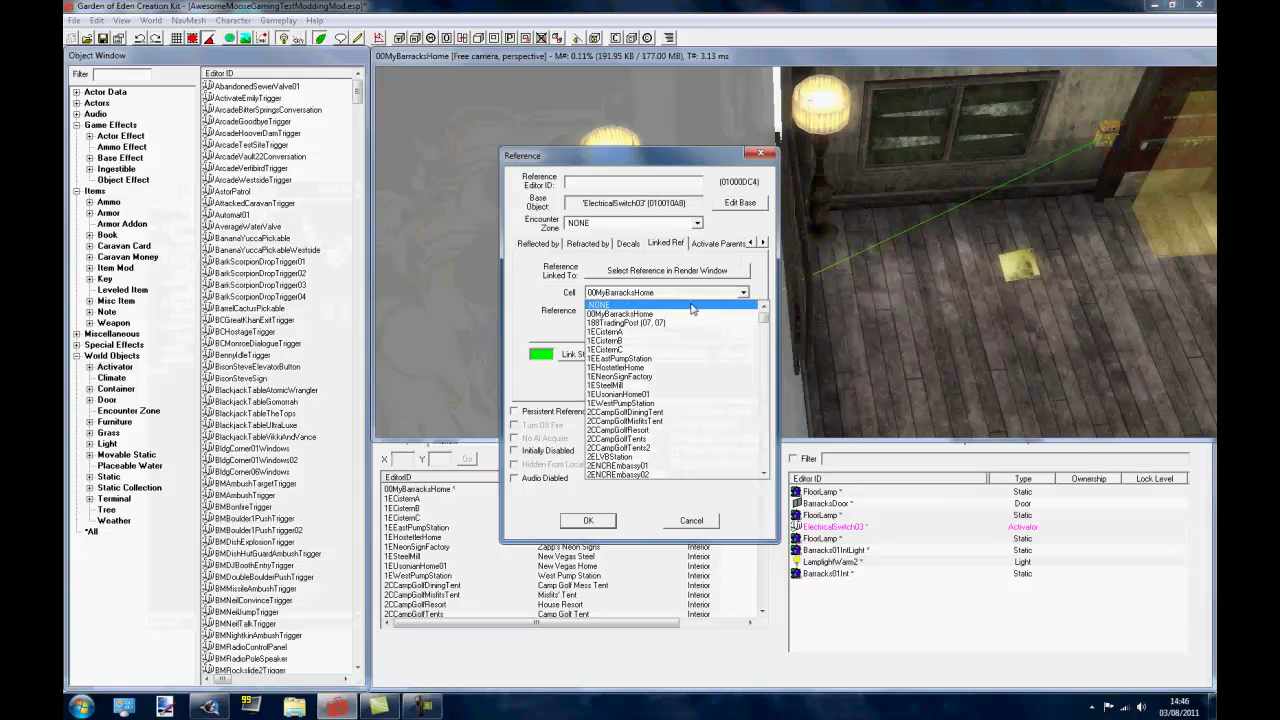
pyautogui.click(615, 302)
pyautogui.click(588, 520)
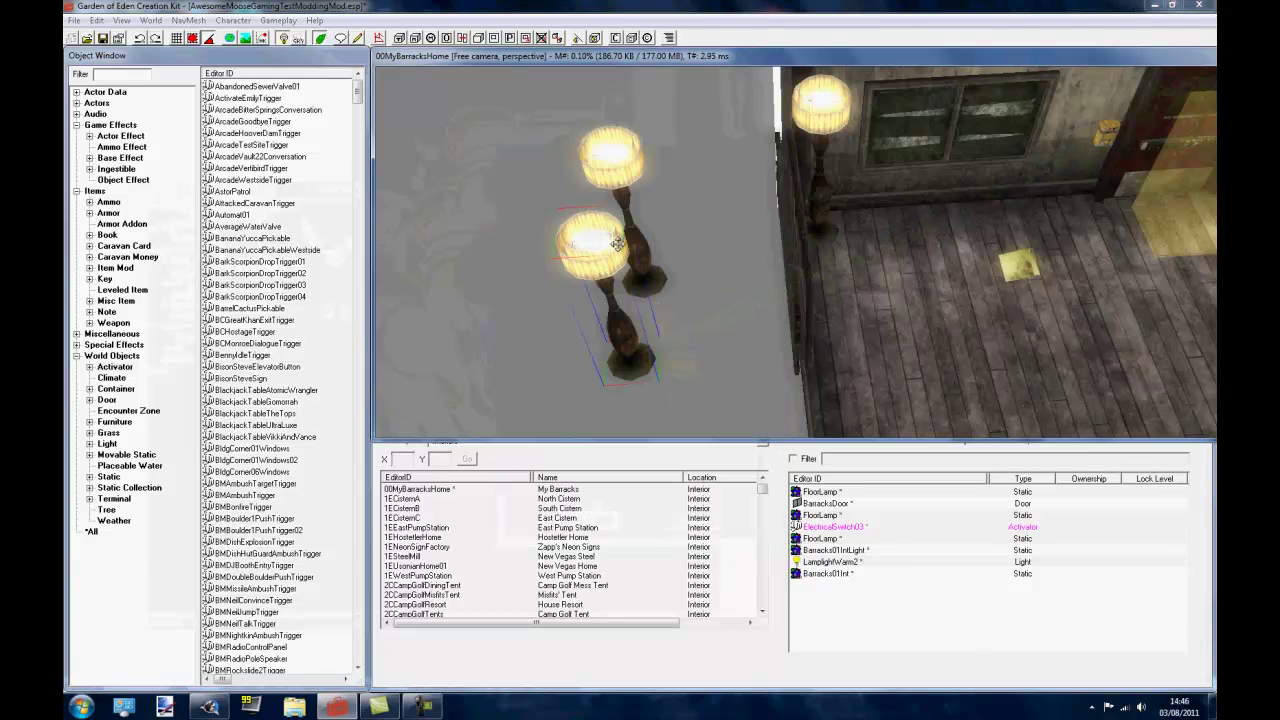
# Make the lower floor lamp a Persistent Reference and confirm it.
pyautogui.doubleClick(598, 272)
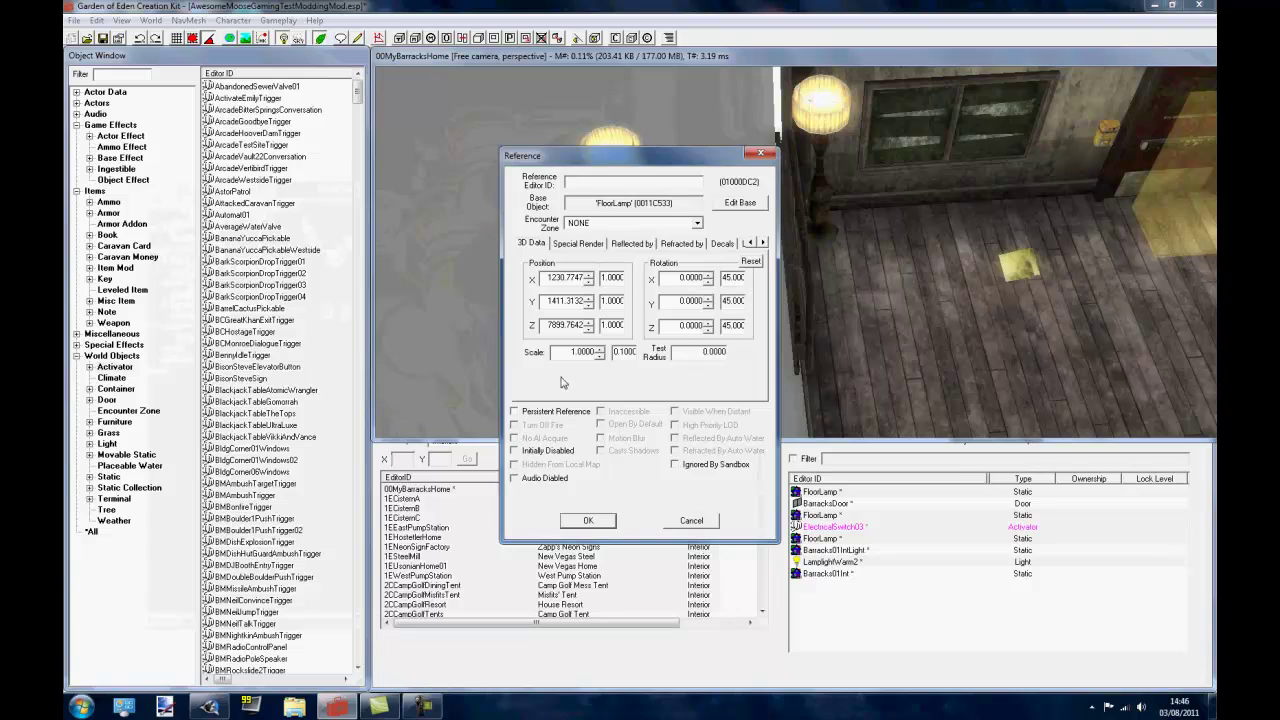
pyautogui.click(556, 412)
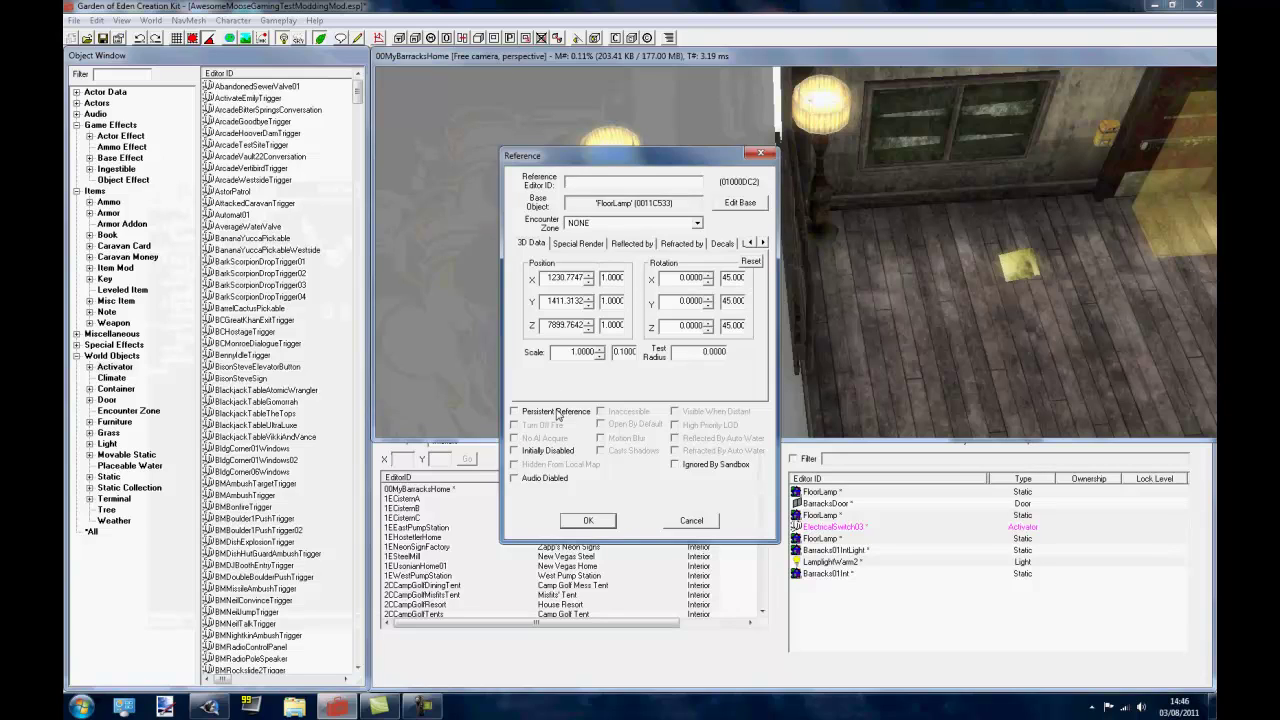
pyautogui.click(592, 520)
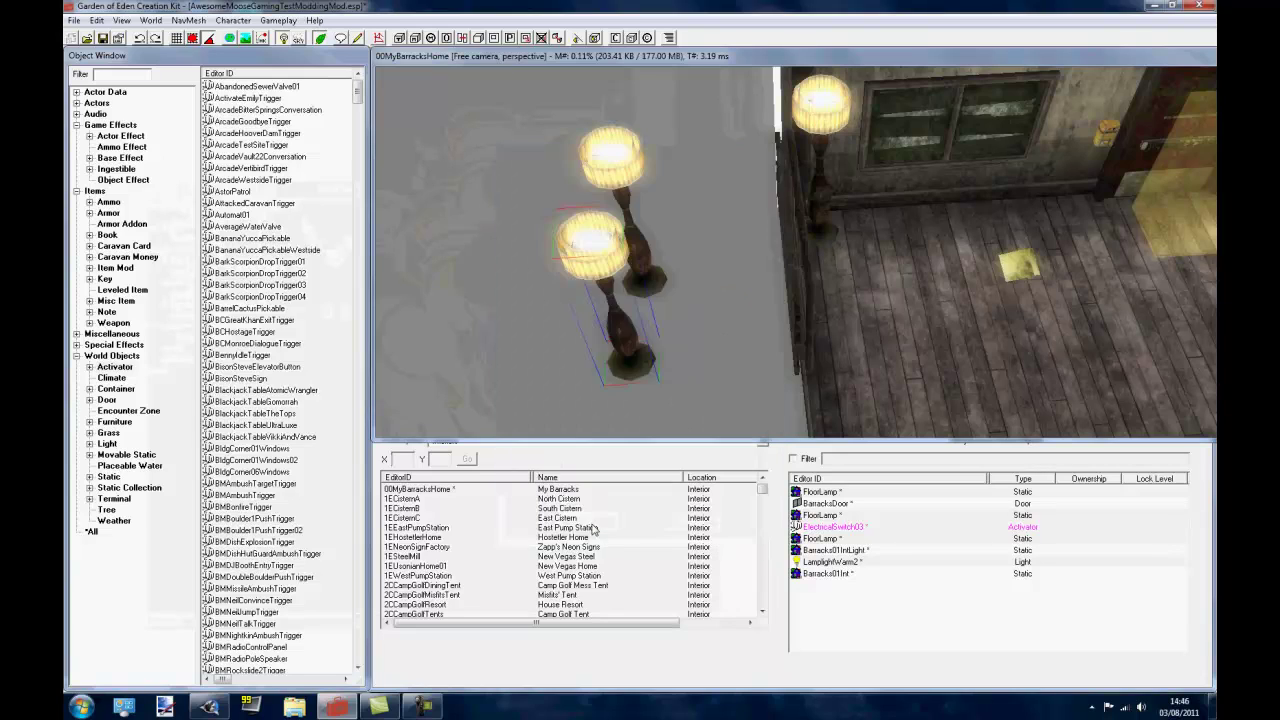
pyautogui.doubleClick(592, 245)
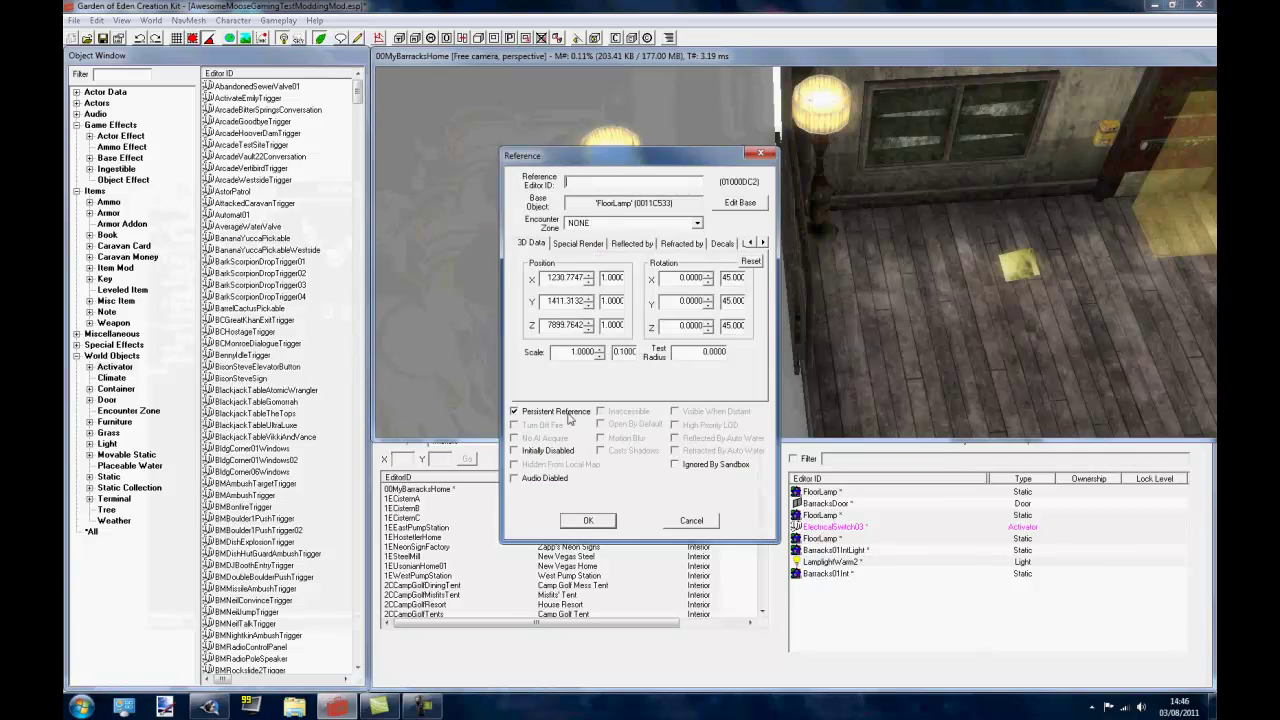
pyautogui.click(590, 520)
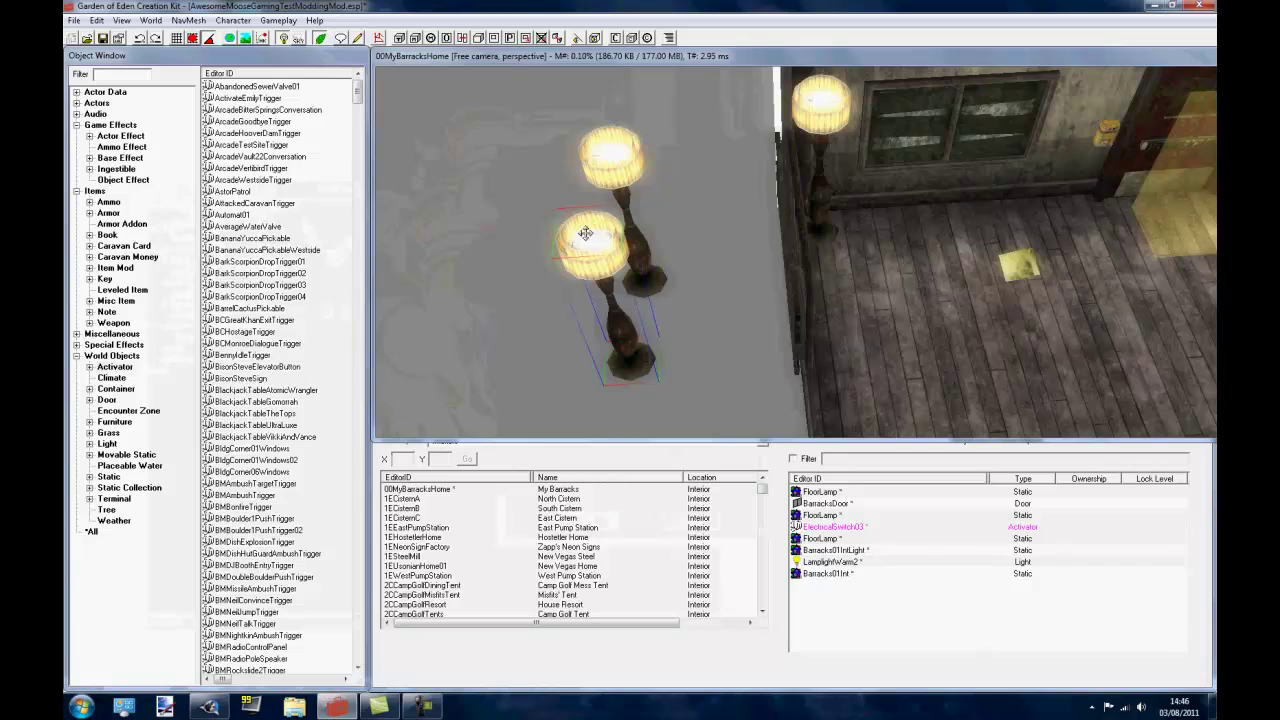
pyautogui.click(611, 168)
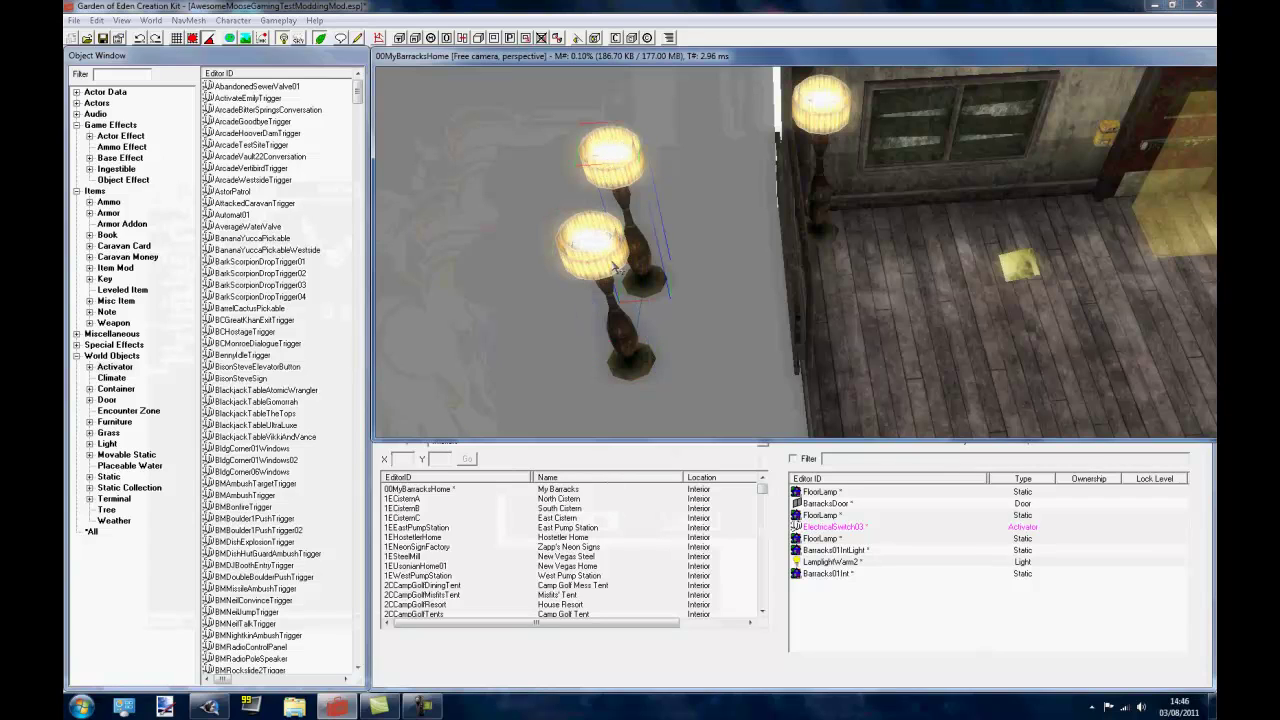
# Pick the lower lamp, FloorLamp 01000DC2, as the upper floor lamp's enable parent in the Render Window.
pyautogui.doubleClick(613, 176)
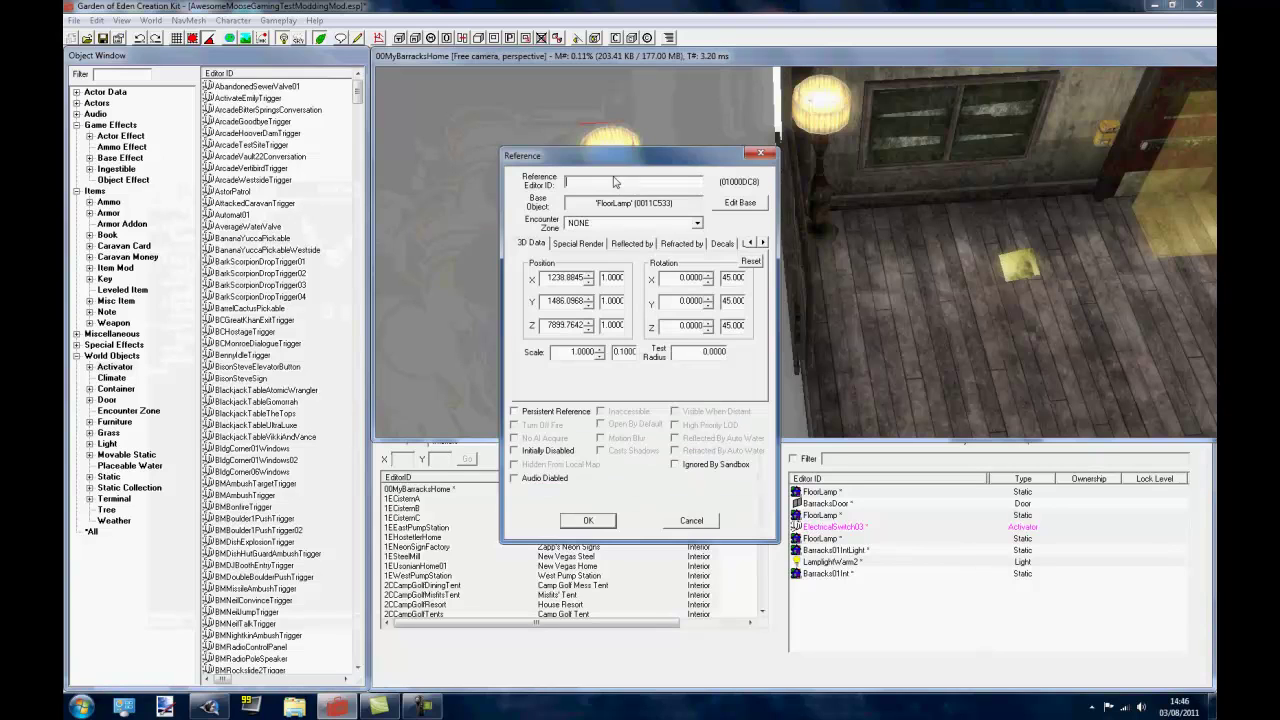
pyautogui.click(762, 243)
pyautogui.click(762, 243)
pyautogui.click(762, 243)
pyautogui.click(762, 243)
pyautogui.click(679, 243)
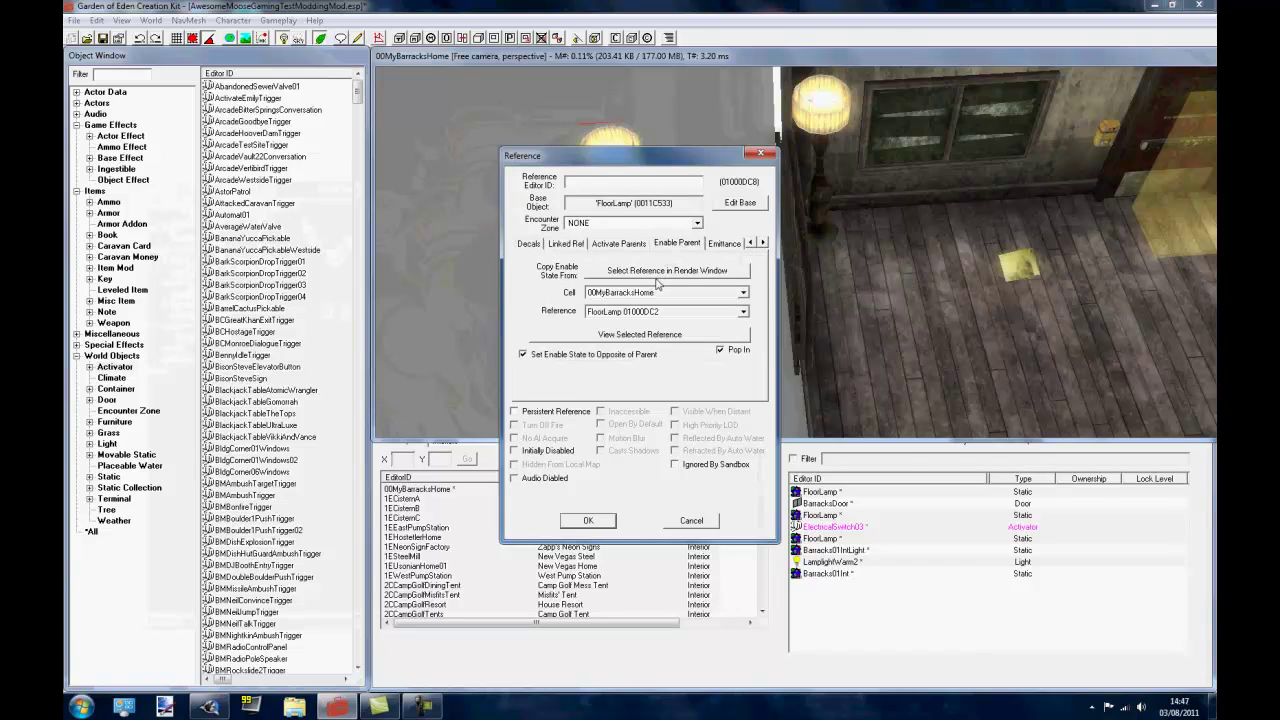
pyautogui.click(656, 279)
pyautogui.click(594, 252)
# Reset the upper lamp's enable parent cell to NONE and re-pick FloorLamp 01000DC2, confirming it.
pyautogui.click(603, 521)
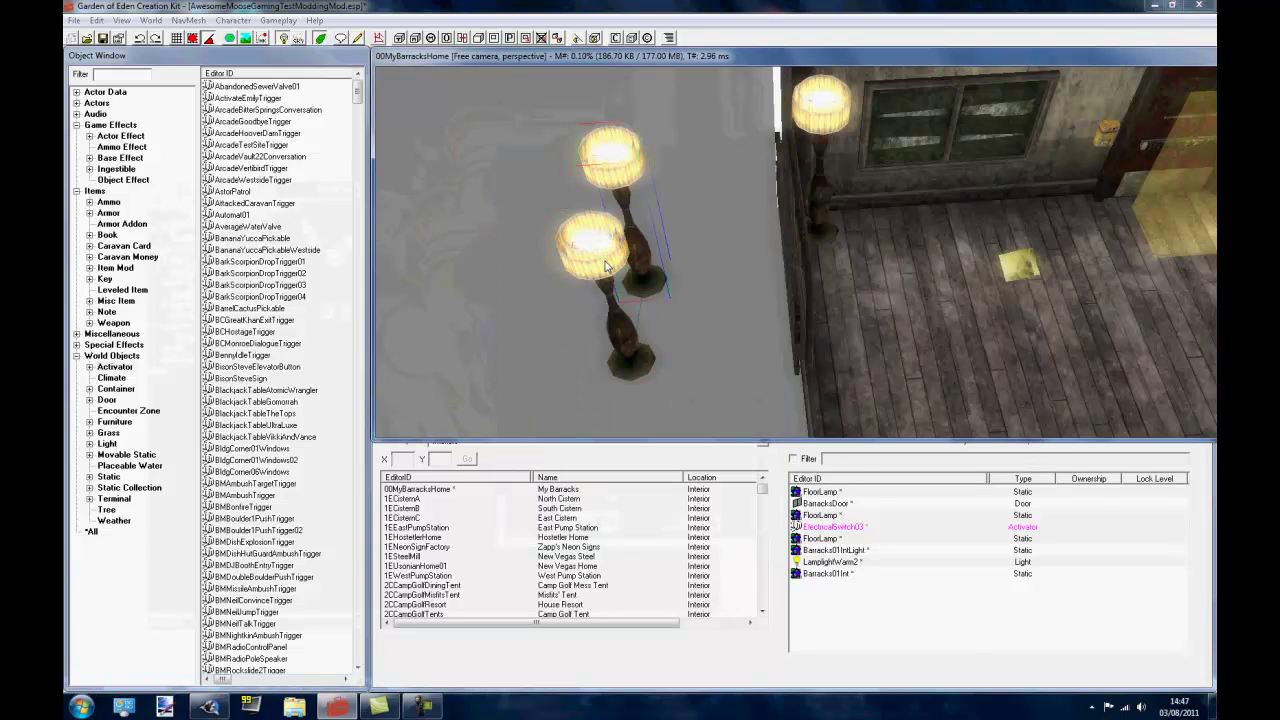
pyautogui.click(623, 165)
pyautogui.doubleClick(623, 164)
pyautogui.click(762, 242)
pyautogui.click(762, 242)
pyautogui.click(762, 242)
pyautogui.click(694, 245)
pyautogui.click(656, 296)
pyautogui.scroll(3, 660, 320)
pyautogui.click(688, 305)
pyautogui.click(681, 272)
pyautogui.click(598, 258)
pyautogui.click(590, 521)
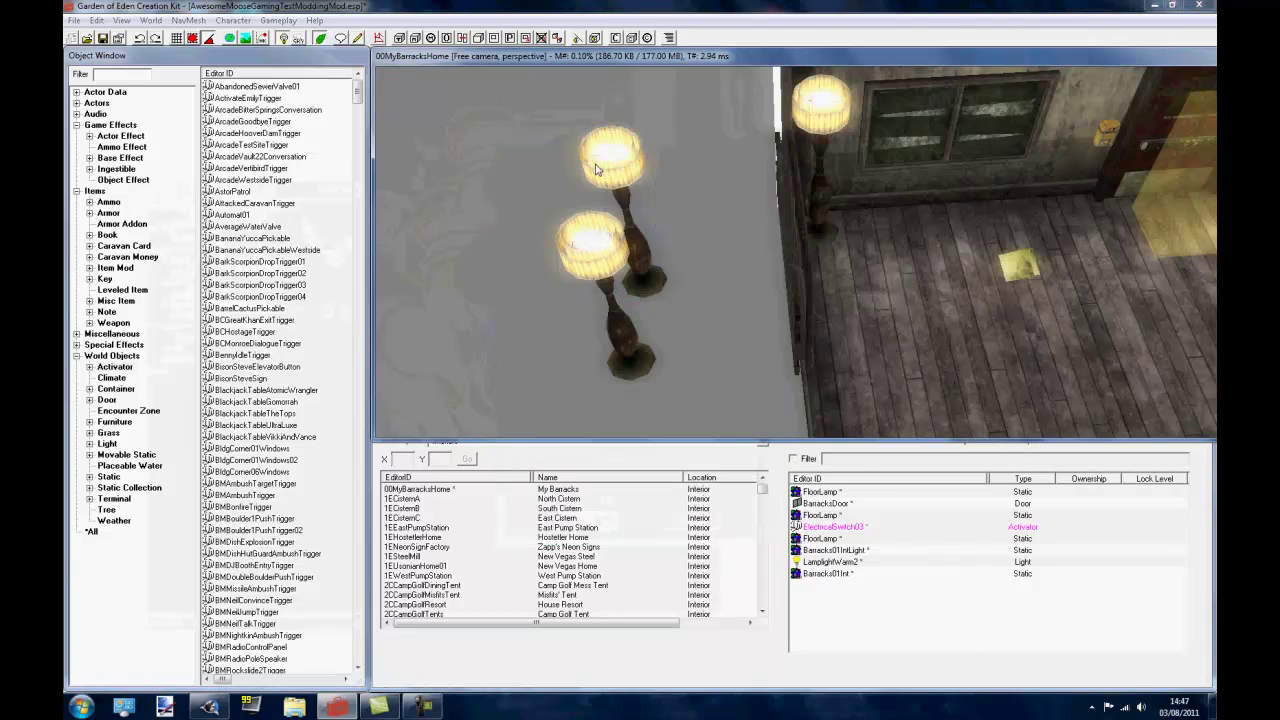
# Select the rear floor lamp and rotate the camera to show the room's corner.
pyautogui.click(618, 186)
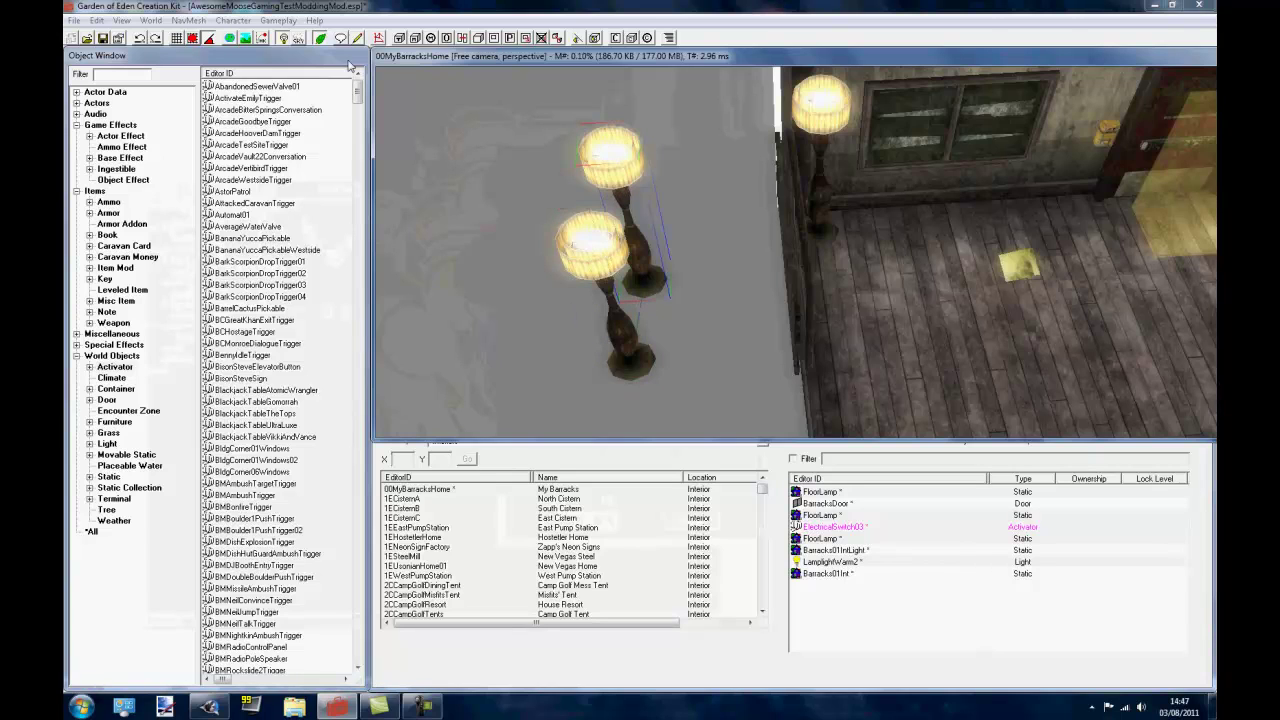
pyautogui.click(122, 20)
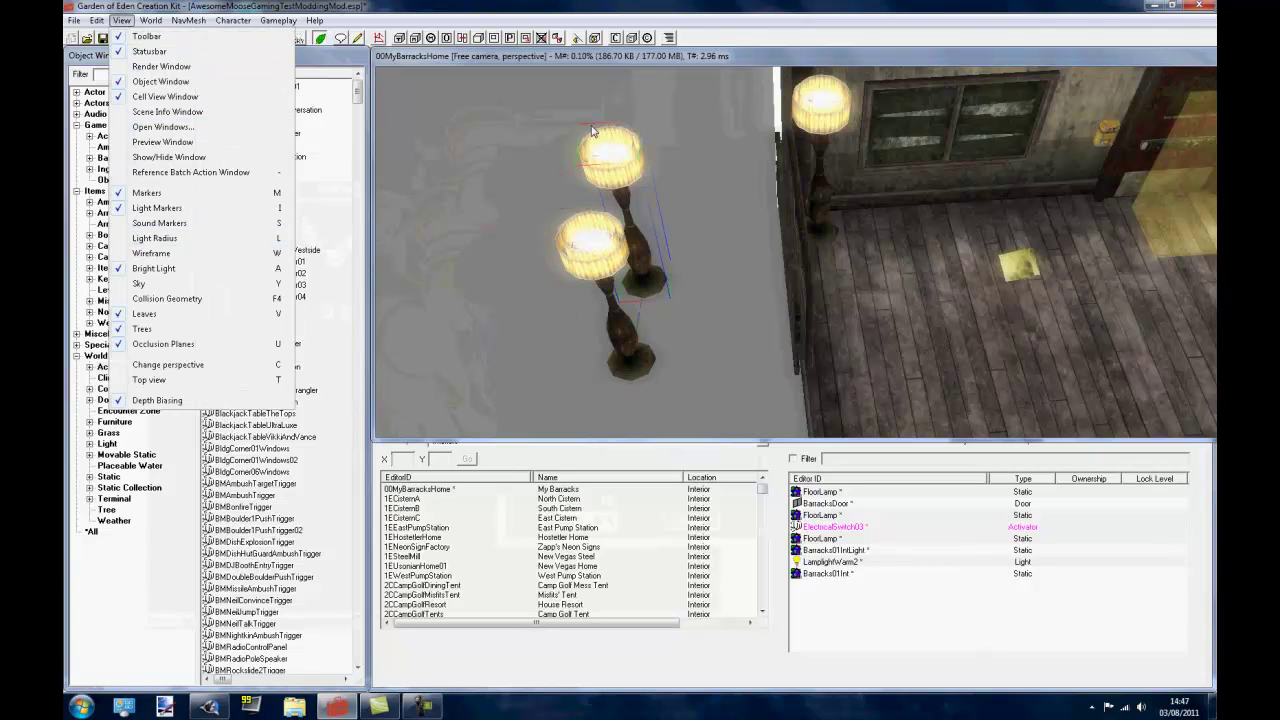
pyautogui.click(594, 160)
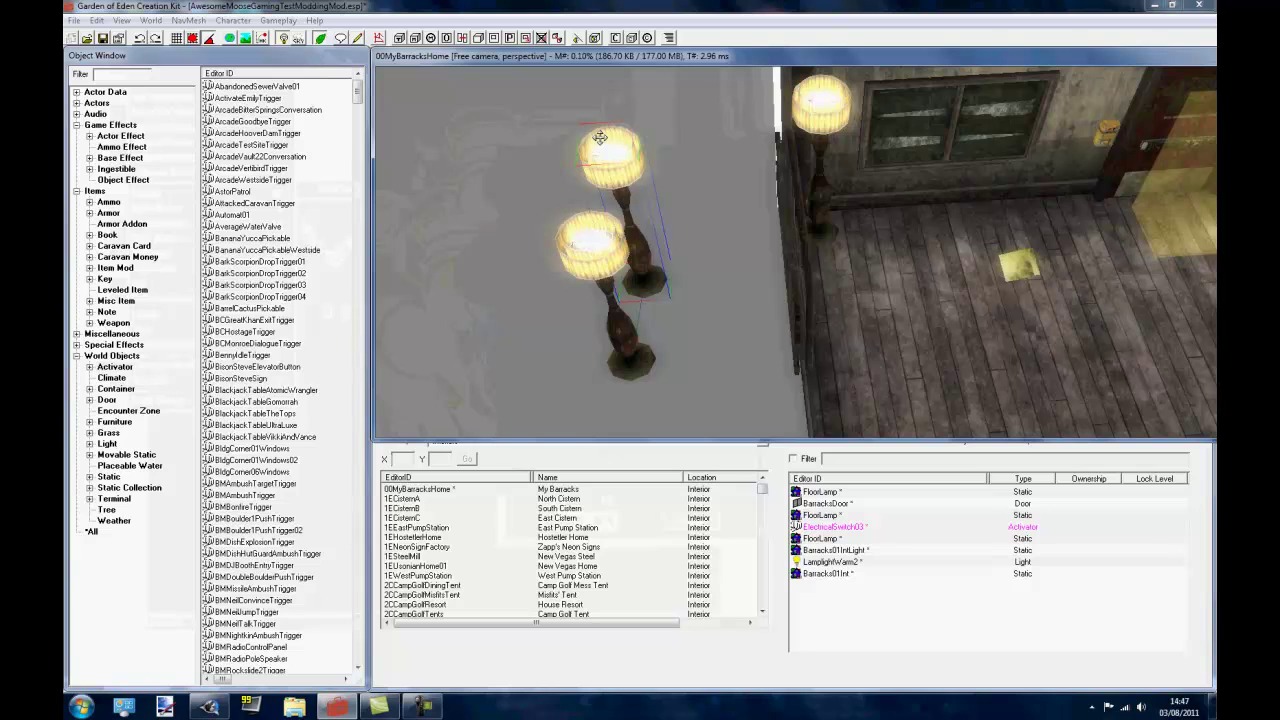
pyautogui.keyDown('shift'); pyautogui.moveTo(603, 236); pyautogui.dragTo(672, 168, button='middle'); pyautogui.keyUp('shift')
# Tick Pop In on floor lamp 01000DCB's enable-parent settings and confirm.
pyautogui.doubleClick(648, 109)
pyautogui.click(763, 243)
pyautogui.click(763, 243)
pyautogui.click(763, 243)
pyautogui.click(763, 243)
pyautogui.click(680, 244)
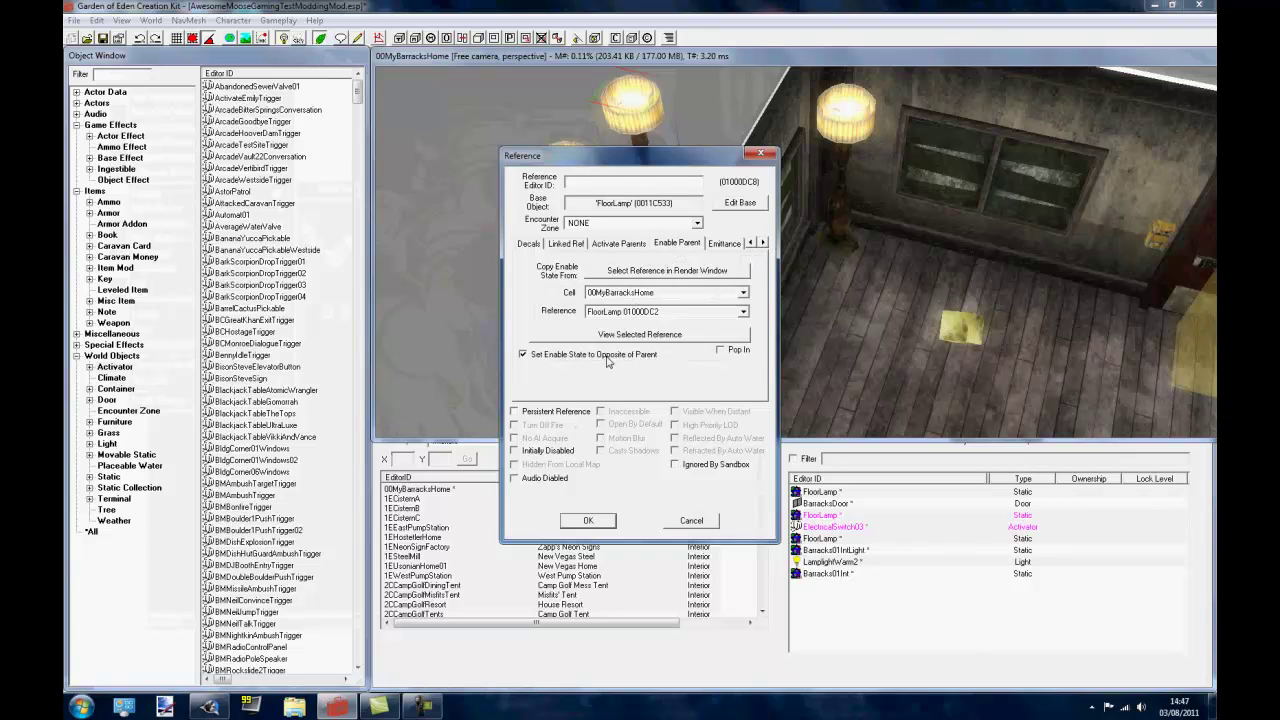
pyautogui.click(720, 351)
pyautogui.click(589, 520)
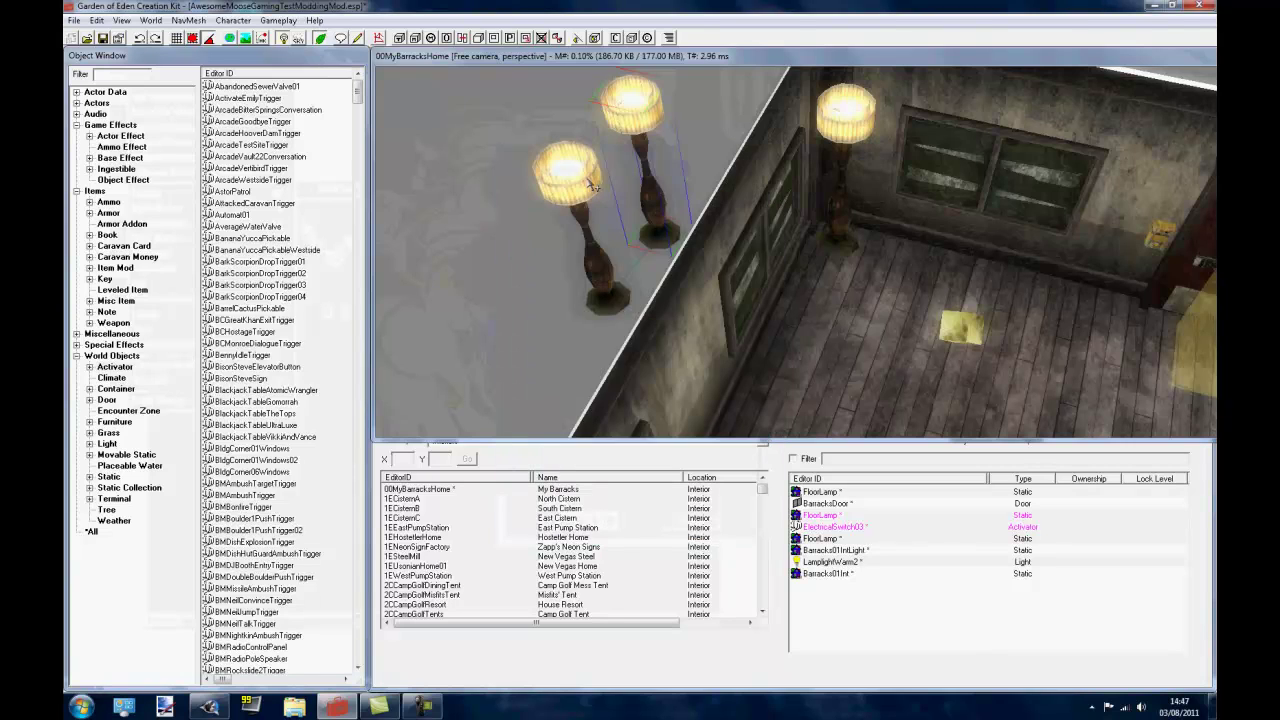
pyautogui.moveTo(592, 185); pyautogui.dragTo(1030, 350, button='middle')
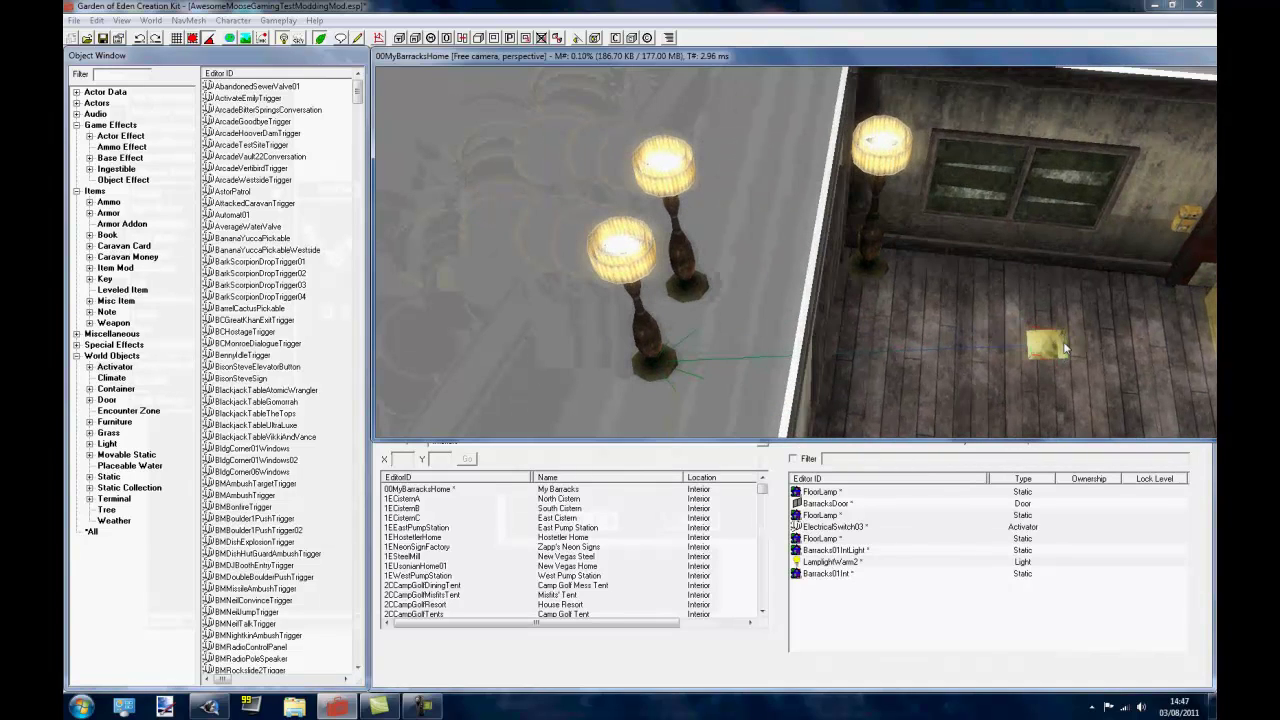
# Attempt to pick an enable parent for the LamplightWarm2 light, then close its properties.
pyautogui.doubleClick(1064, 347)
pyautogui.click(765, 243)
pyautogui.click(765, 243)
pyautogui.click(710, 243)
pyautogui.click(606, 247)
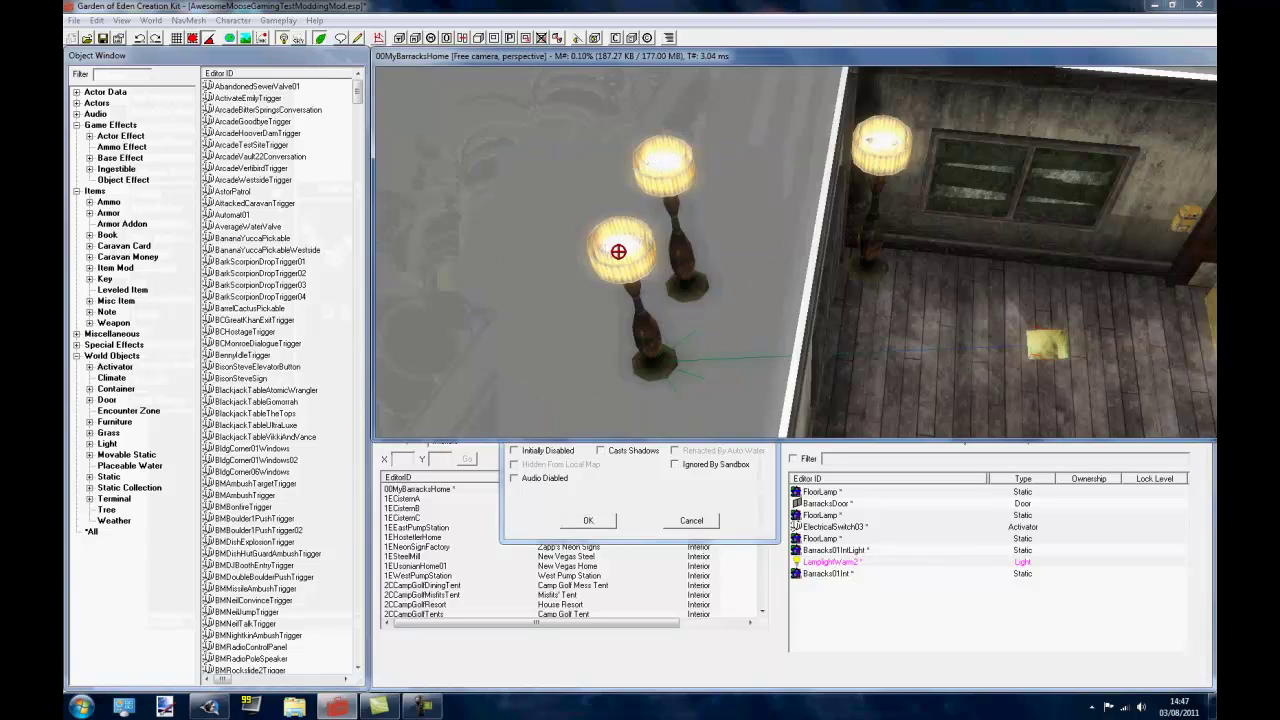
pyautogui.click(618, 257)
pyautogui.click(588, 524)
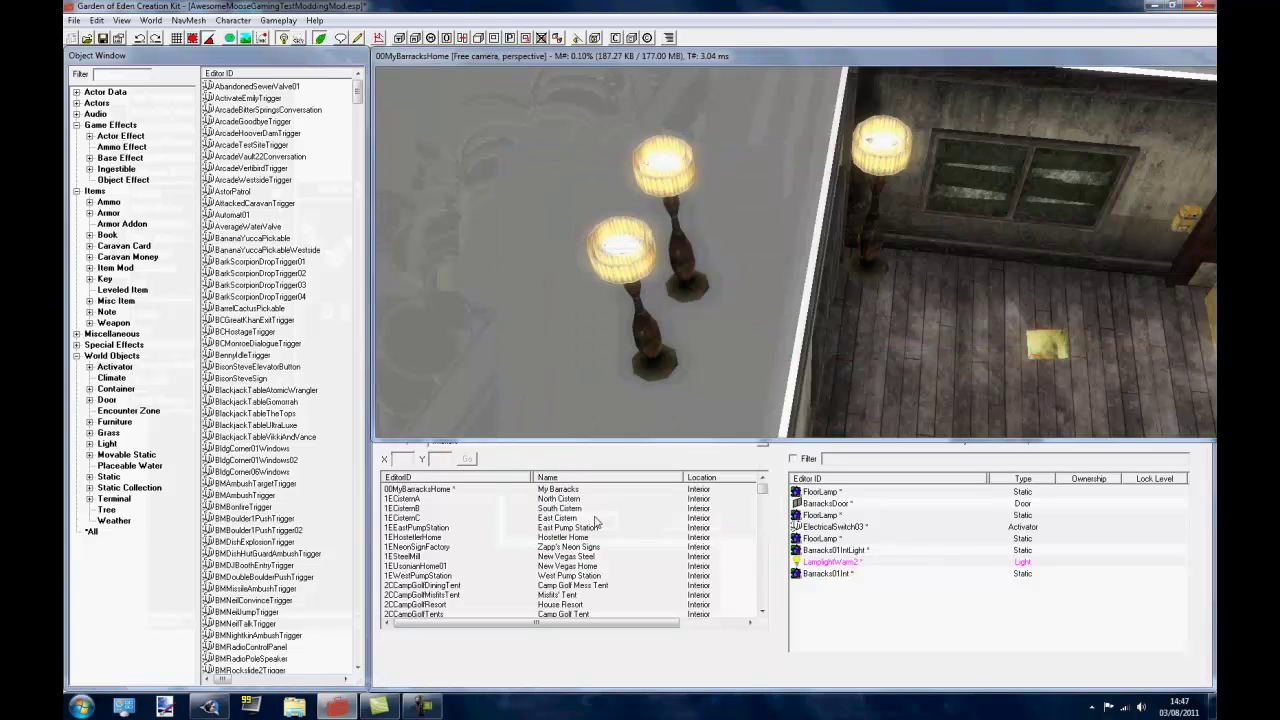
pyautogui.click(1055, 340)
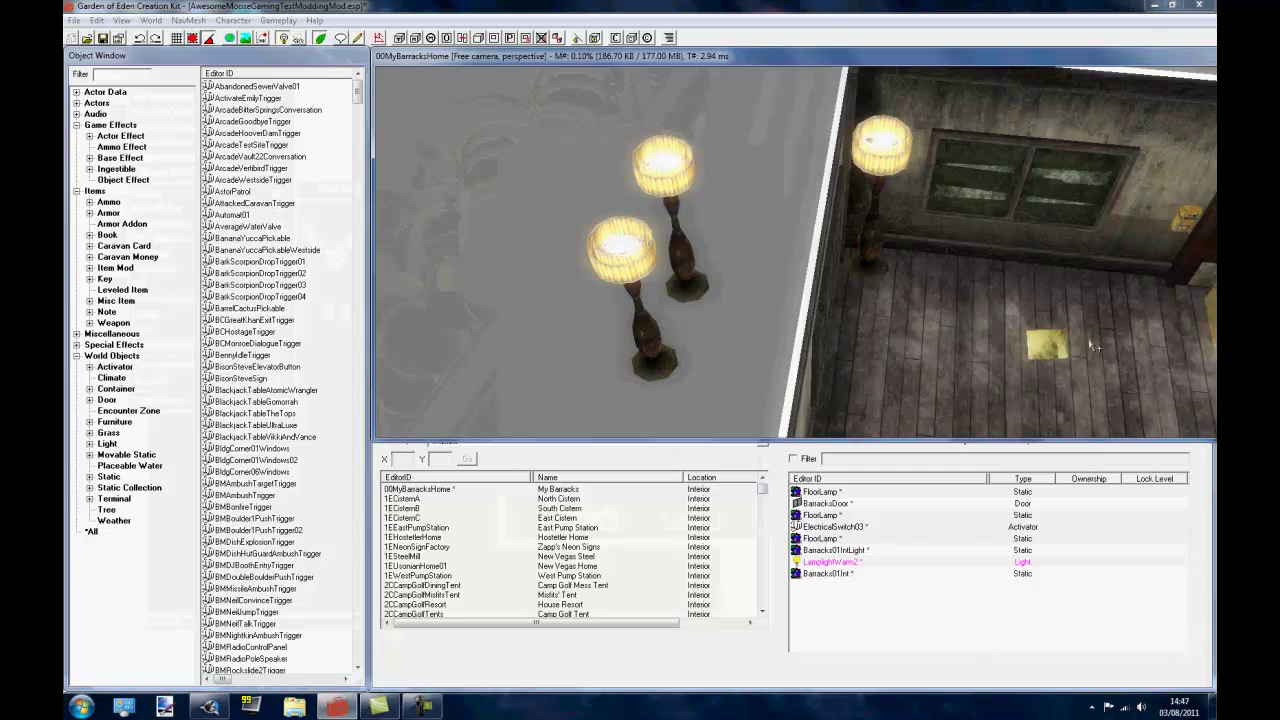
# Set LamplightWarm2's enable parent to the lower lamp, FloorLamp 01000DC2, and confirm.
pyautogui.doubleClick(1052, 350)
pyautogui.click(767, 243)
pyautogui.click(725, 243)
pyautogui.click(668, 282)
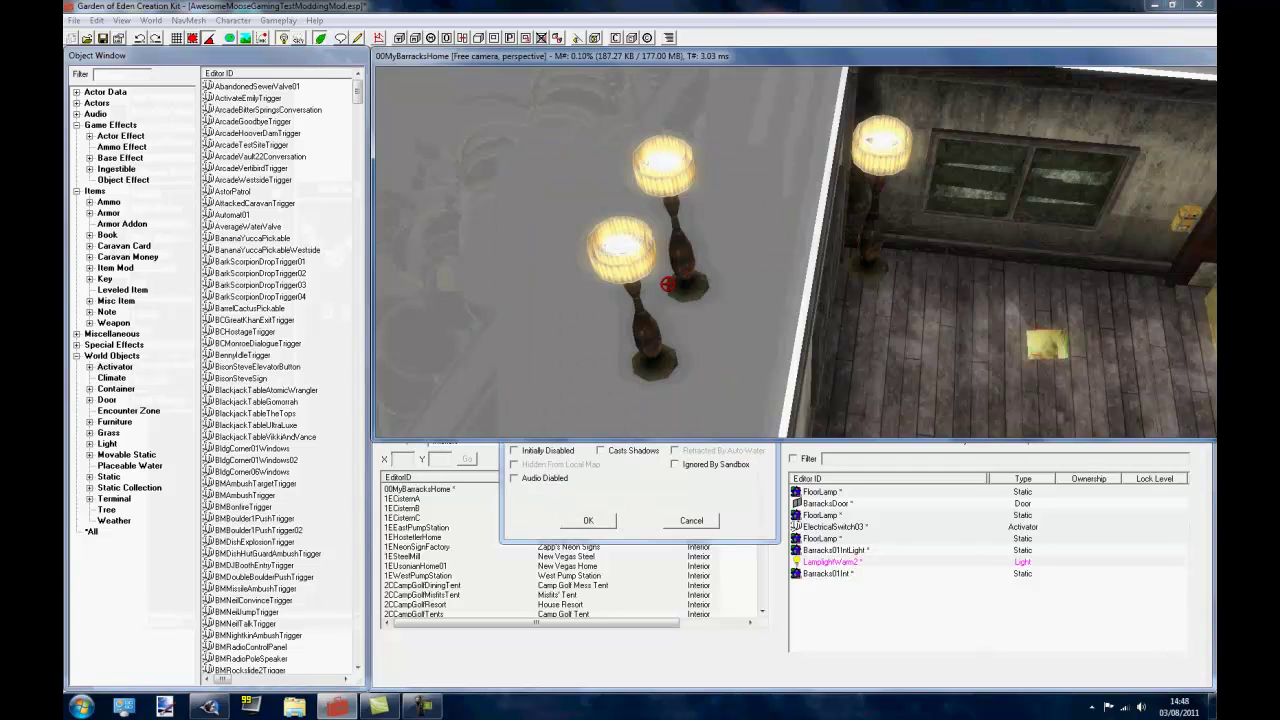
pyautogui.click(616, 266)
pyautogui.click(588, 520)
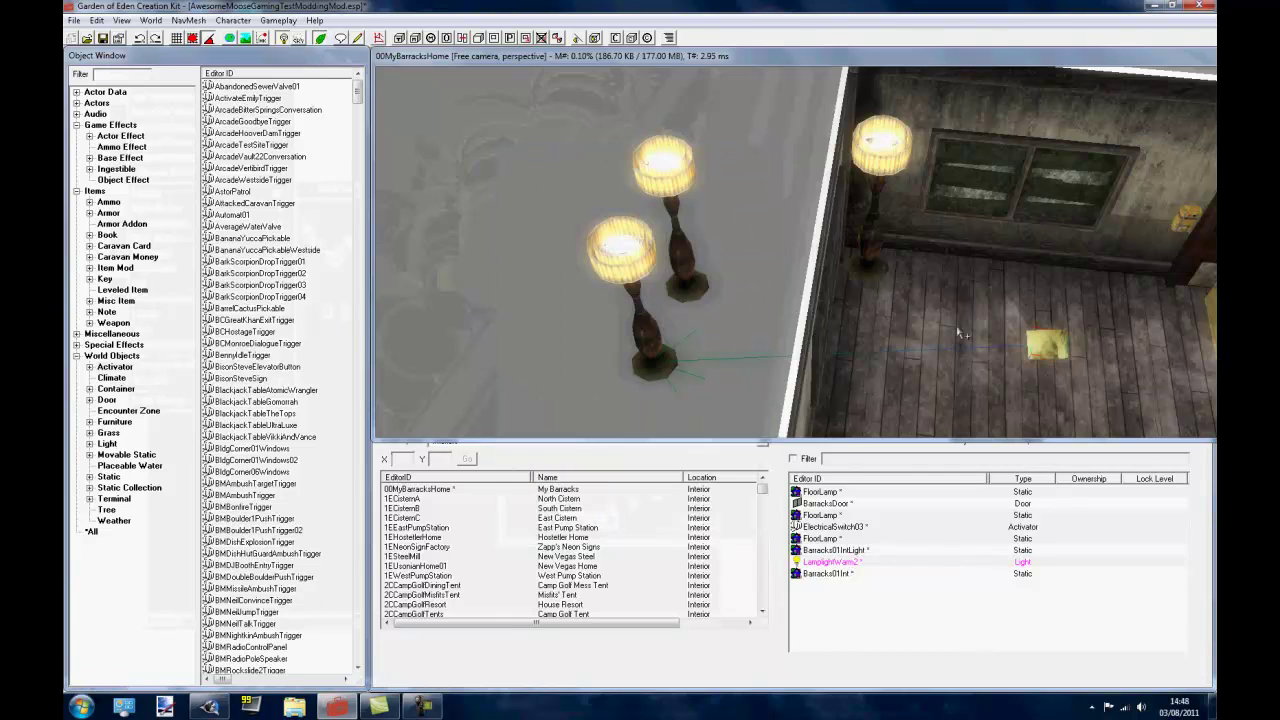
pyautogui.moveTo(940, 266); pyautogui.dragTo(1006, 155, button='middle')
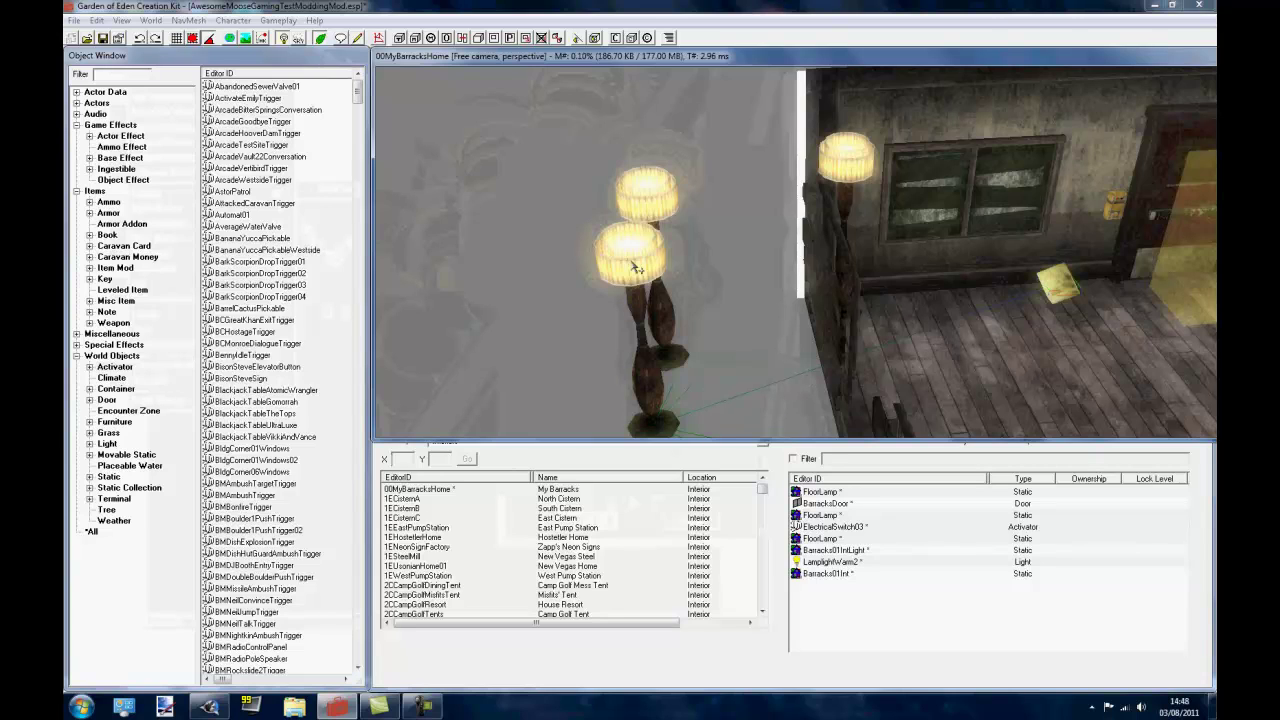
# Set the front floor lamp as the wall light switch's linked reference.
pyautogui.click(650, 388)
pyautogui.moveTo(650, 388); pyautogui.dragTo(665, 305, button='middle')
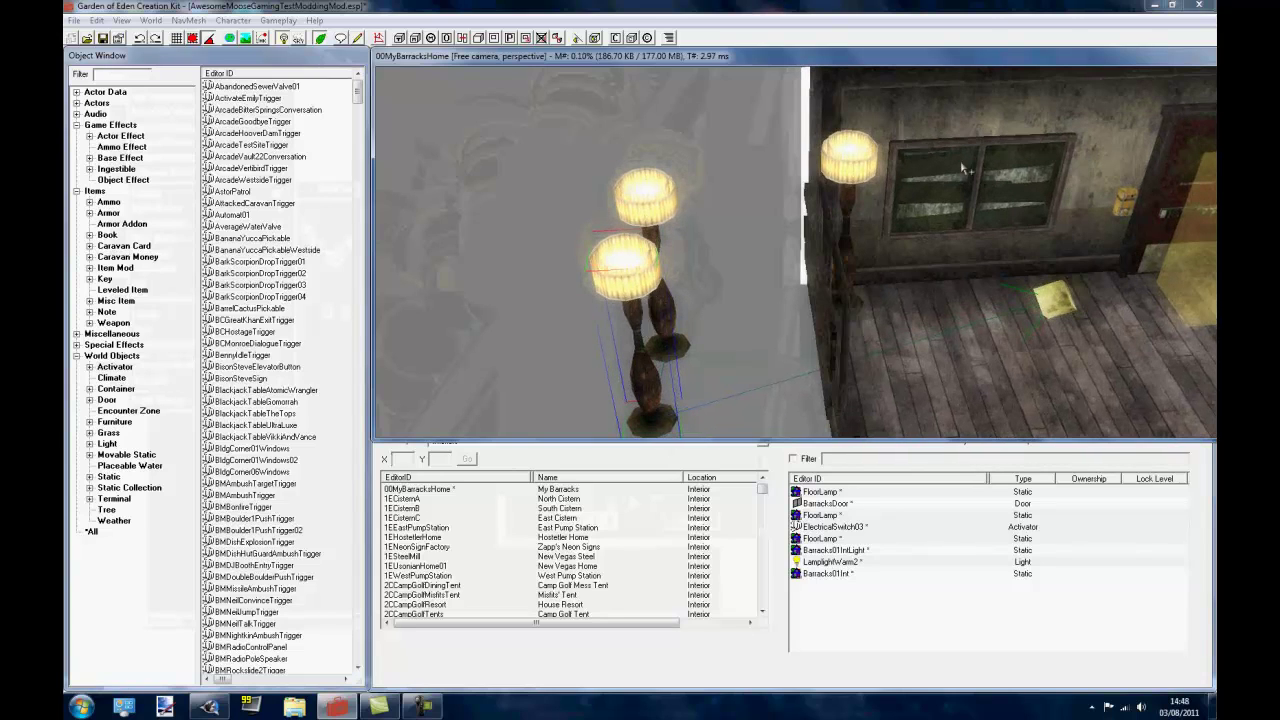
pyautogui.moveTo(1018, 272); pyautogui.dragTo(1057, 273, button='middle')
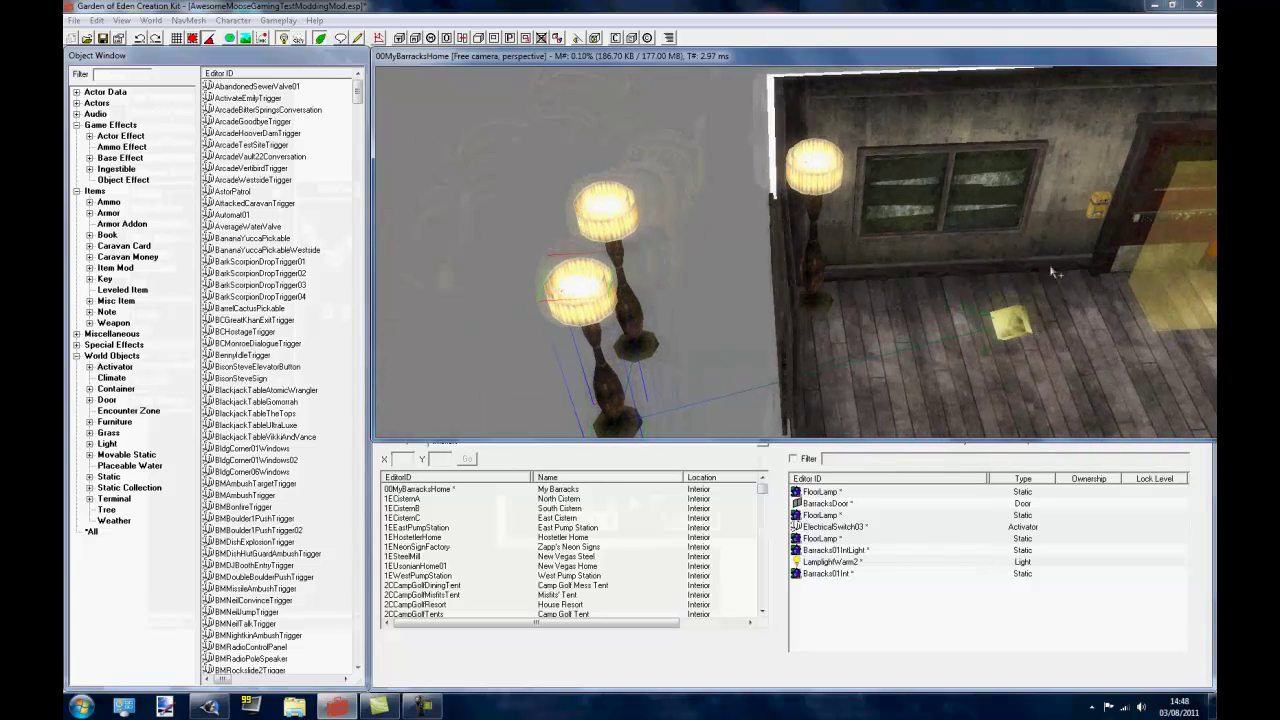
pyautogui.click(1103, 203)
pyautogui.doubleClick(1103, 203)
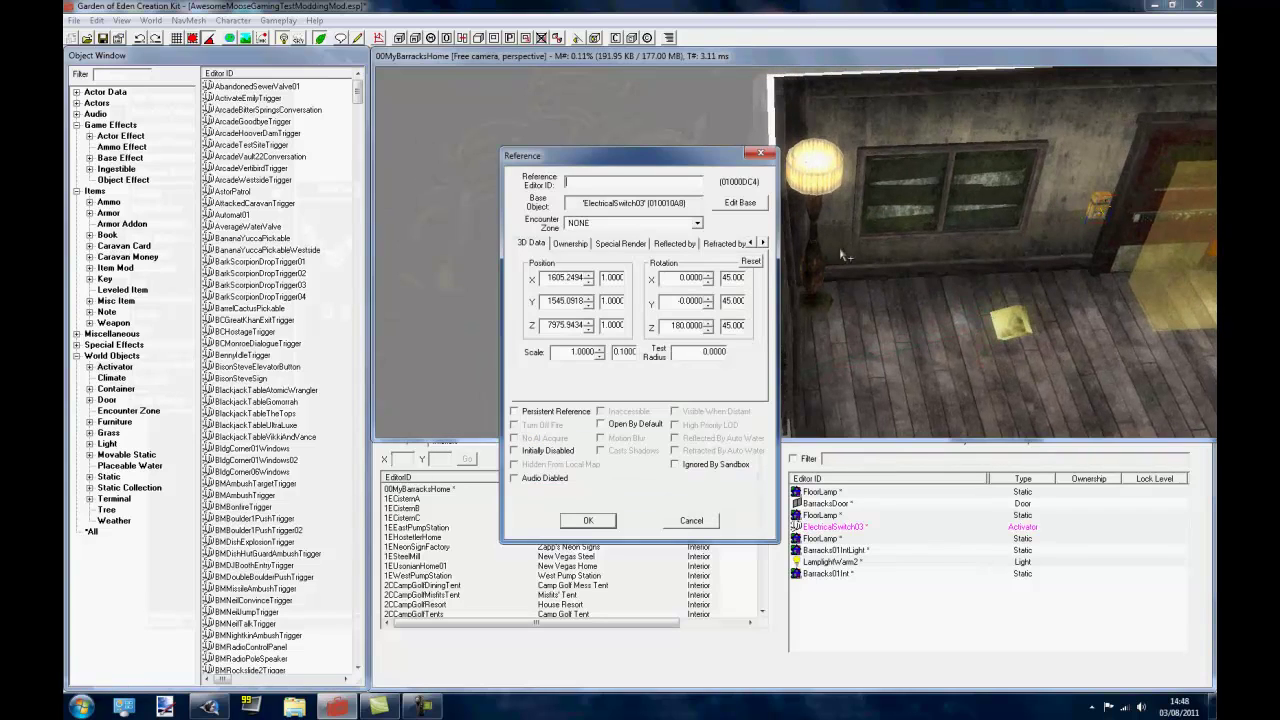
pyautogui.click(762, 243)
pyautogui.click(682, 243)
pyautogui.click(545, 354)
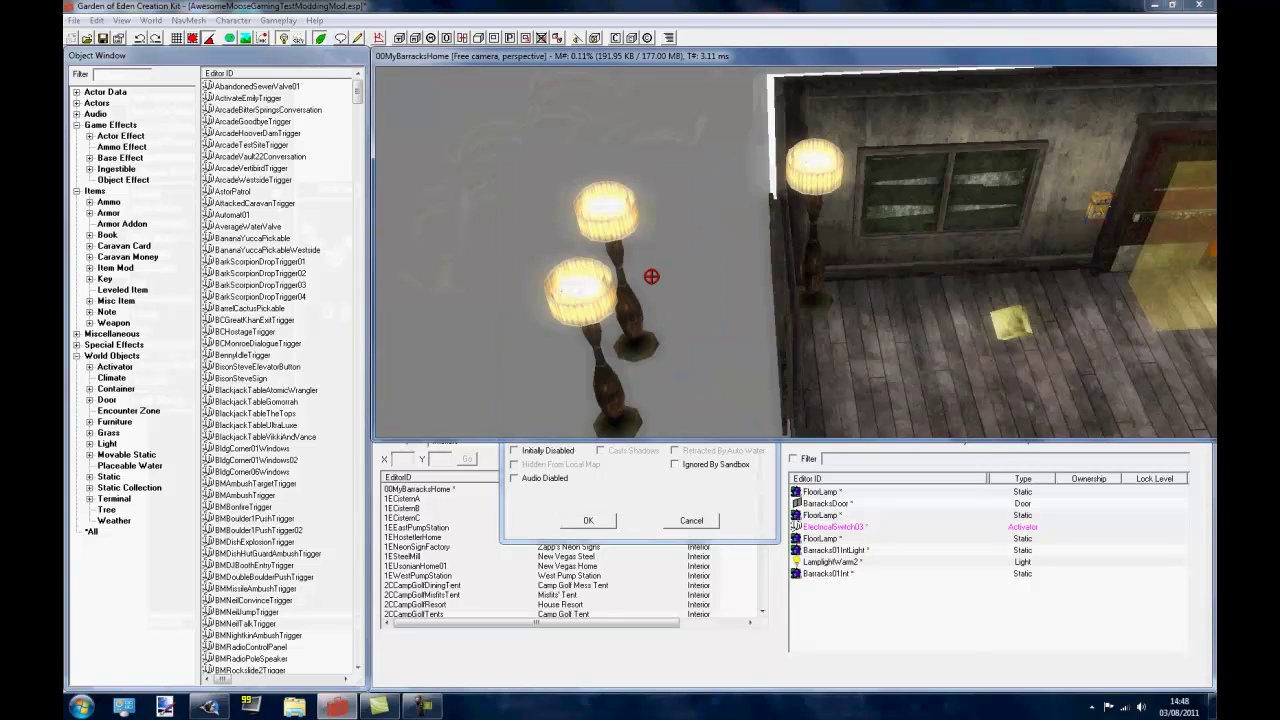
pyautogui.click(581, 295)
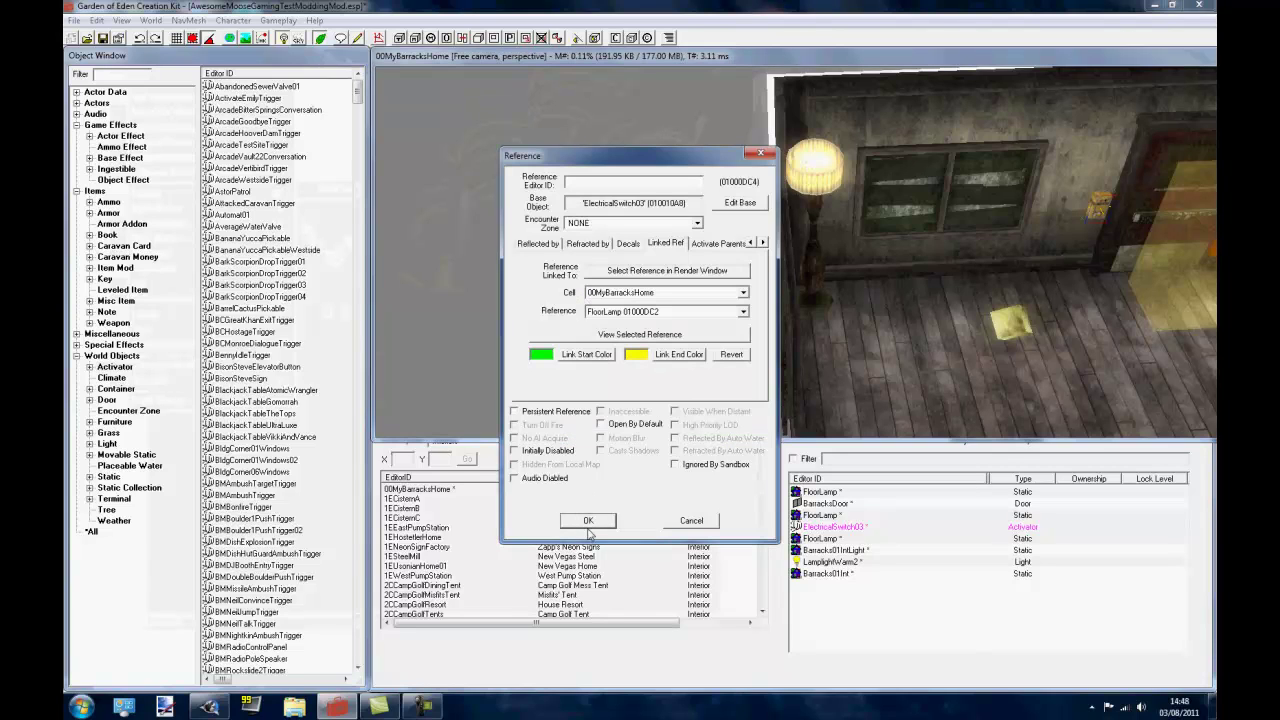
pyautogui.click(588, 521)
# Orbit around the upper floor lamp to inspect the new link lines.
pyautogui.click(668, 300)
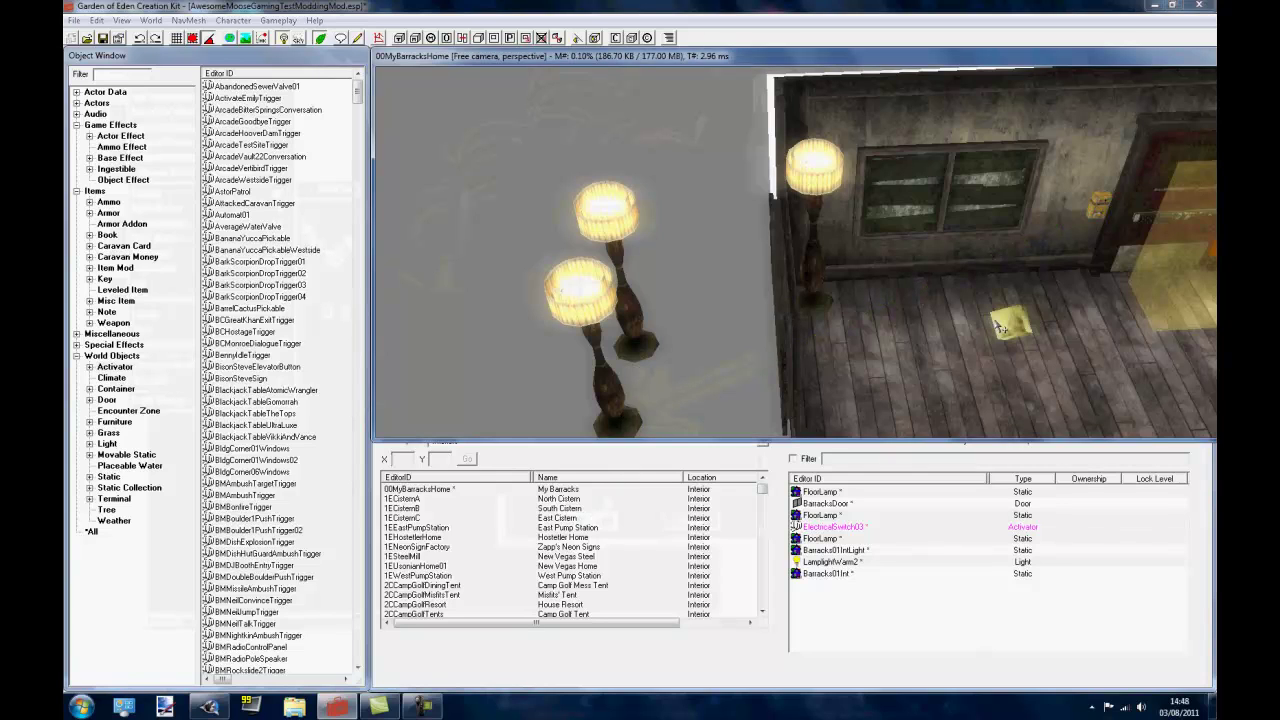
pyautogui.moveTo(1010, 328); pyautogui.dragTo(697, 500, button='middle')
pyautogui.click(423, 706)
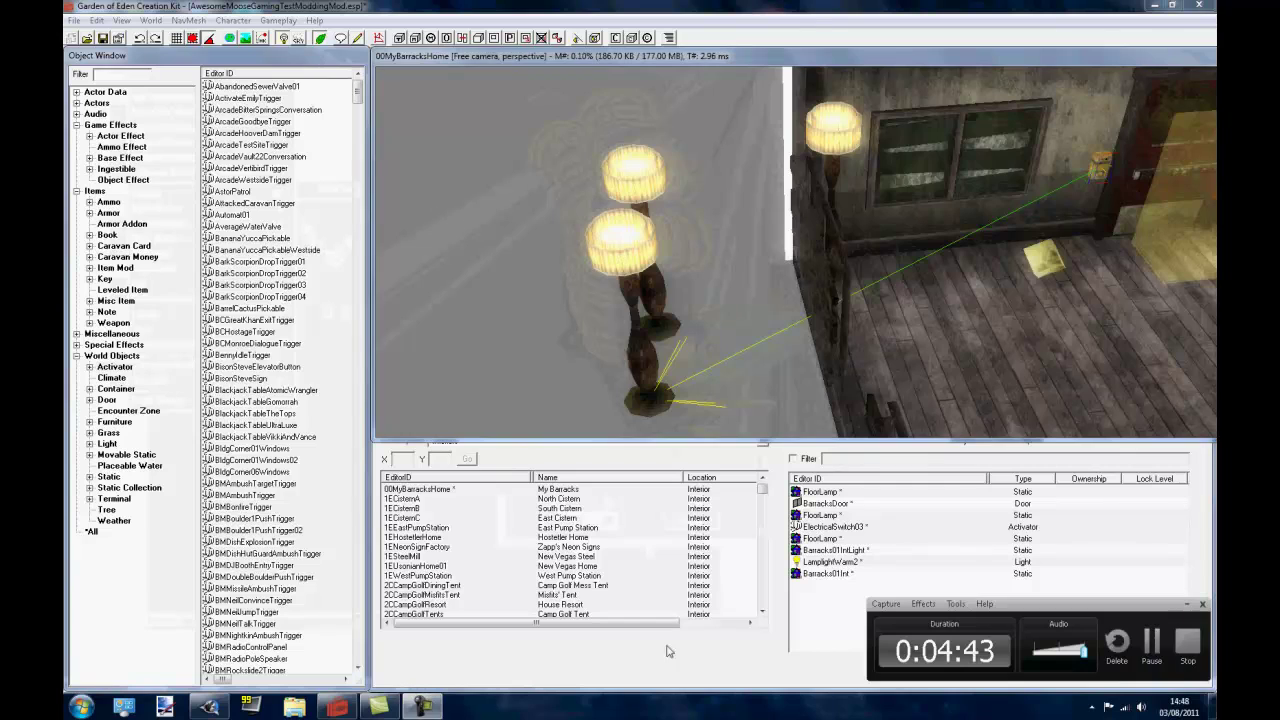
pyautogui.click(1196, 606)
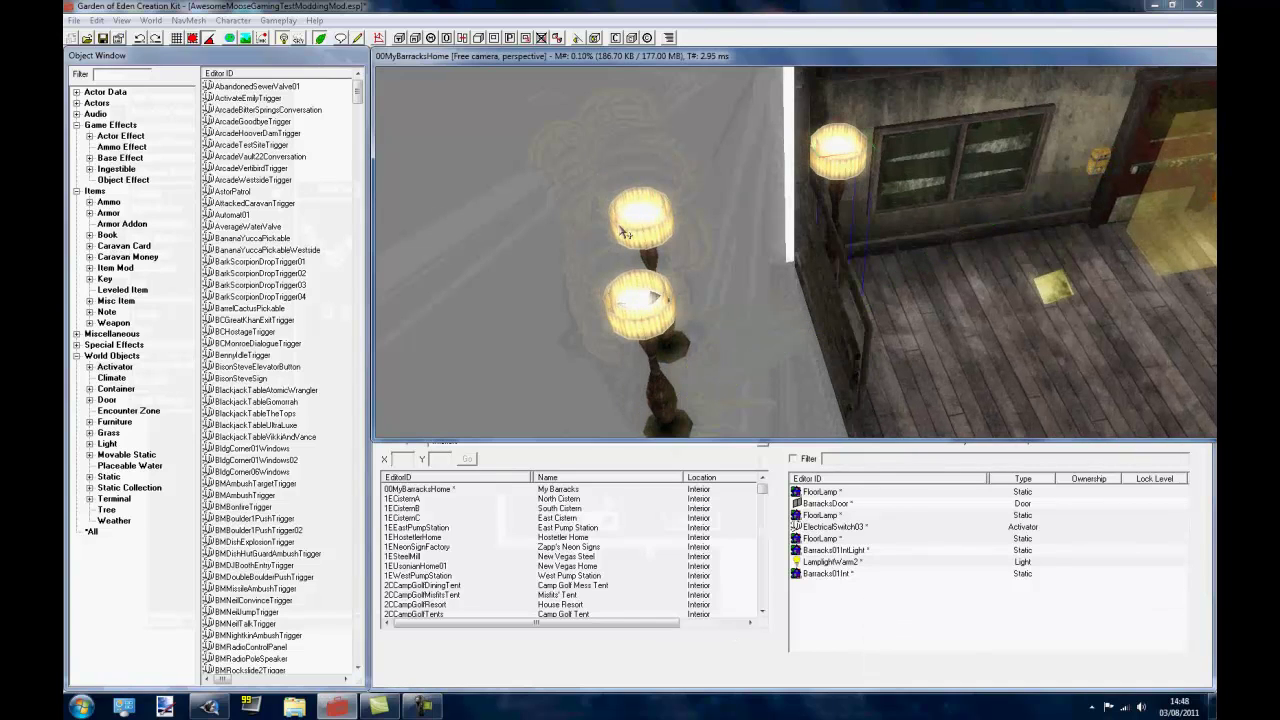
pyautogui.click(624, 345)
pyautogui.keyDown('shift'); pyautogui.moveTo(624, 340); pyautogui.dragTo(547, 297, button='middle'); pyautogui.keyUp('shift')
pyautogui.moveTo(873, 268)
pyautogui.keyDown('shift'); pyautogui.mouseDown(button='middle')
pyautogui.moveTo(963, 222)
pyautogui.moveTo(810, 312)
pyautogui.moveTo(897, 272)
pyautogui.mouseUp(button='middle'); pyautogui.keyUp('shift')
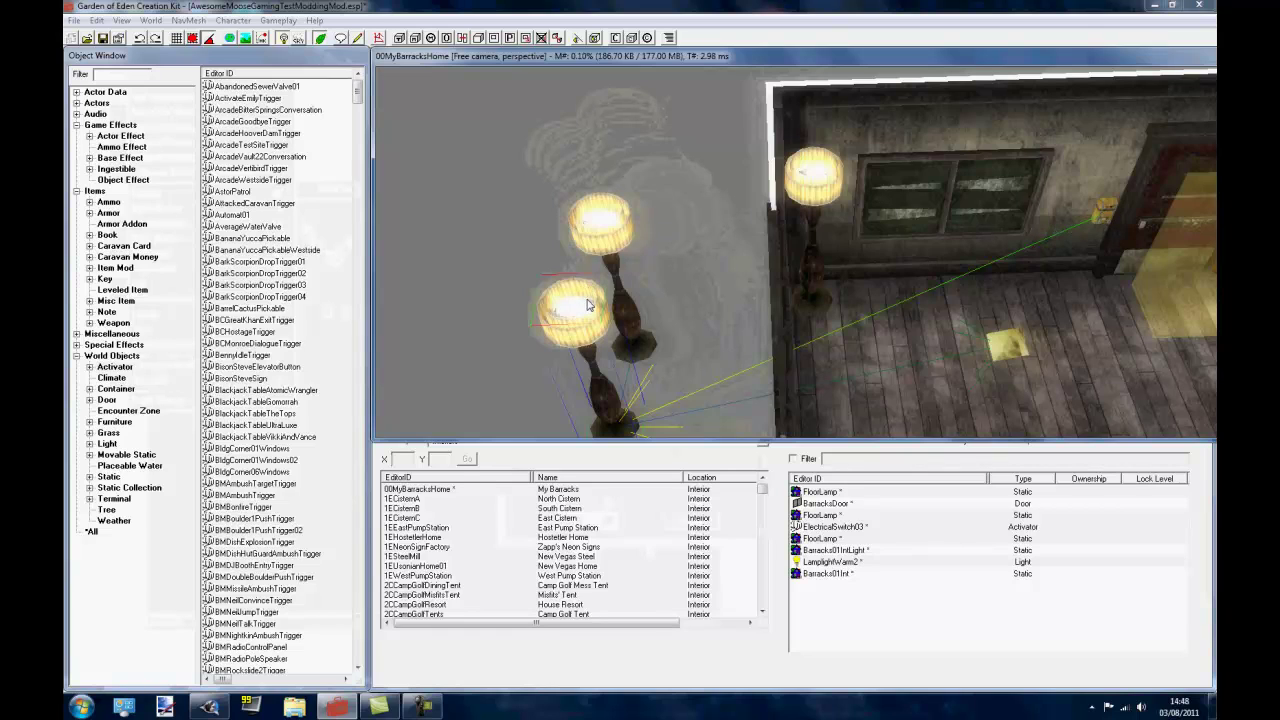
# Delete the lower-left floor lamp along with its references.
pyautogui.click(812, 186)
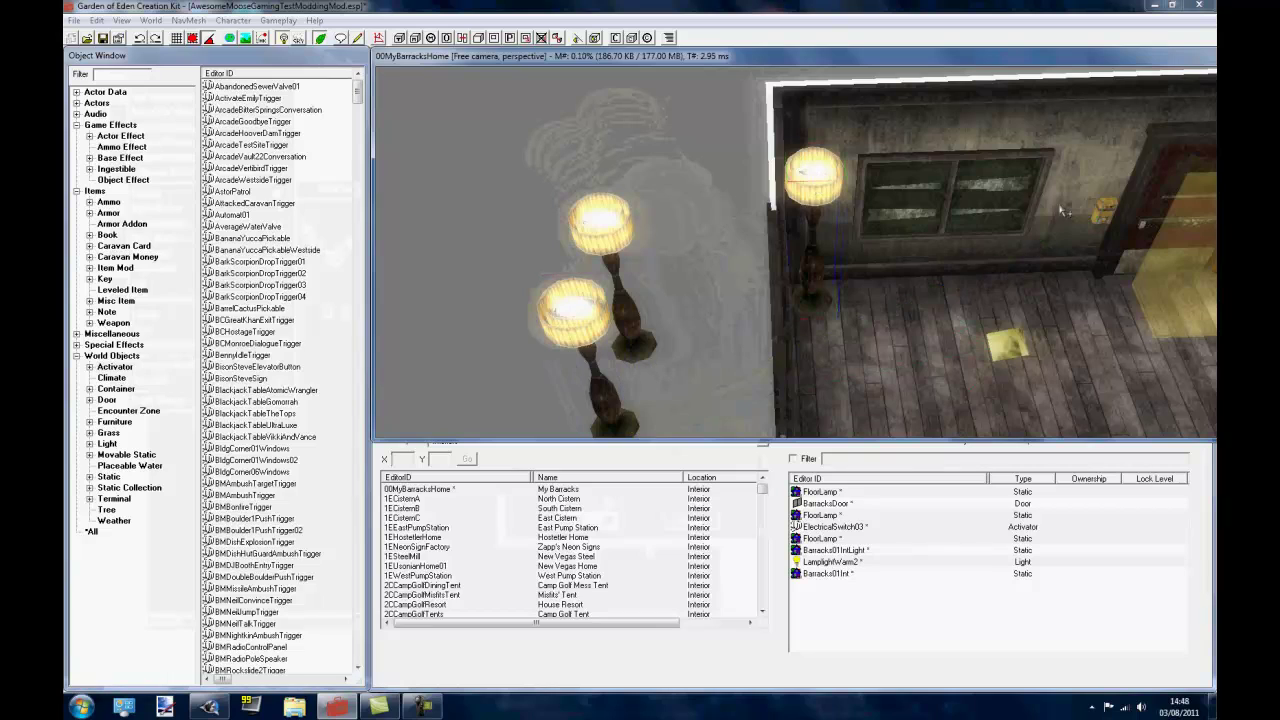
pyautogui.click(1100, 211)
pyautogui.click(596, 337)
pyautogui.press('Delete')
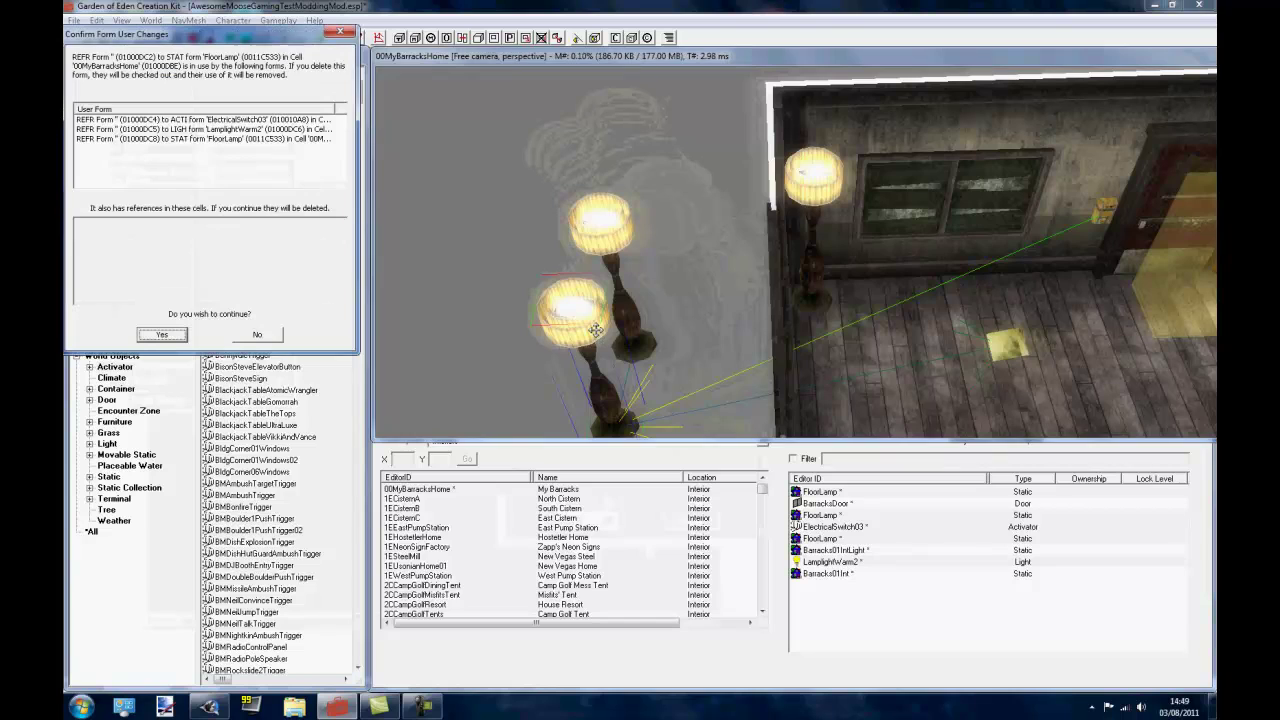
pyautogui.click(175, 339)
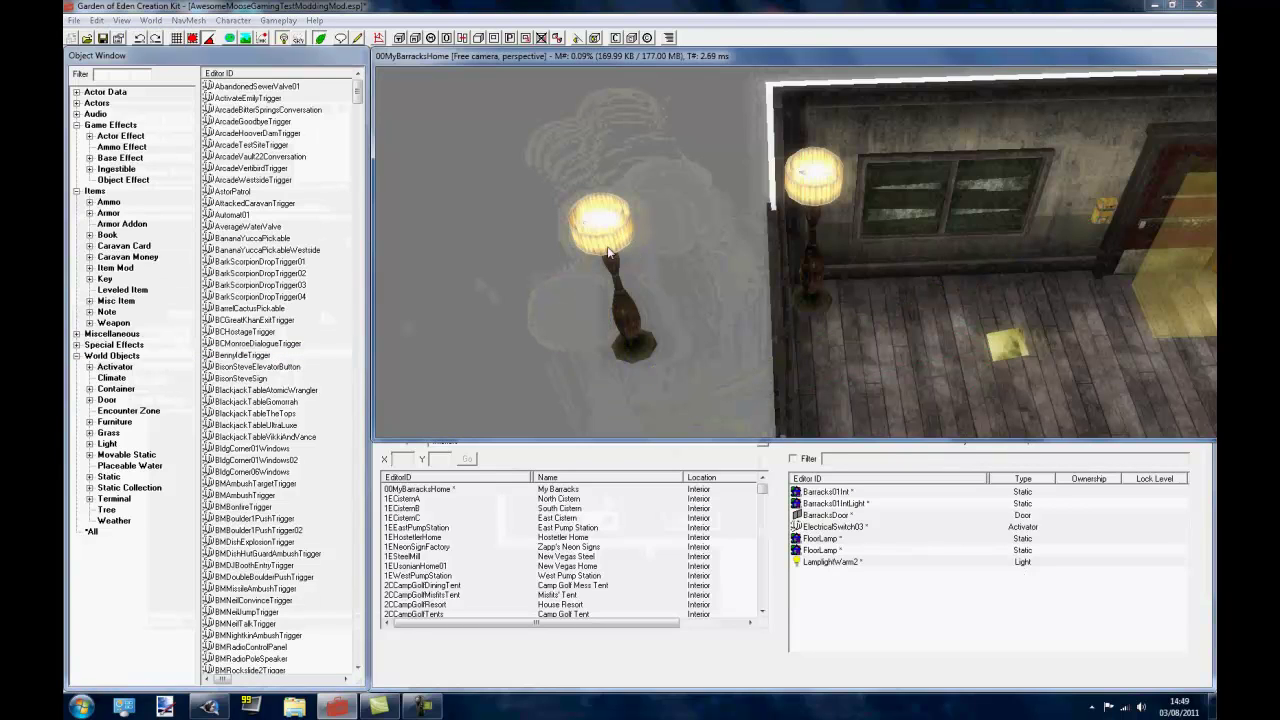
# Duplicate the remaining floor lamp and place the copy just below it.
pyautogui.click(816, 180)
pyautogui.hotkey('ctrl', 'd')
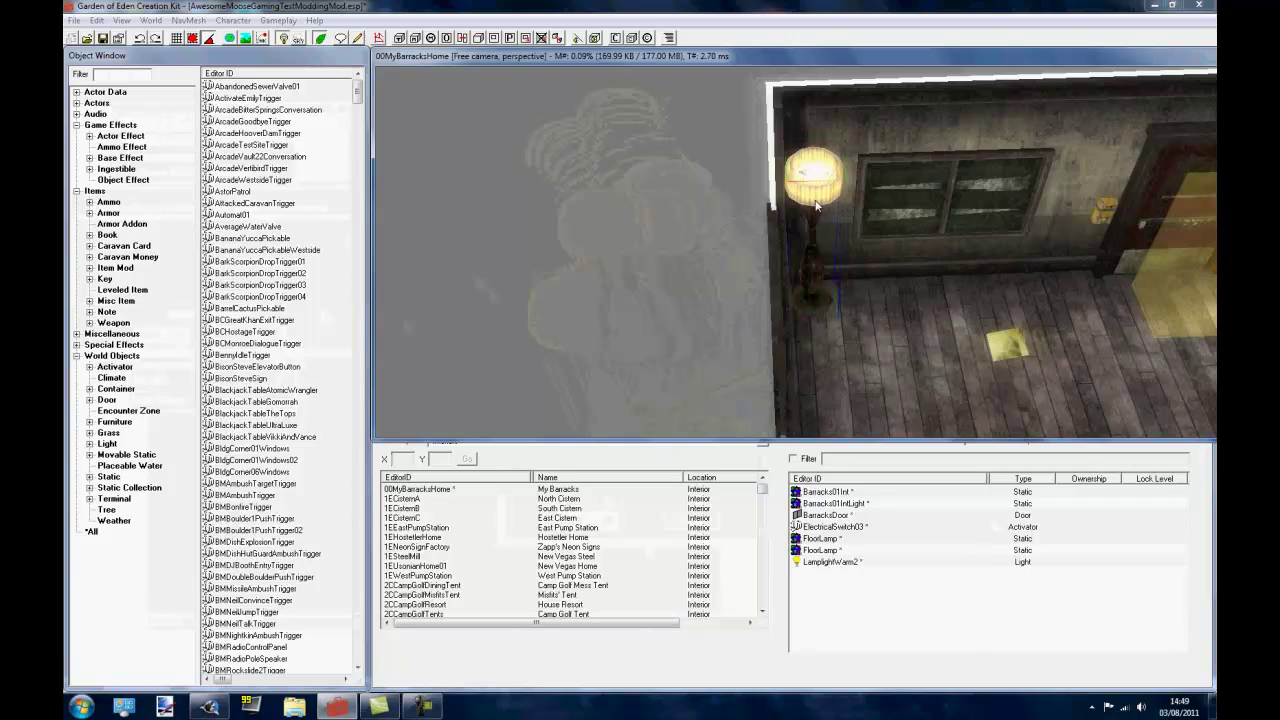
pyautogui.moveTo(816, 178); pyautogui.dragTo(523, 251)
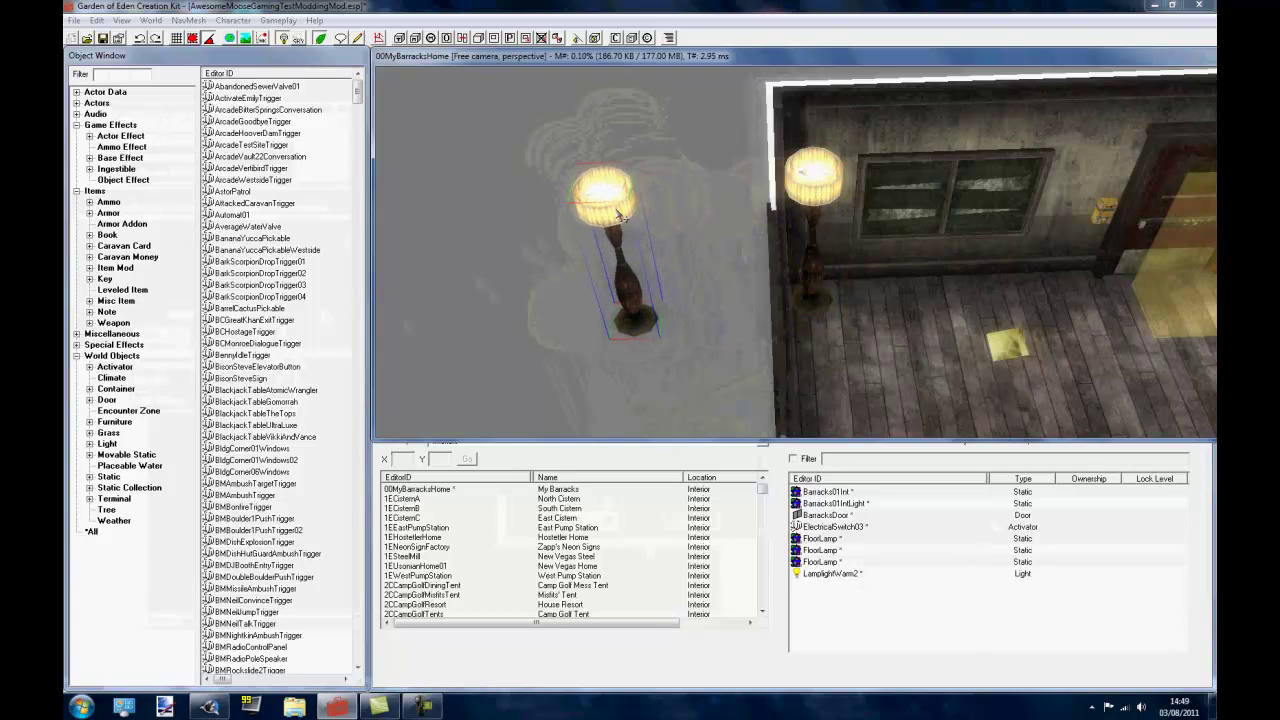
pyautogui.moveTo(618, 233); pyautogui.dragTo(619, 300)
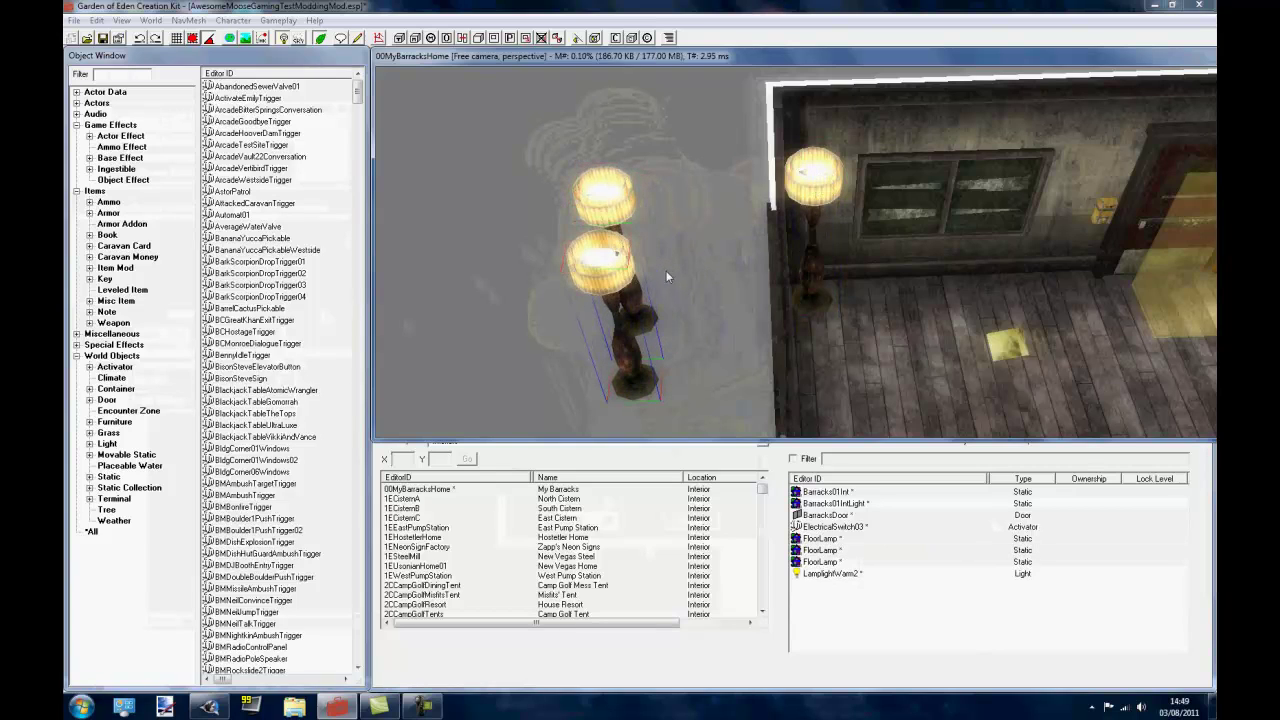
pyautogui.keyDown('shift'); pyautogui.moveTo(645, 125); pyautogui.dragTo(705, 299, button='middle'); pyautogui.keyUp('shift')
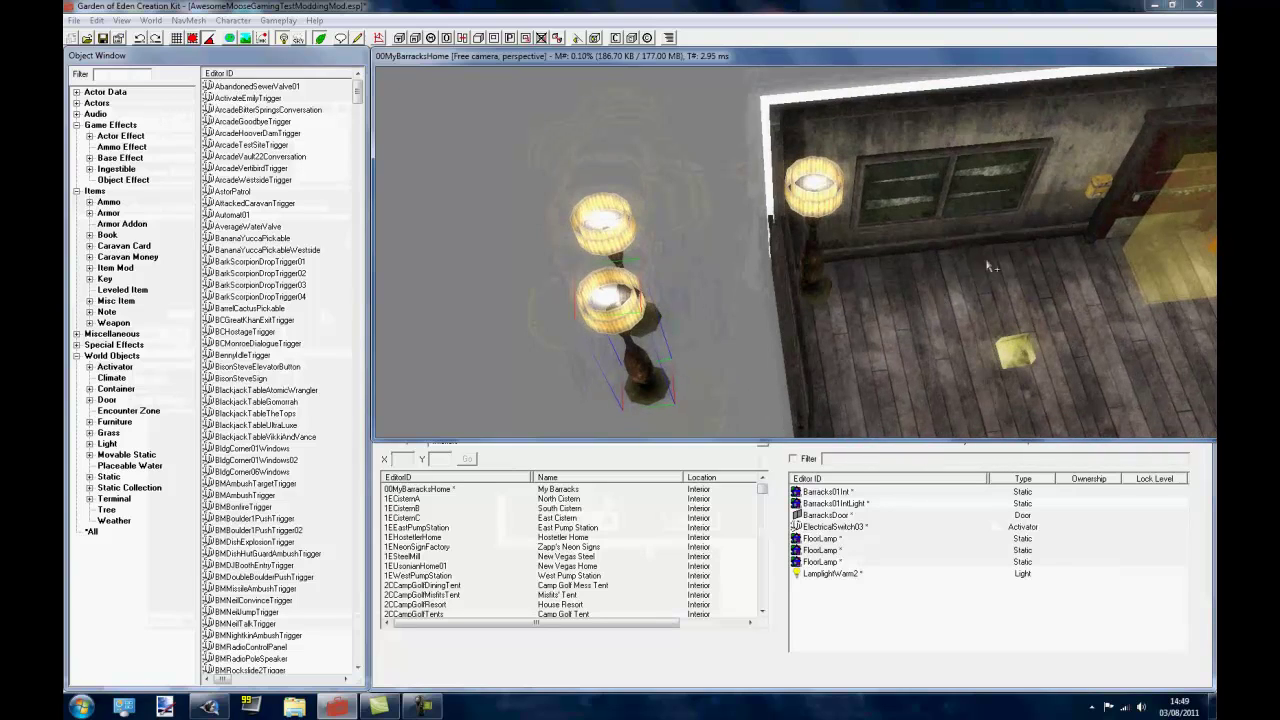
# Choose a cell for LamplightWarm2's Enable Parent settings.
pyautogui.doubleClick(1024, 360)
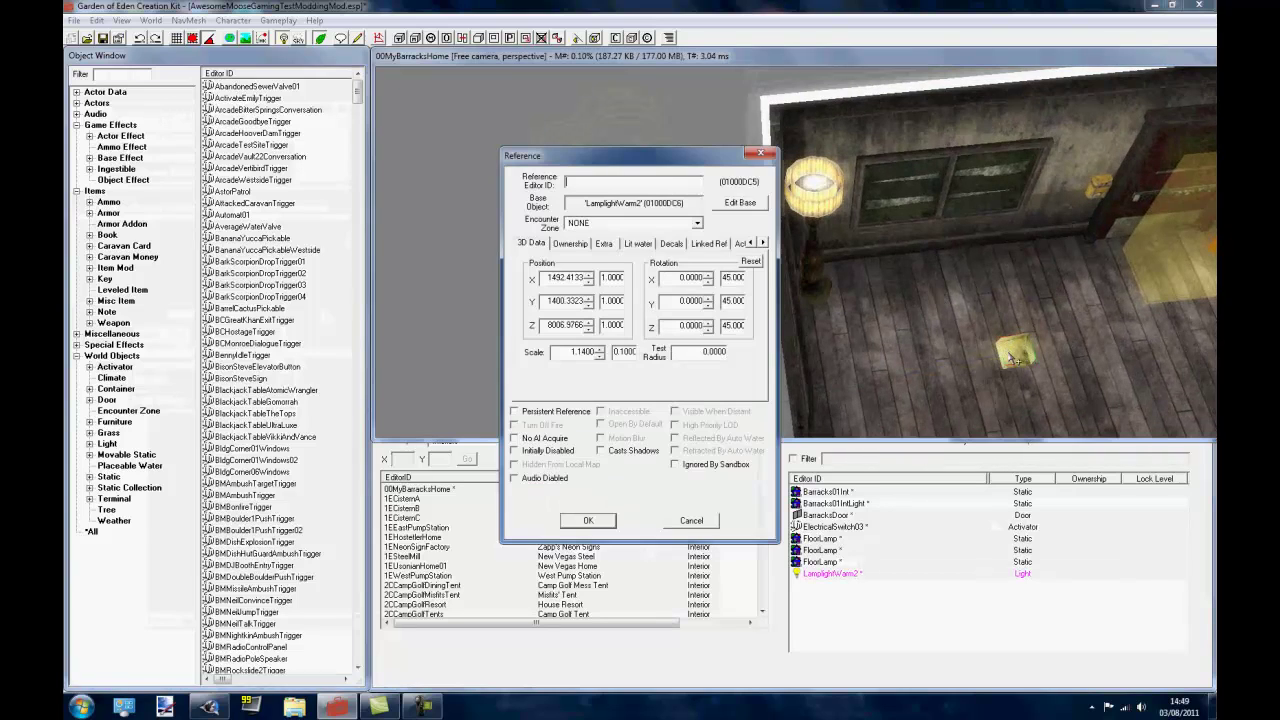
pyautogui.click(763, 243)
pyautogui.click(763, 243)
pyautogui.click(763, 243)
pyautogui.click(712, 243)
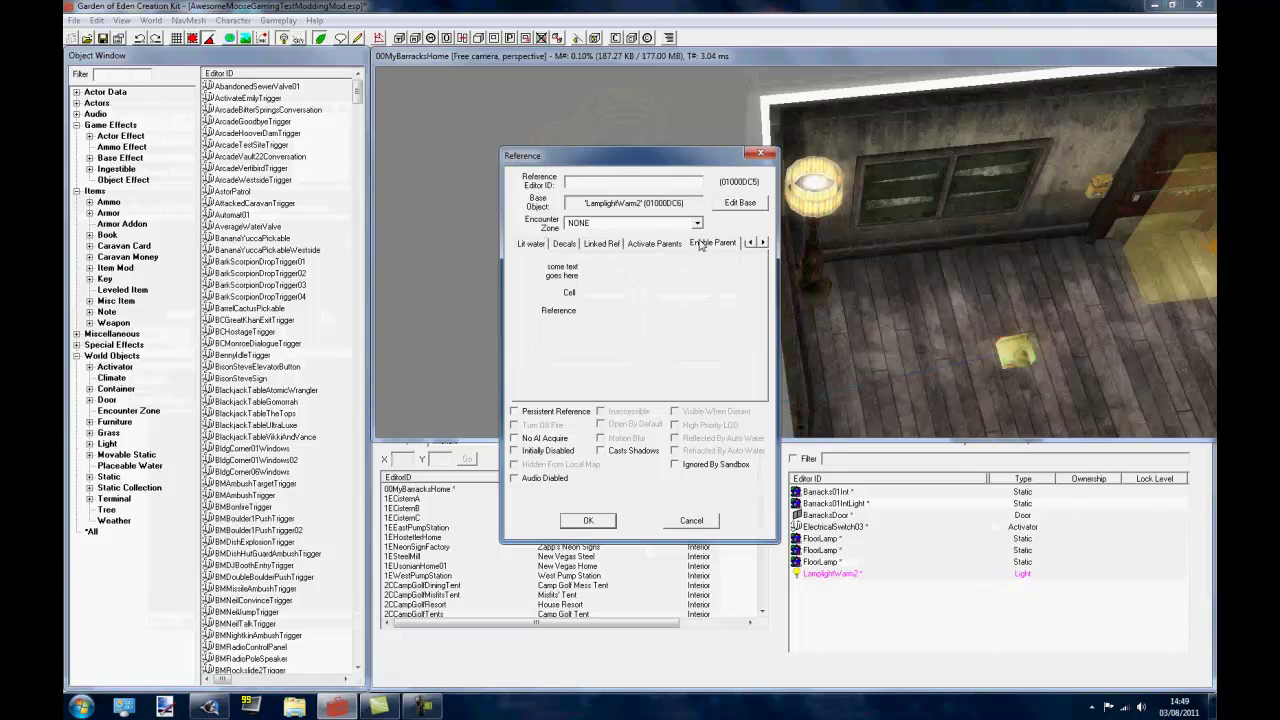
pyautogui.click(705, 292)
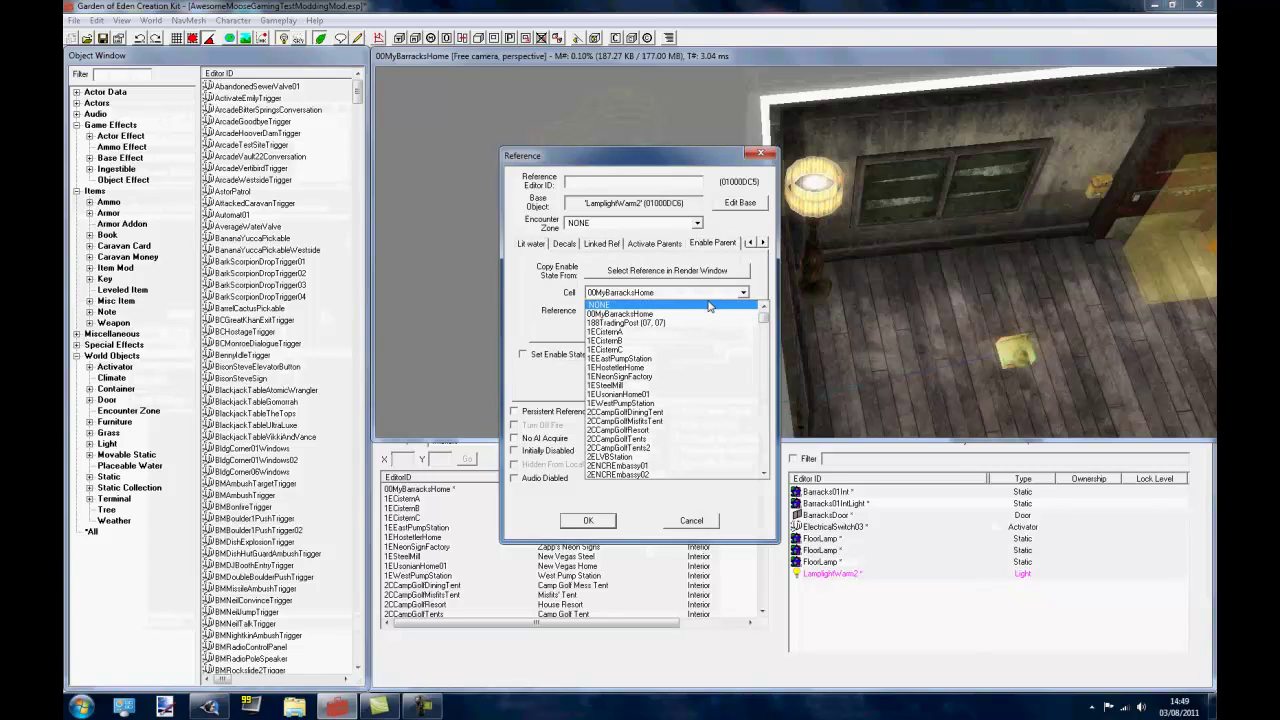
pyautogui.click(712, 302)
pyautogui.click(588, 520)
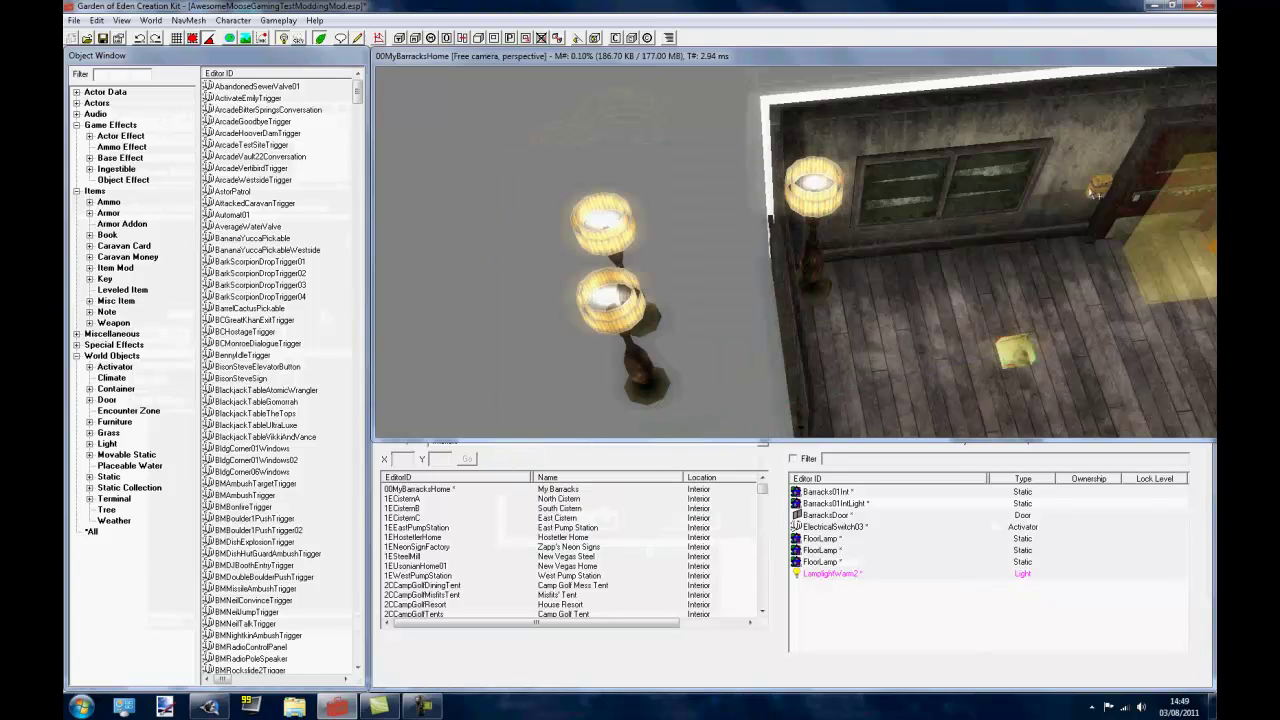
# Re-pick the wall switch's linked reference in the 00MyBarracksHome cell.
pyautogui.doubleClick(1097, 190)
pyautogui.click(765, 243)
pyautogui.click(680, 245)
pyautogui.click(668, 271)
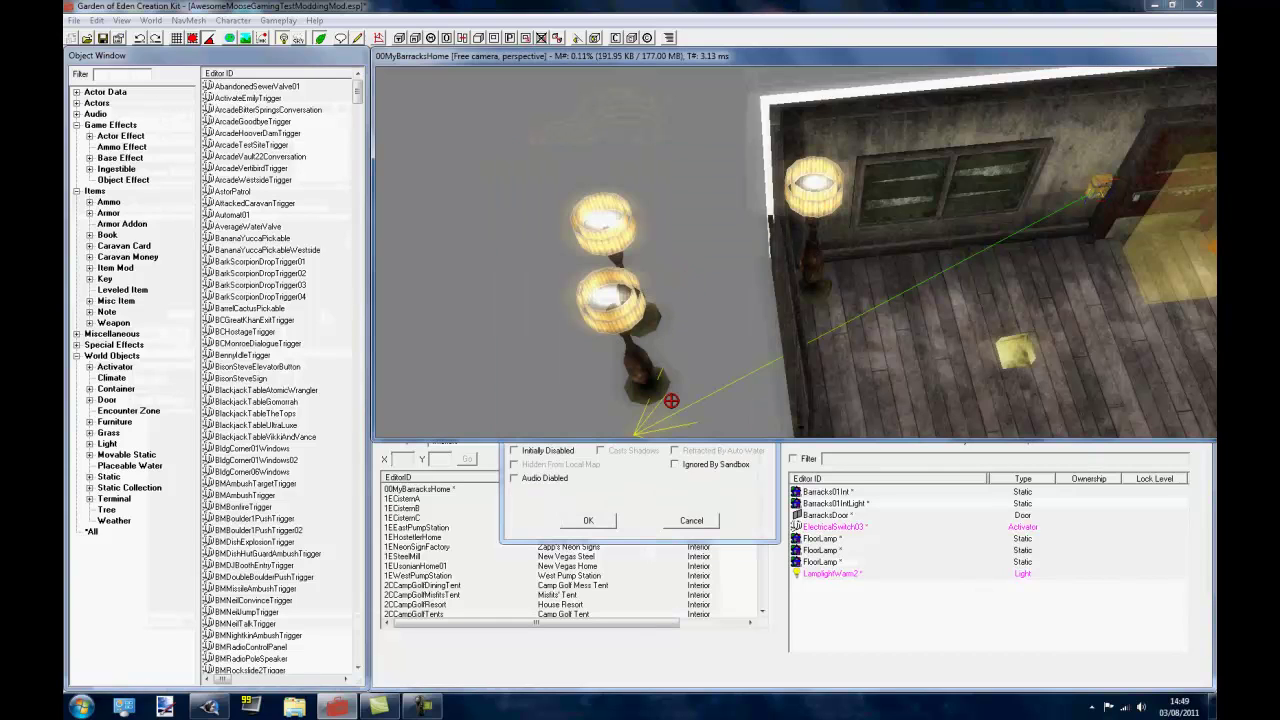
pyautogui.click(696, 491)
pyautogui.click(687, 291)
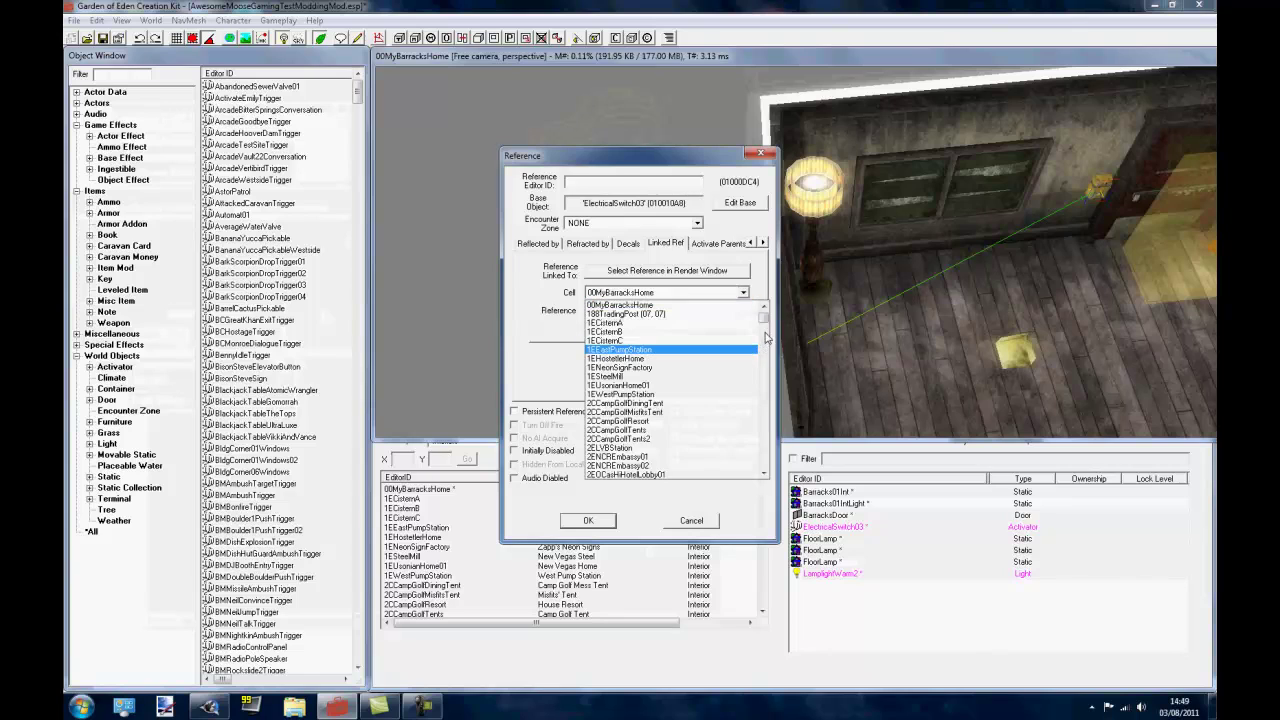
pyautogui.click(738, 313)
pyautogui.click(606, 521)
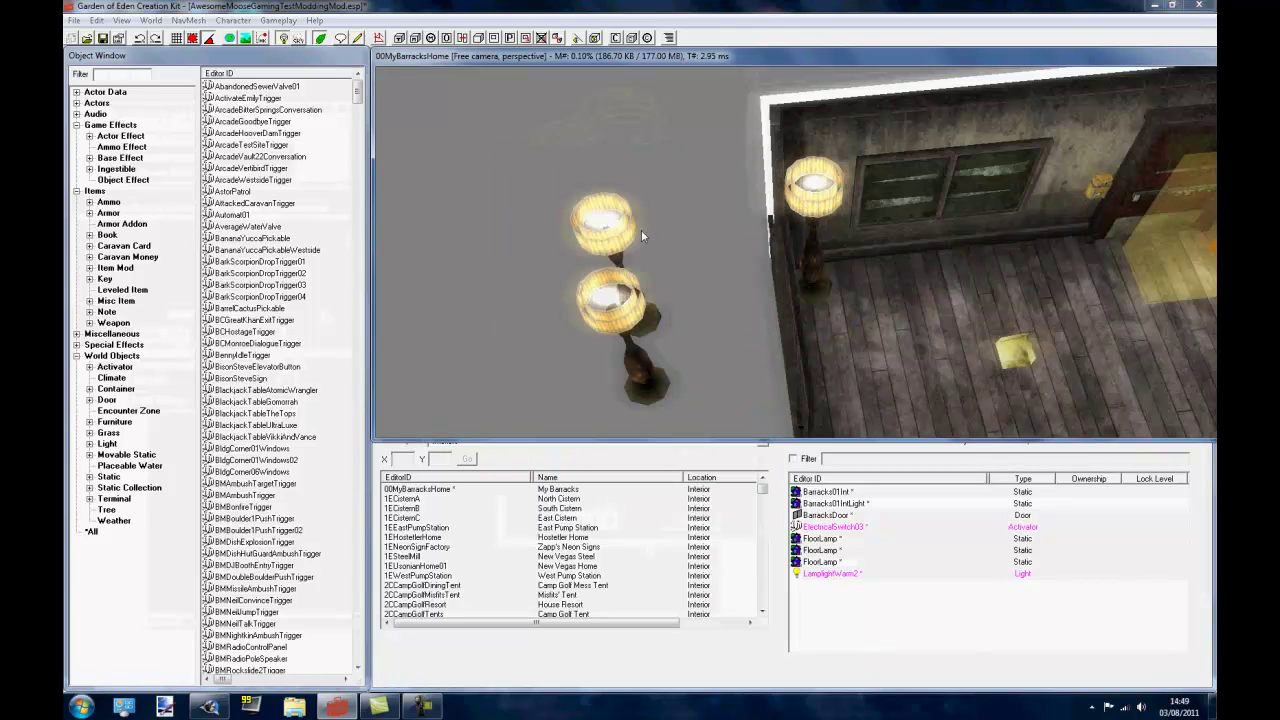
pyautogui.click(635, 261)
pyautogui.doubleClick(1097, 198)
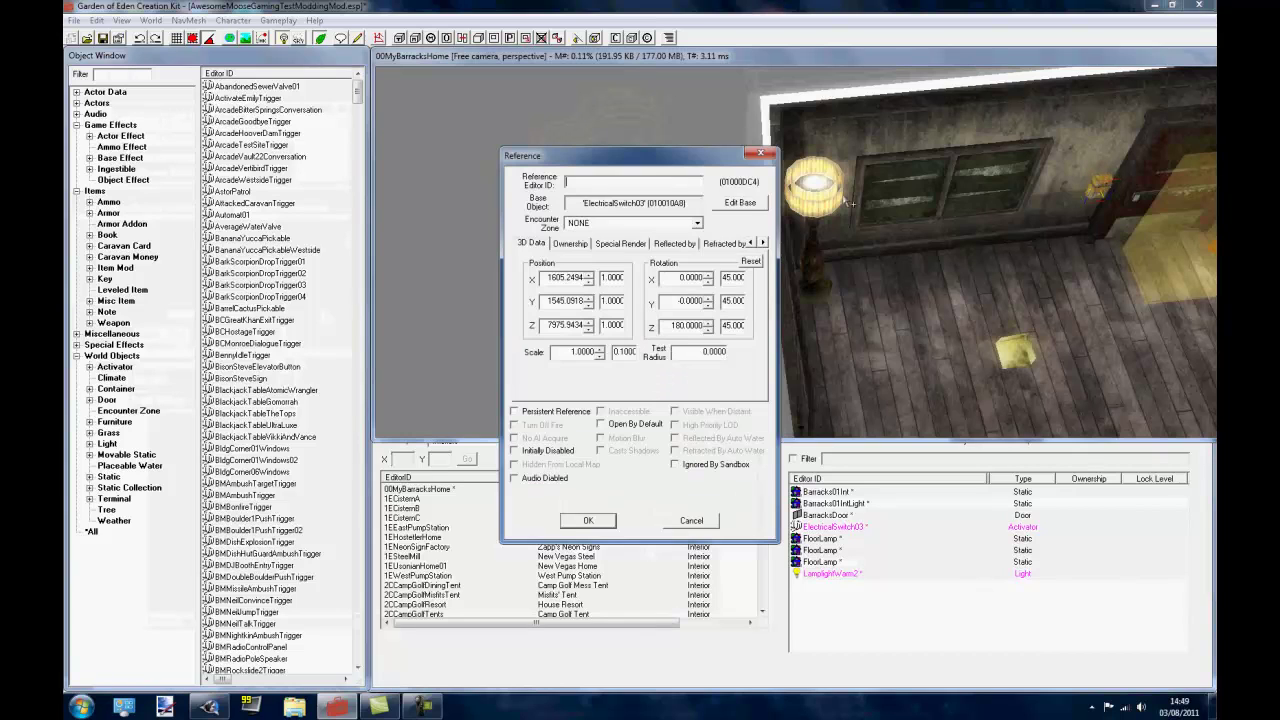
pyautogui.click(740, 202)
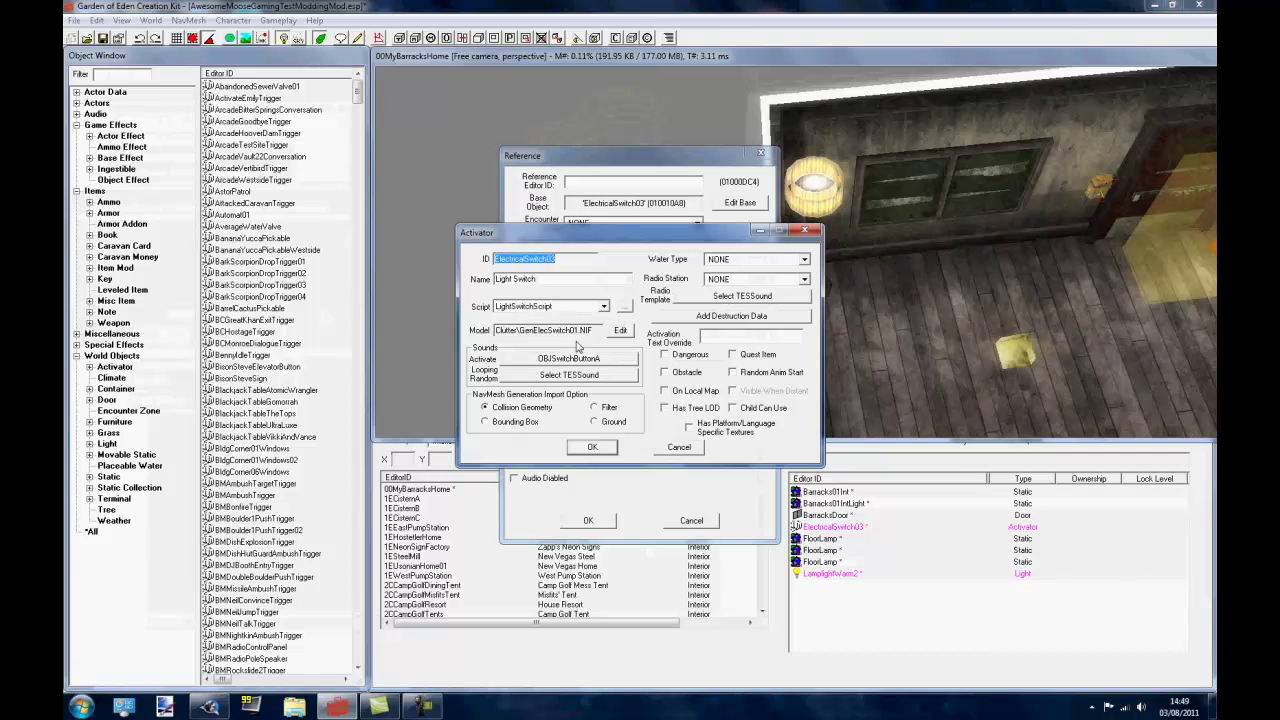
pyautogui.click(595, 447)
pyautogui.click(593, 521)
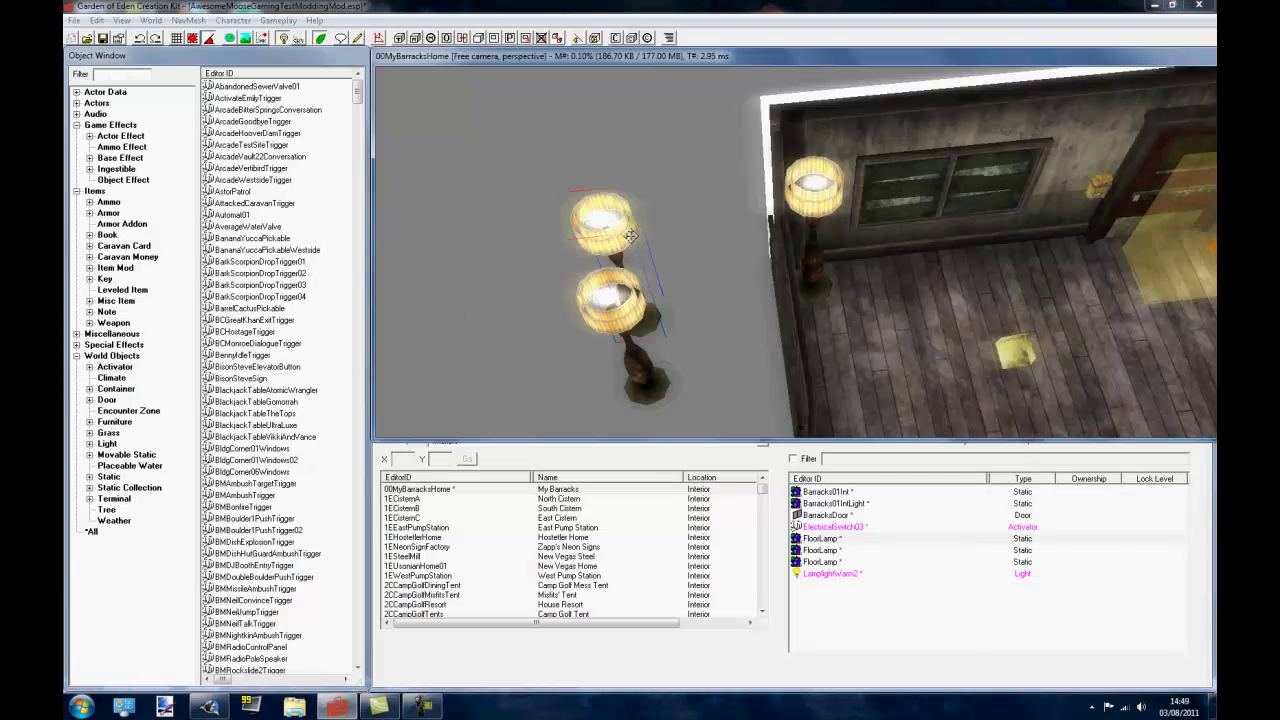
pyautogui.click(597, 235)
pyautogui.click(624, 290)
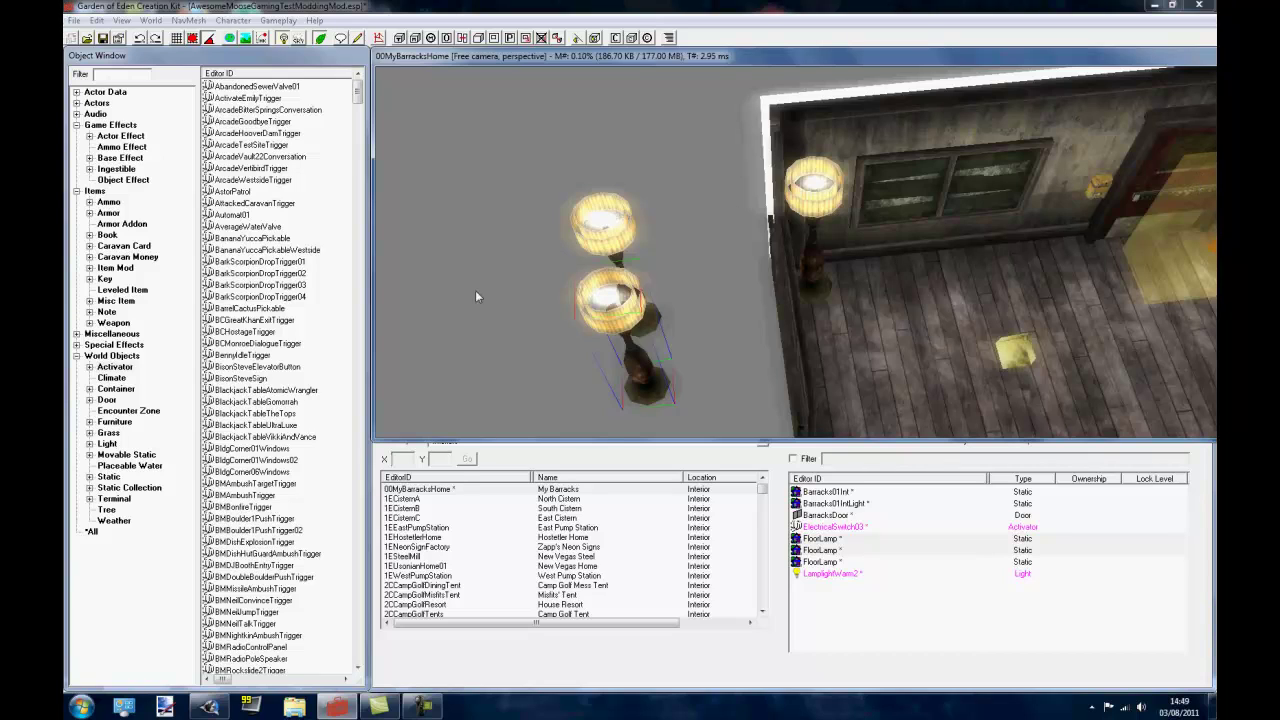
# Make floor lamp 010010A9 a persistent reference.
pyautogui.click(625, 300)
pyautogui.click(642, 326)
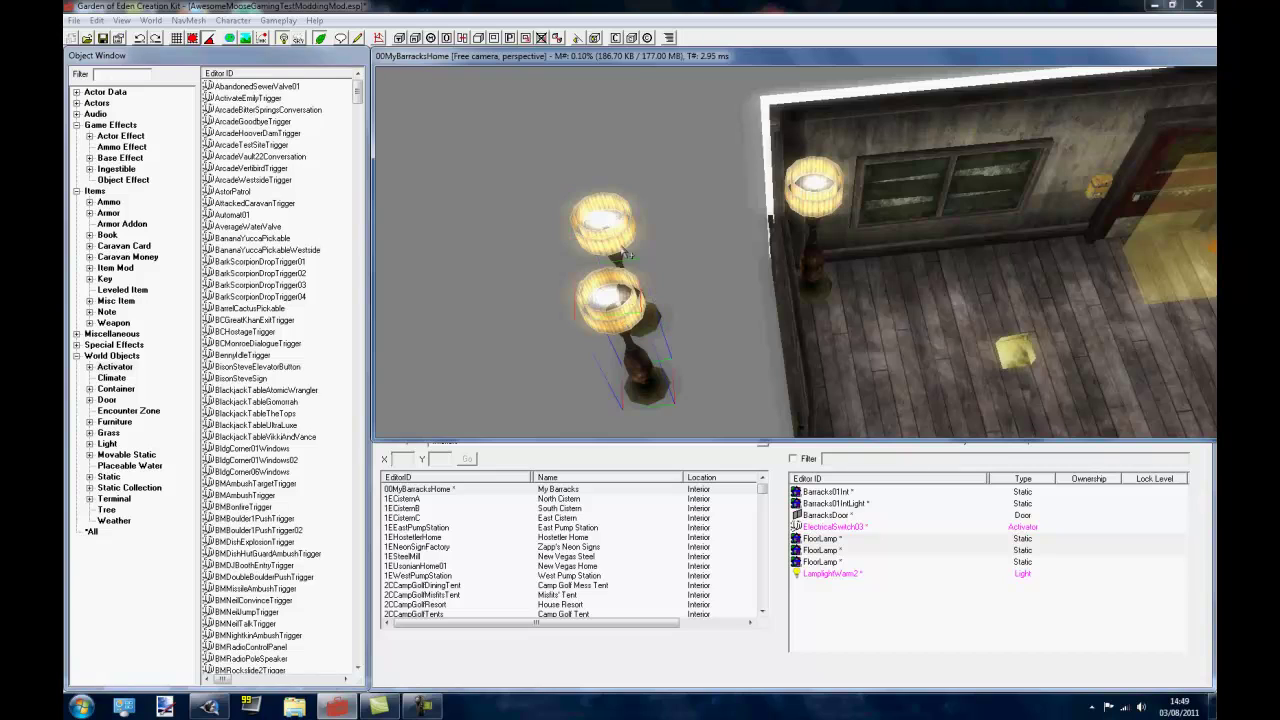
pyautogui.doubleClick(630, 314)
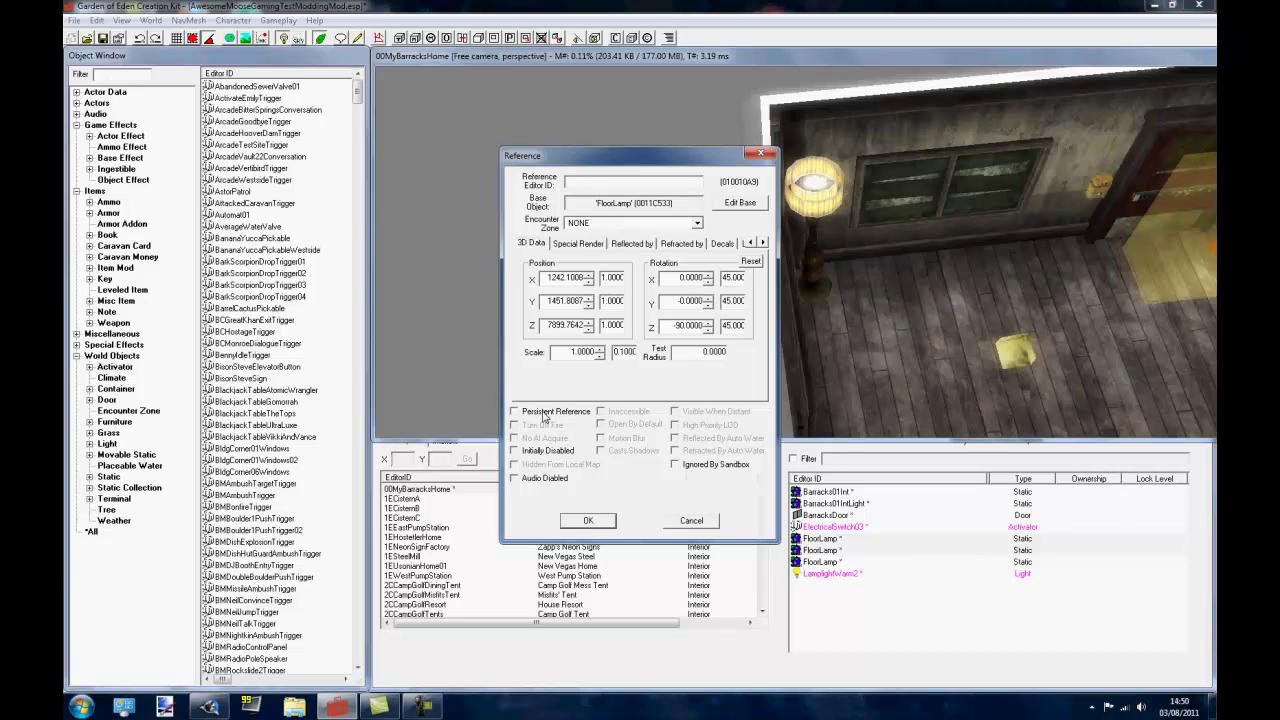
pyautogui.click(586, 521)
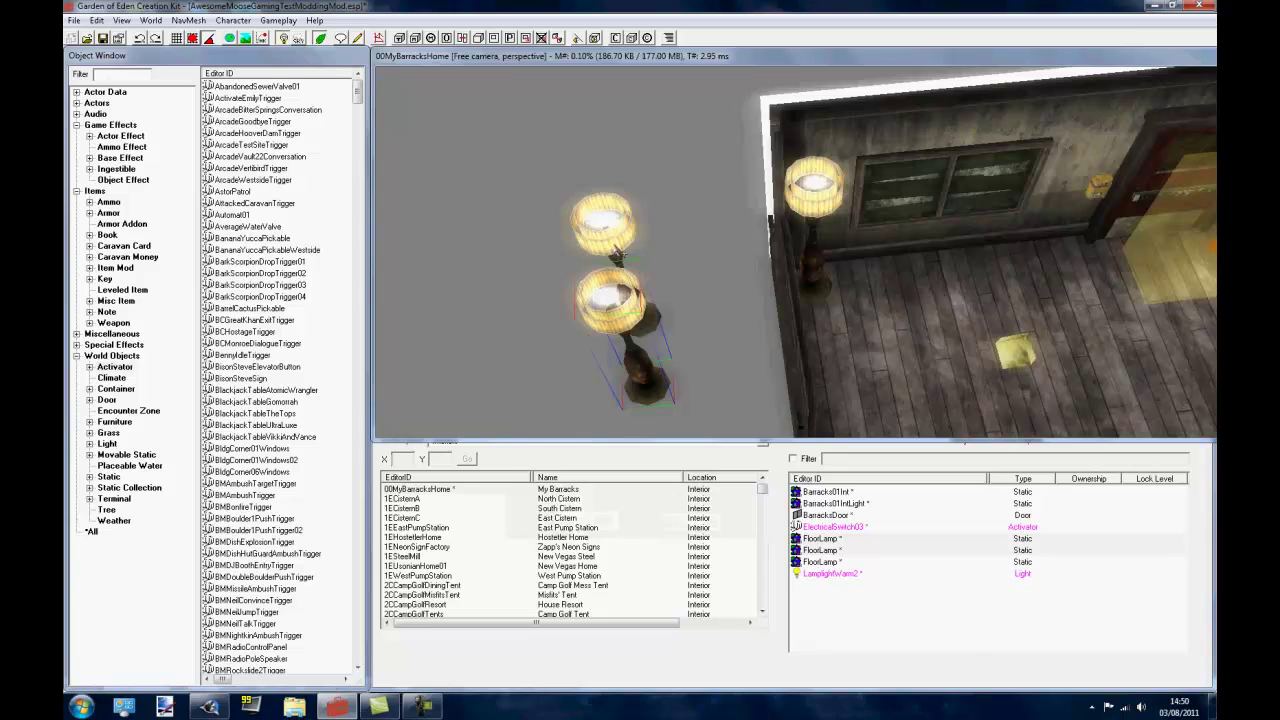
# Set the other floor lamp's enable parent to FloorLamp 010010A9, with opposite enable state.
pyautogui.doubleClick(615, 245)
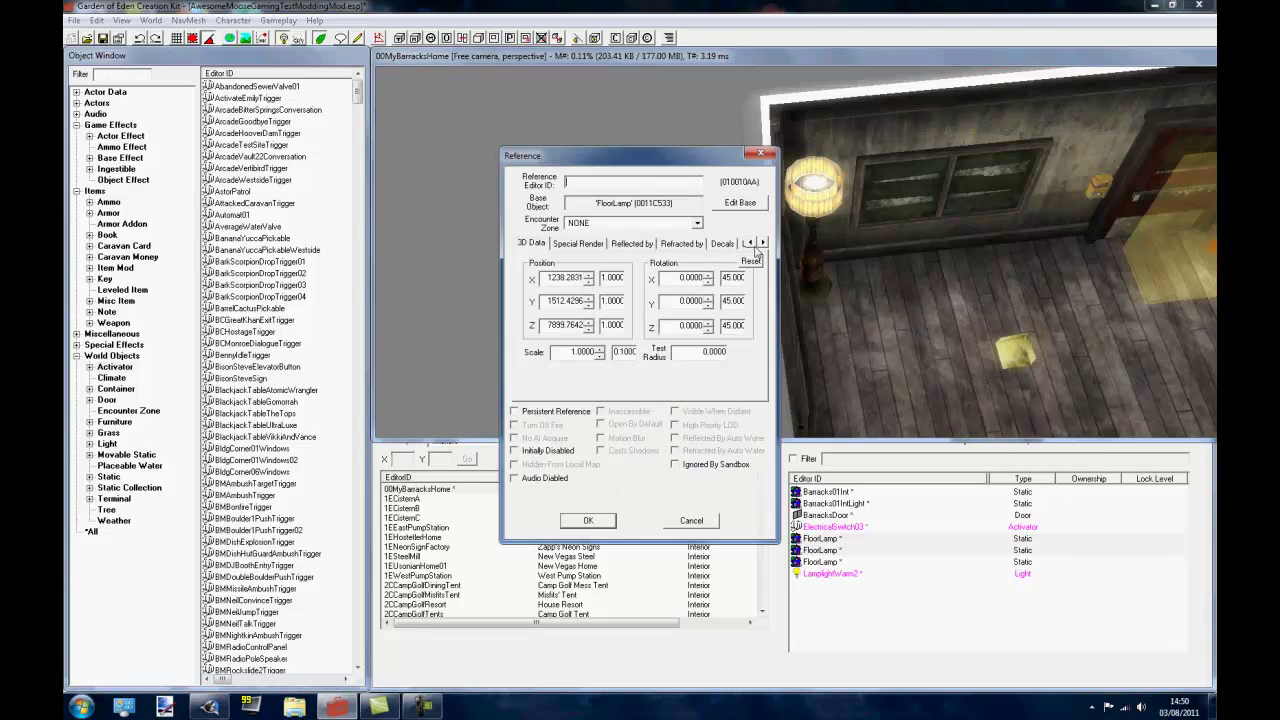
pyautogui.click(762, 243)
pyautogui.click(762, 243)
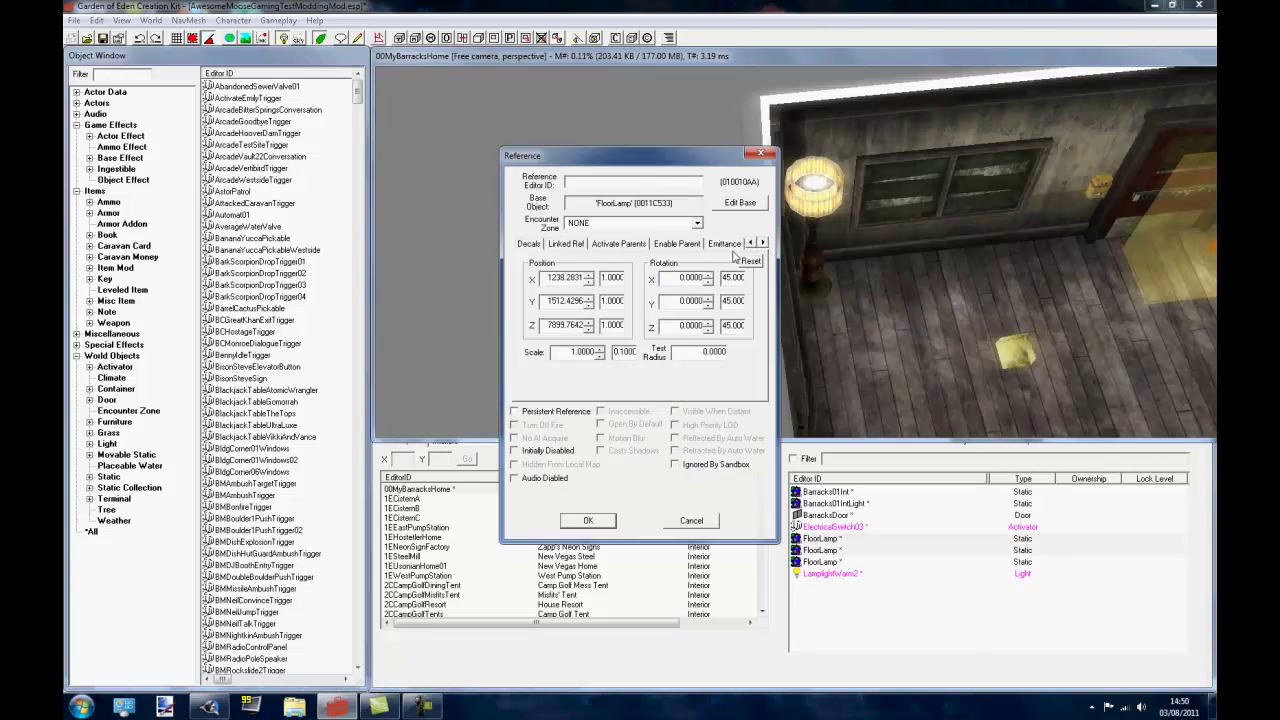
pyautogui.click(680, 246)
pyautogui.click(671, 274)
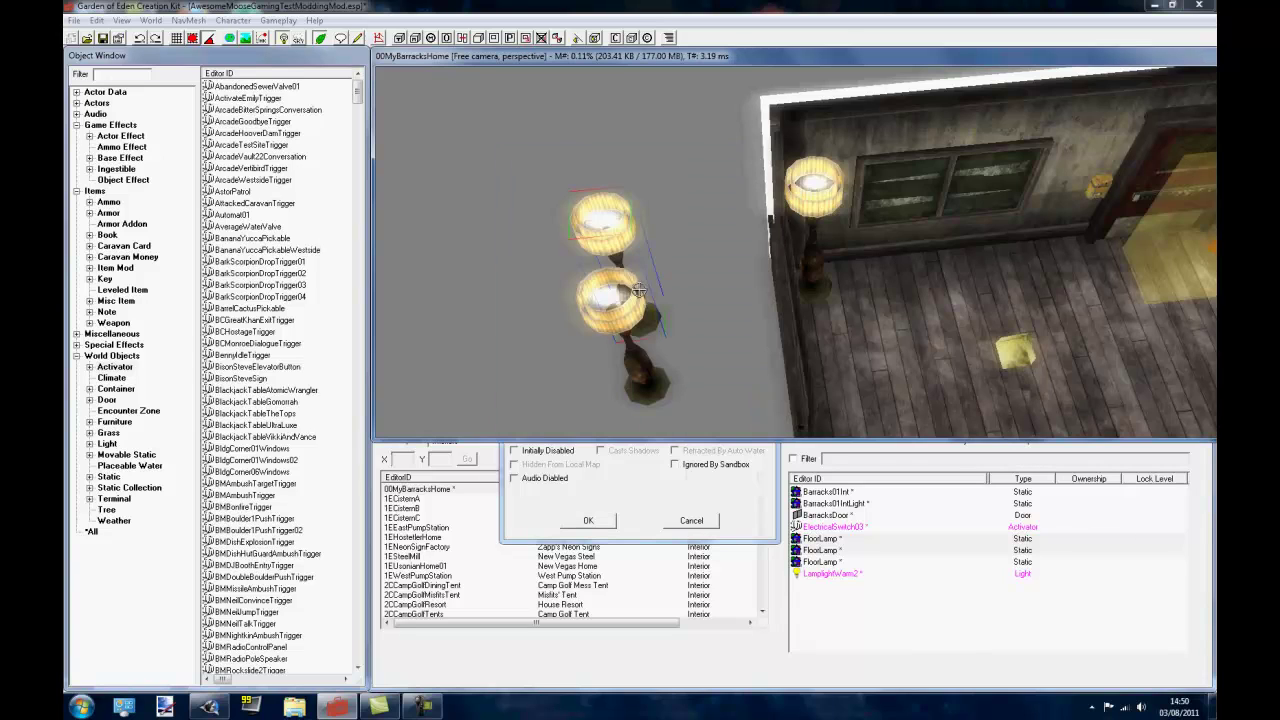
pyautogui.doubleClick(642, 385)
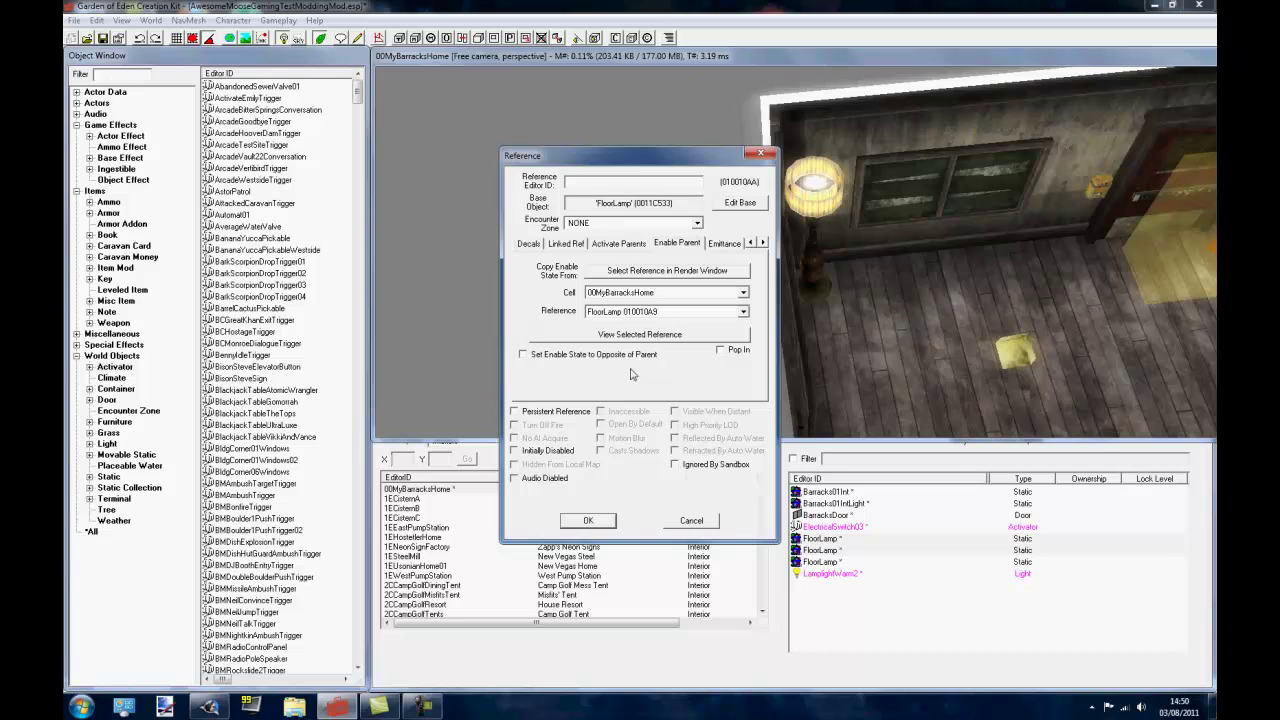
pyautogui.click(574, 356)
pyautogui.click(590, 519)
# Reopen the lamp's properties to verify the setting, then orbit around the lamps.
pyautogui.doubleClick(622, 324)
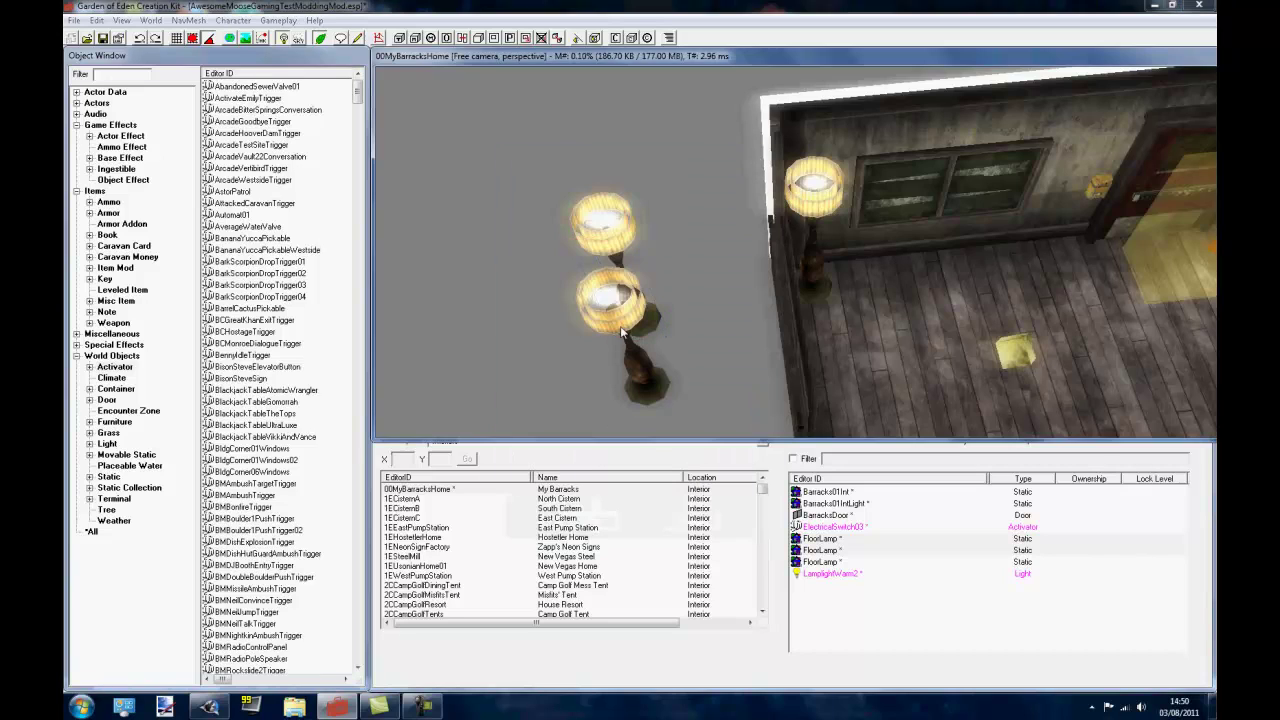
pyautogui.click(691, 519)
pyautogui.moveTo(797, 278)
pyautogui.keyDown('shift'); pyautogui.mouseDown(button='middle')
pyautogui.moveTo(557, 380)
pyautogui.moveTo(545, 404)
pyautogui.moveTo(510, 385)
pyautogui.moveTo(619, 299)
pyautogui.moveTo(803, 235)
pyautogui.moveTo(806, 265)
pyautogui.mouseUp(button='middle'); pyautogui.keyUp('shift')
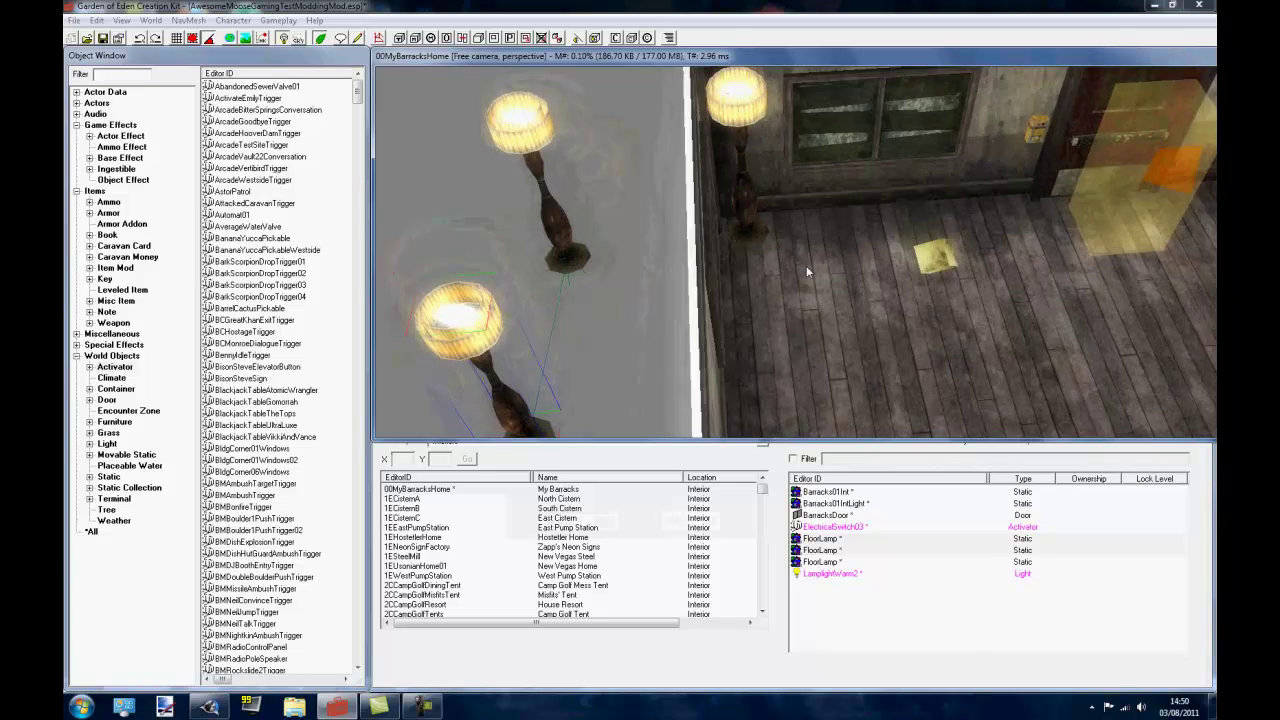
# Make FloorLamp 010010A9 the enable parent of the LamplightWarm2 light.
pyautogui.click(936, 256)
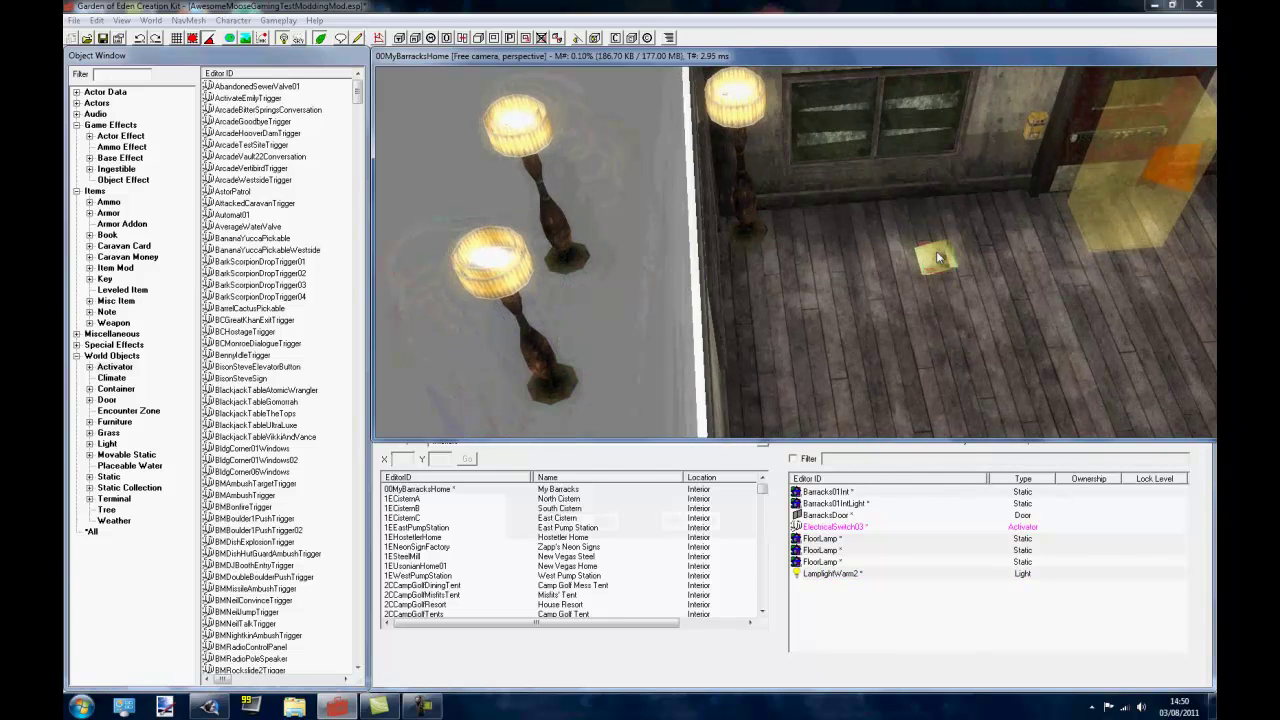
pyautogui.doubleClick(938, 258)
pyautogui.click(763, 242)
pyautogui.click(763, 242)
pyautogui.click(763, 242)
pyautogui.click(712, 243)
pyautogui.click(719, 271)
pyautogui.doubleClick(511, 257)
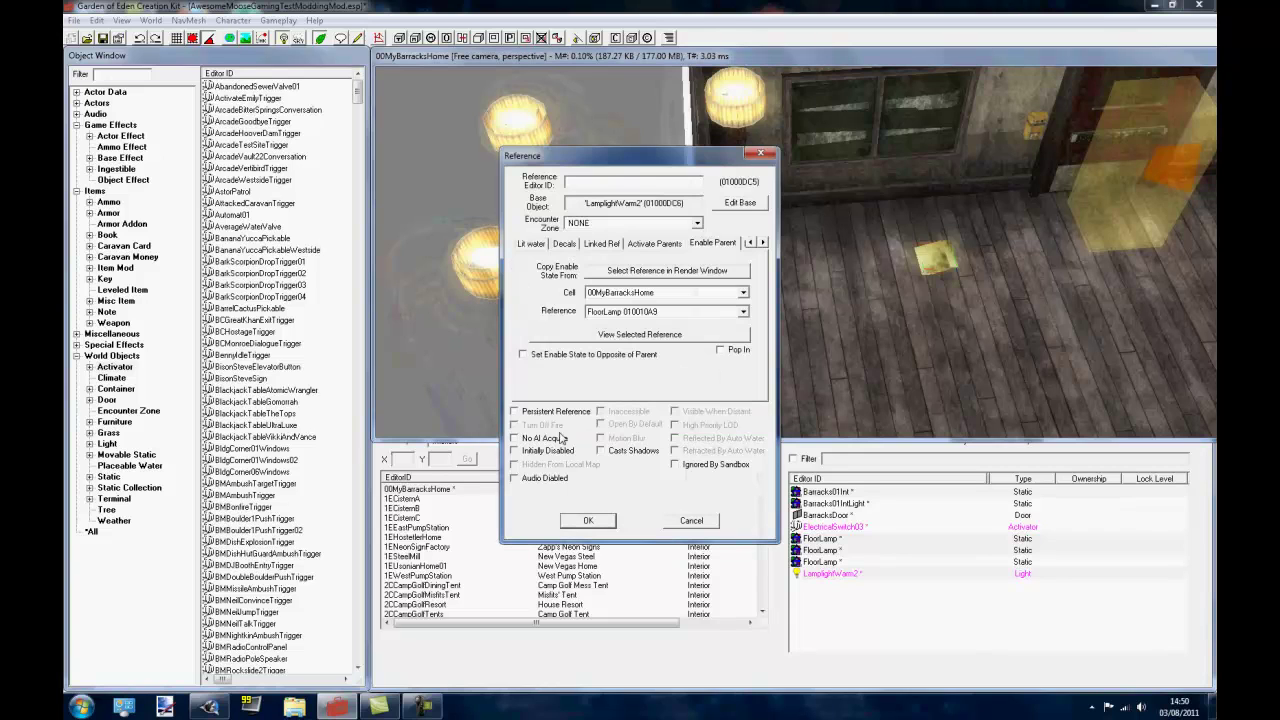
pyautogui.click(587, 520)
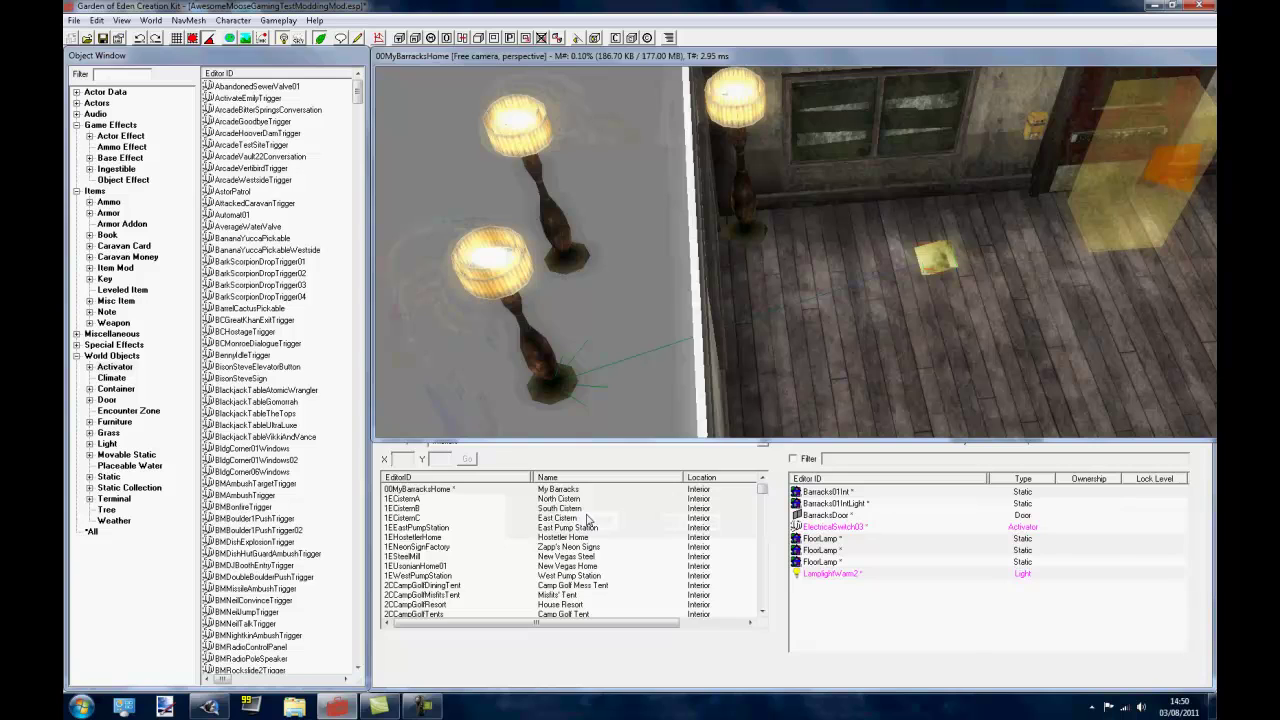
# Toggle the render view lighting and nudge the light marker toward the back wall.
pyautogui.doubleClick(510, 276)
pyautogui.press('Escape')
pyautogui.press('a')
pyautogui.press('a')
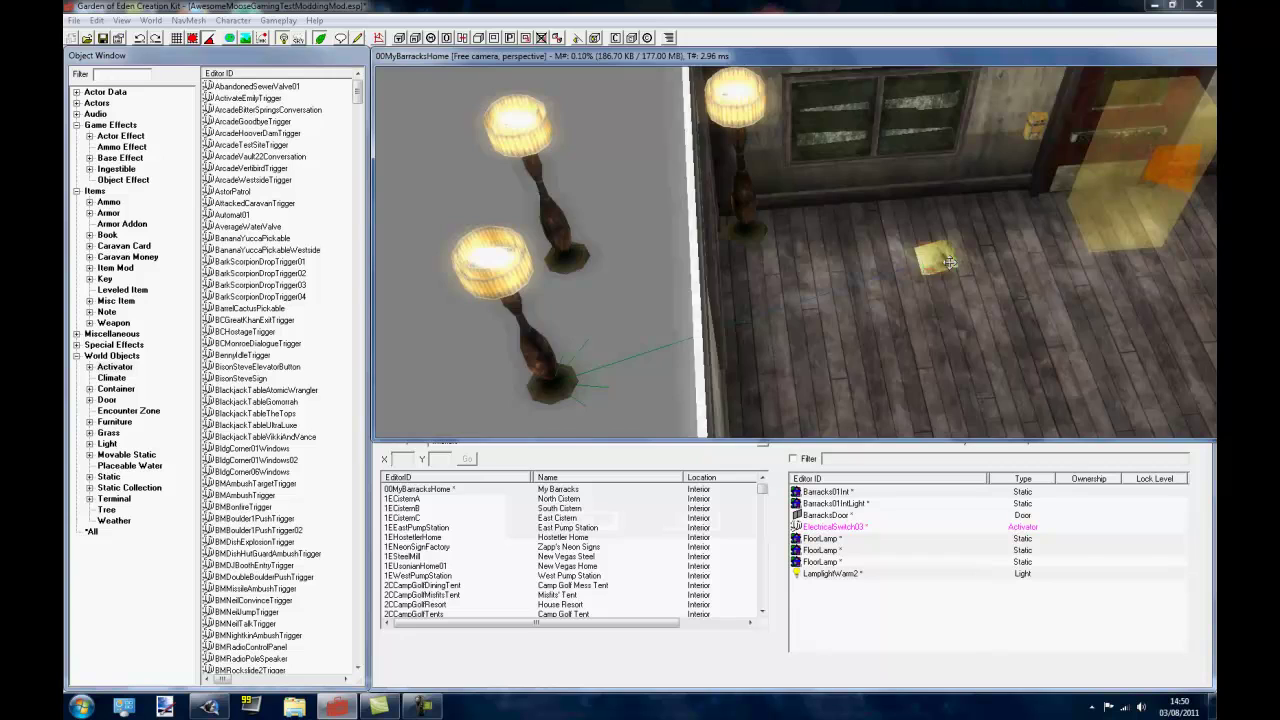
pyautogui.keyDown('shift'); pyautogui.moveTo(882, 220); pyautogui.dragTo(846, 283, button='middle'); pyautogui.keyUp('shift')
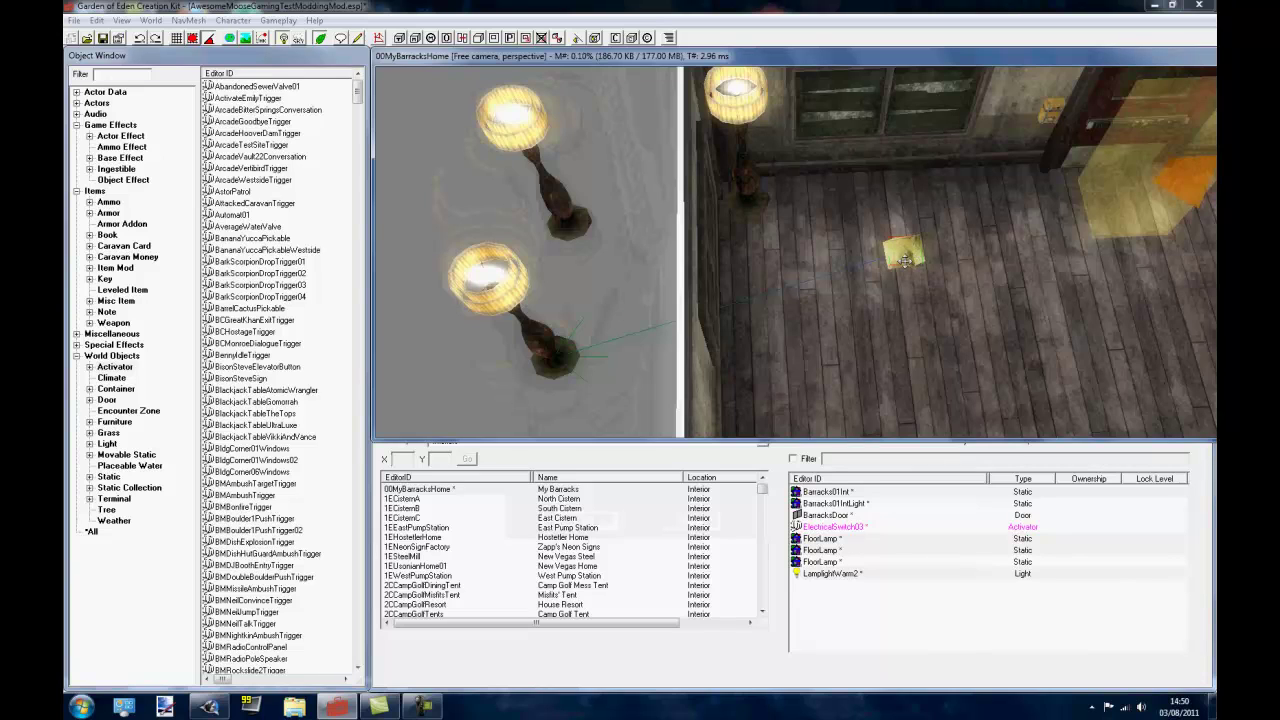
pyautogui.moveTo(912, 257); pyautogui.dragTo(1070, 290)
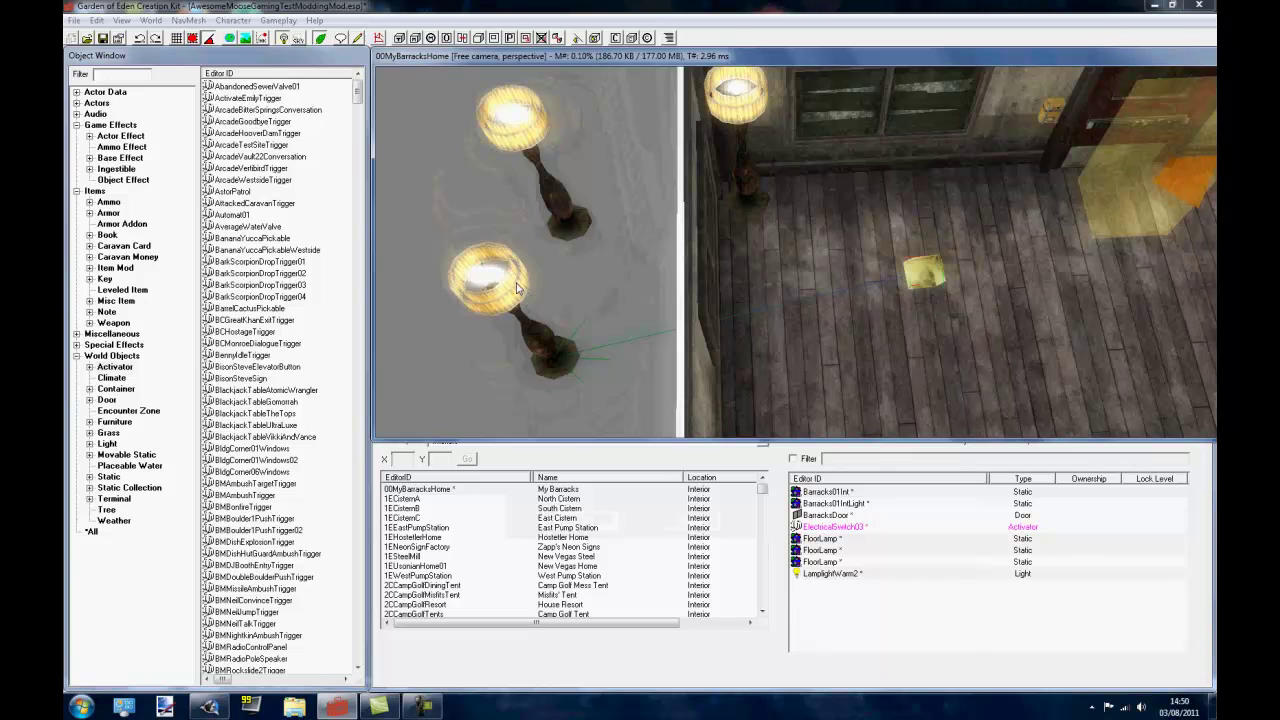
# Inspect the lower floor lamp's reference properties and reframe the camera on the lamps.
pyautogui.click(530, 262)
pyautogui.scroll(2, 527, 248)
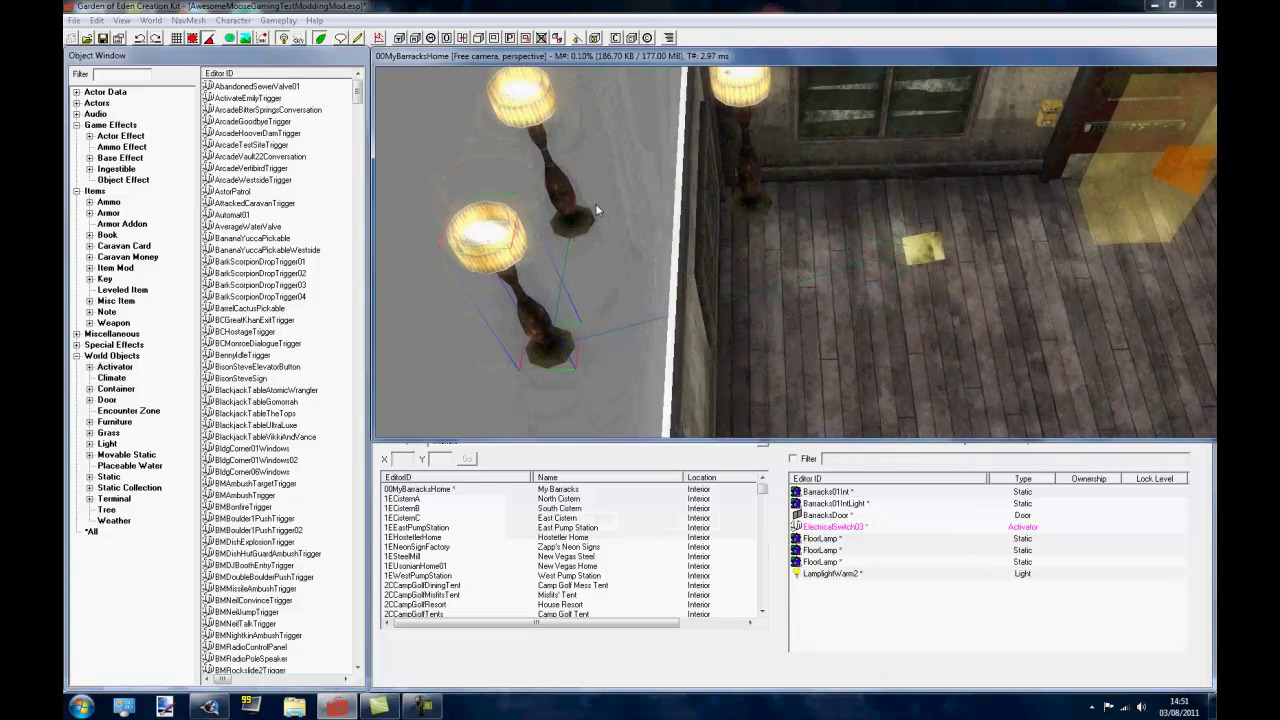
pyautogui.doubleClick(505, 238)
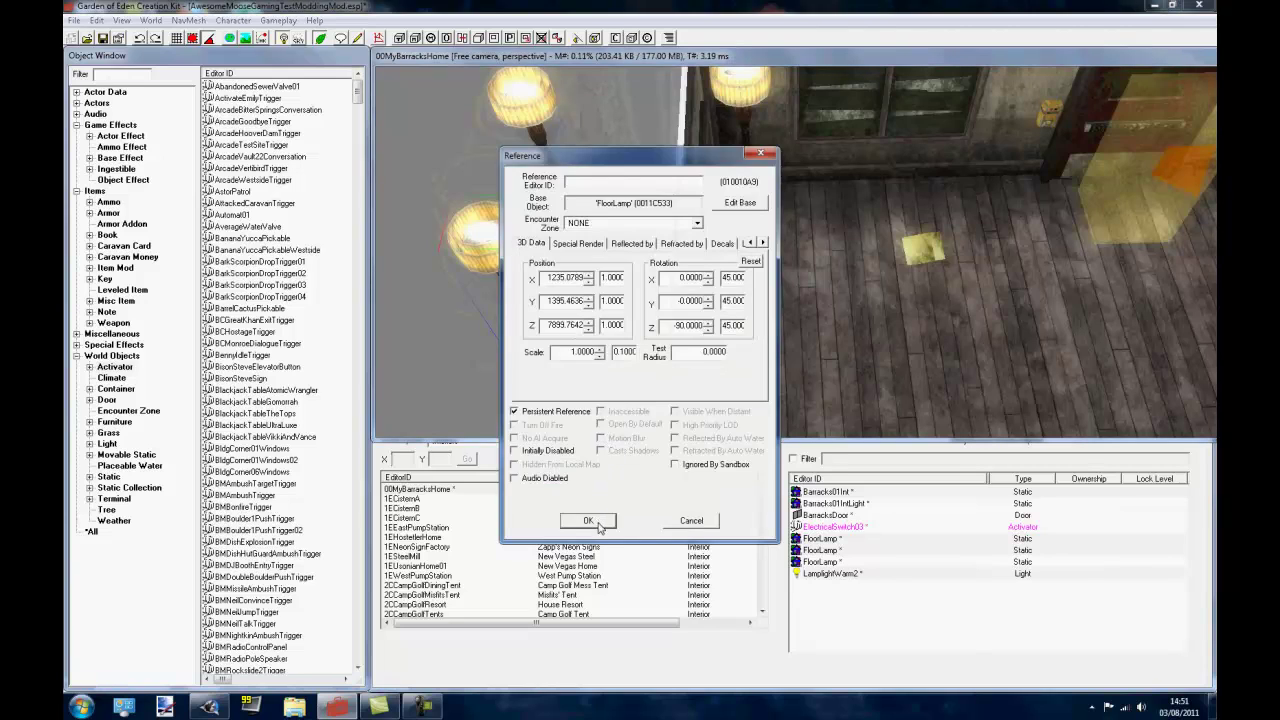
pyautogui.click(588, 520)
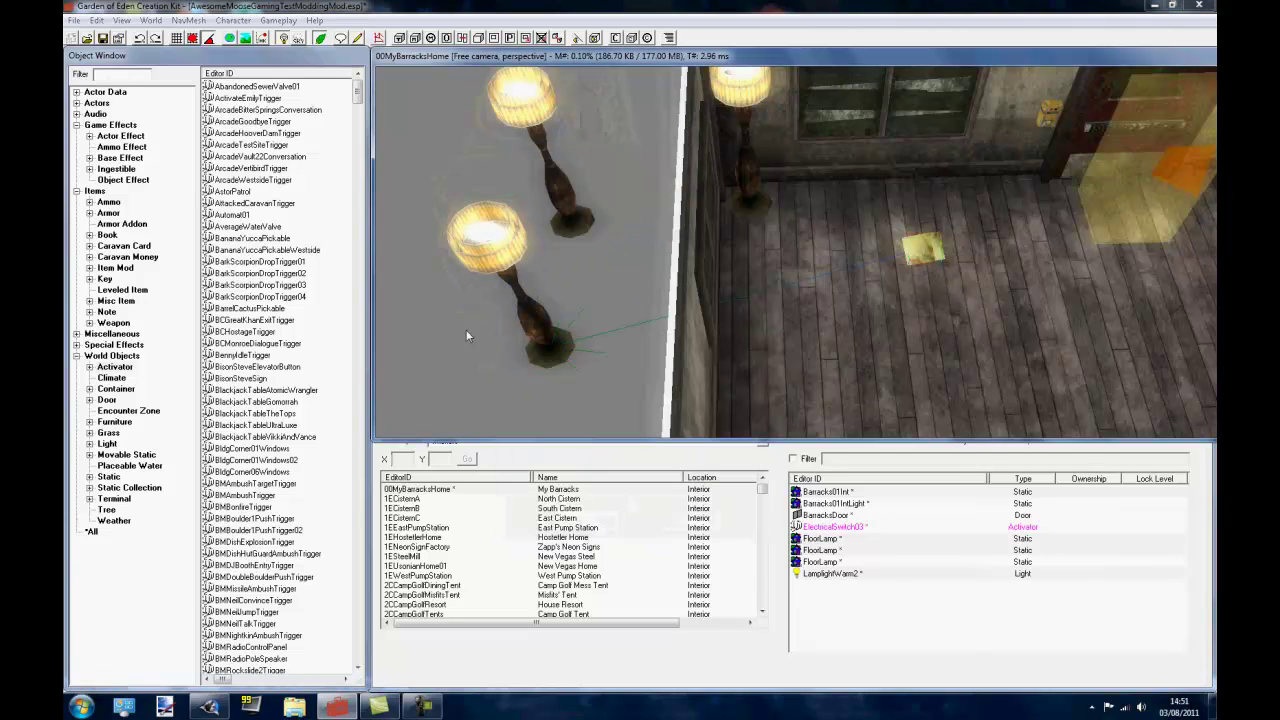
pyautogui.moveTo(778, 219); pyautogui.dragTo(1000, 140, button='middle')
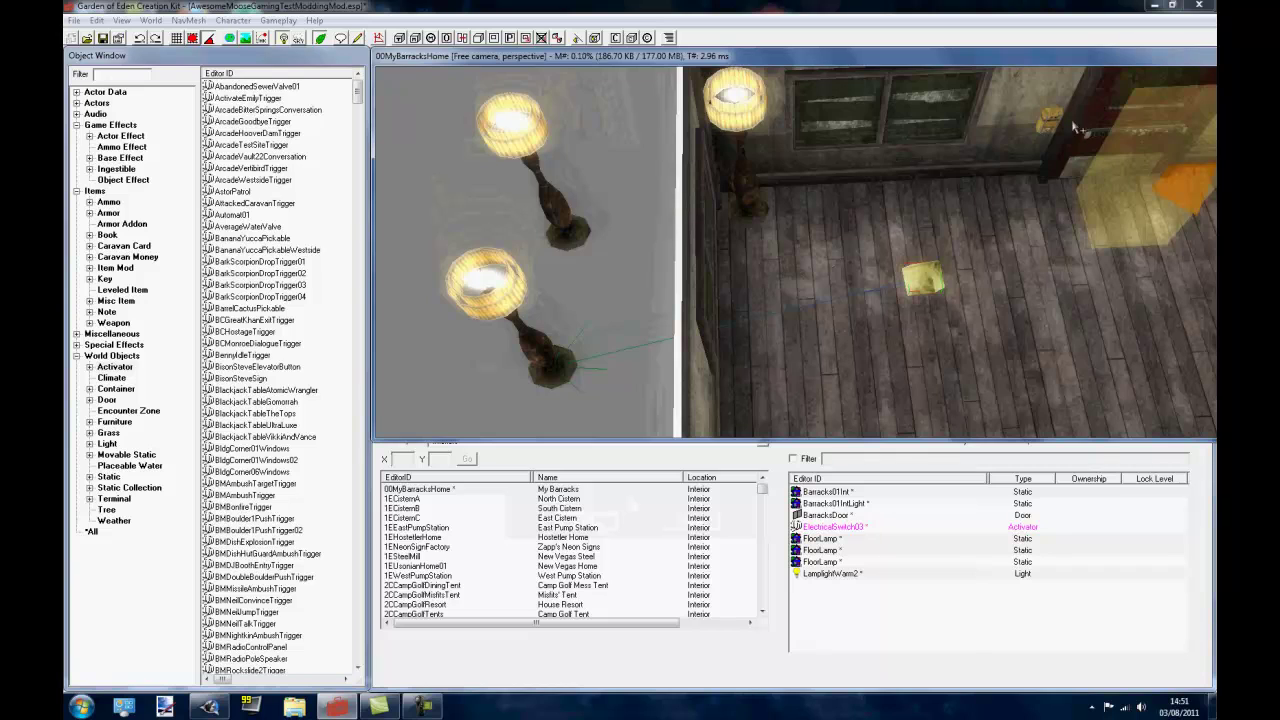
# Set FloorLamp 010010A9 as ElectricalSwitch03's linked reference.
pyautogui.doubleClick(922, 279)
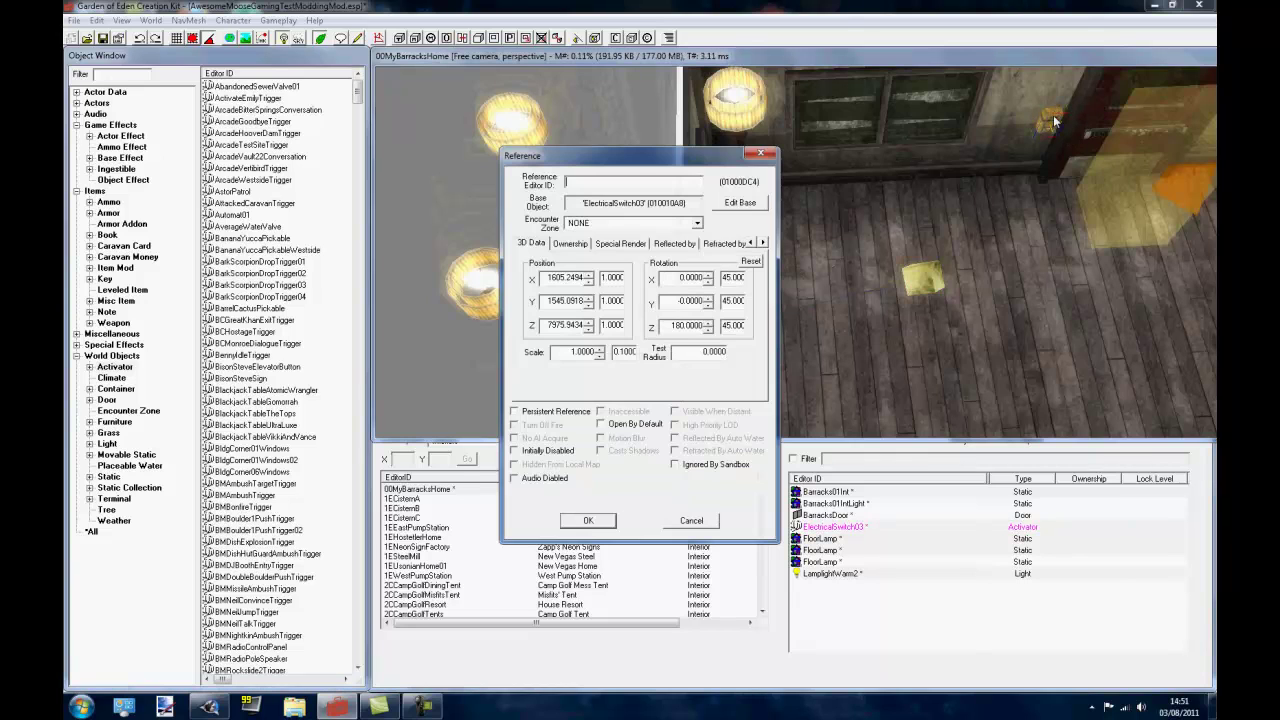
pyautogui.click(762, 243)
pyautogui.click(762, 243)
pyautogui.click(762, 243)
pyautogui.click(762, 243)
pyautogui.click(626, 244)
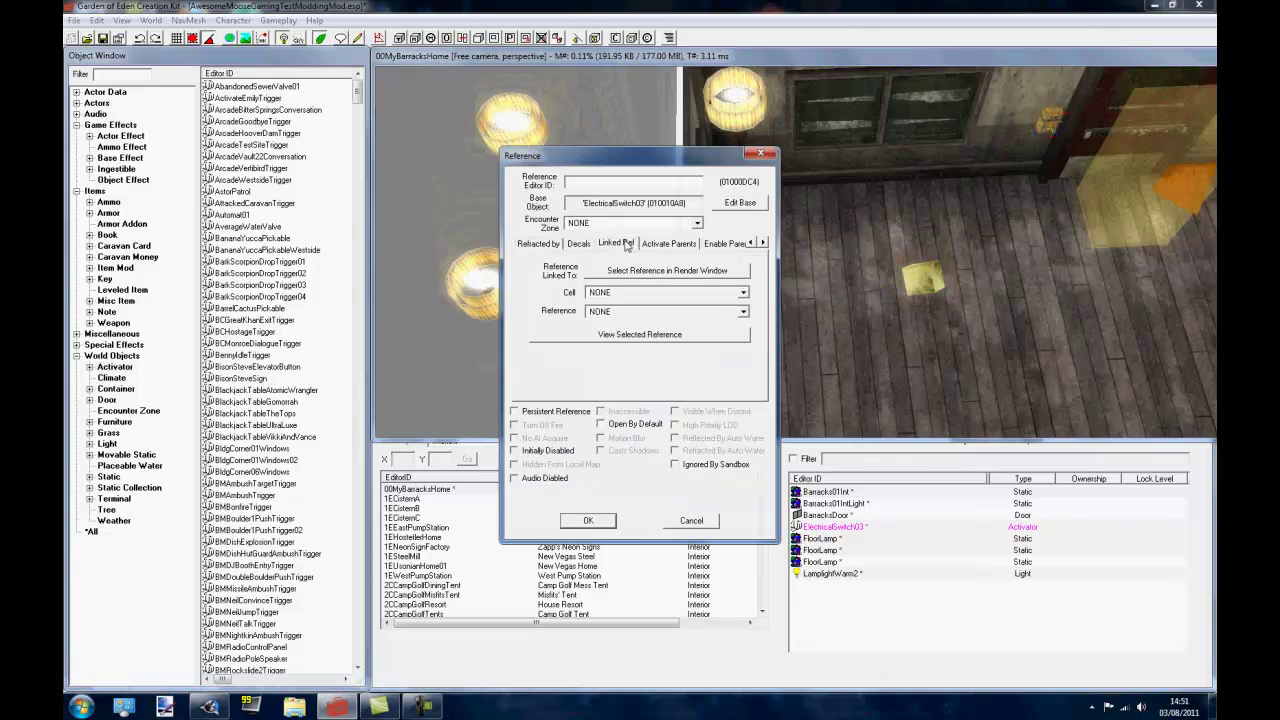
pyautogui.click(650, 271)
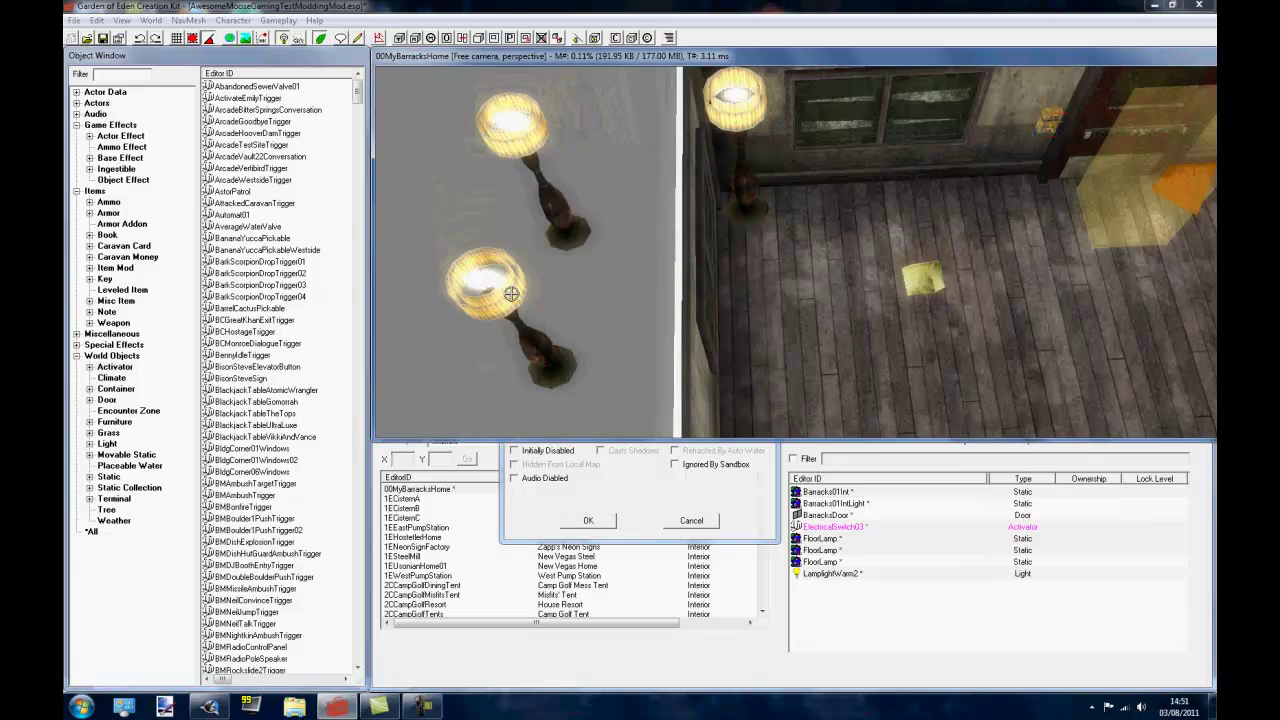
pyautogui.click(505, 290)
pyautogui.click(587, 521)
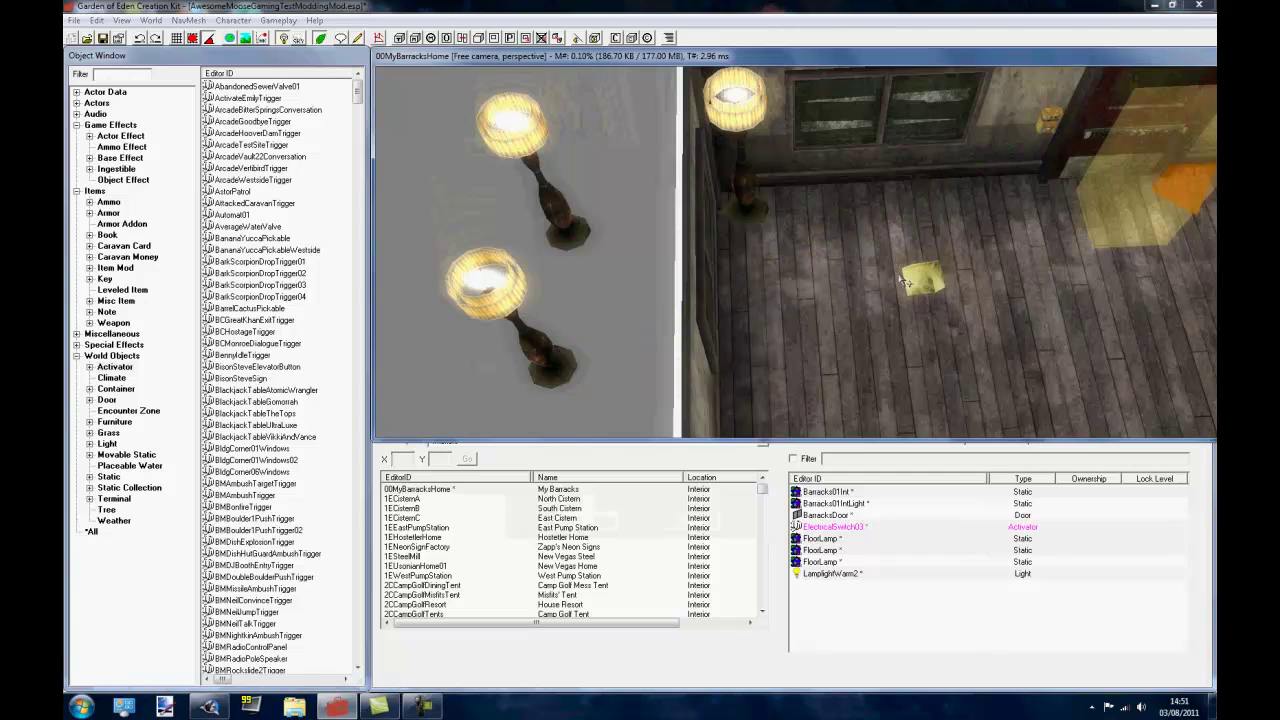
# Select the window lamp and the wall switch to check their link lines.
pyautogui.moveTo(925, 283); pyautogui.dragTo(522, 225, button='middle')
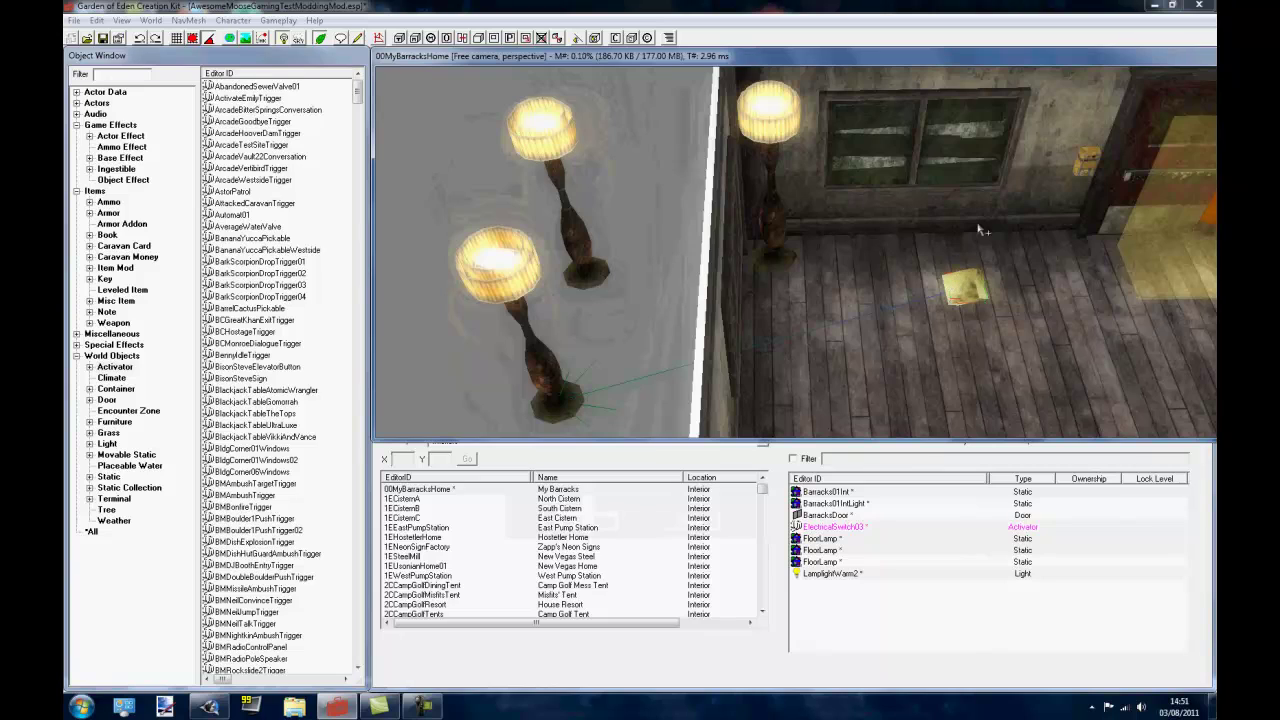
pyautogui.click(800, 125)
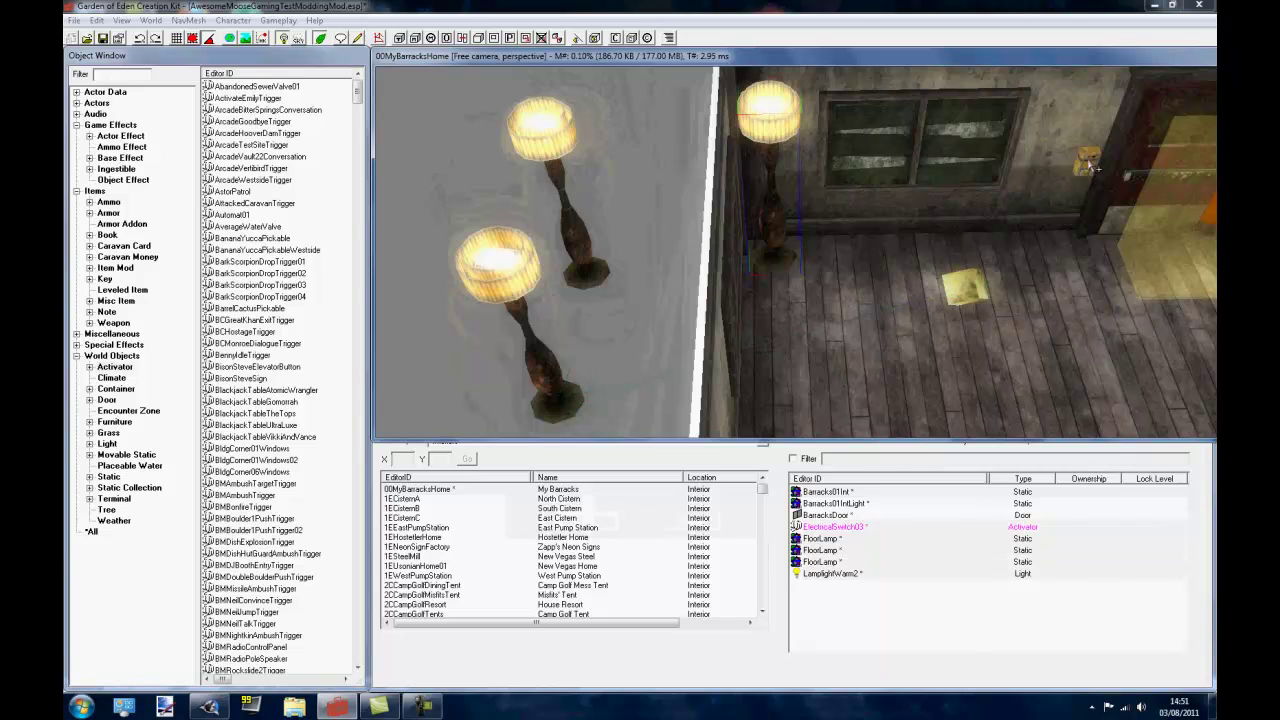
pyautogui.click(1090, 165)
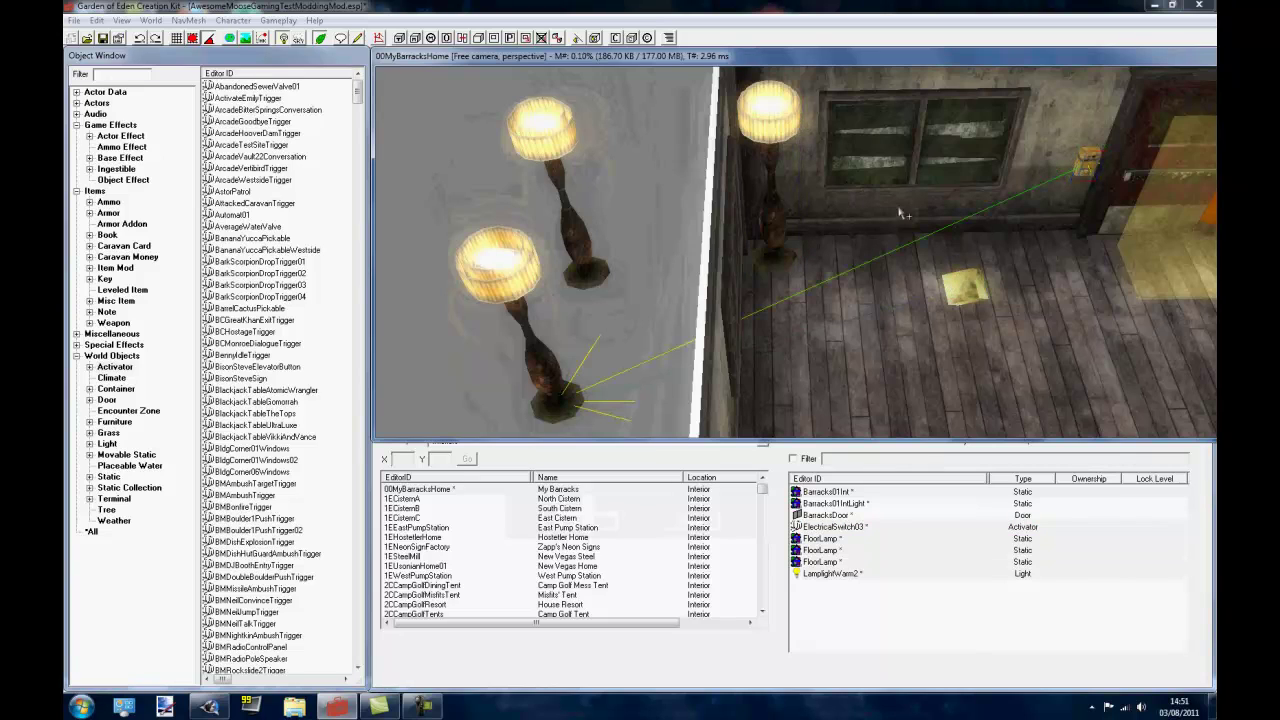
pyautogui.scroll(-5, 728, 215)
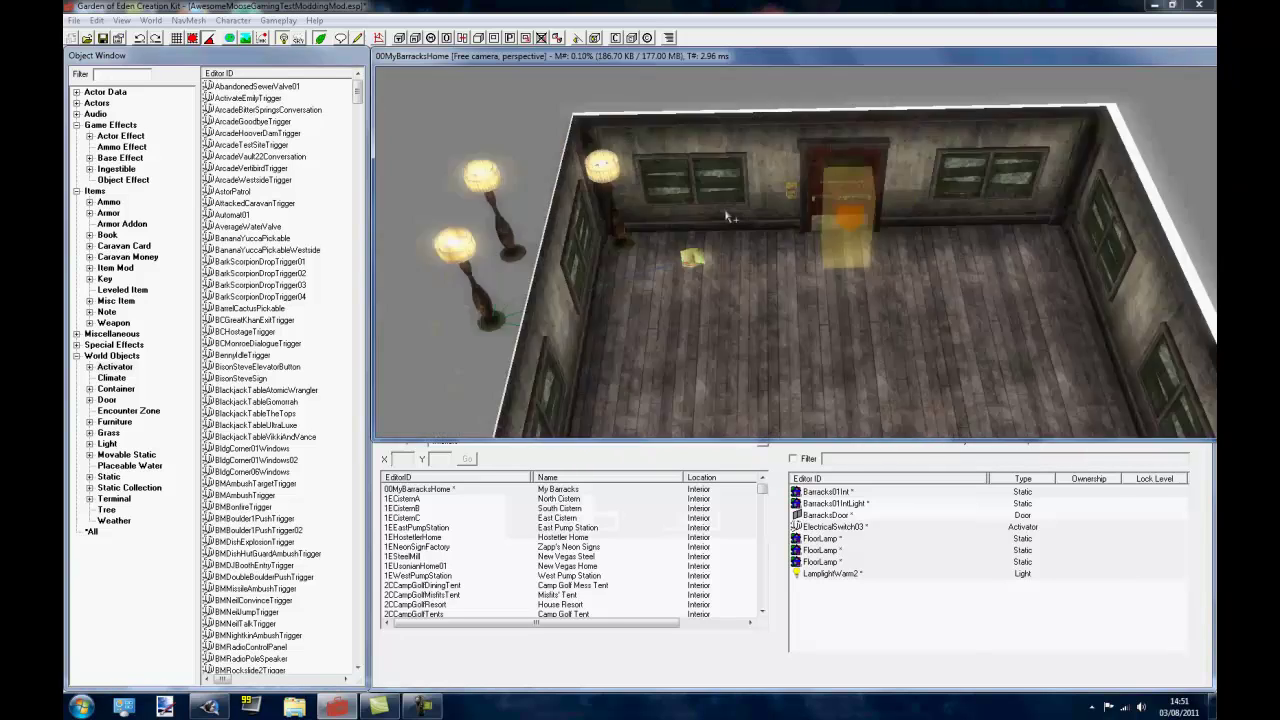
pyautogui.keyDown('shift'); pyautogui.moveTo(728, 215); pyautogui.dragTo(768, 283, button='middle'); pyautogui.keyUp('shift')
# Filter the Object Window for 'Table' and list the matching Static objects.
pyautogui.scroll(8, 795, 222)
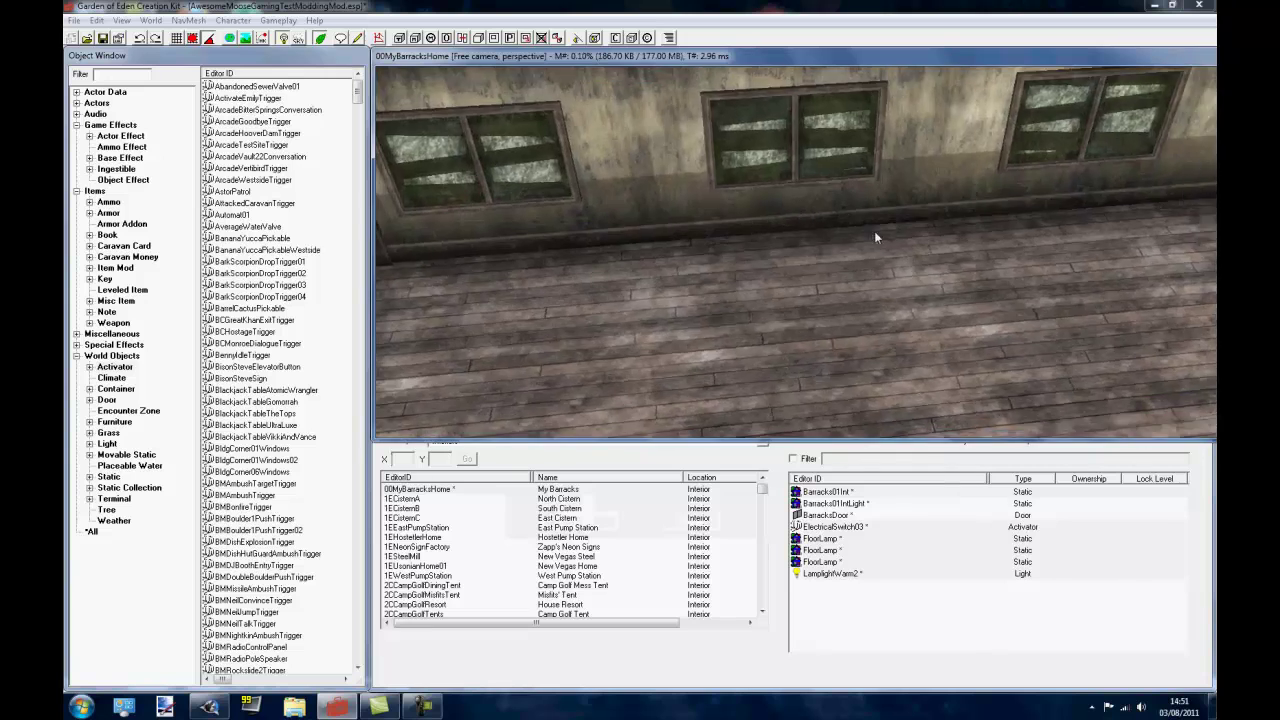
pyautogui.scroll(3, 800, 252)
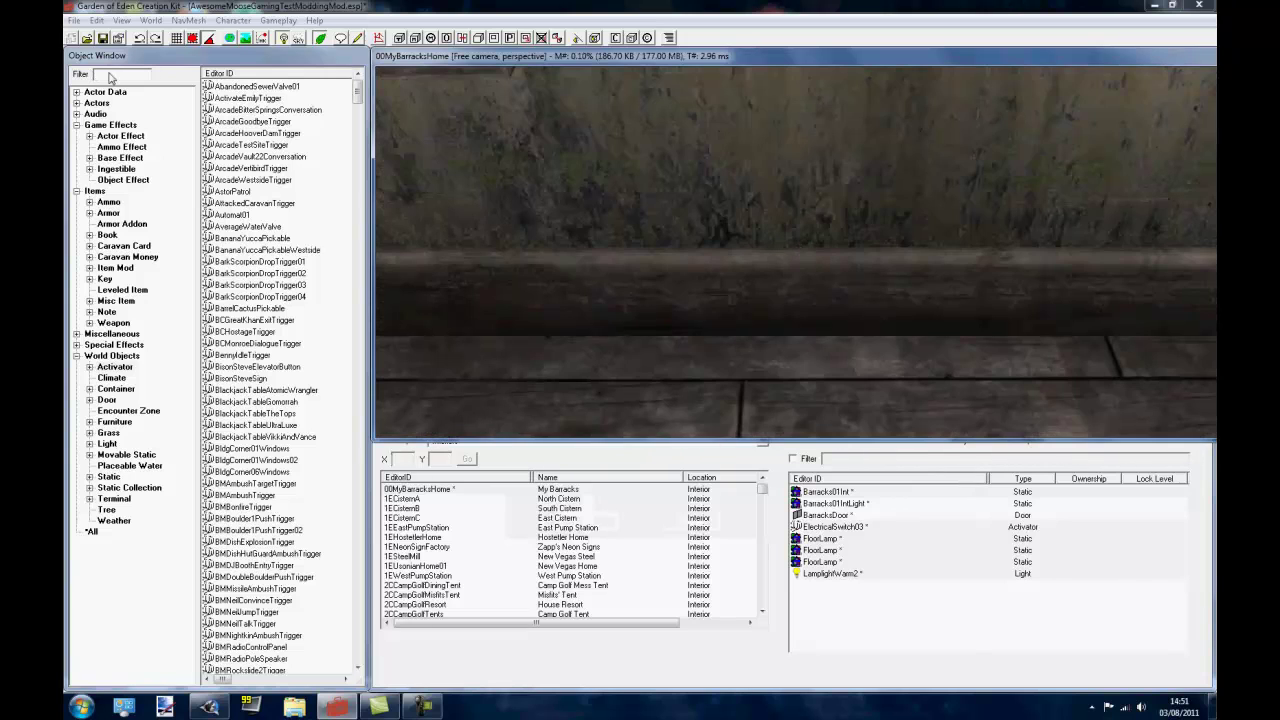
pyautogui.click(129, 74)
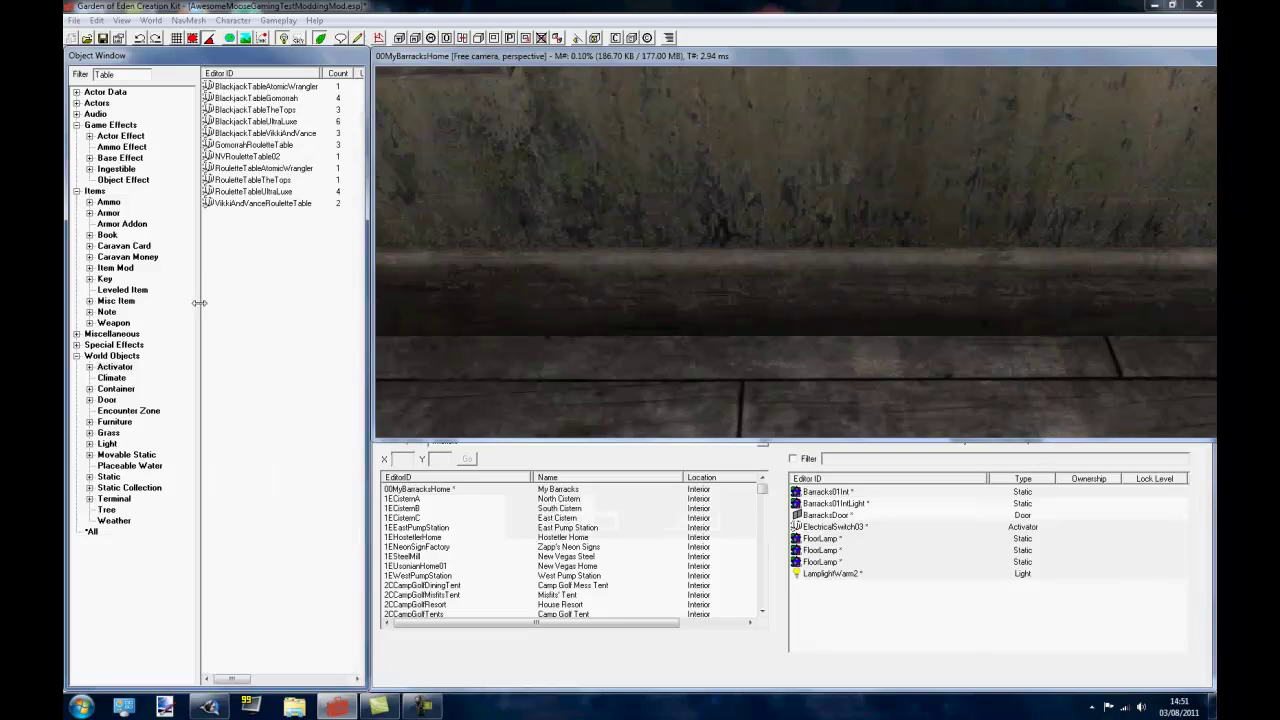
pyautogui.click(108, 477)
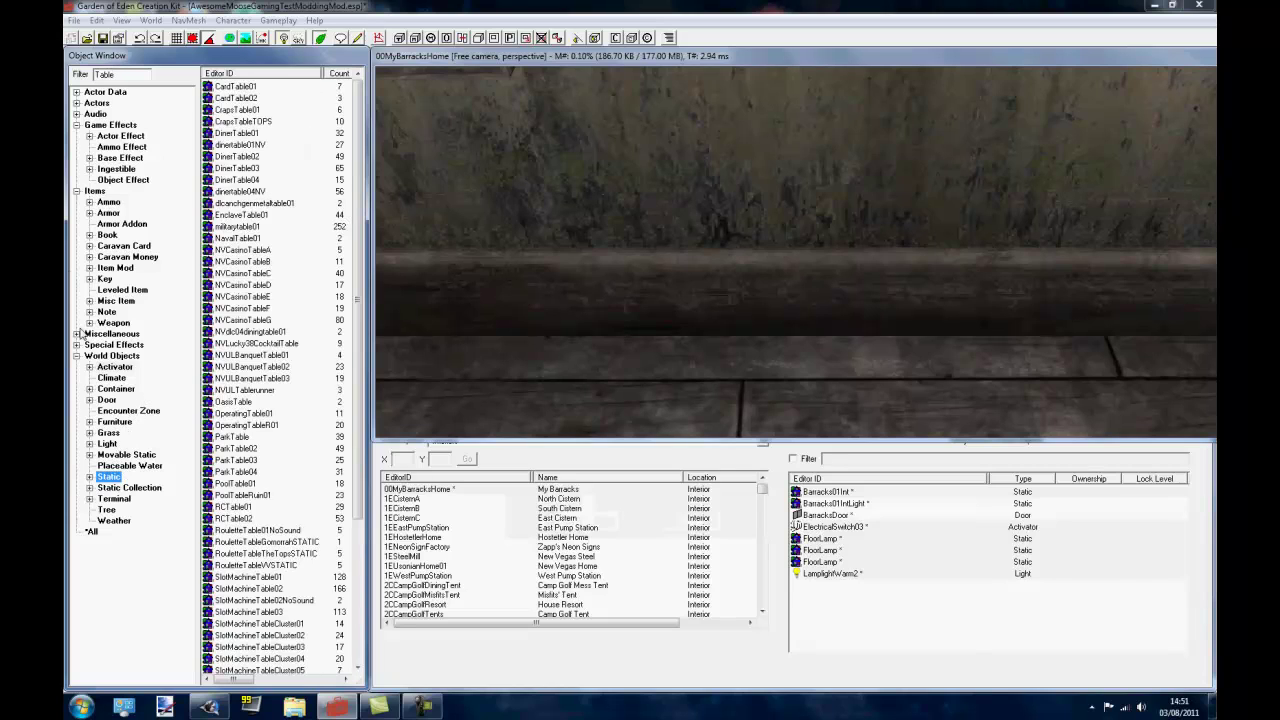
pyautogui.click(76, 125)
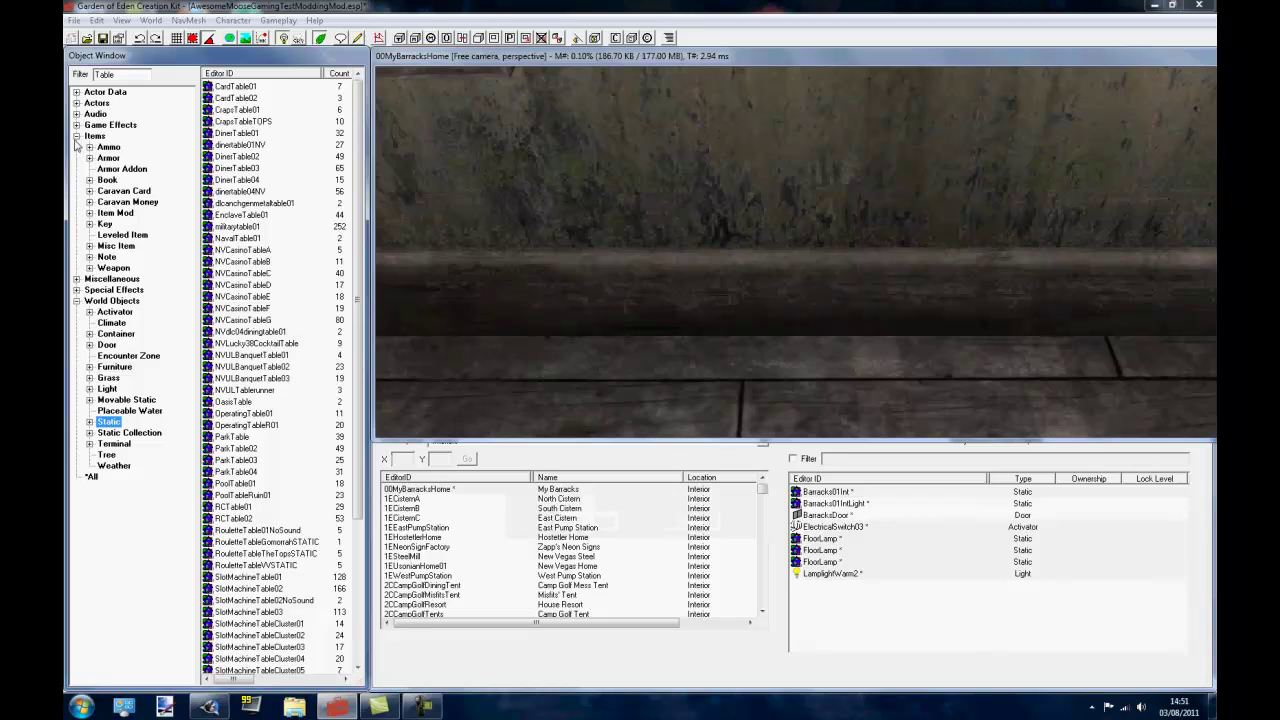
pyautogui.click(76, 136)
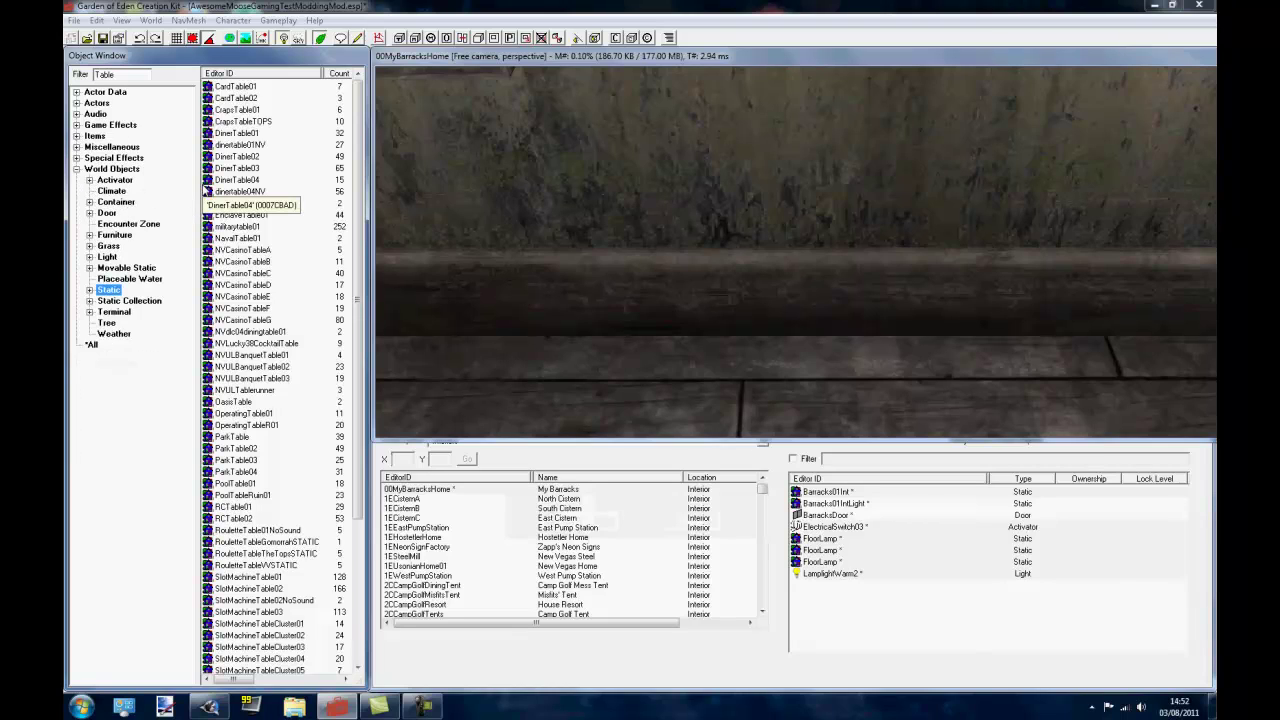
# Browse the table entries and drag Table01 into the barracks room.
pyautogui.click(243, 414)
pyautogui.scroll(-5, 190, 310)
pyautogui.click(289, 459)
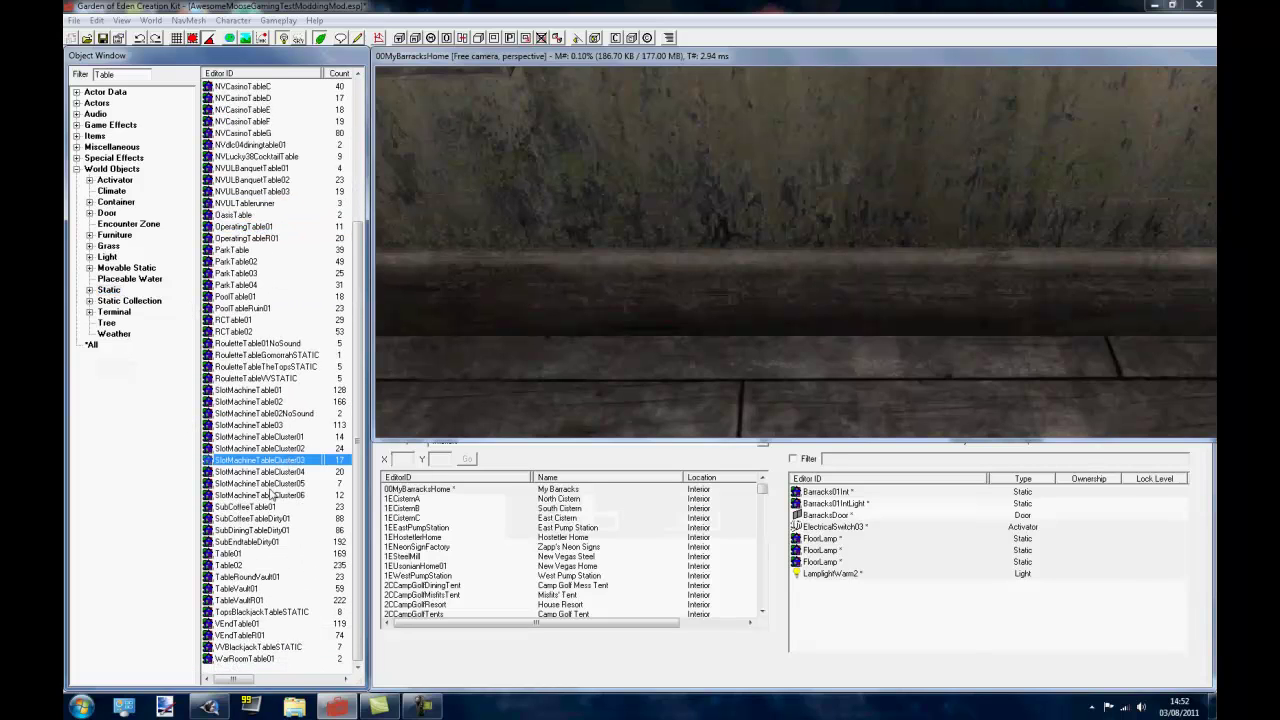
pyautogui.click(233, 553)
pyautogui.click(239, 531)
pyautogui.click(242, 554)
pyautogui.click(240, 578)
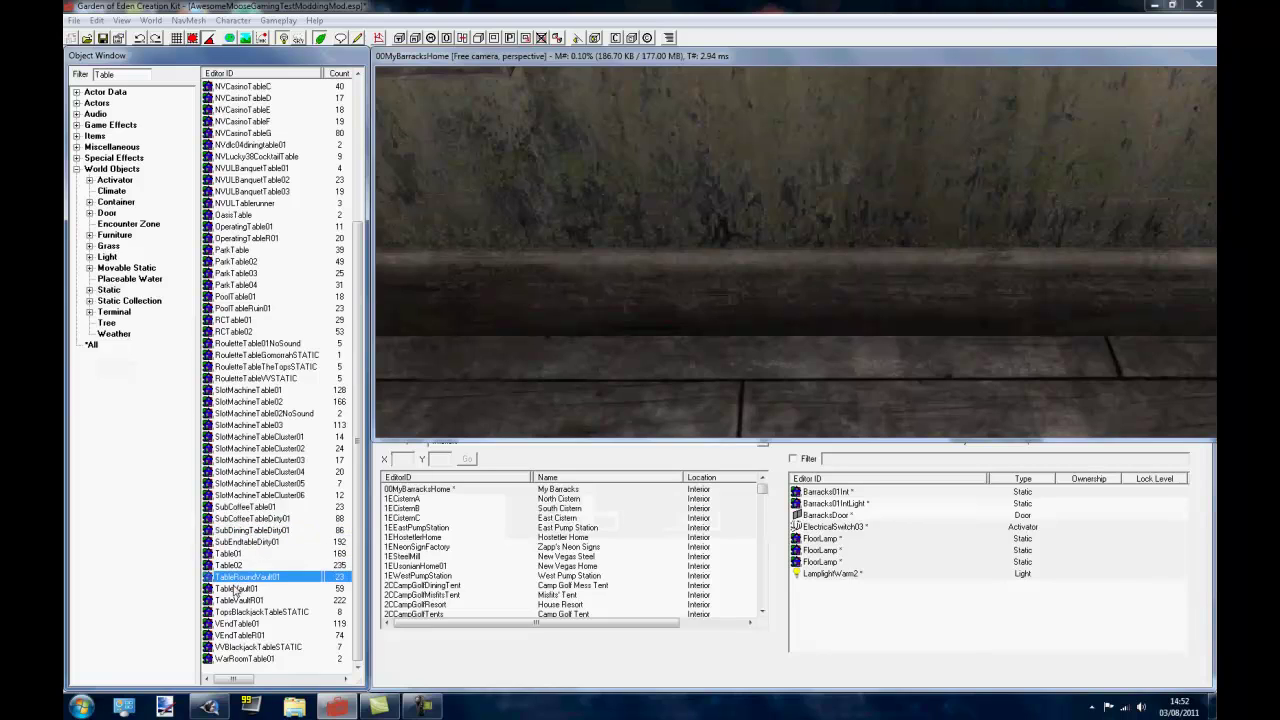
pyautogui.click(238, 600)
pyautogui.click(239, 611)
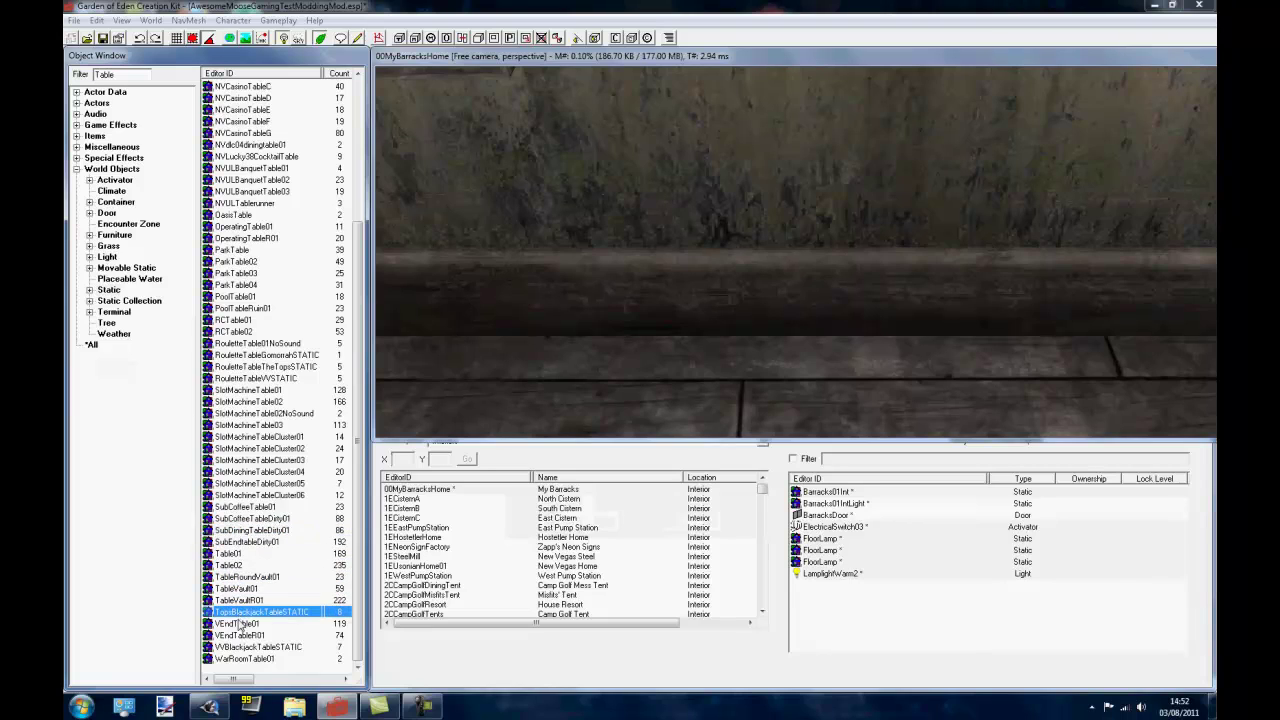
pyautogui.moveTo(237, 554); pyautogui.dragTo(693, 350)
# Centre on the new Table01 and orbit around it to check it sits by the window.
pyautogui.press('c')
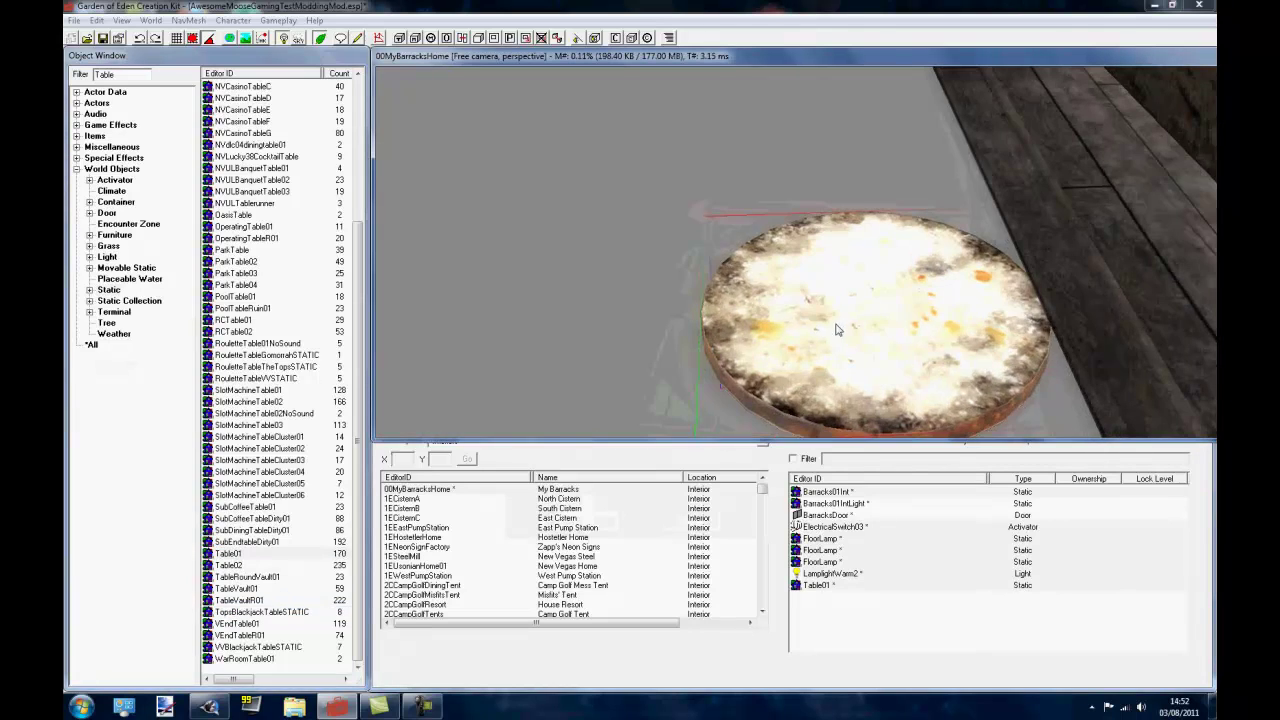
pyautogui.keyDown('shift'); pyautogui.moveTo(840, 327); pyautogui.dragTo(900, 200, button='middle'); pyautogui.keyUp('shift')
pyautogui.scroll(-3, 800, 250)
pyautogui.scroll(1, 635, 242)
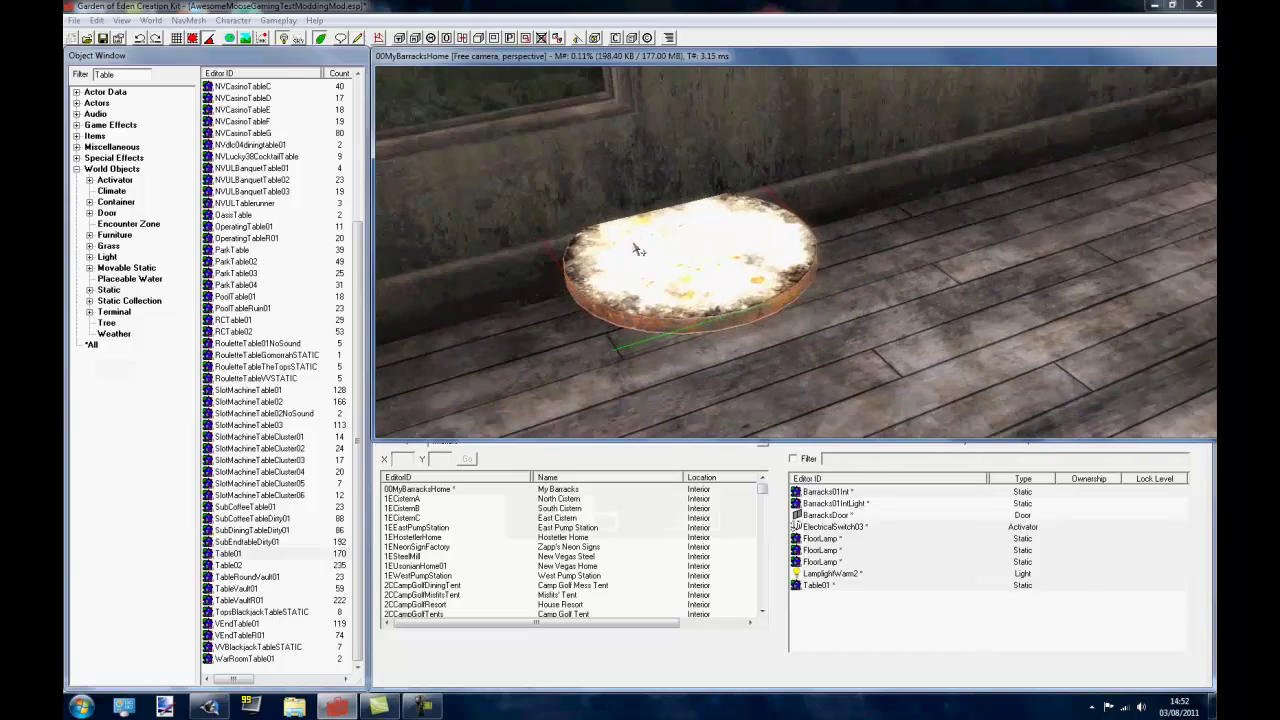
pyautogui.keyDown('shift'); pyautogui.moveTo(635, 242); pyautogui.dragTo(673, 252, button='middle'); pyautogui.keyUp('shift')
pyautogui.keyDown('shift'); pyautogui.moveTo(829, 308); pyautogui.dragTo(781, 240, button='middle'); pyautogui.keyUp('shift')
pyautogui.scroll(3, 781, 240)
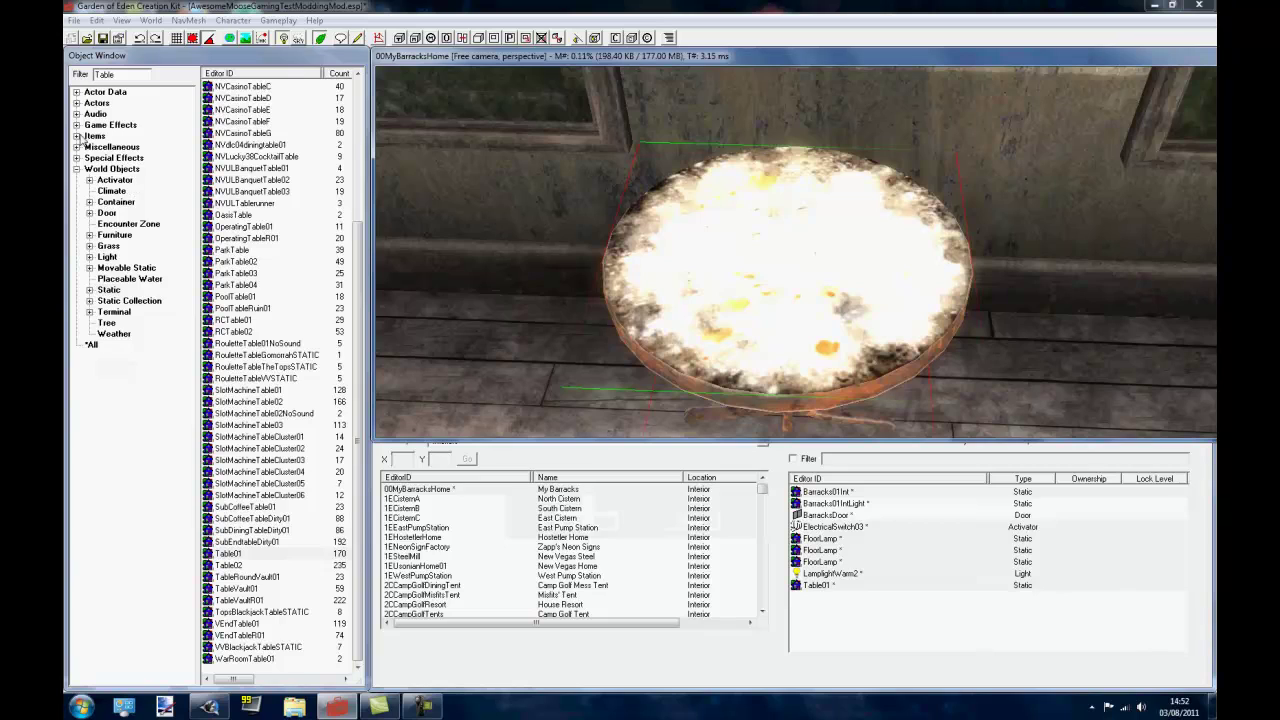
pyautogui.click(122, 202)
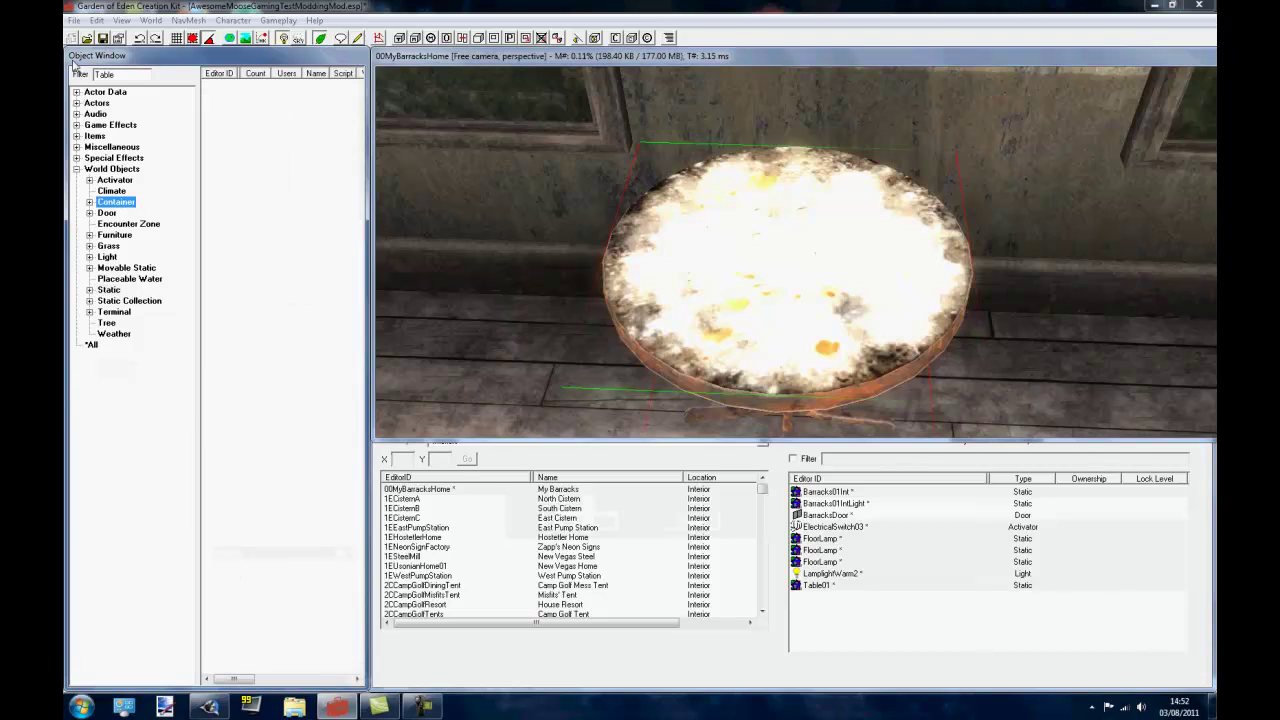
# Filter objects for 'locke', try placing Locker01Military, then delete it.
pyautogui.doubleClick(125, 75)
pyautogui.write('locker')
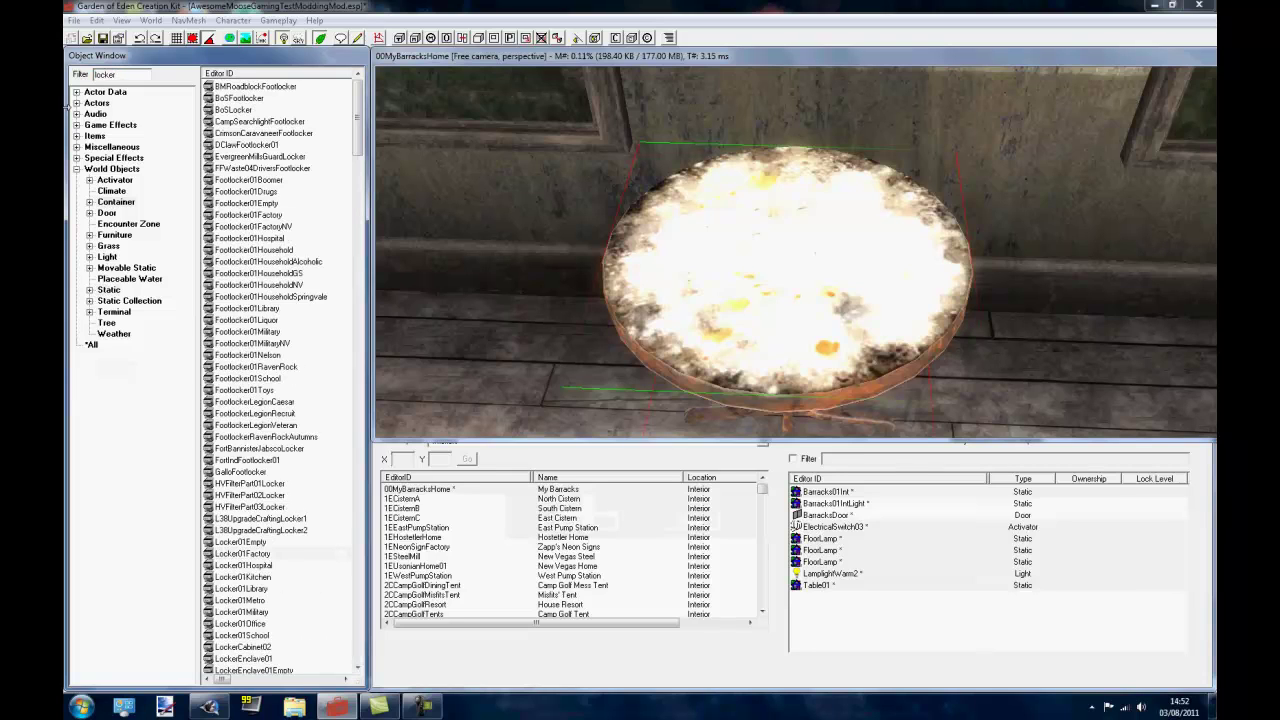
pyautogui.click(271, 216)
pyautogui.scroll(-4, 281, 265)
pyautogui.click(281, 286)
pyautogui.scroll(-3, 265, 305)
pyautogui.scroll(-2, 265, 322)
pyautogui.click(265, 320)
pyautogui.moveTo(241, 308); pyautogui.dragTo(478, 281)
pyautogui.moveTo(493, 275); pyautogui.dragTo(645, 330, button='middle')
pyautogui.press('Delete')
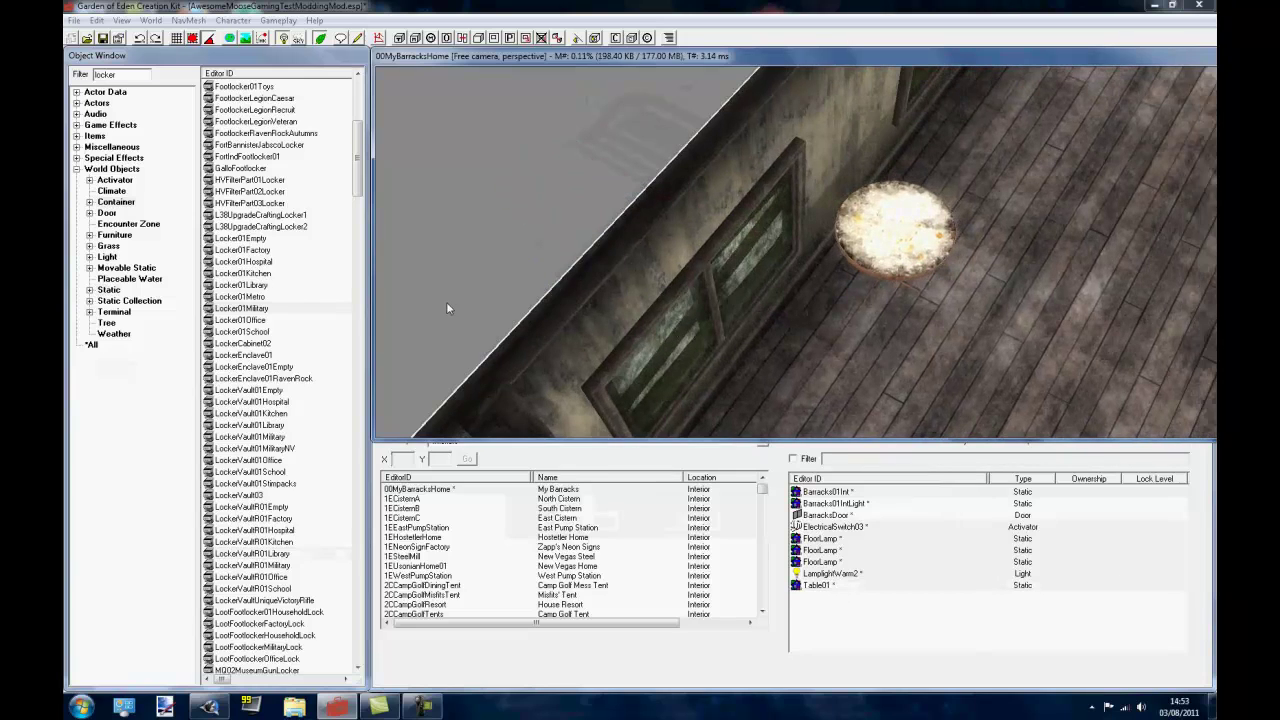
# Place a GalloFootlocker on the floor beside the table and rotate it into position.
pyautogui.moveTo(240, 168); pyautogui.dragTo(815, 235)
pyautogui.moveTo(900, 250); pyautogui.dragTo(850, 118, button='middle')
pyautogui.moveTo(850, 118); pyautogui.dragTo(720, 255)
pyautogui.moveTo(720, 255); pyautogui.dragTo(828, 282, button='middle')
pyautogui.moveTo(828, 282); pyautogui.dragTo(700, 180, button='right')
pyautogui.moveTo(700, 180); pyautogui.dragTo(790, 250, button='middle')
# Make the footlocker a new empty container form named Container, removing the key and shotgun shells.
pyautogui.doubleClick(790, 250)
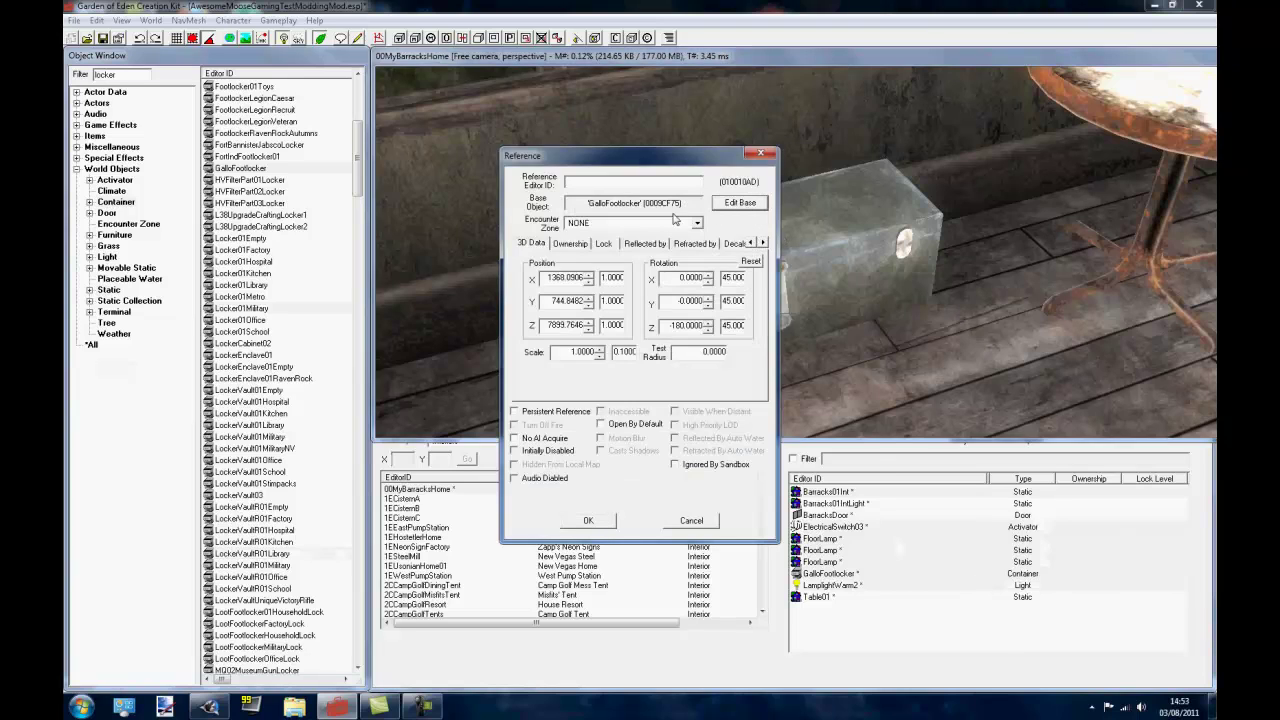
pyautogui.click(740, 202)
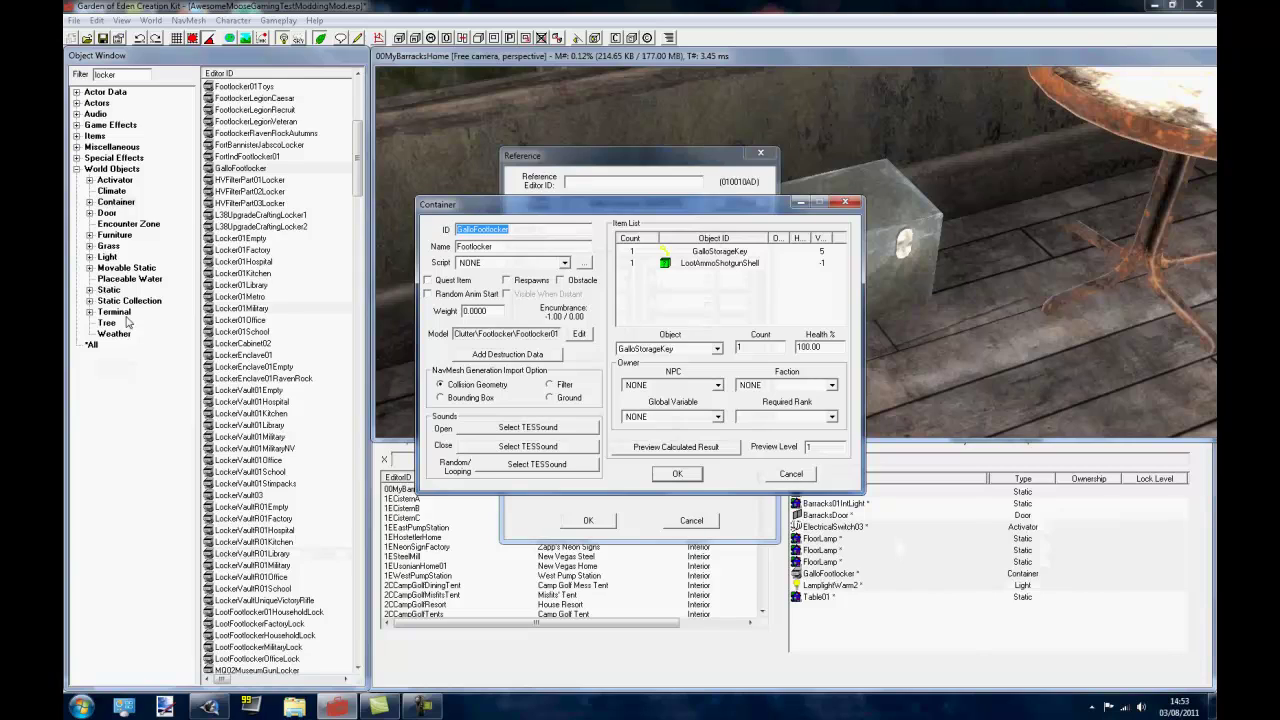
pyautogui.write('CO')
pyautogui.click(707, 250)
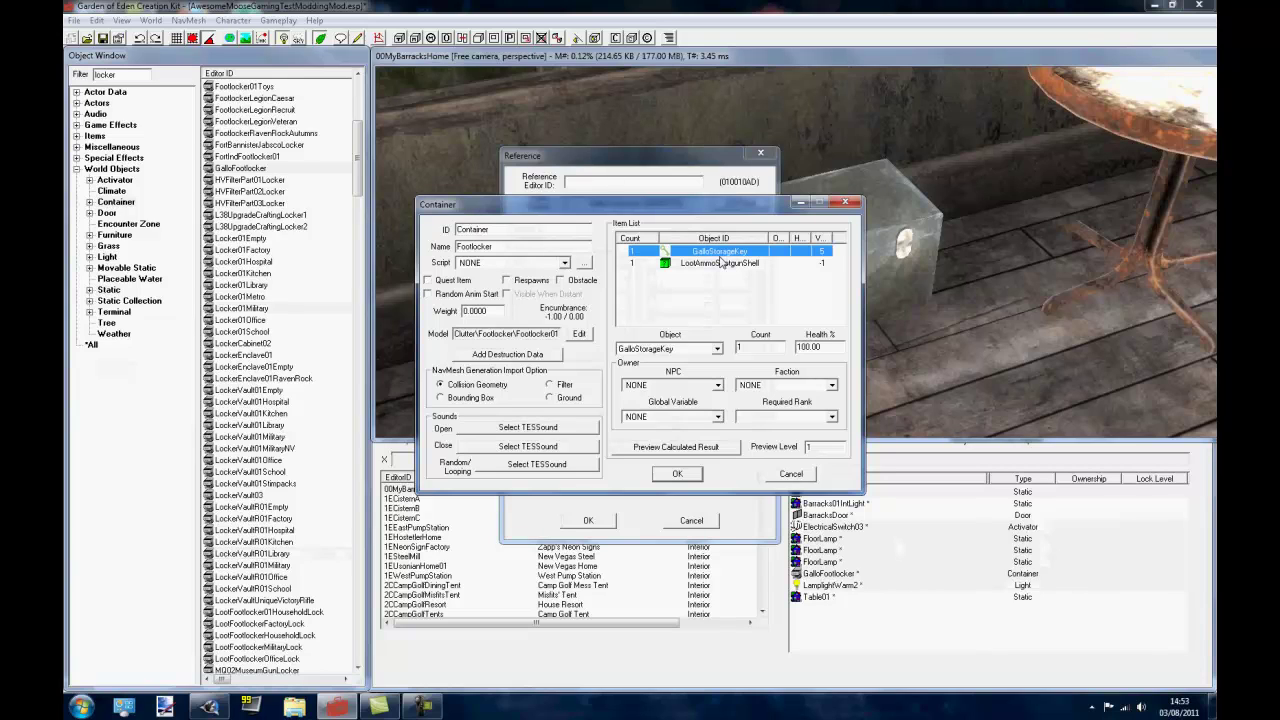
pyautogui.keyDown('shift'); pyautogui.click(720, 263); pyautogui.keyUp('shift')
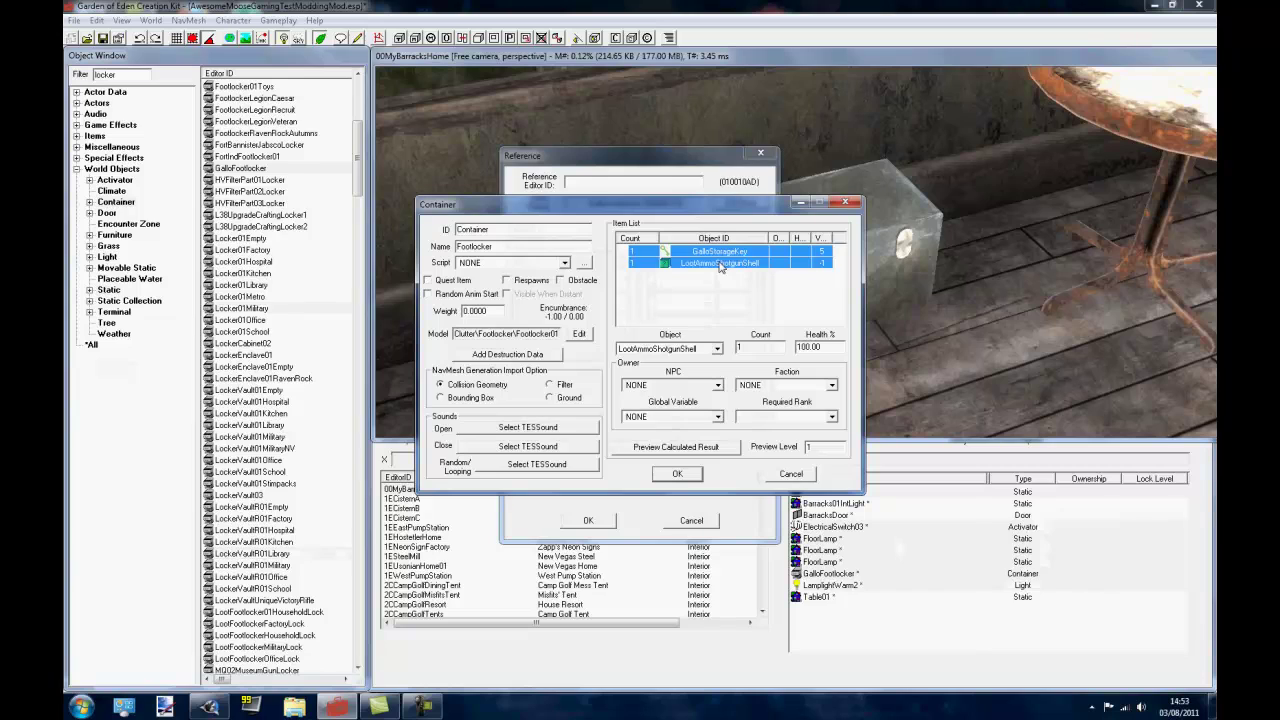
pyautogui.press('Delete')
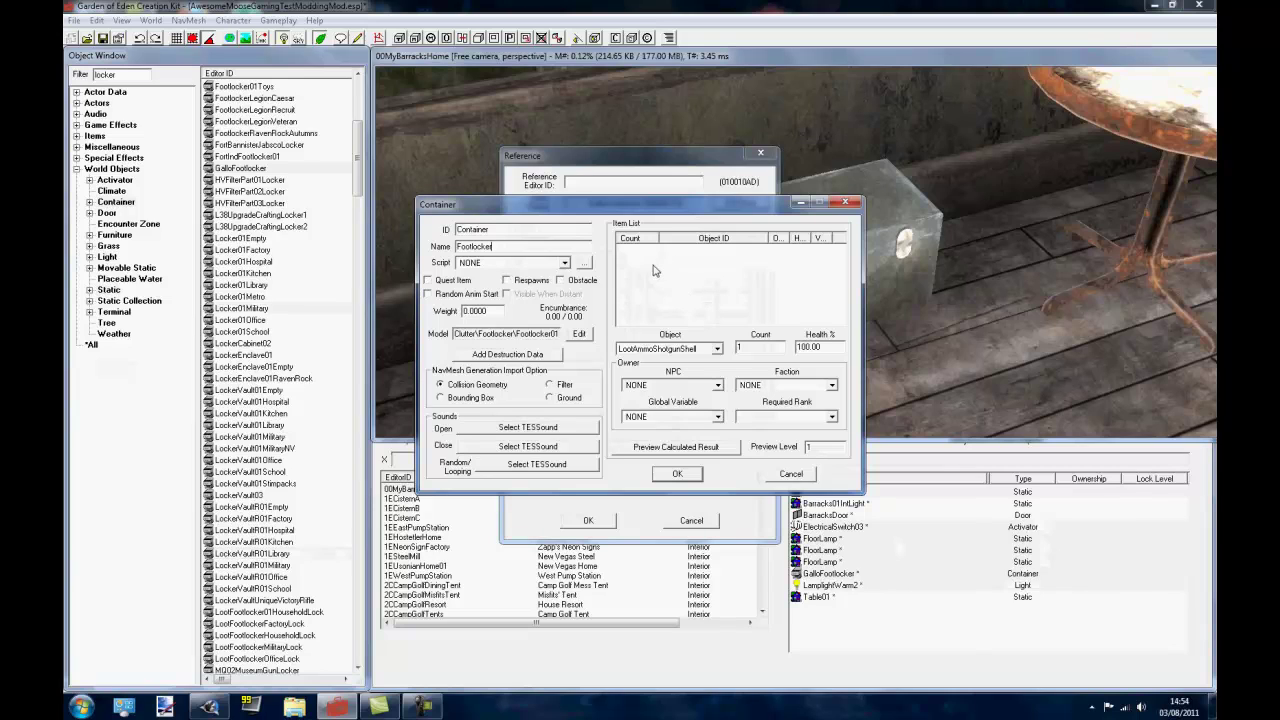
pyautogui.click(676, 476)
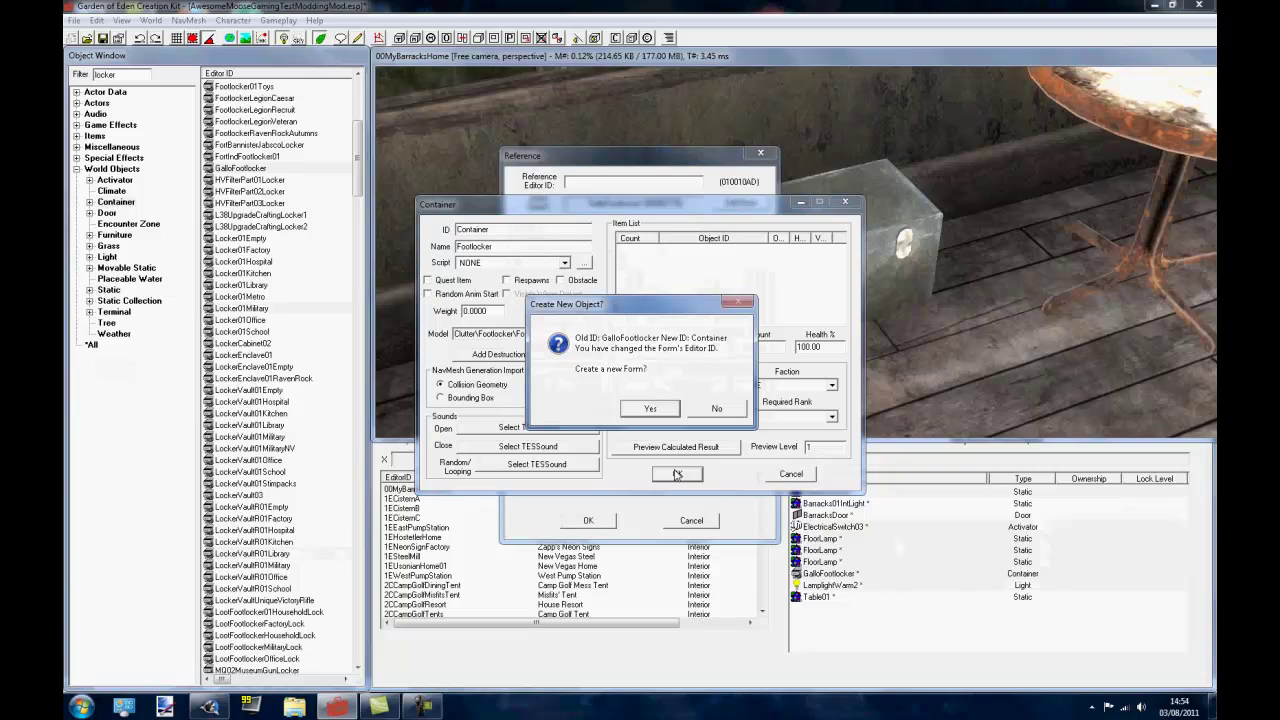
pyautogui.click(645, 409)
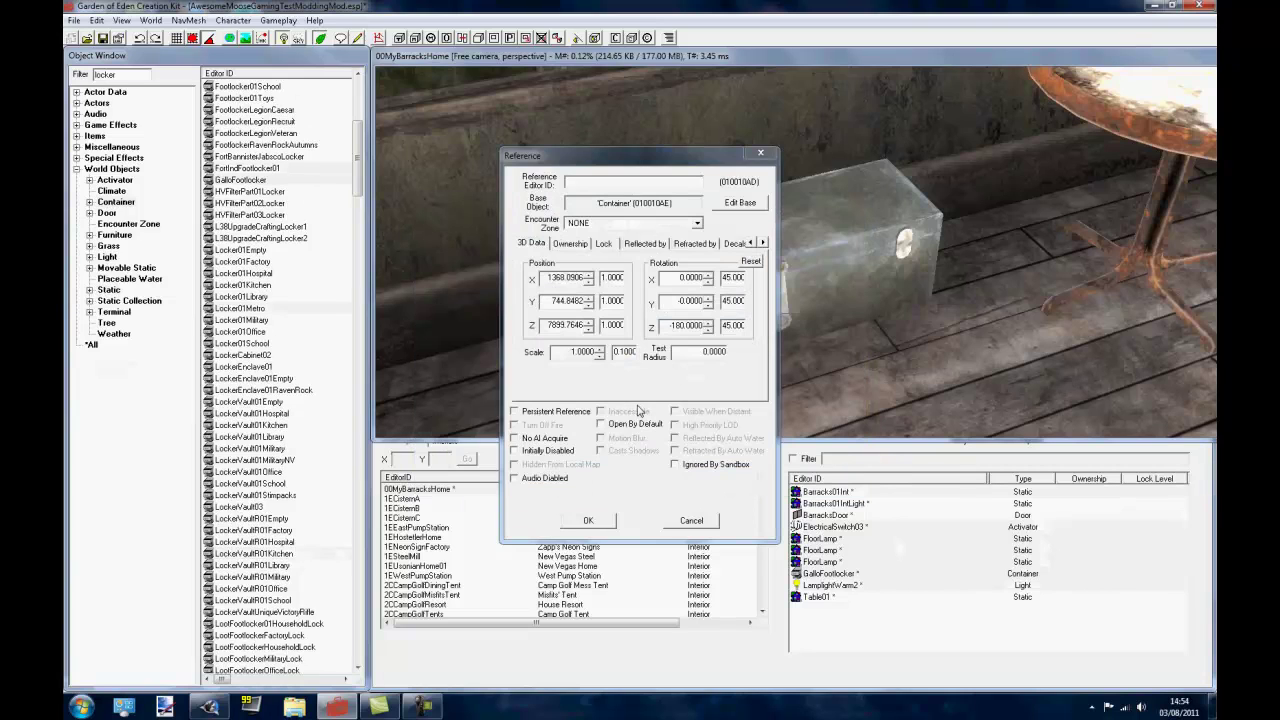
pyautogui.click(589, 522)
# Duplicate the footlocker and line the copy up beside it near the round table.
pyautogui.scroll(-3, 740, 190)
pyautogui.moveTo(743, 171); pyautogui.dragTo(872, 310, button='middle')
pyautogui.moveTo(794, 228); pyautogui.dragTo(857, 238)
pyautogui.hotkey('ctrl', 'd')
pyautogui.click(1095, 228)
pyautogui.scroll(3, 1000, 216)
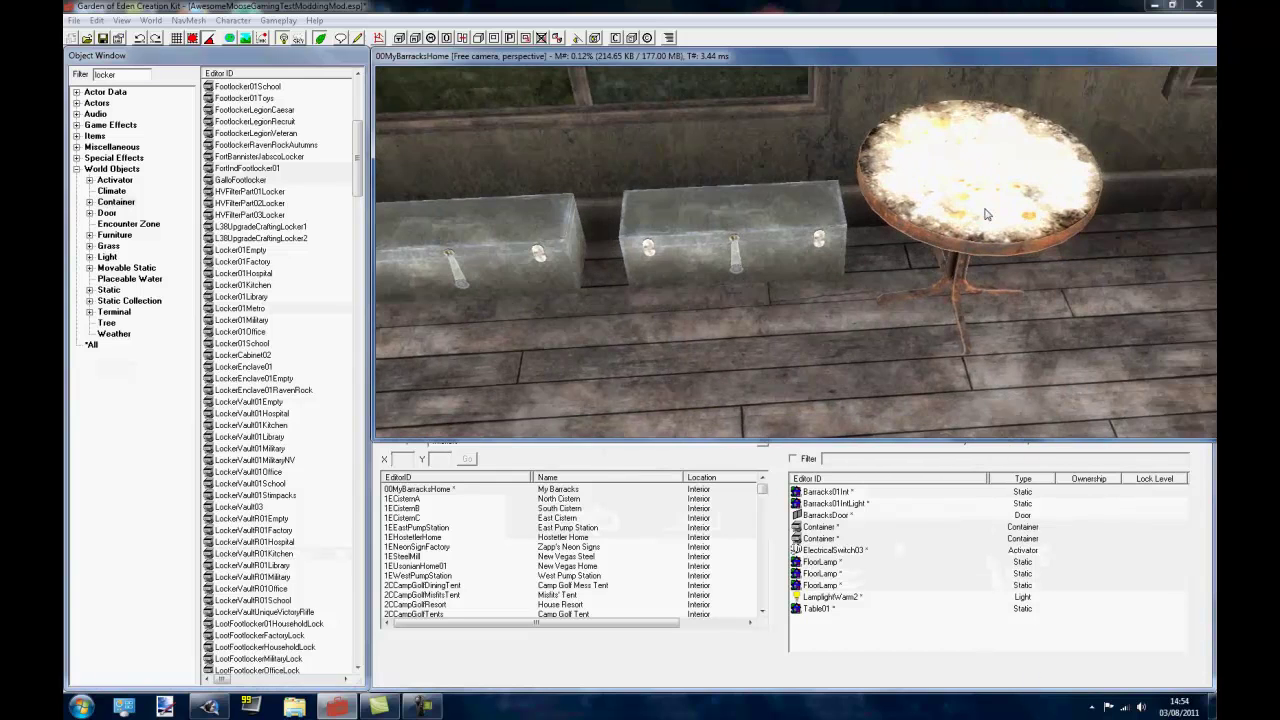
pyautogui.moveTo(936, 238); pyautogui.dragTo(815, 202, button='middle')
pyautogui.scroll(-3, 815, 202)
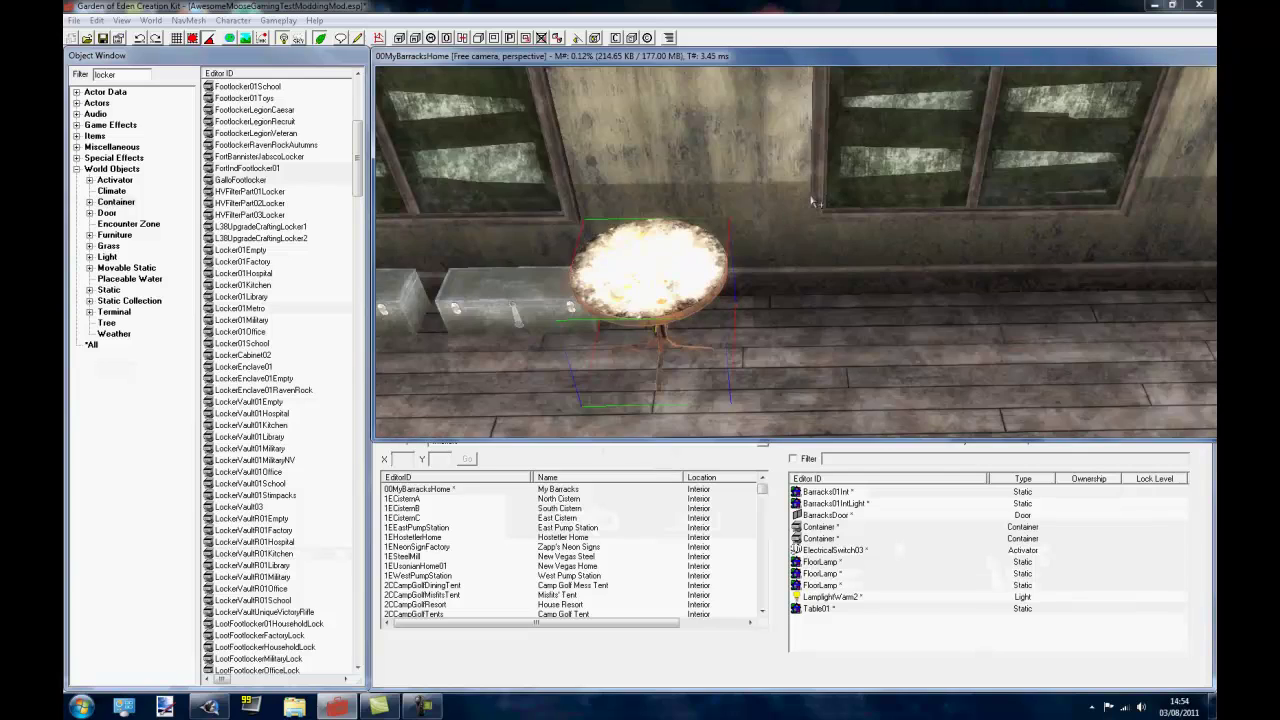
# Place a WorkBench activator, rotated about 90 degrees and pushed against the wall under the windows.
pyautogui.doubleClick(134, 74)
pyautogui.write('w')
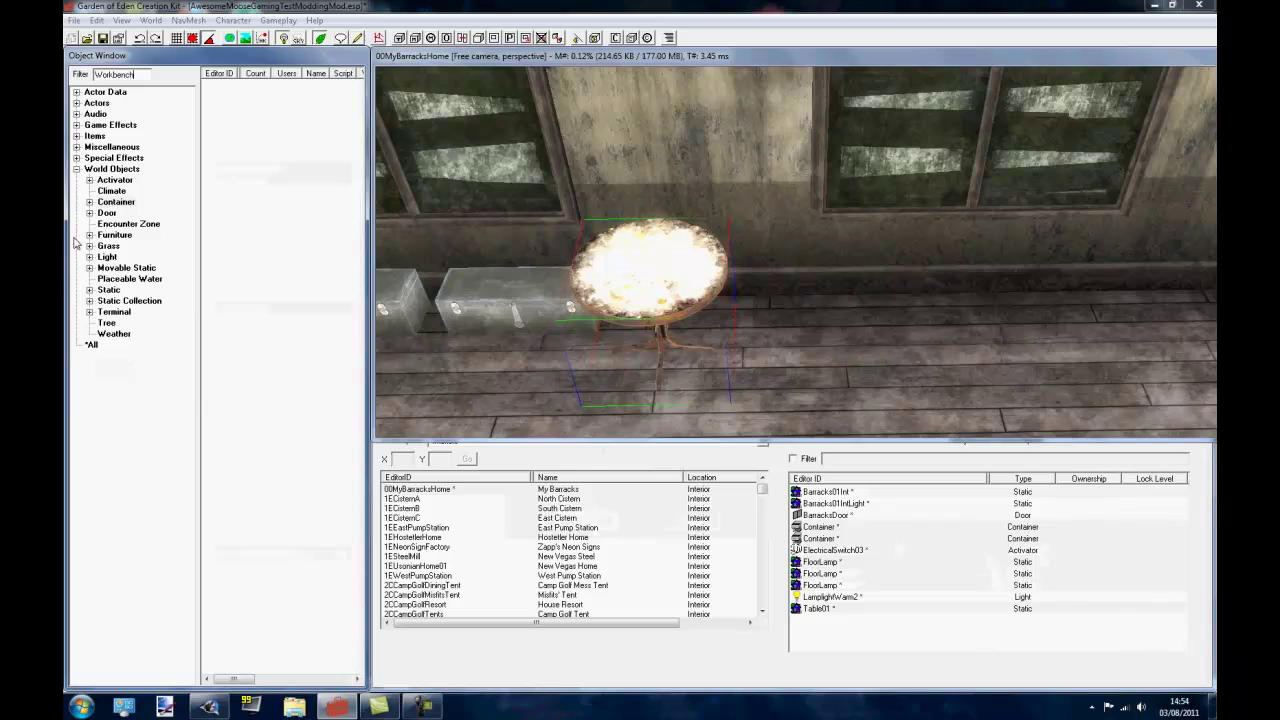
pyautogui.click(117, 184)
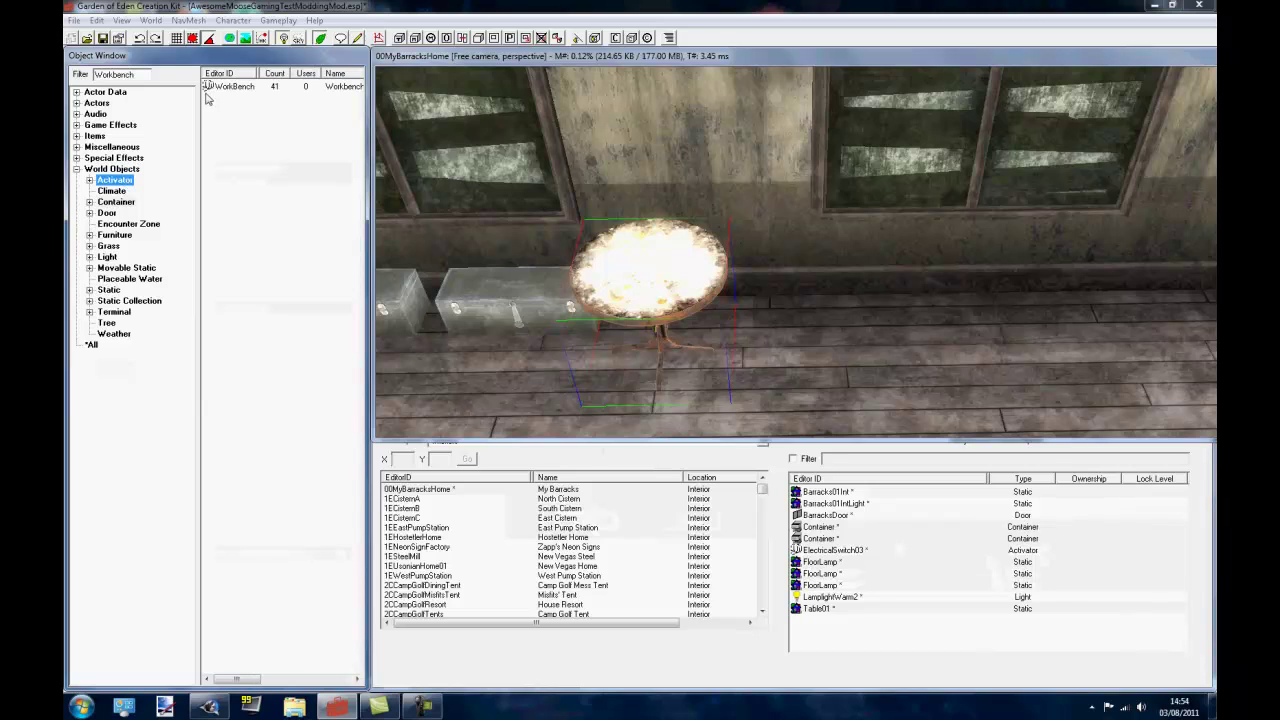
pyautogui.moveTo(210, 92); pyautogui.dragTo(817, 267)
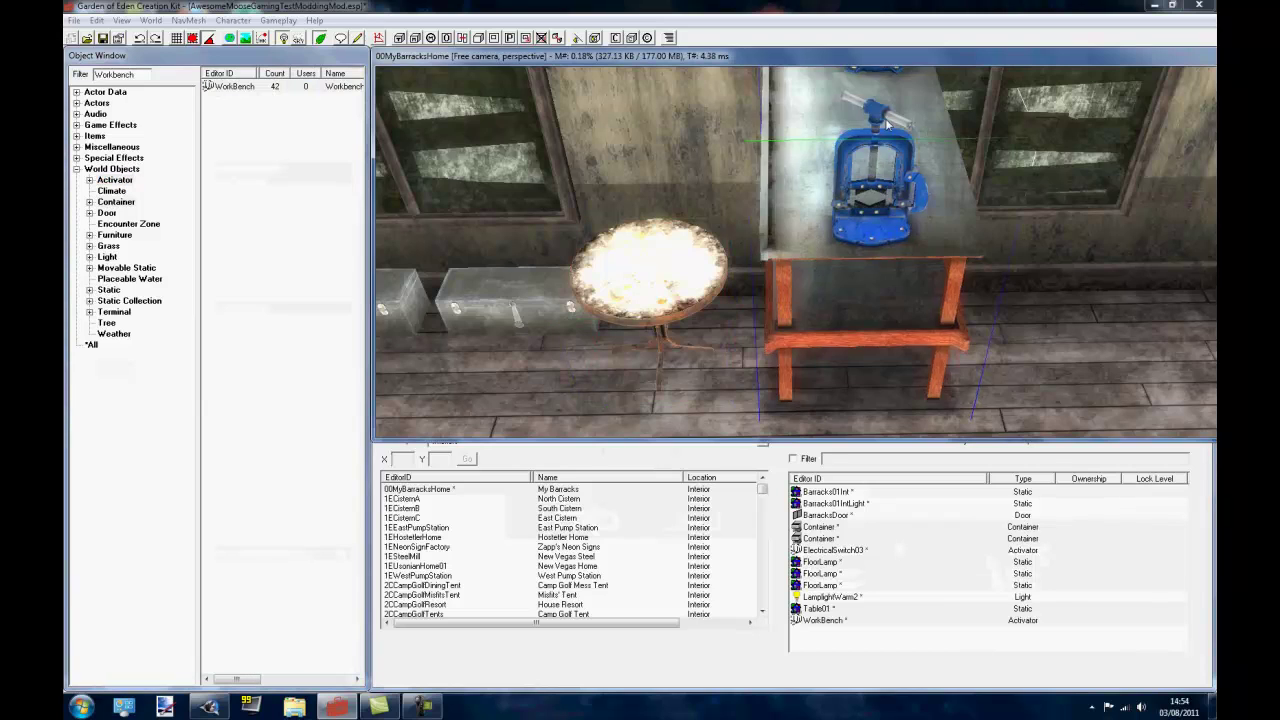
pyautogui.moveTo(887, 120); pyautogui.dragTo(976, 212, button='right')
pyautogui.moveTo(976, 212); pyautogui.dragTo(1064, 113)
pyautogui.keyDown('shift'); pyautogui.moveTo(1064, 113); pyautogui.dragTo(929, 357, button='middle'); pyautogui.keyUp('shift')
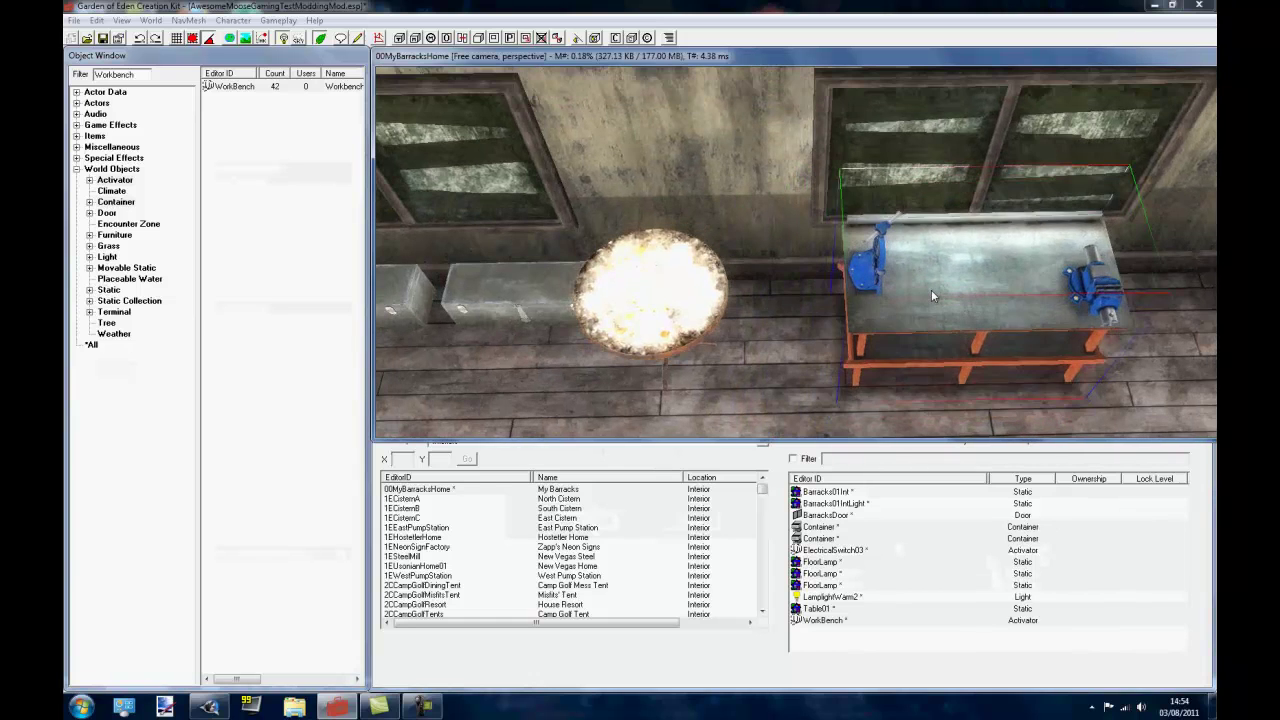
pyautogui.keyDown('shift'); pyautogui.moveTo(931, 289); pyautogui.dragTo(740, 218, button='middle'); pyautogui.keyUp('shift')
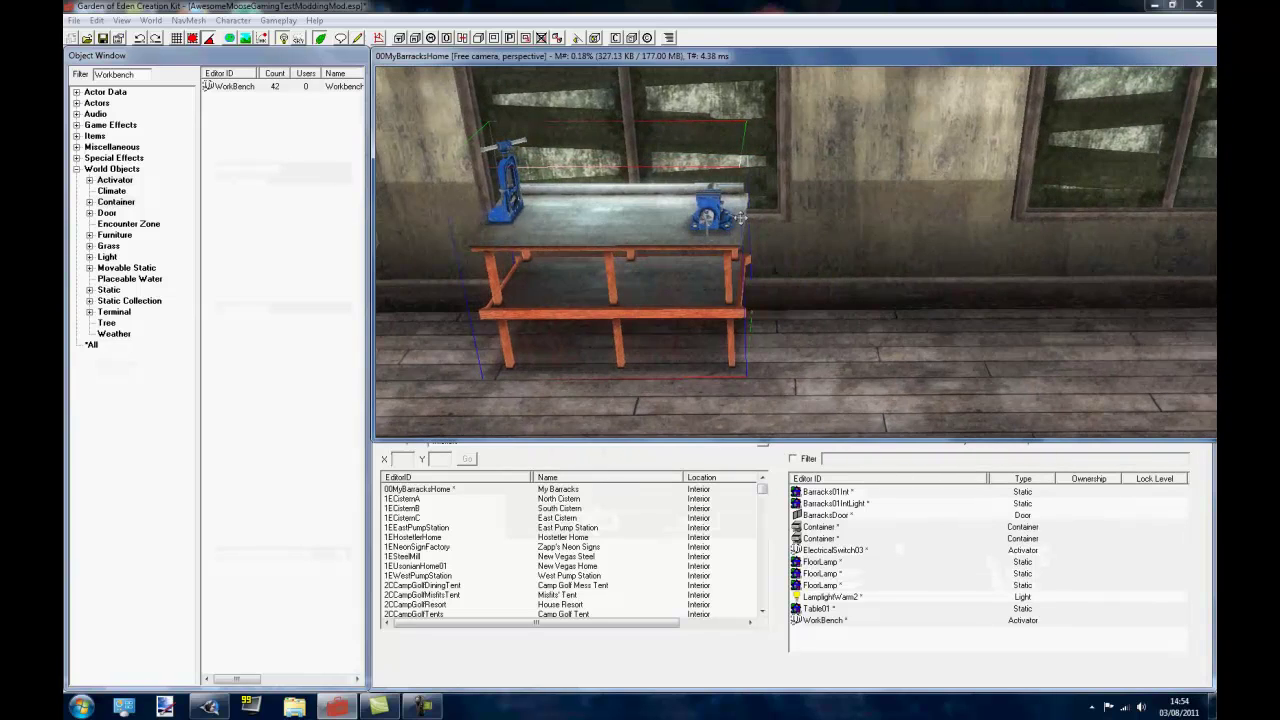
pyautogui.click(141, 74)
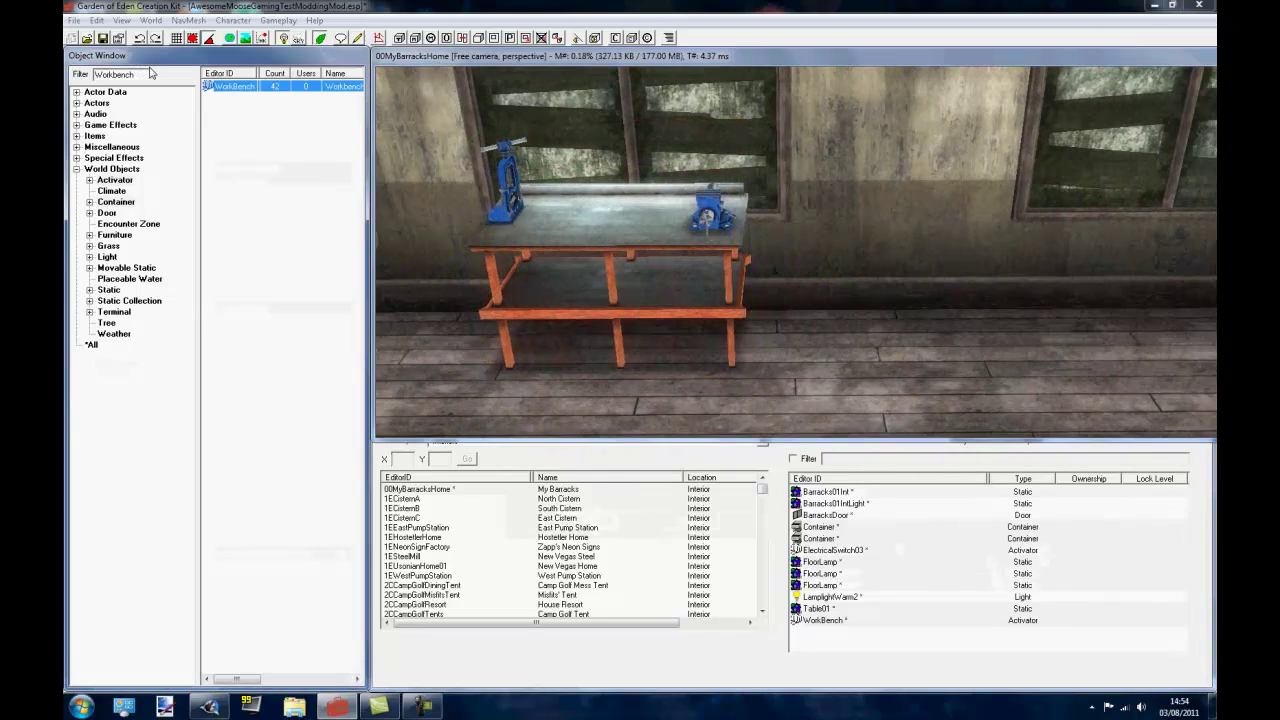
pyautogui.click(626, 237)
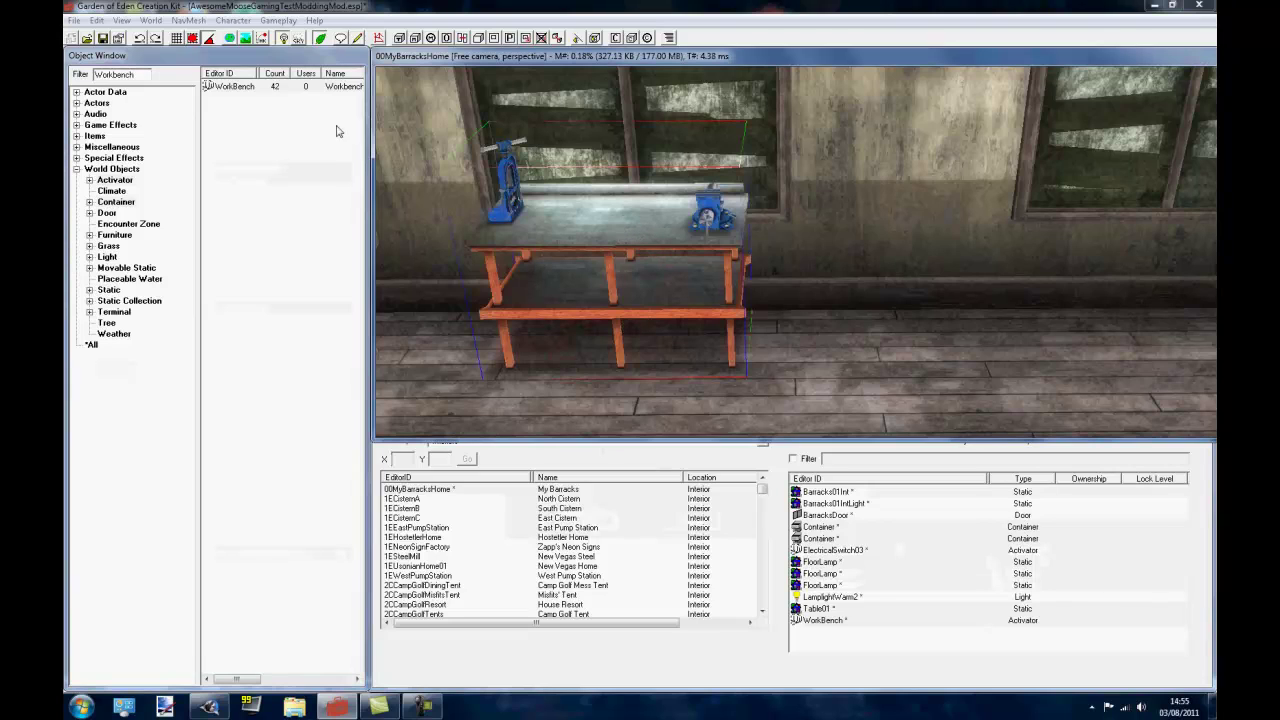
pyautogui.doubleClick(143, 74)
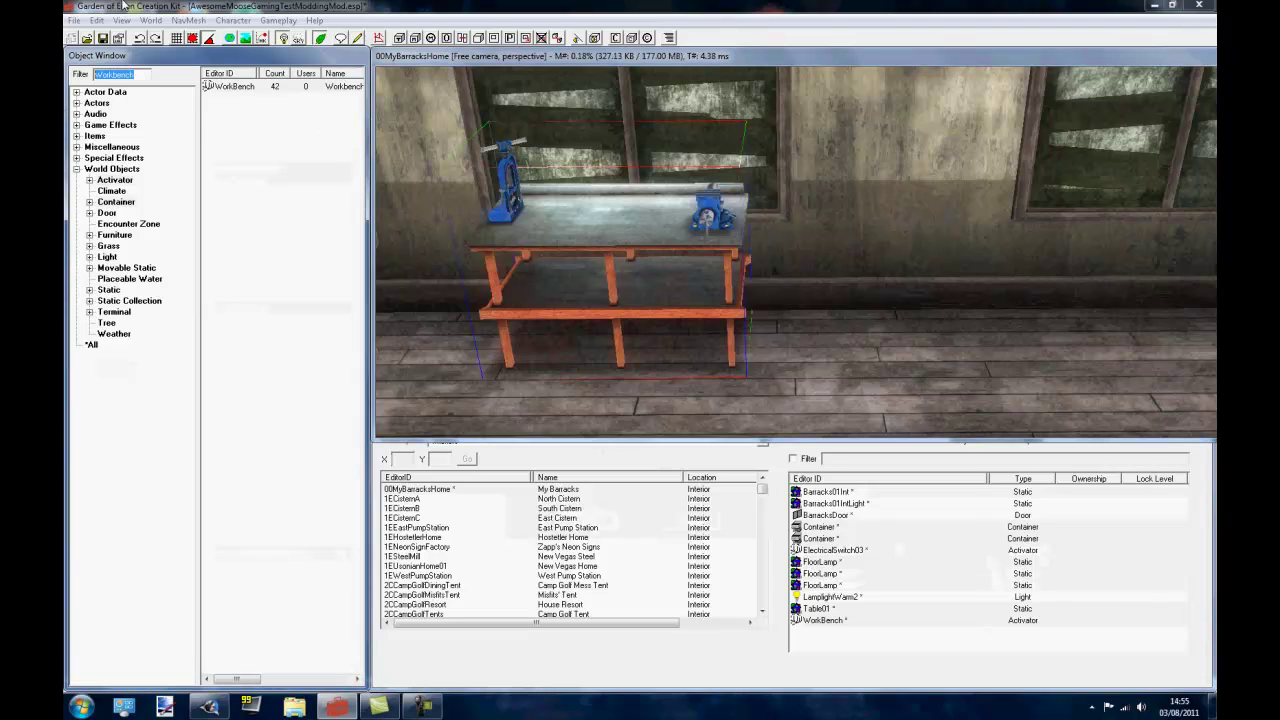
# Filter containers for lockers and place a LockerEnclave01Empty locker turned to face the room.
pyautogui.write('licker')
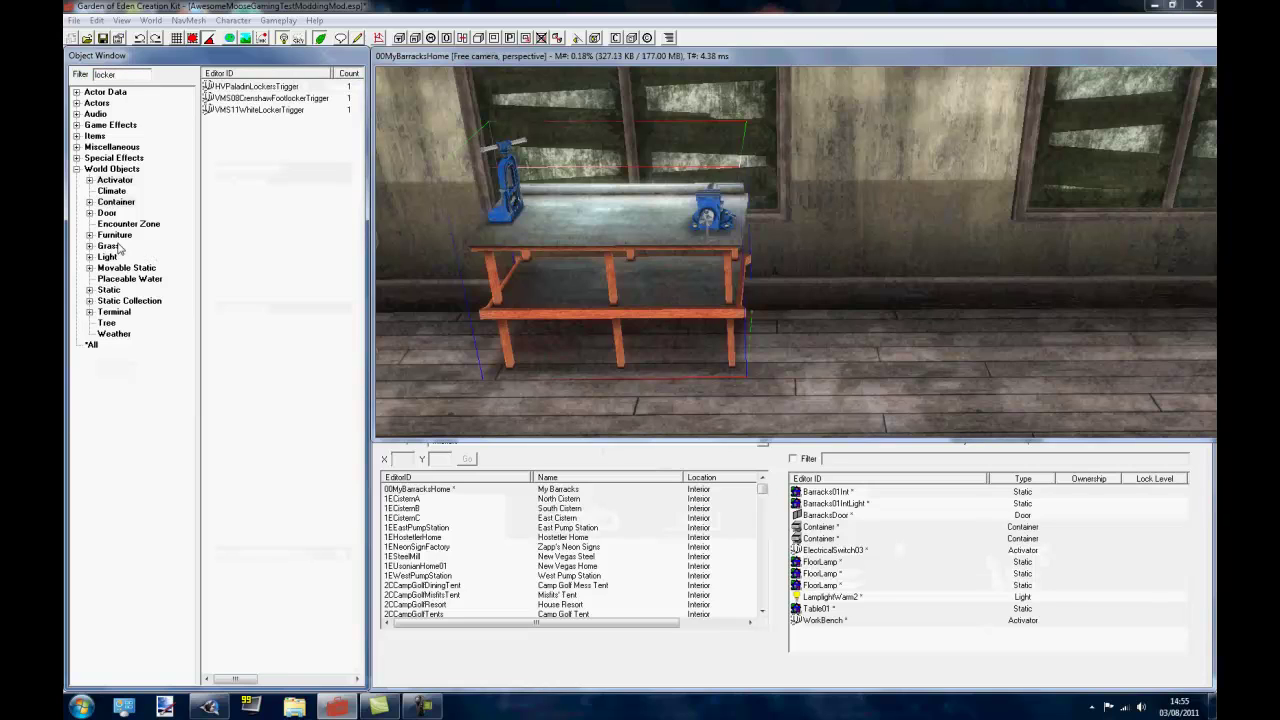
pyautogui.click(104, 201)
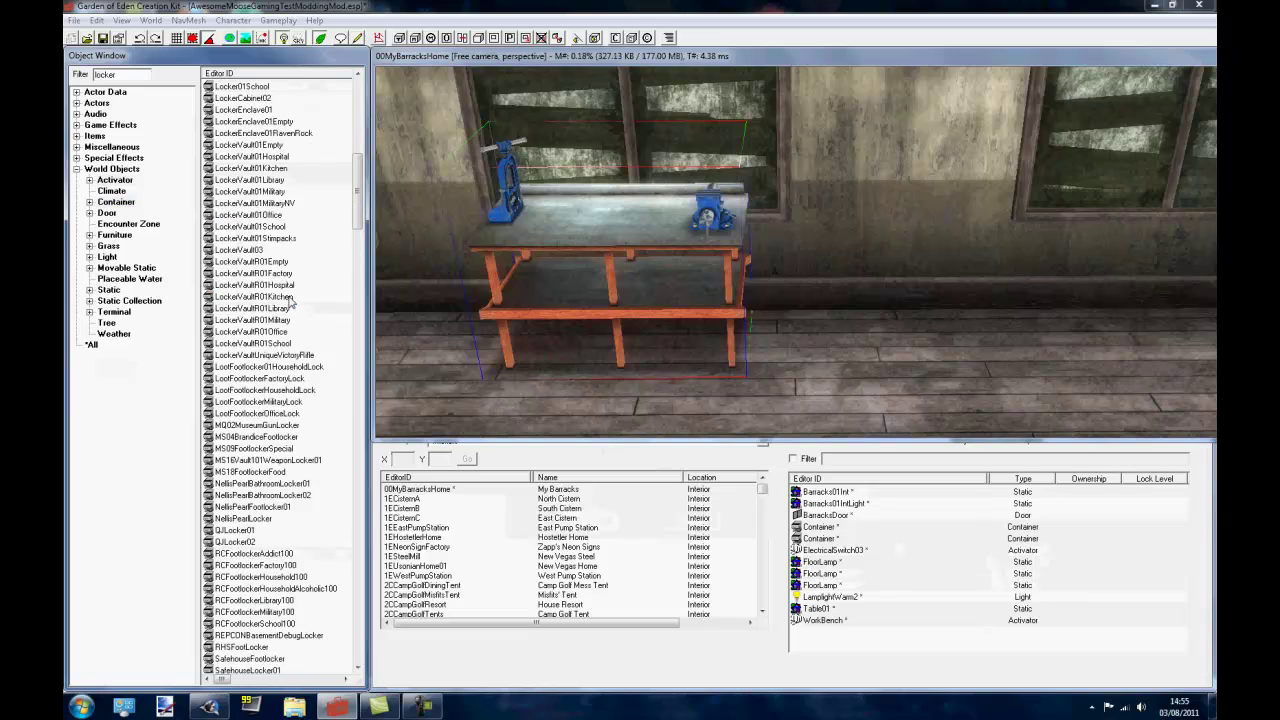
pyautogui.scroll(1, 258, 250)
pyautogui.click(240, 157)
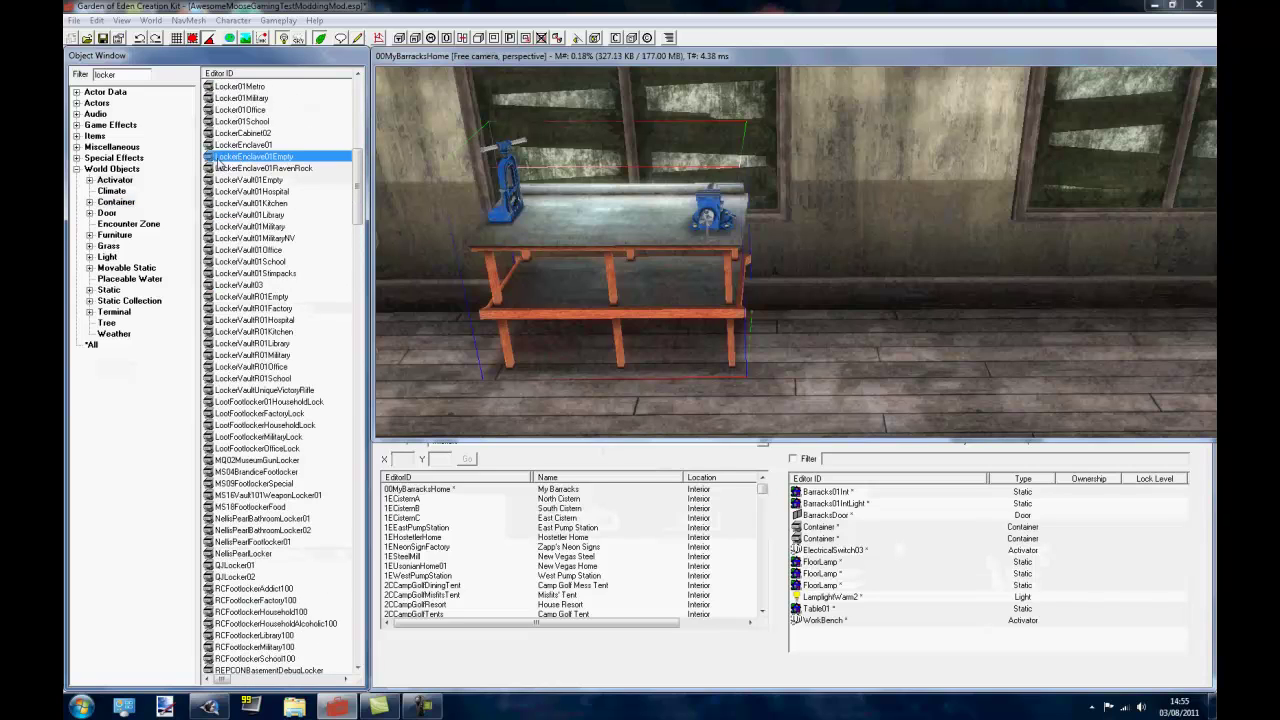
pyautogui.moveTo(218, 160); pyautogui.dragTo(880, 240)
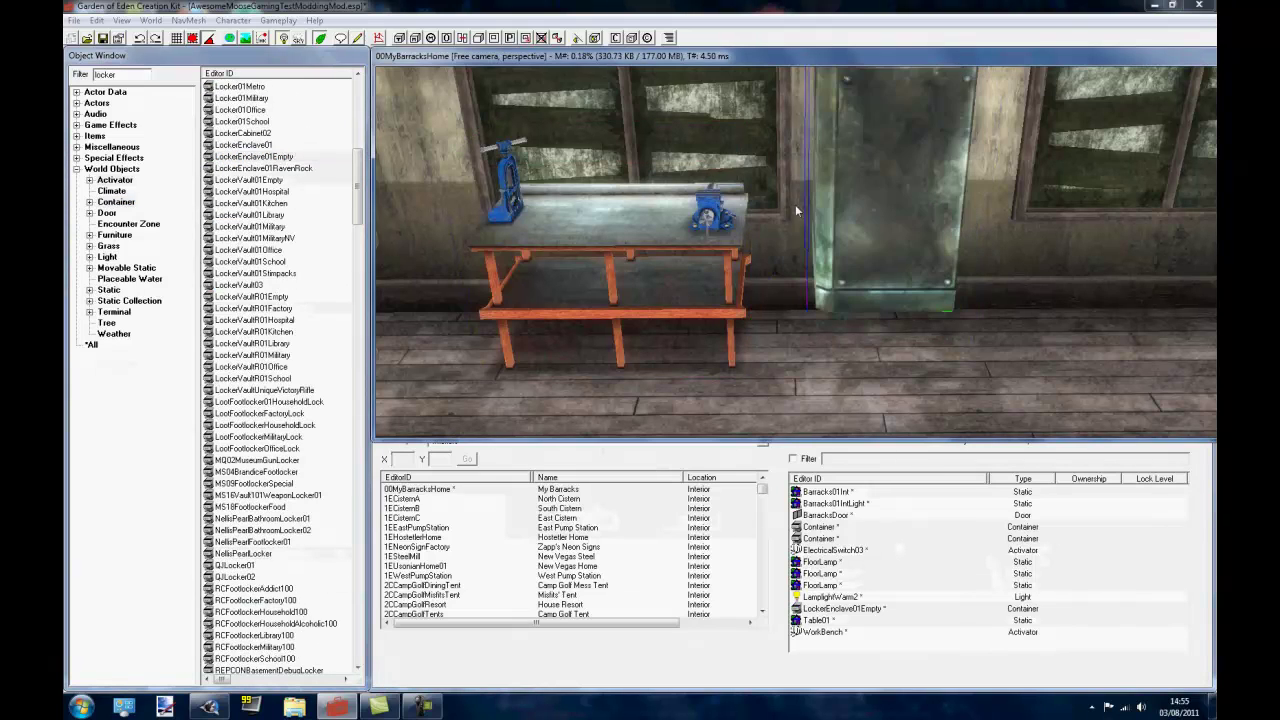
pyautogui.moveTo(810, 210); pyautogui.dragTo(880, 345, button='right')
pyautogui.keyDown('shift'); pyautogui.moveTo(880, 345); pyautogui.dragTo(878, 310, button='middle'); pyautogui.keyUp('shift')
pyautogui.moveTo(878, 310); pyautogui.dragTo(865, 296, button='right')
pyautogui.keyDown('shift'); pyautogui.moveTo(865, 296); pyautogui.dragTo(783, 360, button='middle'); pyautogui.keyUp('shift')
pyautogui.keyDown('shift'); pyautogui.moveTo(758, 268); pyautogui.dragTo(828, 290, button='middle'); pyautogui.keyUp('shift')
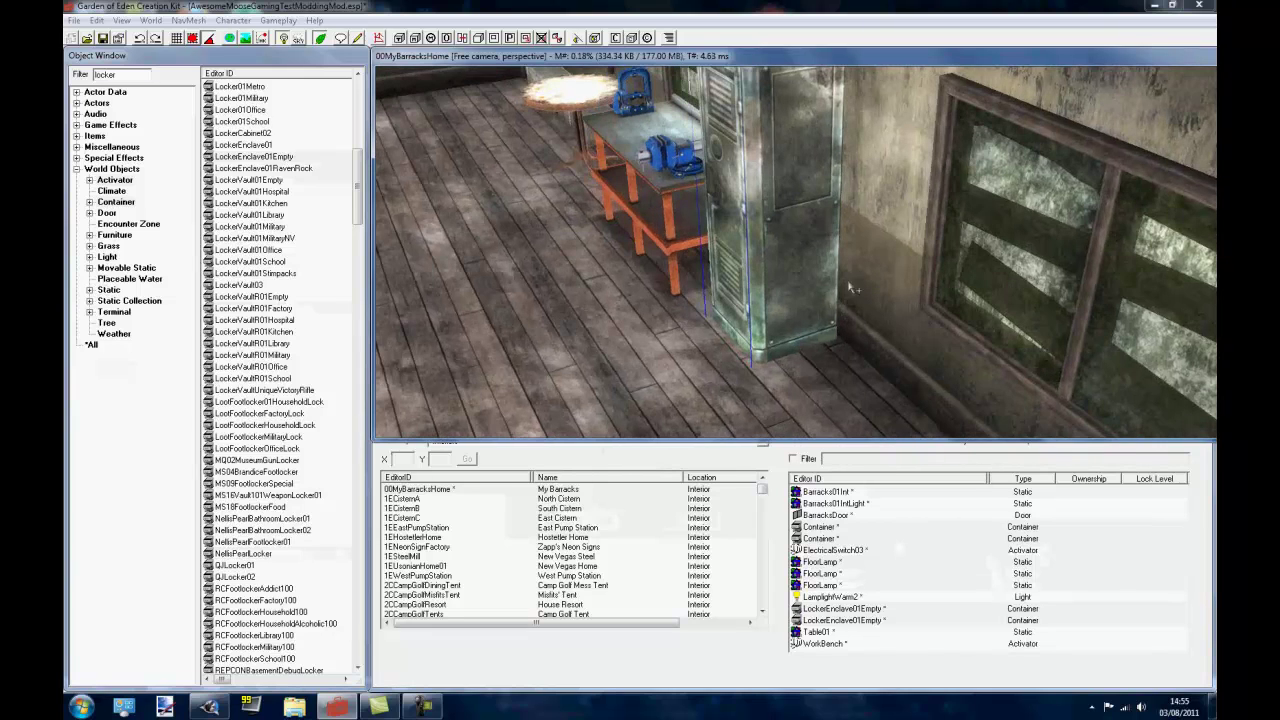
pyautogui.moveTo(789, 197)
pyautogui.mouseDown(button='right')
pyautogui.moveTo(807, 238)
pyautogui.moveTo(648, 145)
pyautogui.moveTo(778, 181)
pyautogui.mouseUp(button='right')
pyautogui.keyDown('shift'); pyautogui.moveTo(778, 181); pyautogui.dragTo(412, 270, button='middle'); pyautogui.keyUp('shift')
# Place a LockerVault01Empty locker and set a duplicate beside it.
pyautogui.click(276, 192)
pyautogui.moveTo(268, 183); pyautogui.dragTo(855, 240)
pyautogui.scroll(-3, 875, 250)
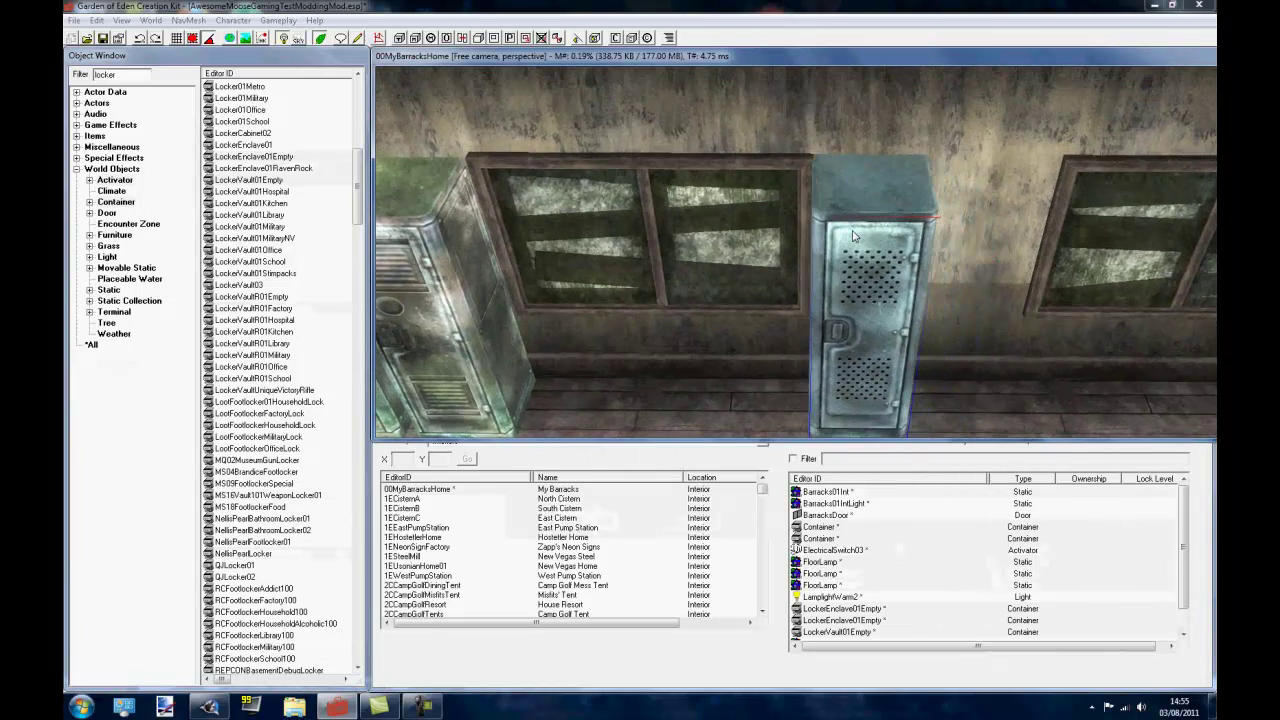
pyautogui.keyDown('shift'); pyautogui.moveTo(855, 240); pyautogui.dragTo(869, 35, button='middle'); pyautogui.keyUp('shift')
pyautogui.moveTo(868, 178); pyautogui.dragTo(848, 168)
pyautogui.moveTo(848, 168); pyautogui.dragTo(778, 290, button='middle')
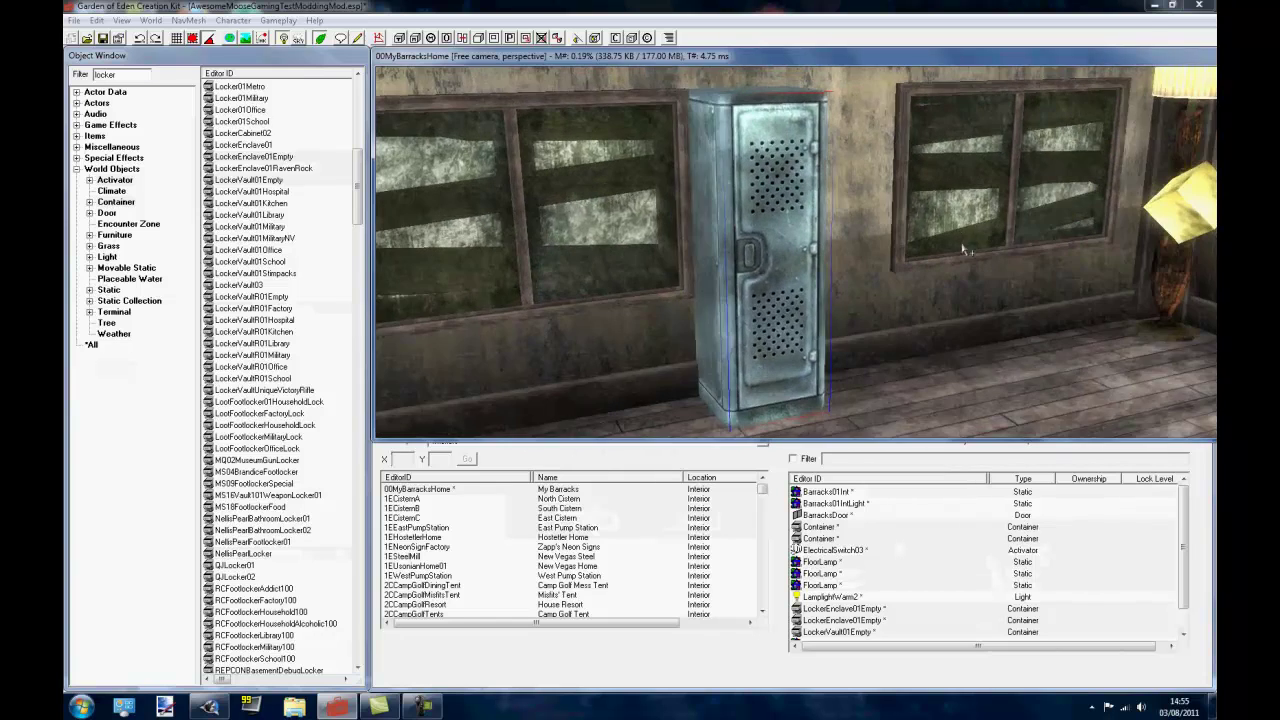
pyautogui.hotkey('ctrl', 'd')
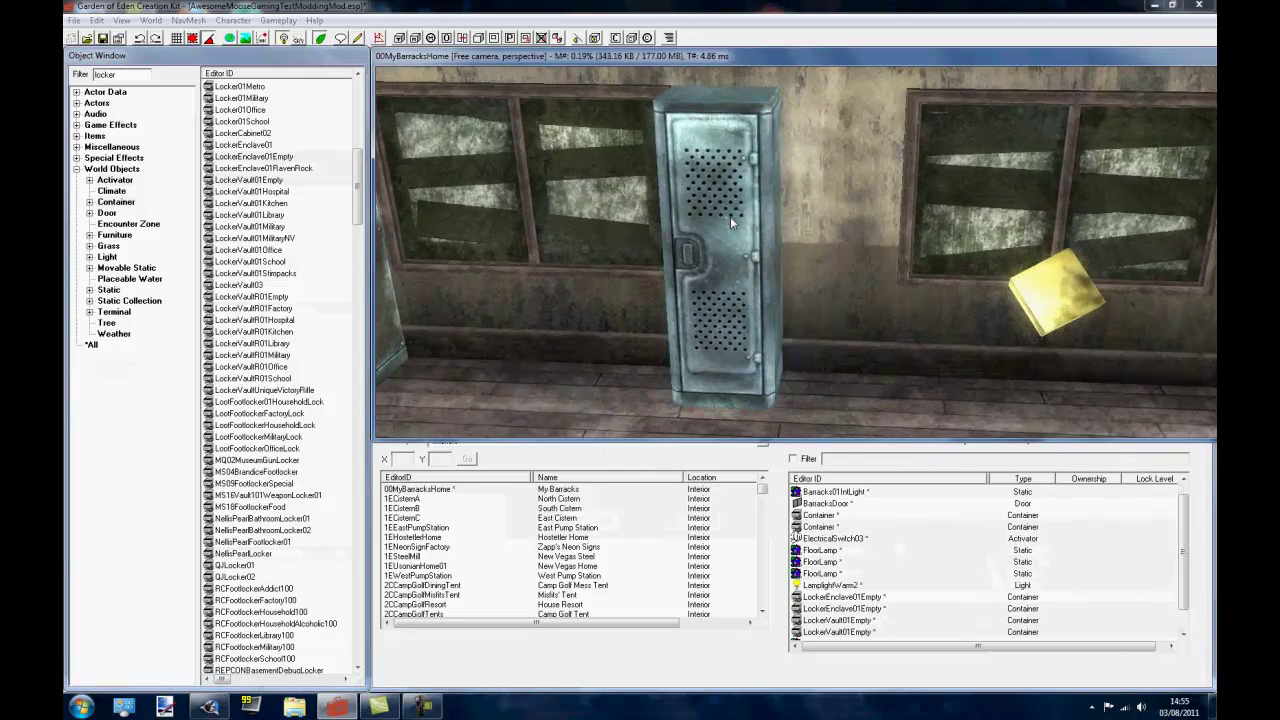
pyautogui.moveTo(730, 216); pyautogui.dragTo(821, 280)
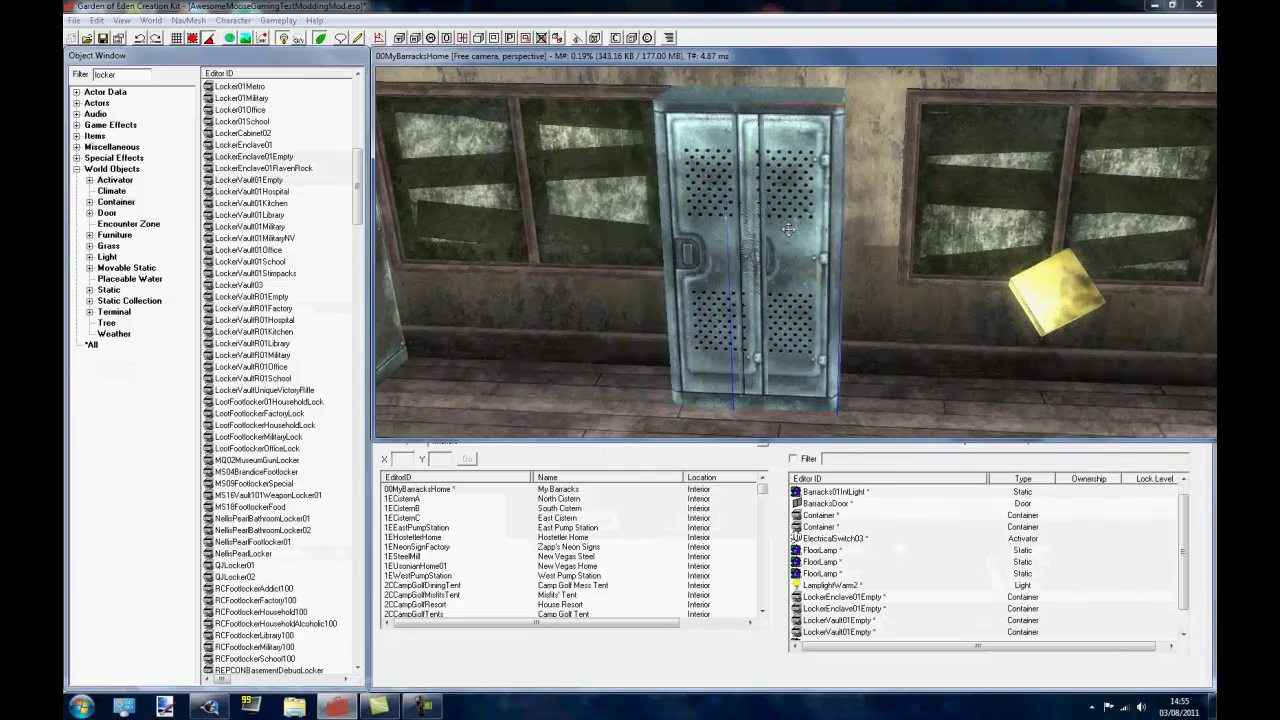
pyautogui.moveTo(789, 230); pyautogui.dragTo(849, 232)
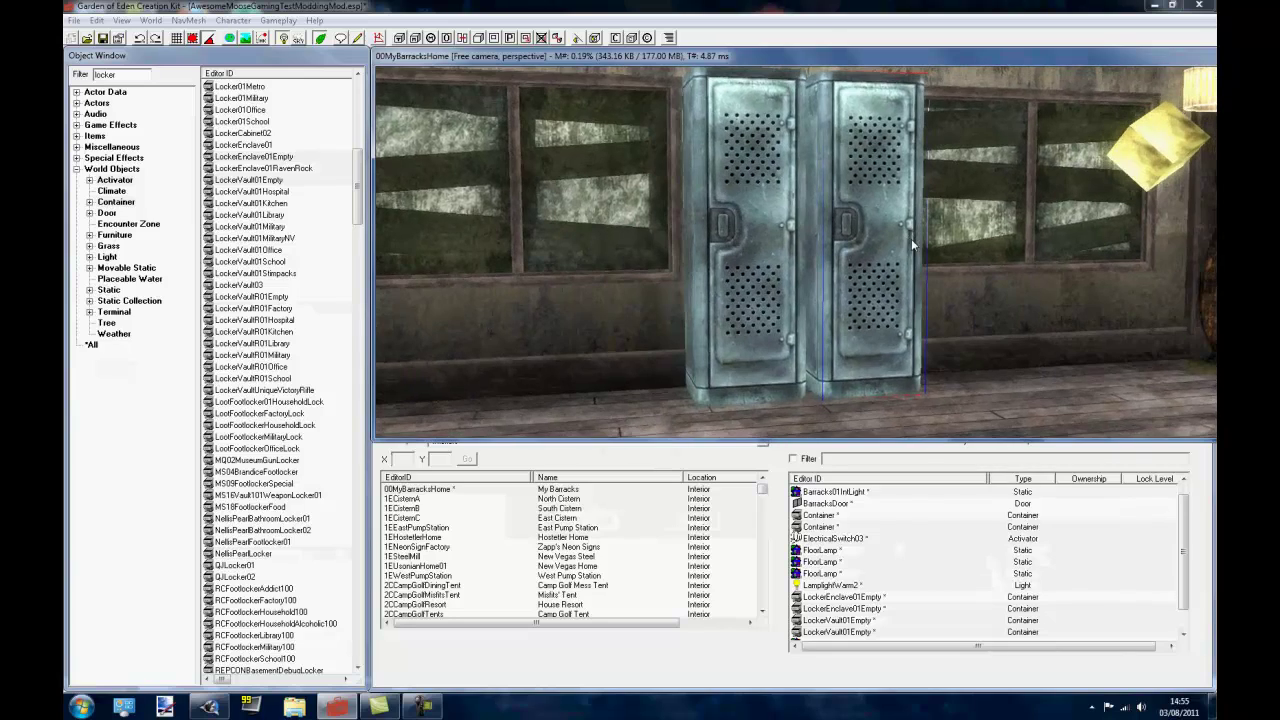
# Pull back to view the whole barracks room, save the mod, and check the lockers.
pyautogui.scroll(-5, 911, 238)
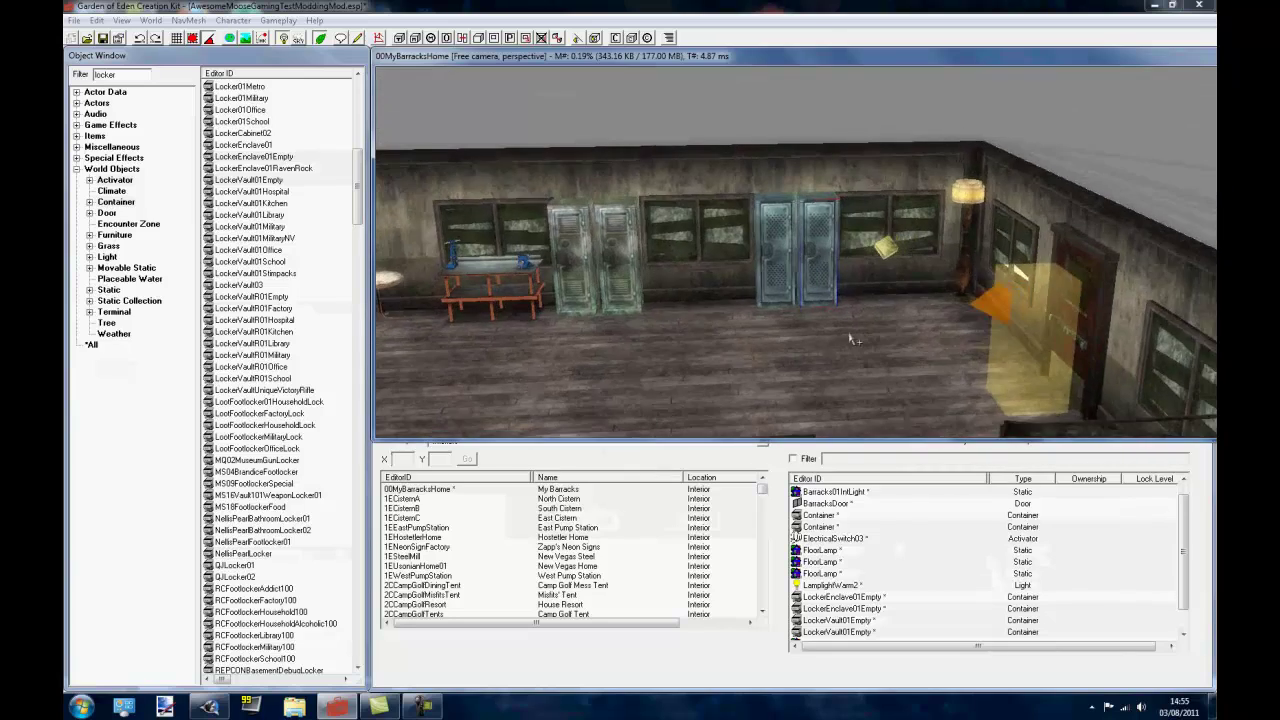
pyautogui.keyDown('shift'); pyautogui.moveTo(850, 340); pyautogui.dragTo(950, 262, button='middle'); pyautogui.keyUp('shift')
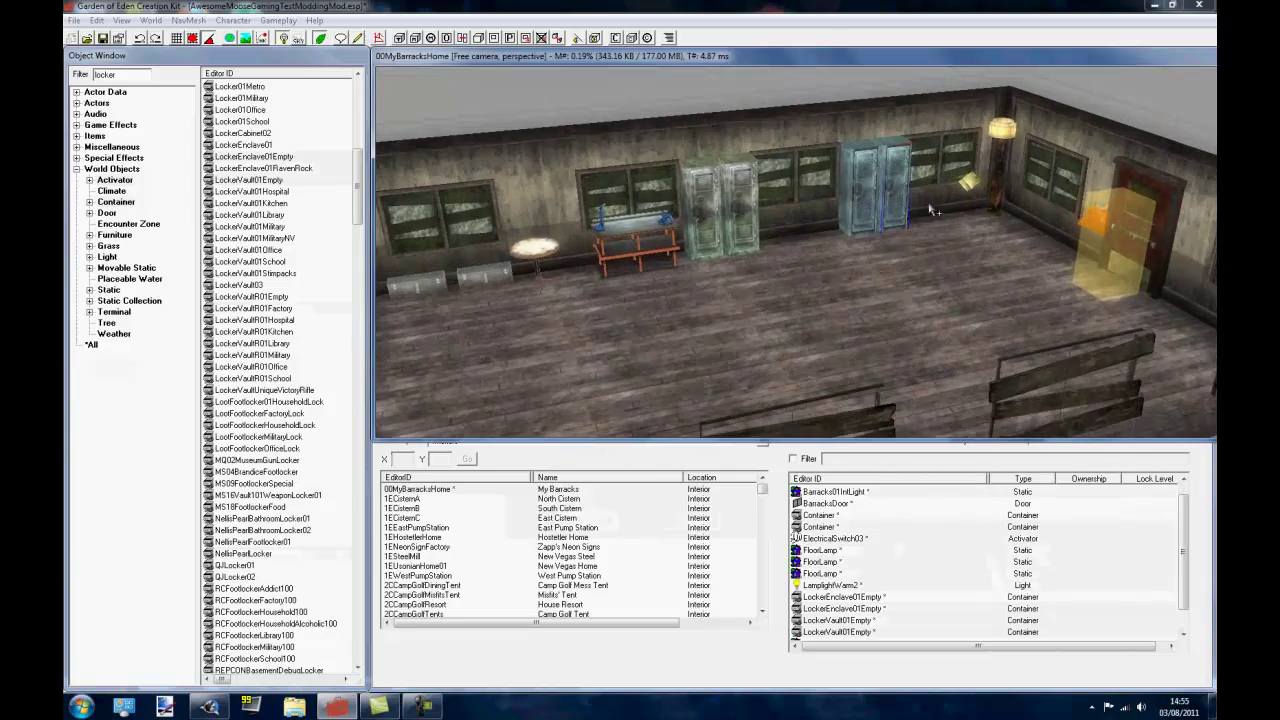
pyautogui.scroll(8, 845, 268)
pyautogui.scroll(-8, 845, 268)
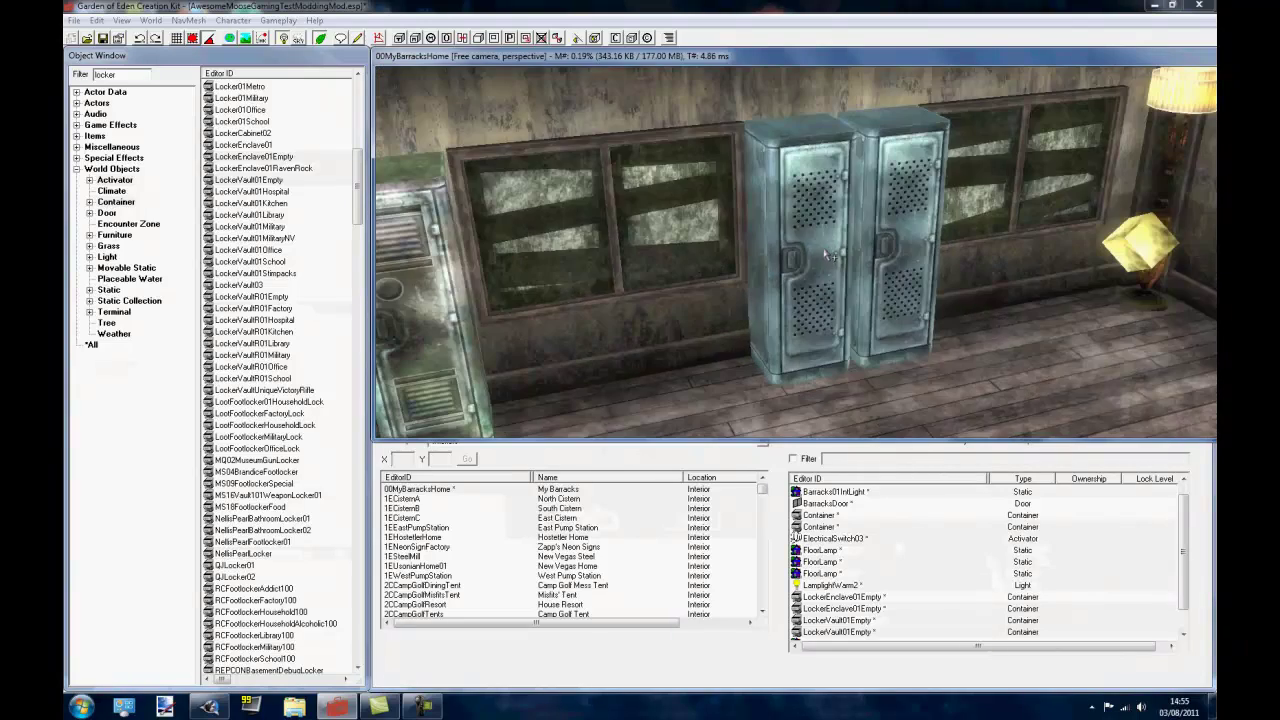
pyautogui.moveTo(818, 236); pyautogui.dragTo(833, 197, button='middle')
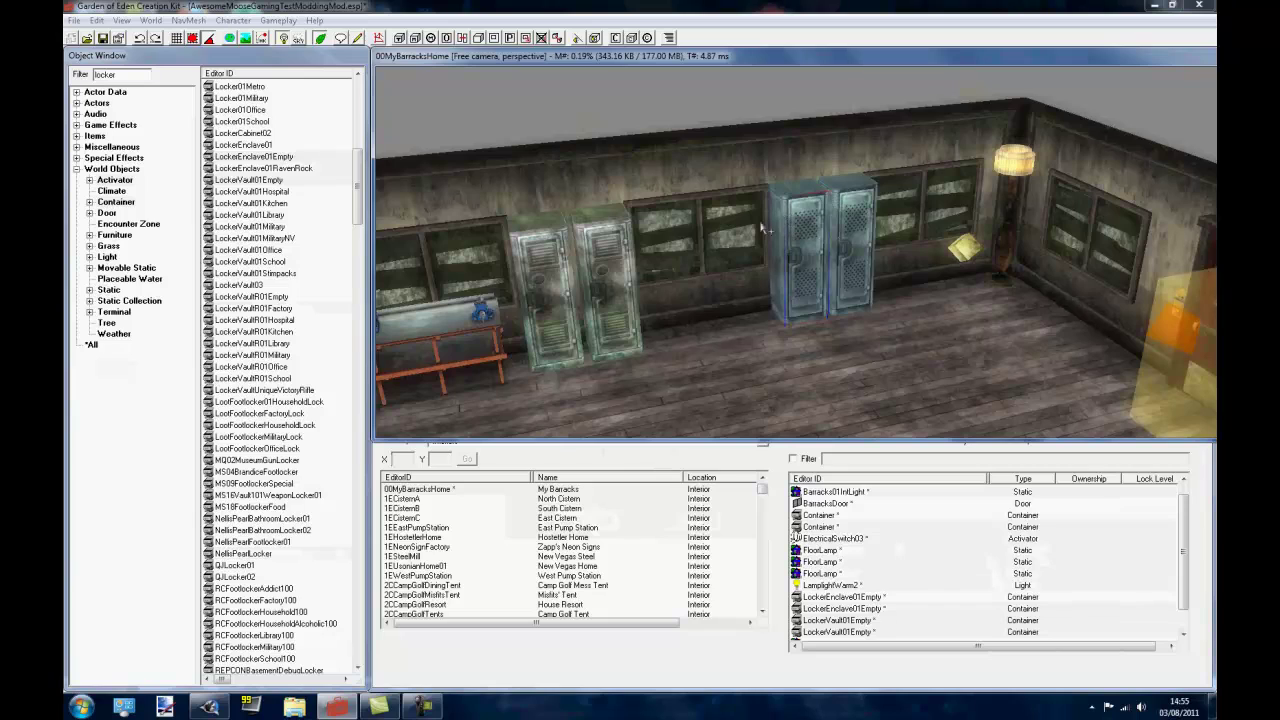
pyautogui.click(103, 39)
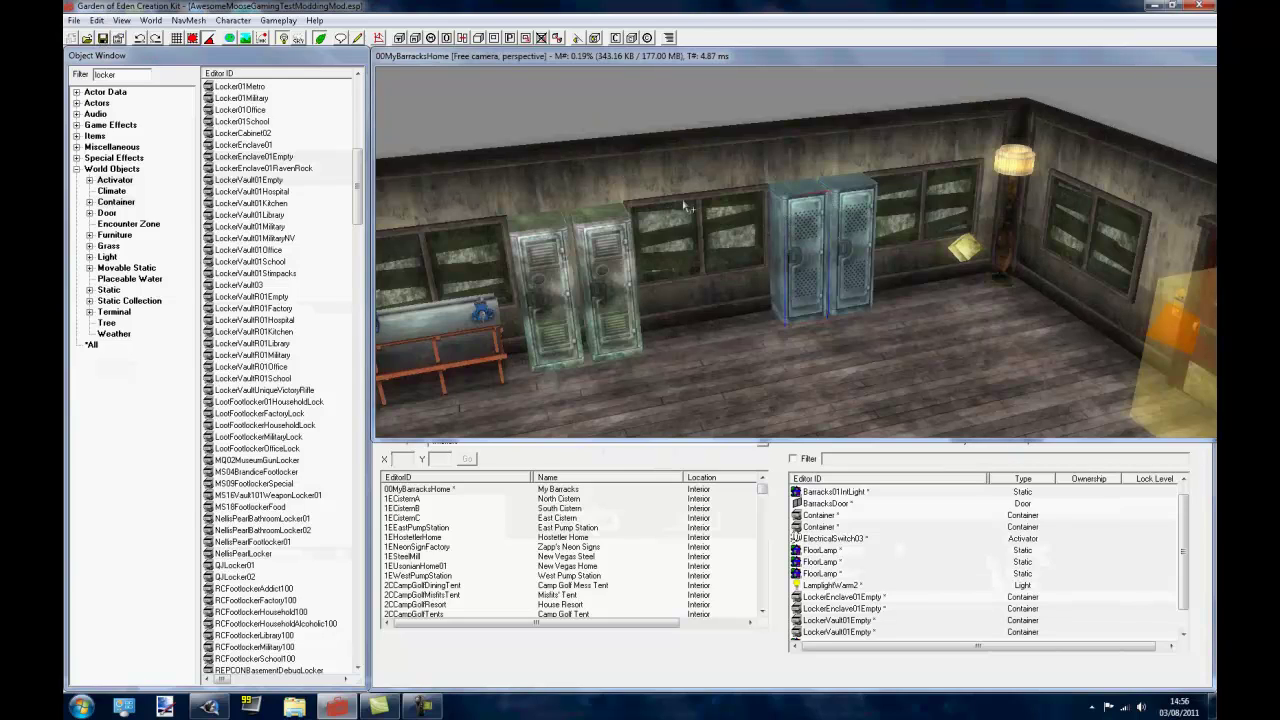
pyautogui.moveTo(860, 248); pyautogui.dragTo(680, 229, button='middle')
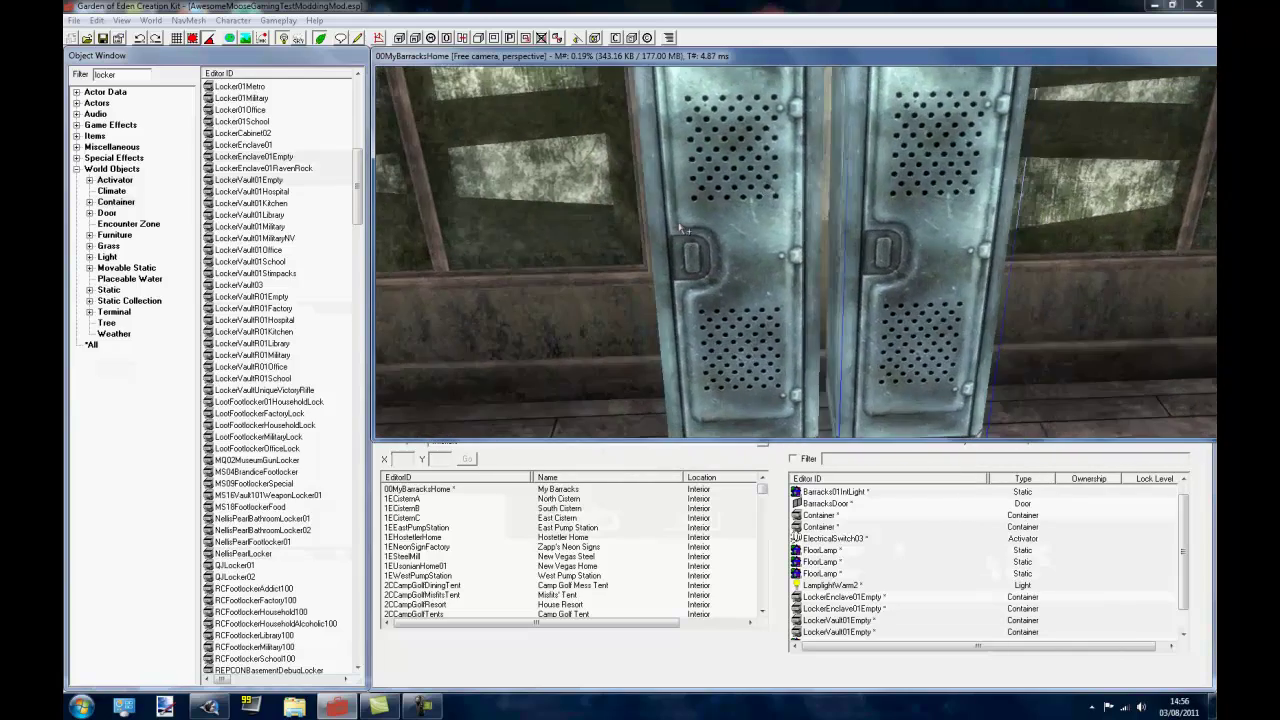
# Save the mod again and swing the view up toward the windowed wall.
pyautogui.click(103, 39)
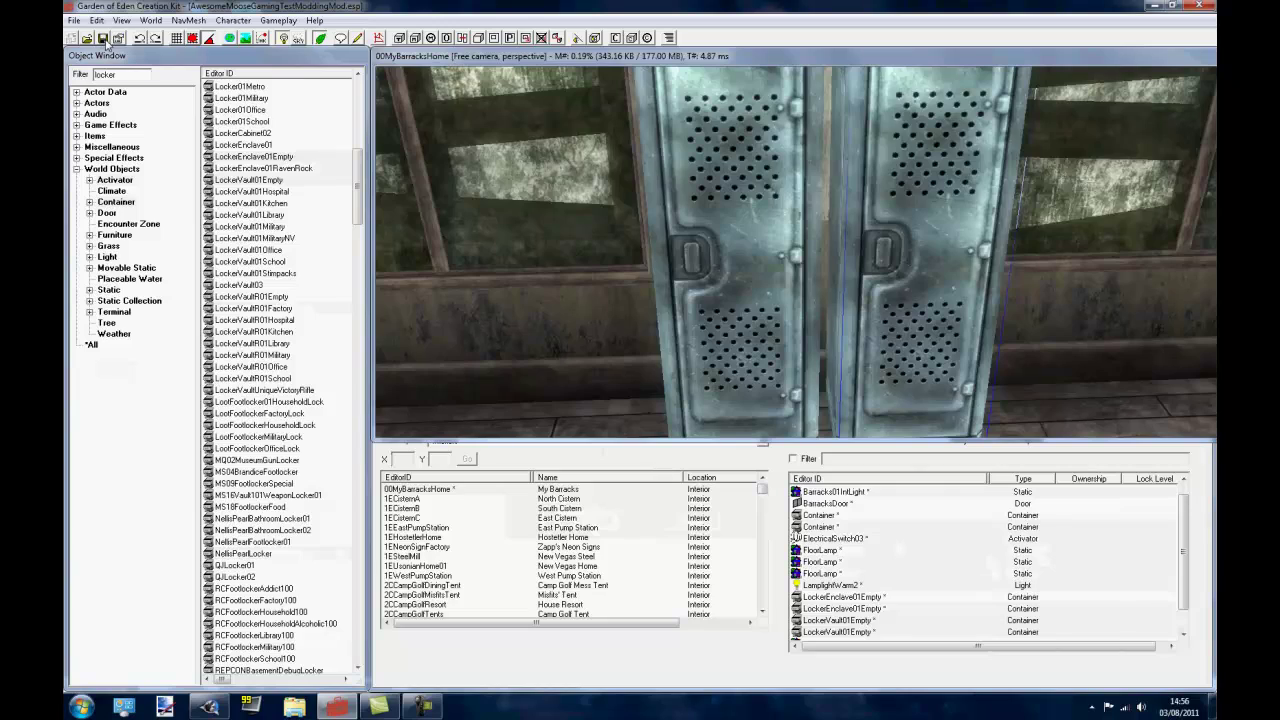
pyautogui.scroll(-5, 710, 241)
pyautogui.keyDown('shift'); pyautogui.moveTo(512, 305); pyautogui.dragTo(770, 245, button='middle'); pyautogui.keyUp('shift')
pyautogui.scroll(3, 770, 245)
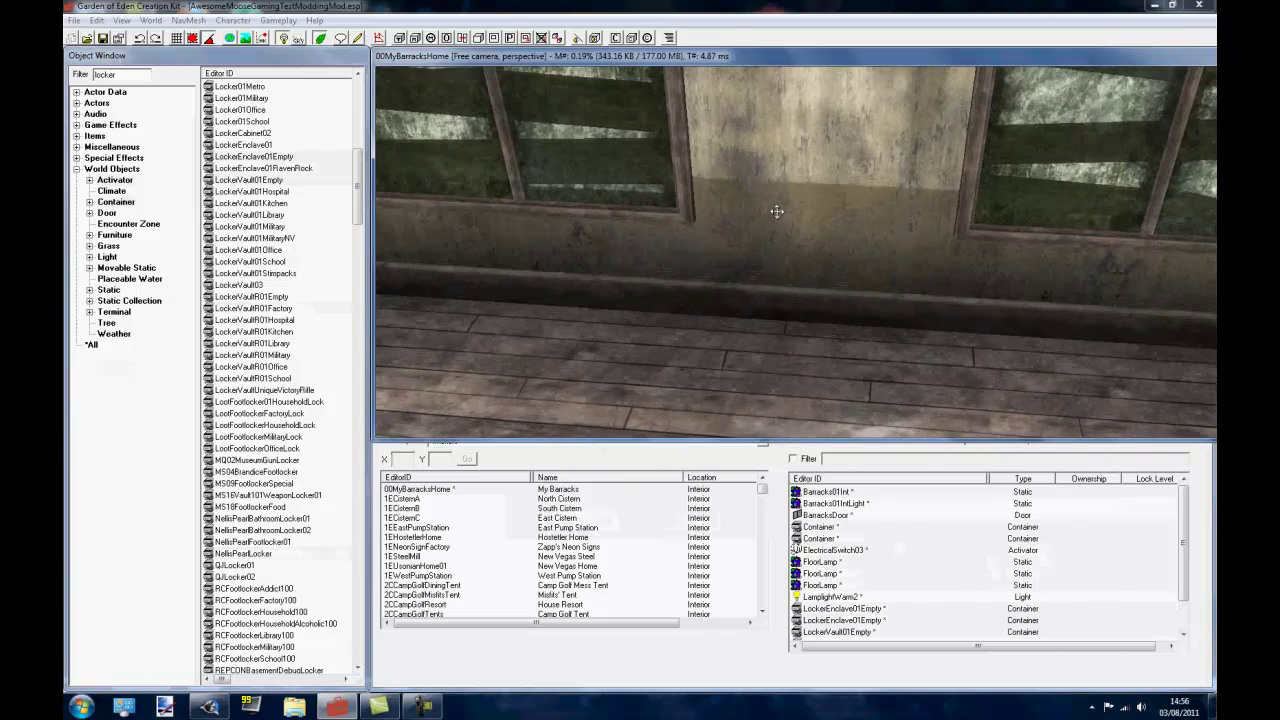
pyautogui.scroll(1, 659, 195)
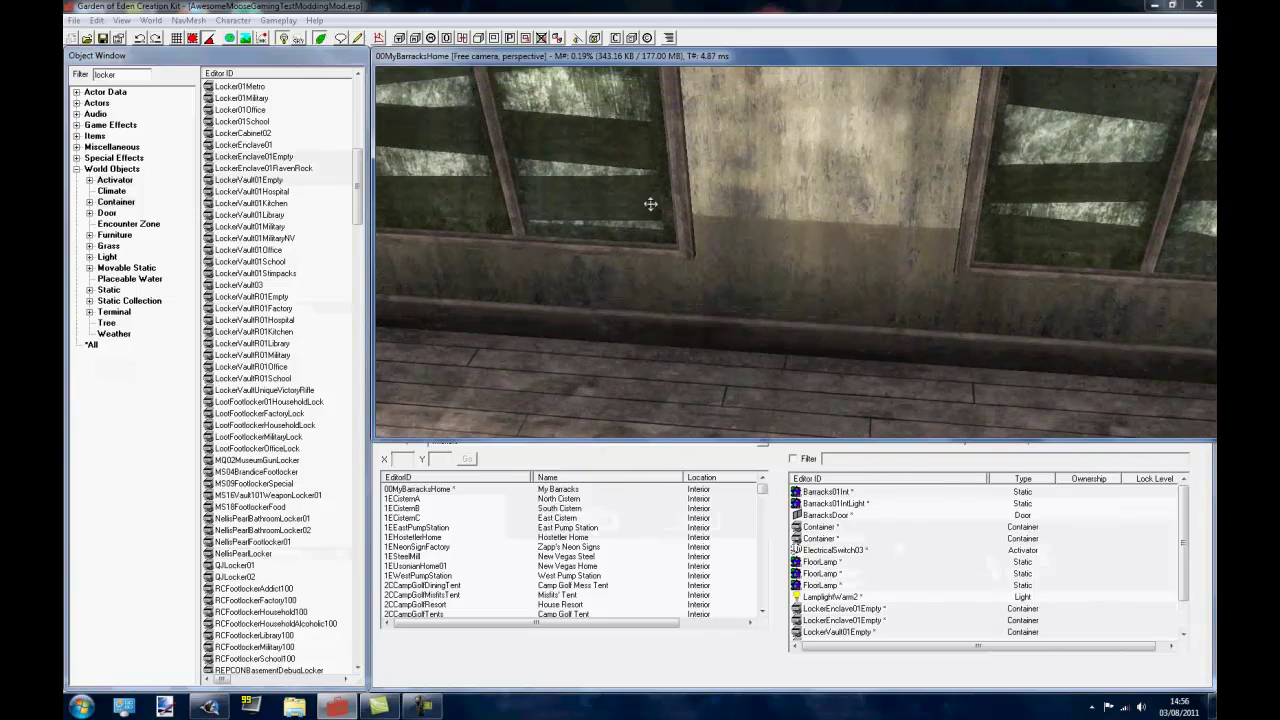
# Compare locker variants such as LockerVault01Empty, LockerVault01Military and LockerVault01School without placing any.
pyautogui.click(268, 191)
pyautogui.click(275, 169)
pyautogui.click(280, 181)
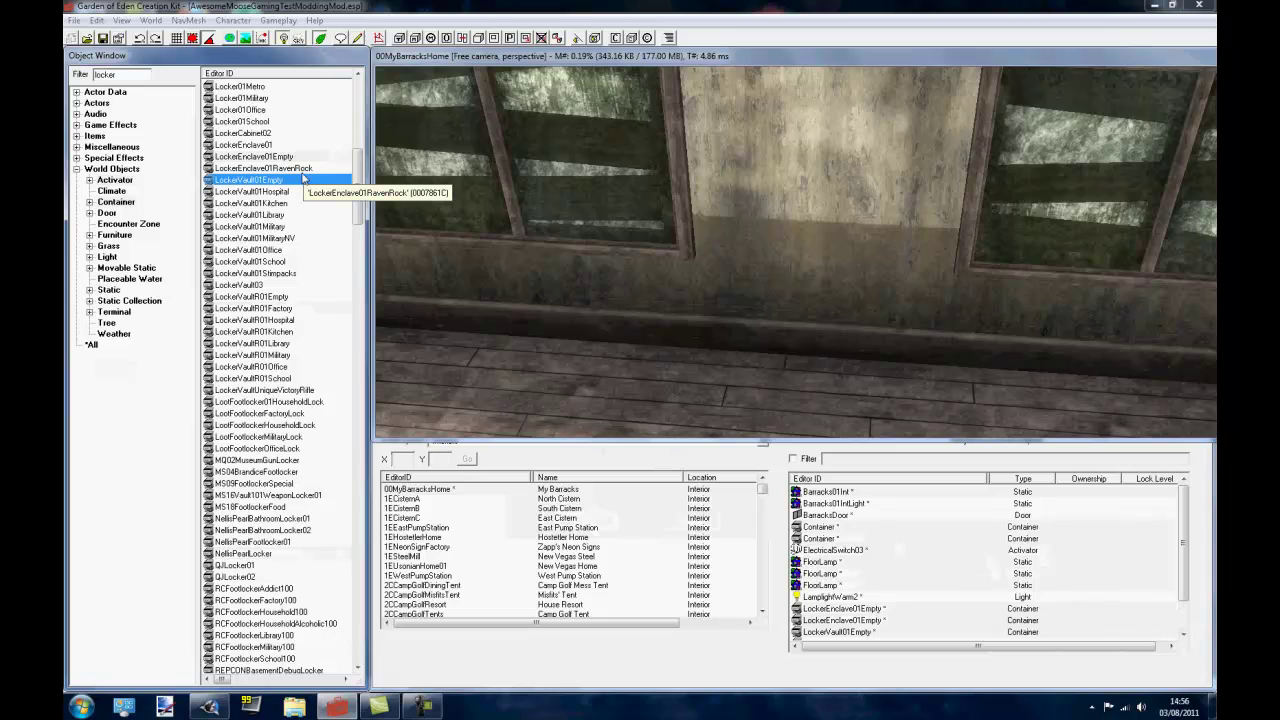
pyautogui.click(285, 227)
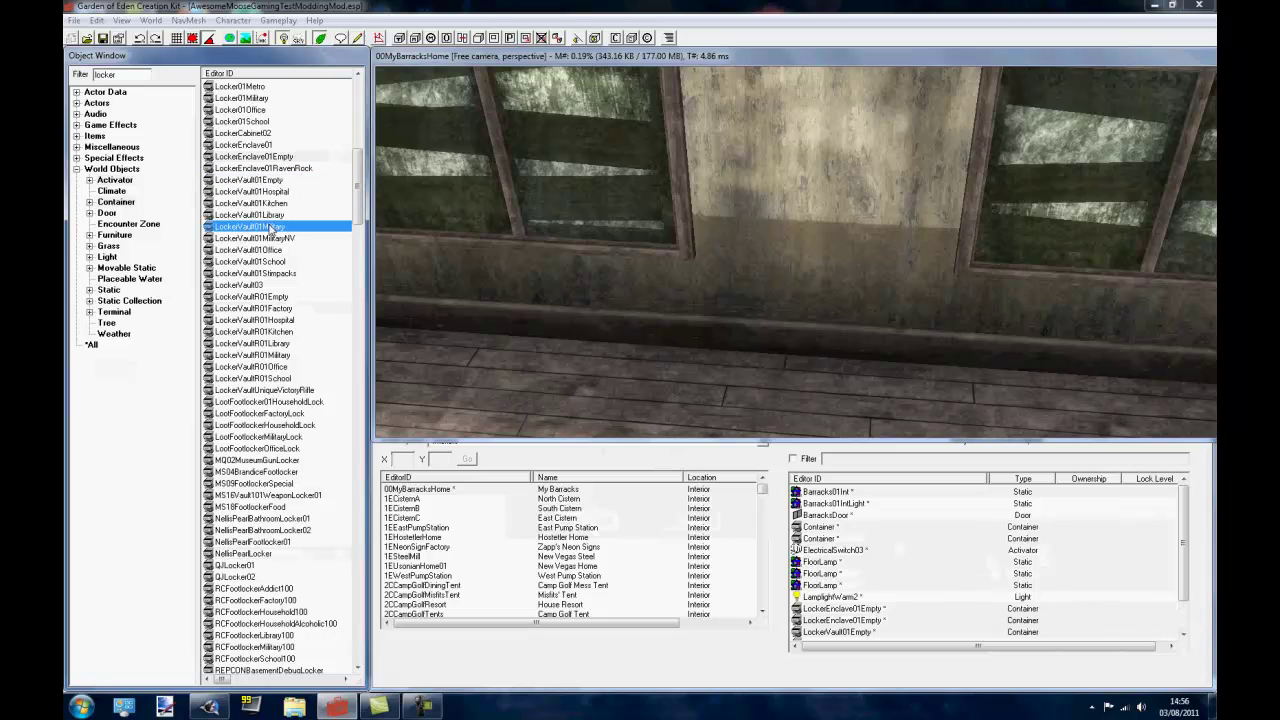
pyautogui.click(278, 156)
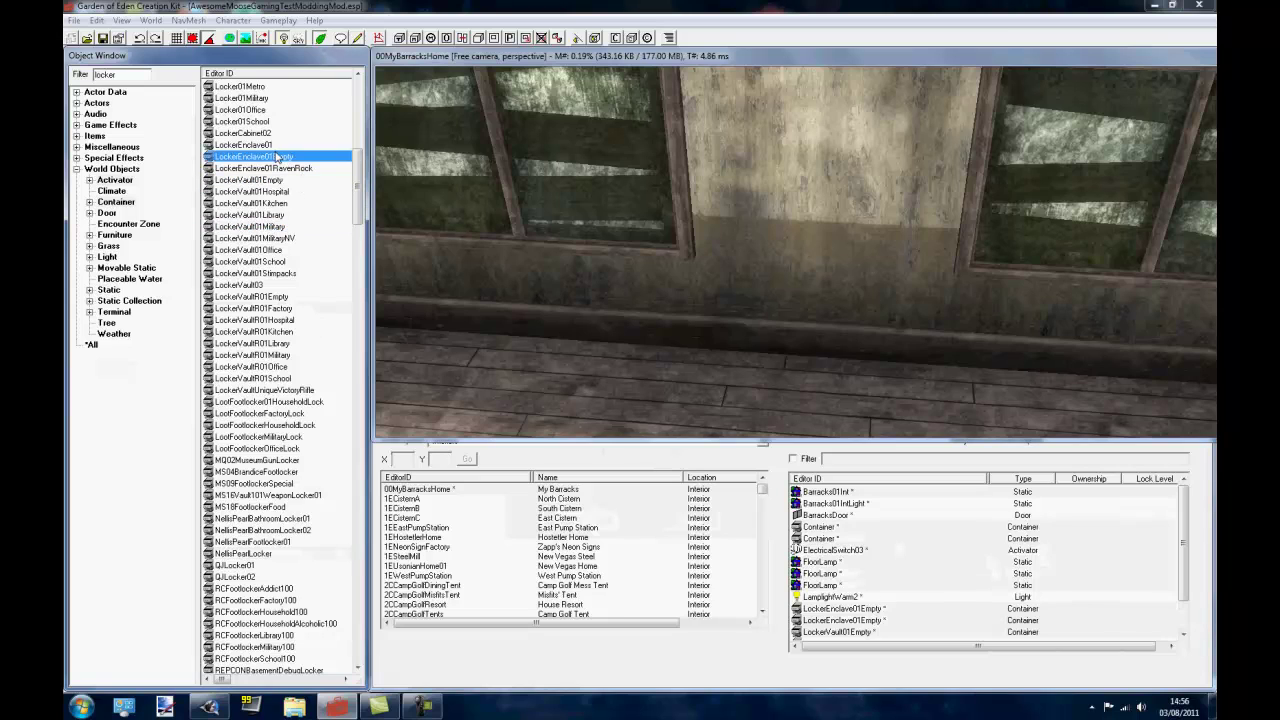
pyautogui.click(267, 203)
pyautogui.click(265, 214)
pyautogui.click(272, 261)
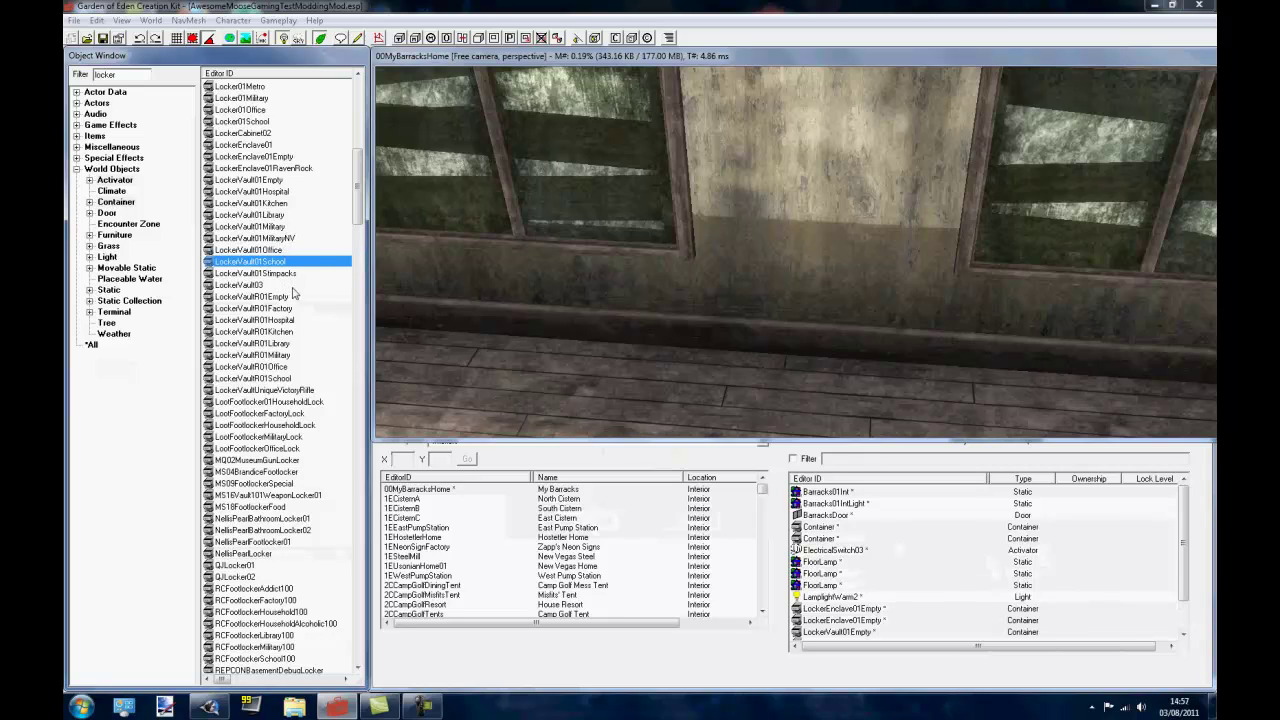
pyautogui.click(266, 308)
pyautogui.scroll(-5, 825, 214)
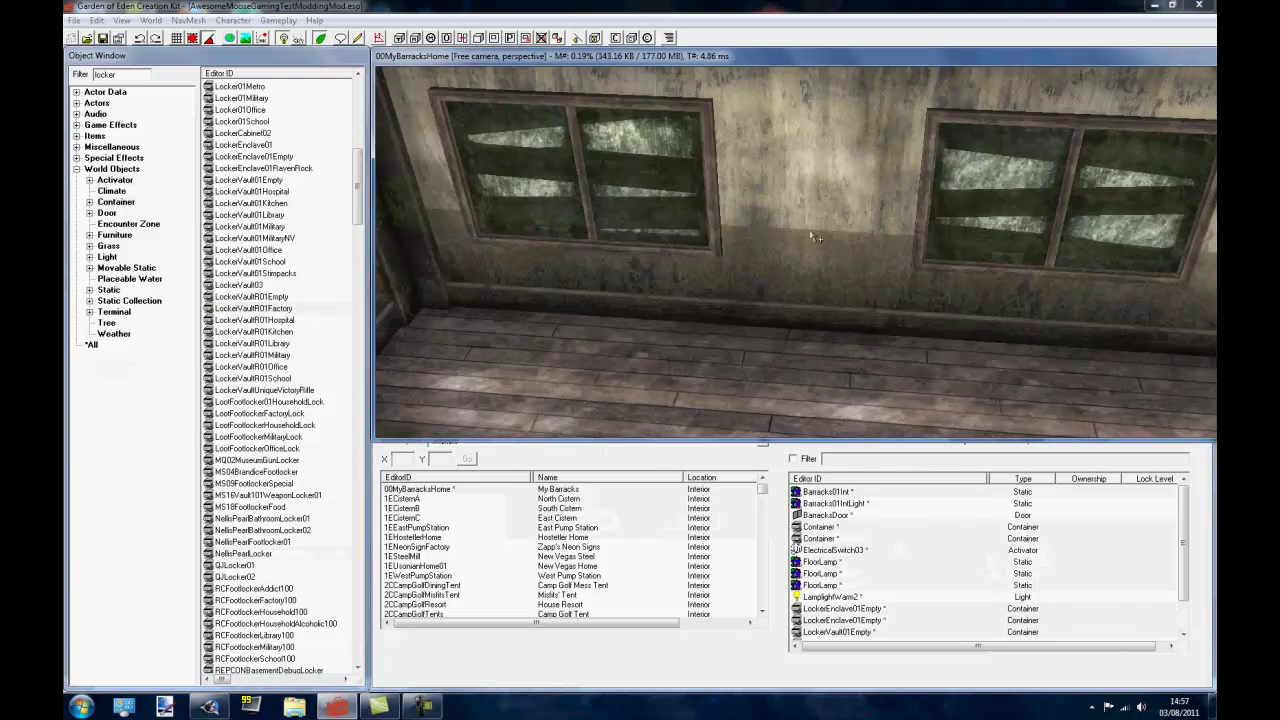
pyautogui.scroll(5, 775, 250)
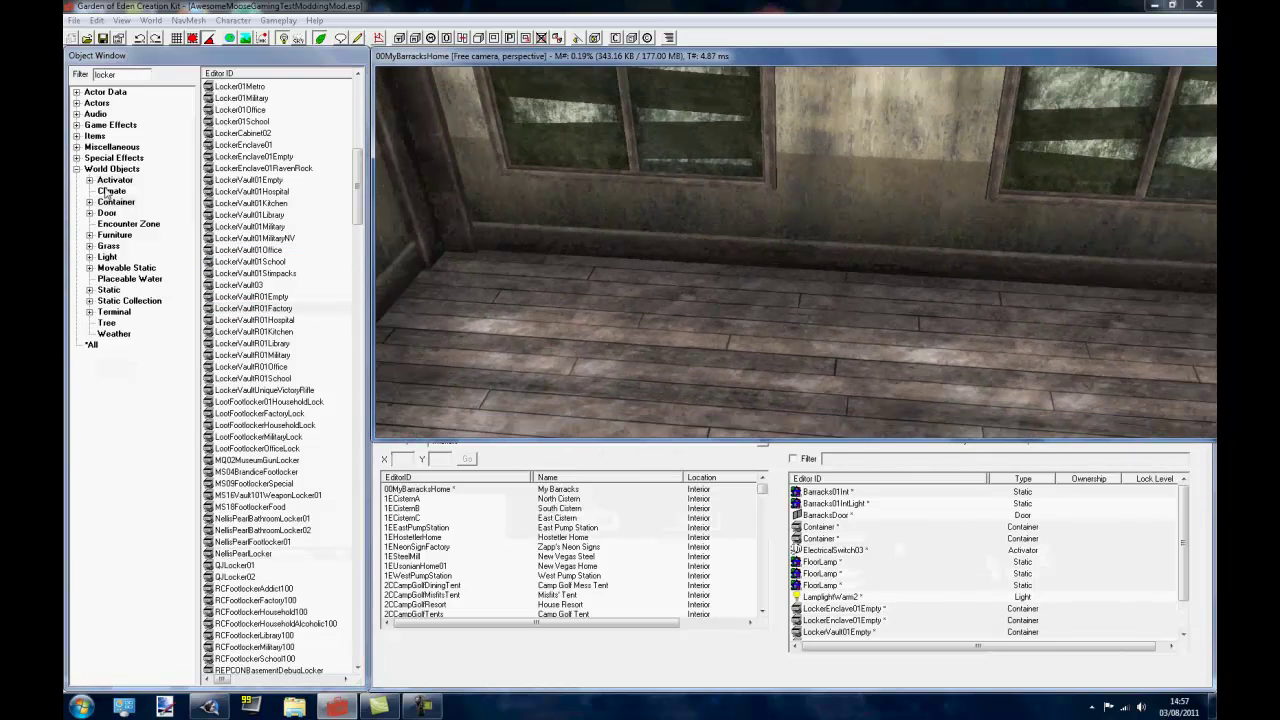
# Filter Furniture for 'bed' and place a BedQueenRight bed on the floor, orbiting to check it.
pyautogui.click(115, 235)
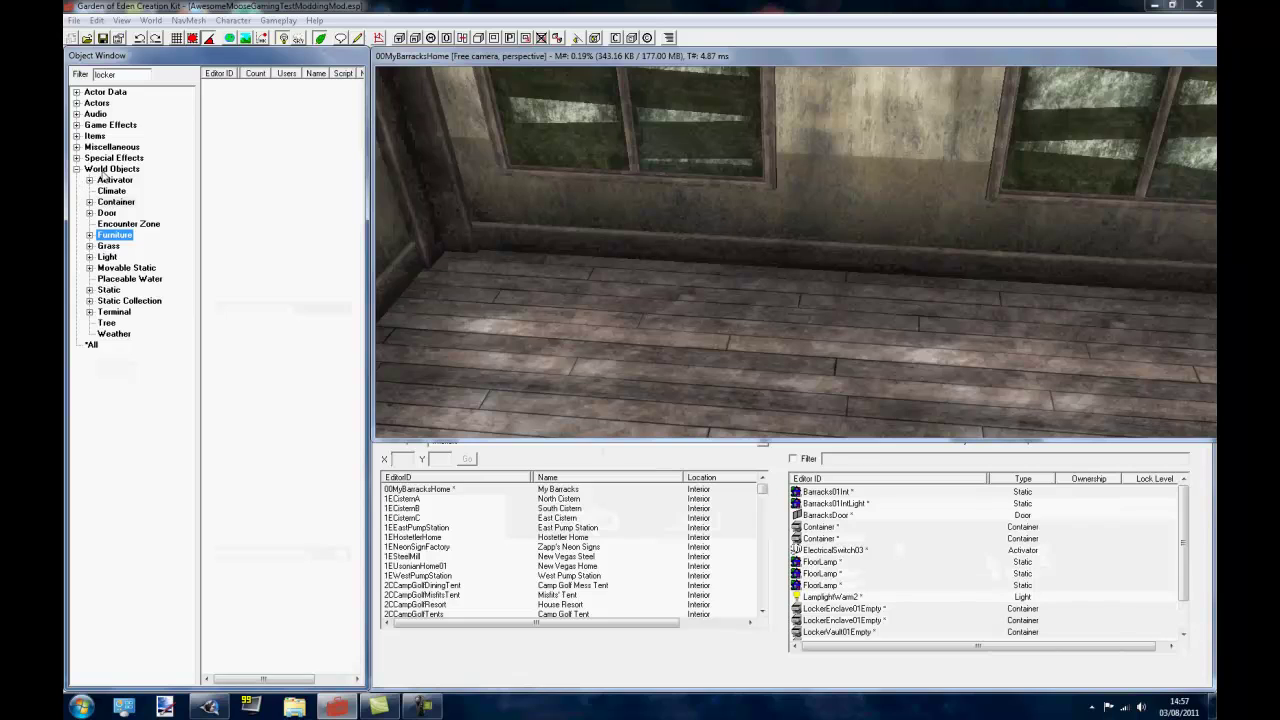
pyautogui.doubleClick(104, 74)
pyautogui.write('bed')
pyautogui.click(265, 191)
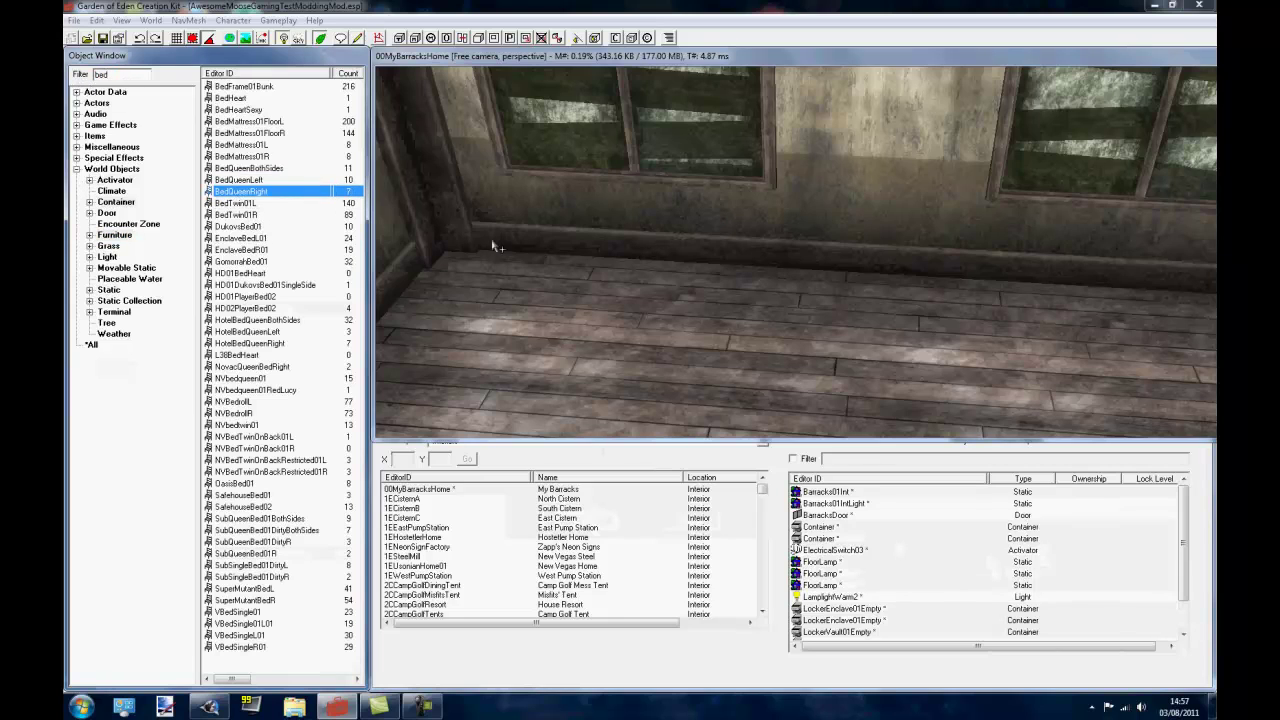
pyautogui.moveTo(503, 250); pyautogui.dragTo(817, 364)
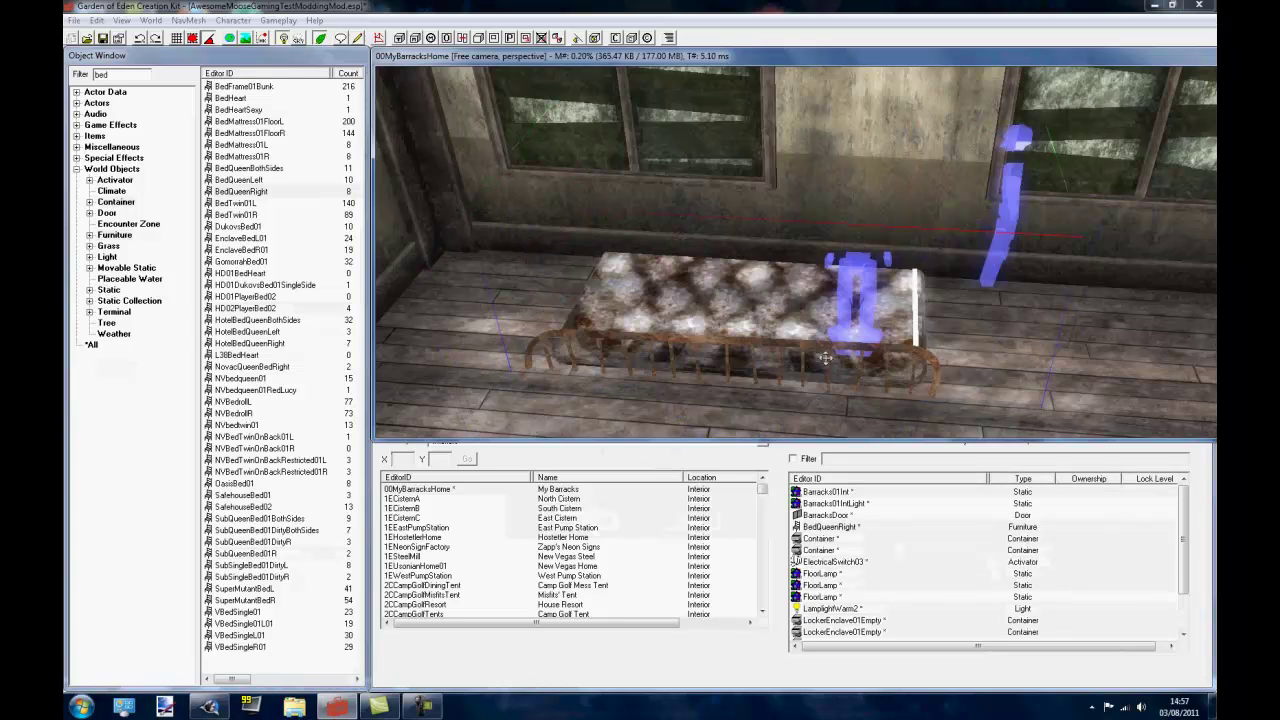
pyautogui.scroll(5, 820, 333)
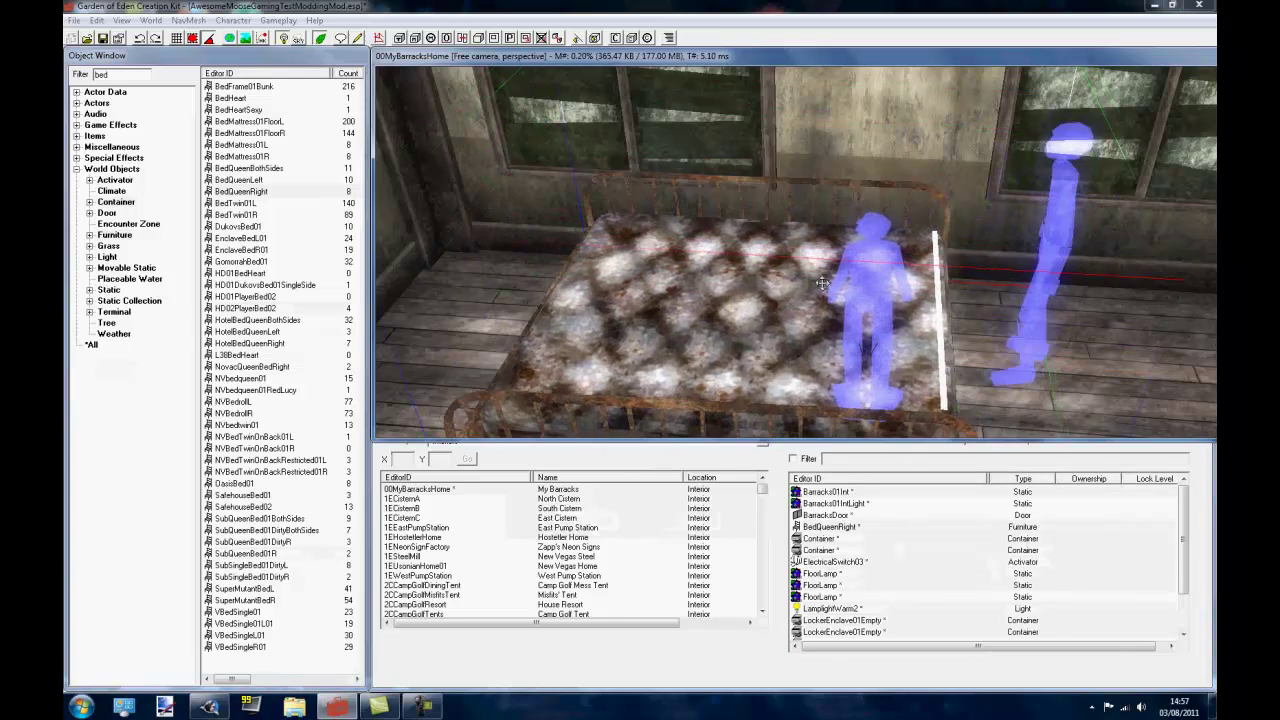
pyautogui.keyDown('shift'); pyautogui.moveTo(822, 289); pyautogui.dragTo(640, 385, button='middle'); pyautogui.keyUp('shift')
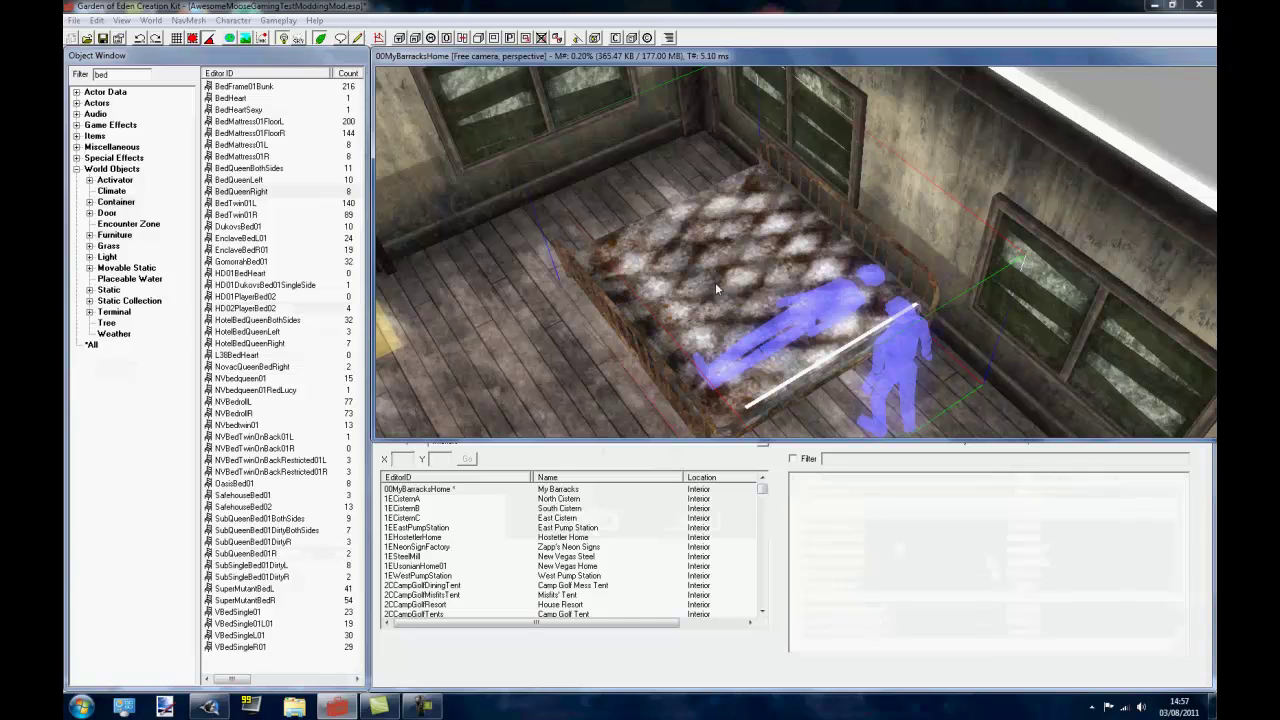
pyautogui.moveTo(718, 288)
pyautogui.keyDown('shift'); pyautogui.mouseDown(button='middle')
pyautogui.moveTo(787, 288)
pyautogui.moveTo(796, 321)
pyautogui.moveTo(772, 46)
pyautogui.moveTo(897, 242)
pyautogui.mouseUp(button='middle'); pyautogui.keyUp('shift')
pyautogui.press('f')
pyautogui.keyDown('shift'); pyautogui.moveTo(640, 176); pyautogui.dragTo(640, 233, button='middle'); pyautogui.keyUp('shift')
# Place a ReloadingBench activator against the windowed wall, facing into the room.
pyautogui.doubleClick(99, 75)
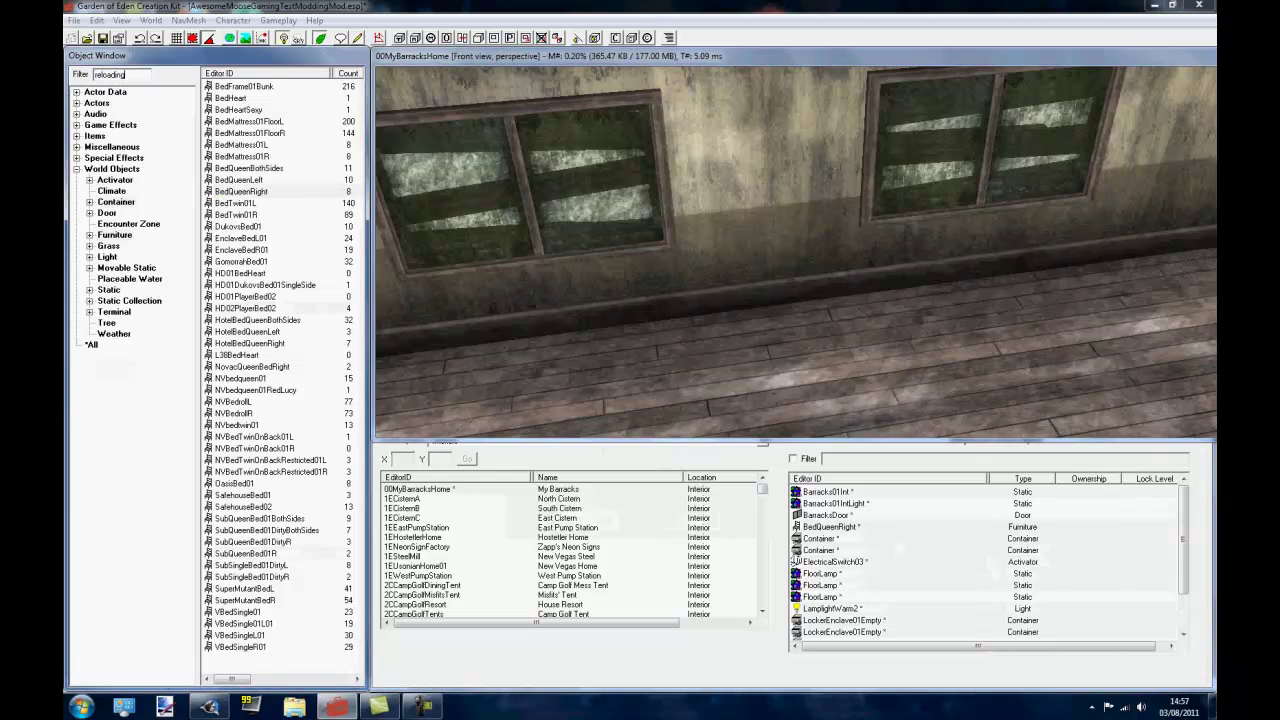
pyautogui.click(115, 179)
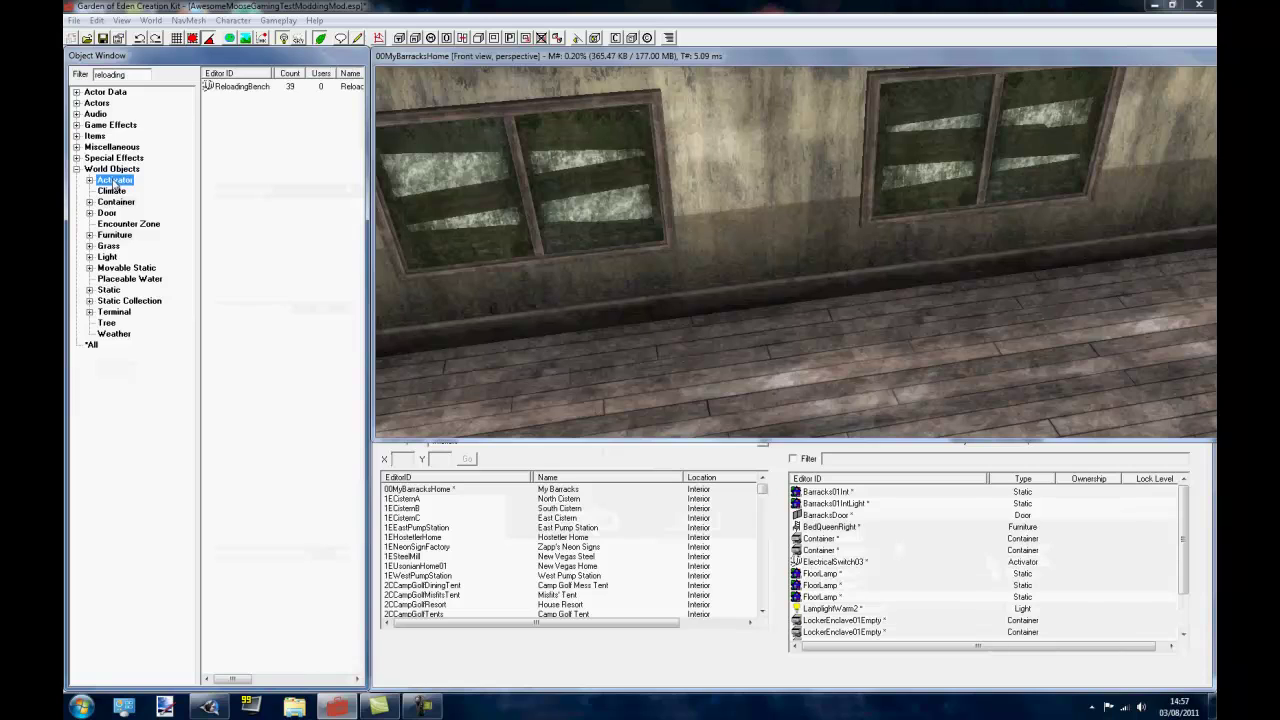
pyautogui.moveTo(685, 278); pyautogui.dragTo(795, 310)
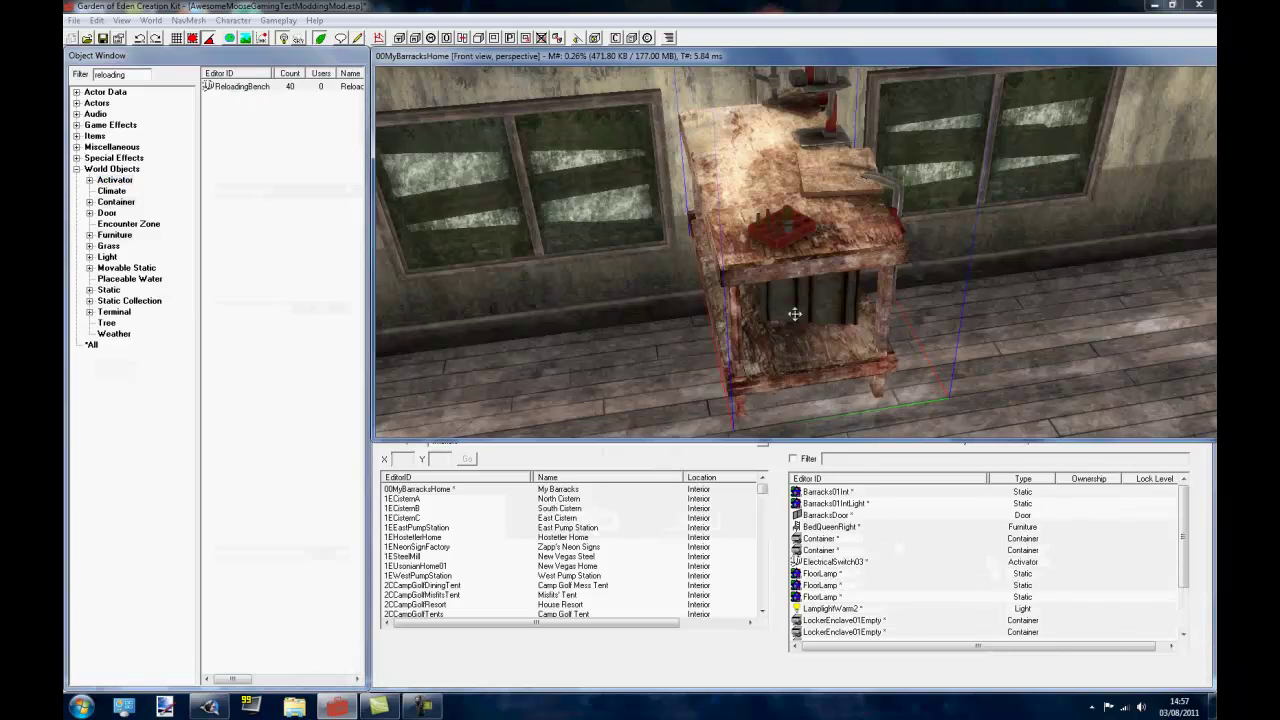
pyautogui.moveTo(1051, 299); pyautogui.dragTo(822, 44)
pyautogui.moveTo(822, 44); pyautogui.dragTo(629, 198, button='middle')
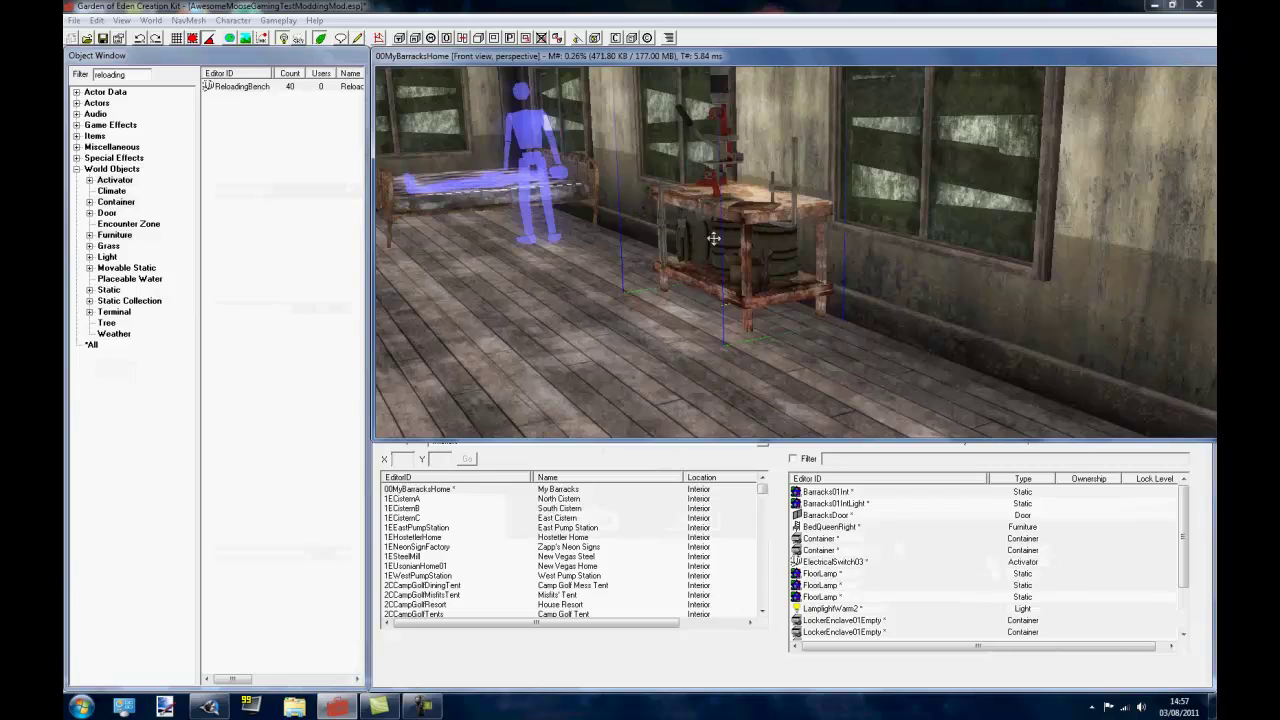
pyautogui.moveTo(713, 238); pyautogui.dragTo(577, 294, button='middle')
pyautogui.scroll(3, 616, 262)
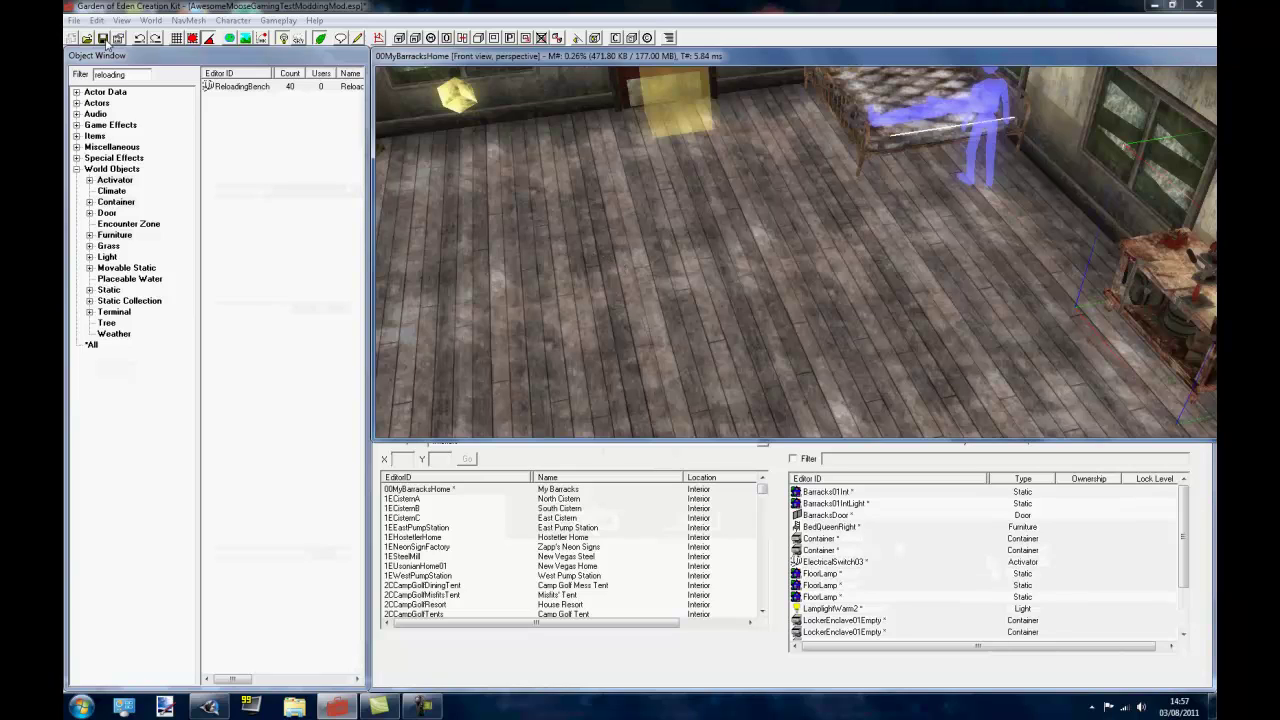
pyautogui.click(107, 256)
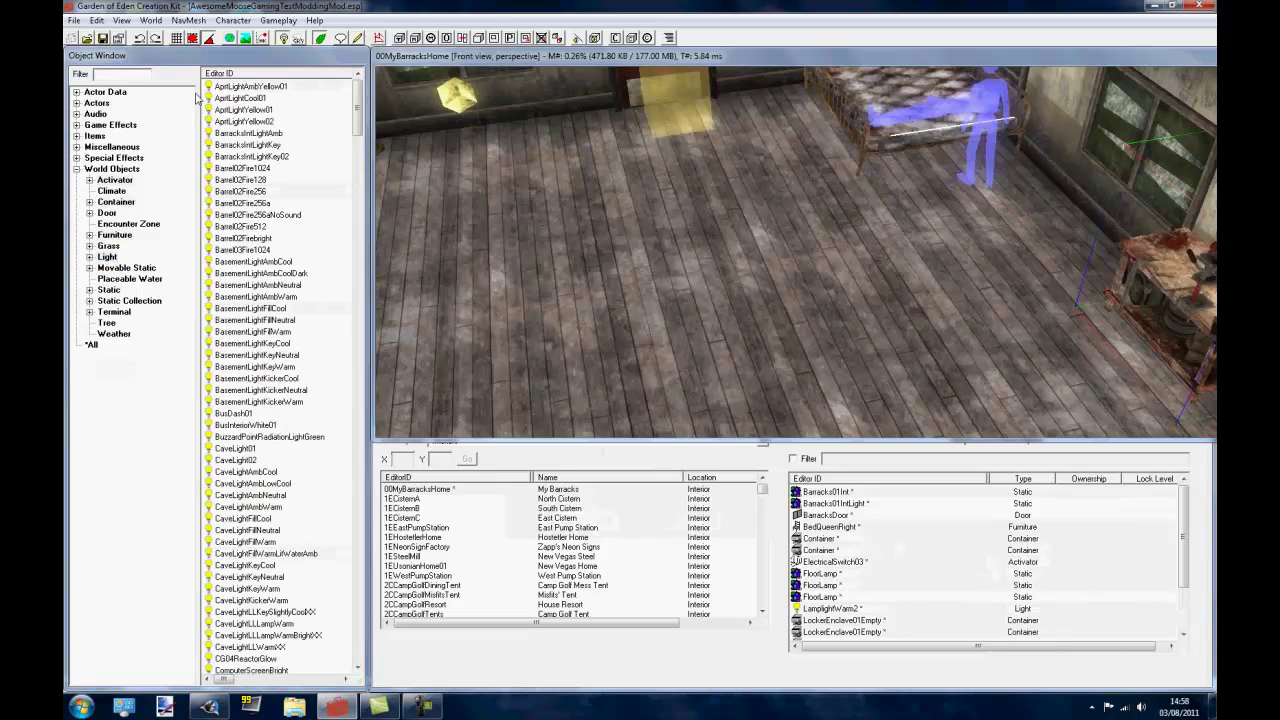
# Place a BasementLightFillCool light and slide a duplicate copy along the floor.
pyautogui.click(259, 215)
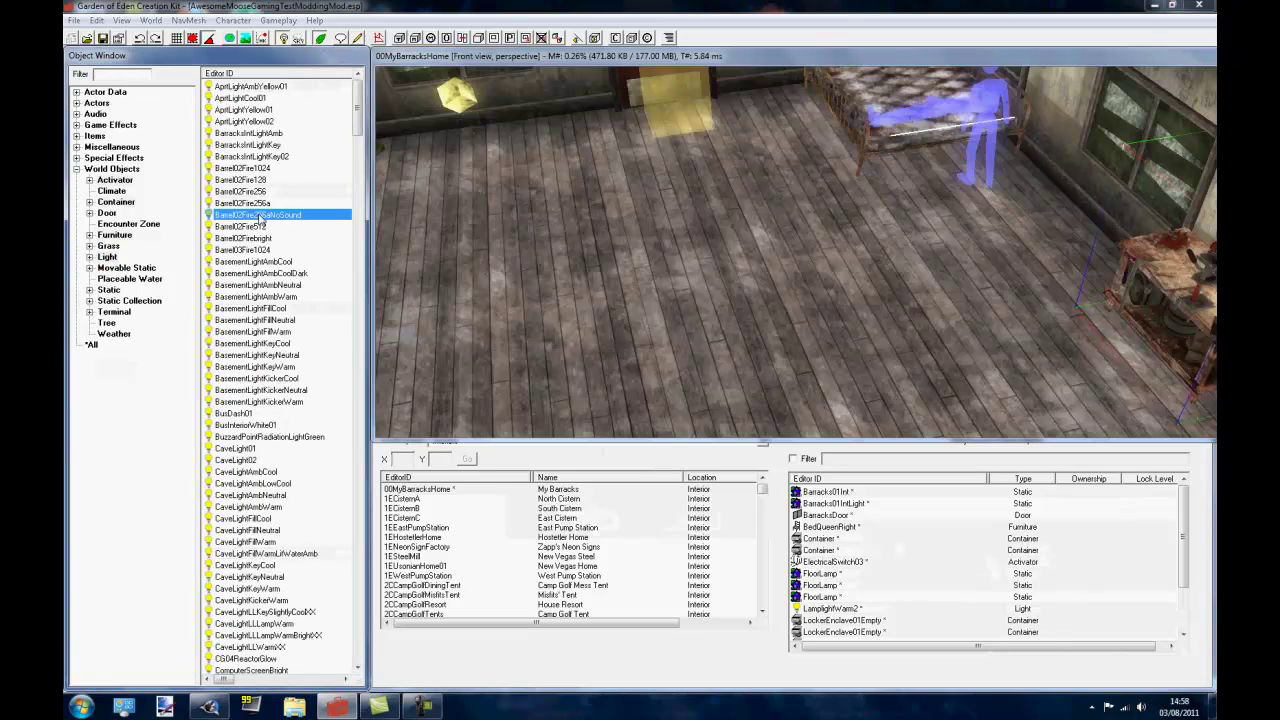
pyautogui.click(283, 286)
pyautogui.moveTo(248, 313); pyautogui.dragTo(731, 186)
pyautogui.scroll(-5, 731, 186)
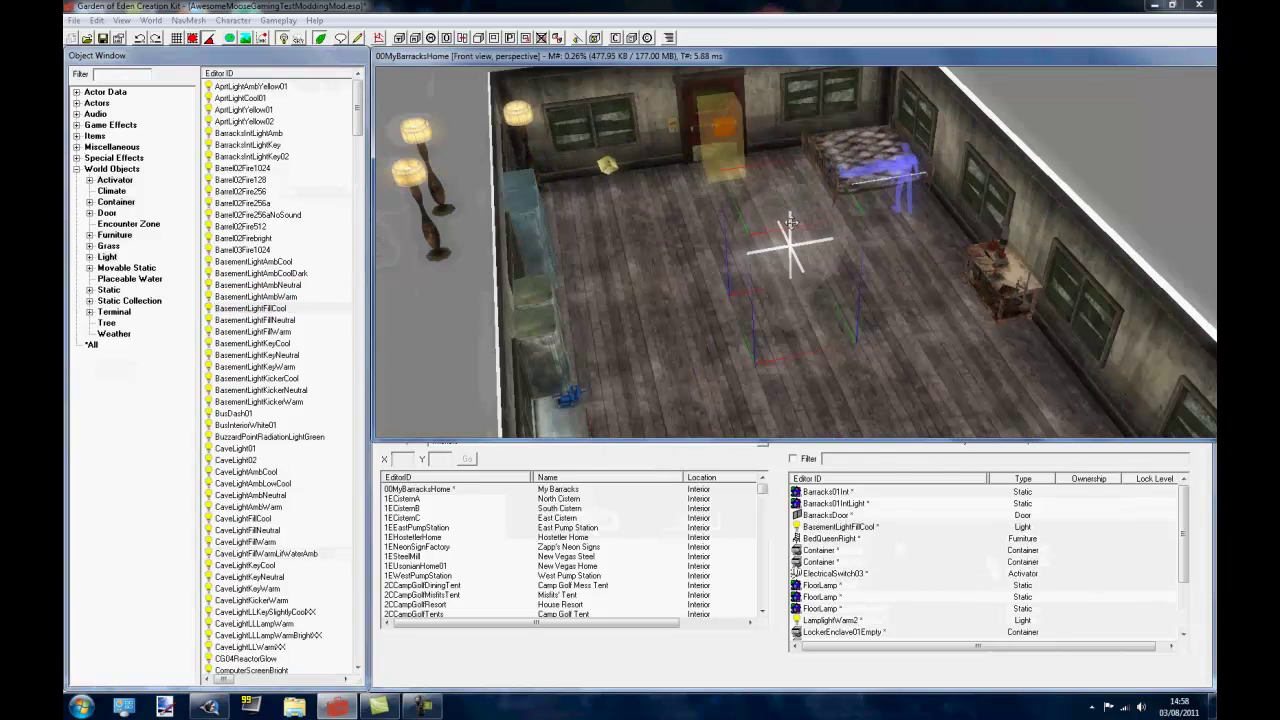
pyautogui.moveTo(790, 437)
pyautogui.mouseDown()
pyautogui.moveTo(860, 206)
pyautogui.moveTo(837, 320)
pyautogui.moveTo(830, 250)
pyautogui.moveTo(790, 302)
pyautogui.moveTo(777, 184)
pyautogui.moveTo(766, 214)
pyautogui.mouseUp()
pyautogui.scroll(-3, 662, 314)
pyautogui.moveTo(662, 314); pyautogui.dragTo(771, 165, button='middle')
pyautogui.hotkey('ctrl', 'd')
pyautogui.moveTo(771, 190); pyautogui.dragTo(760, 265)
pyautogui.moveTo(760, 484); pyautogui.dragTo(740, 345)
pyautogui.moveTo(740, 345); pyautogui.dragTo(760, 240, button='middle')
# Select a light inside the room and bring the view in to the lamp.
pyautogui.scroll(-10, 753, 311)
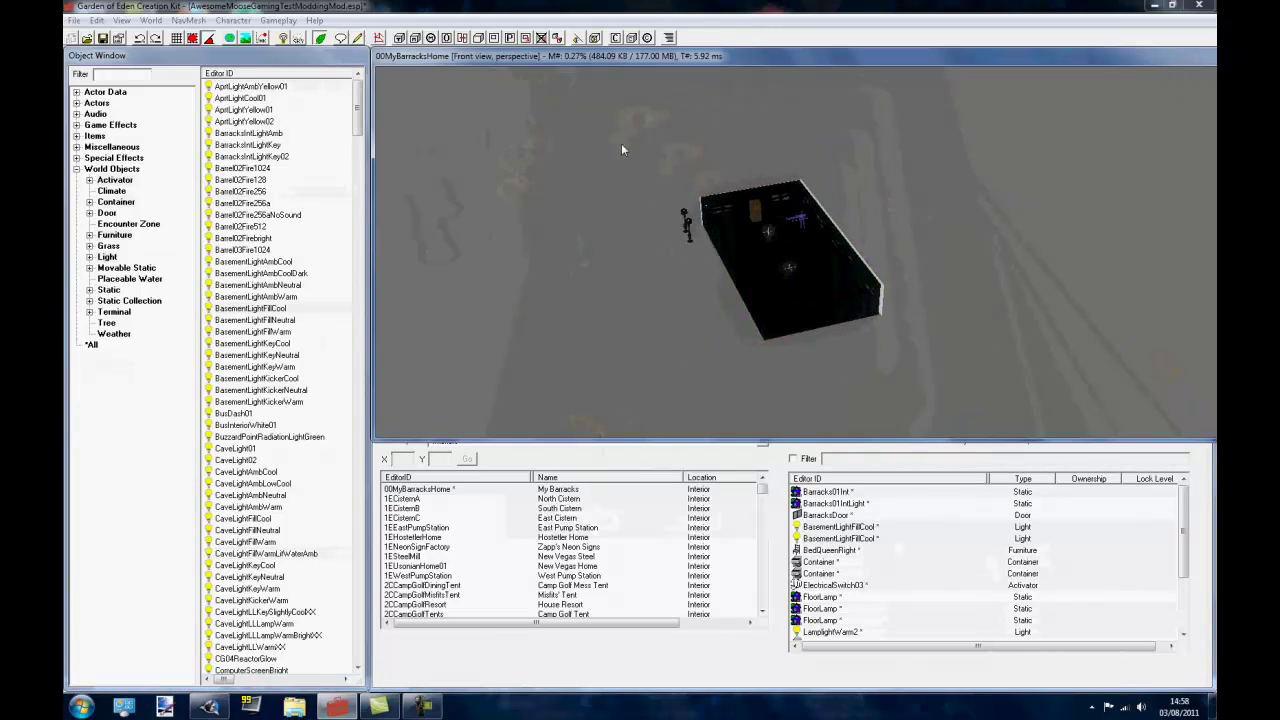
pyautogui.click(806, 267)
pyautogui.scroll(10, 806, 267)
pyautogui.click(761, 340)
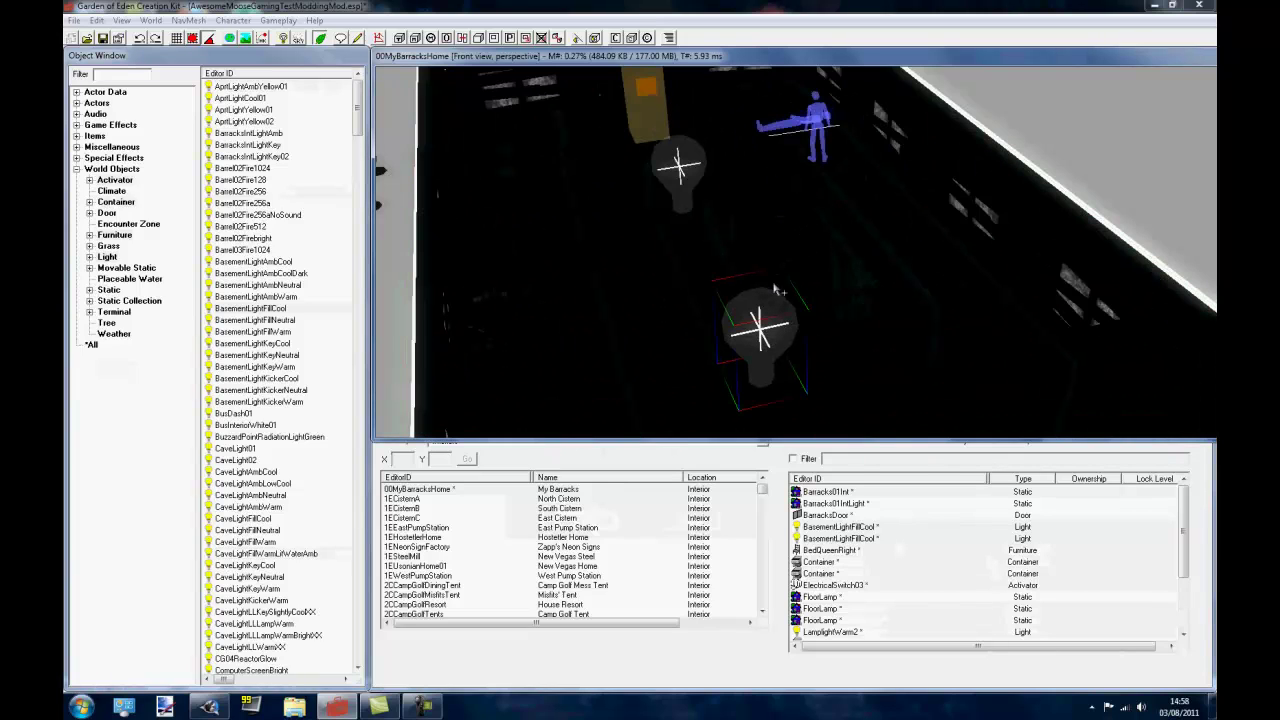
pyautogui.scroll(-10, 775, 290)
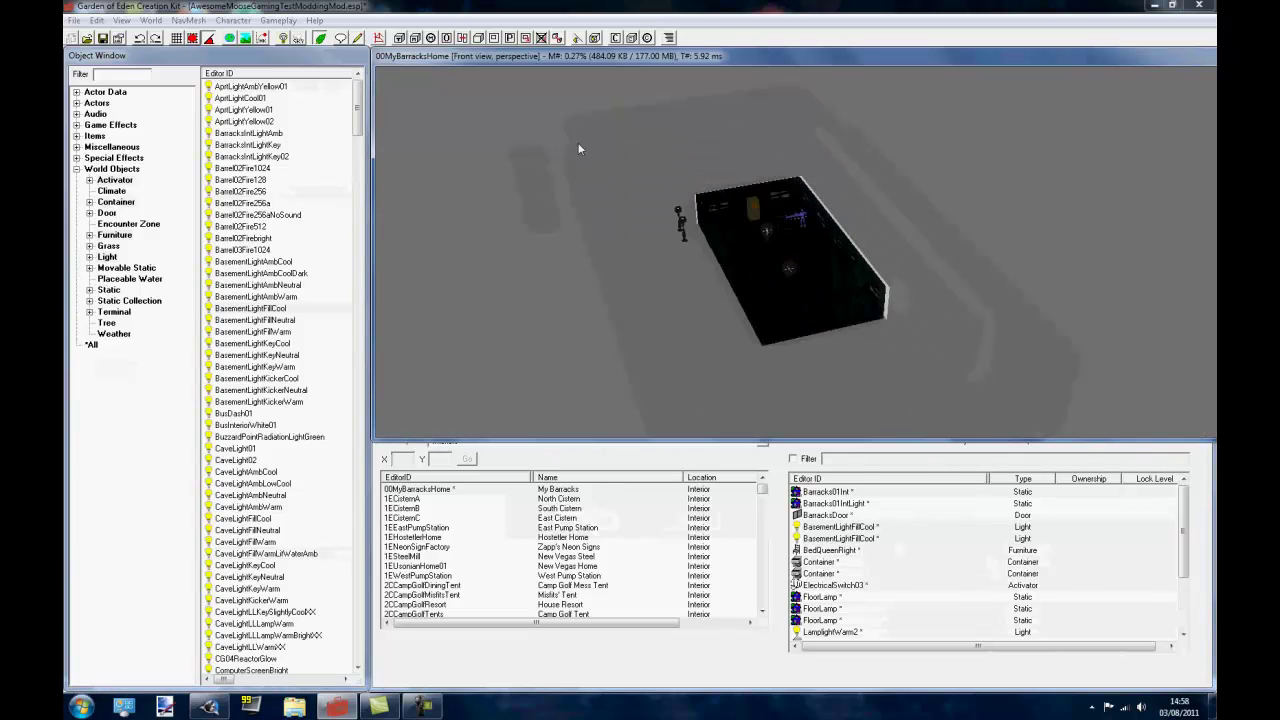
pyautogui.click(821, 281)
pyautogui.keyDown('shift'); pyautogui.moveTo(814, 299); pyautogui.dragTo(840, 293, button='middle'); pyautogui.keyUp('shift')
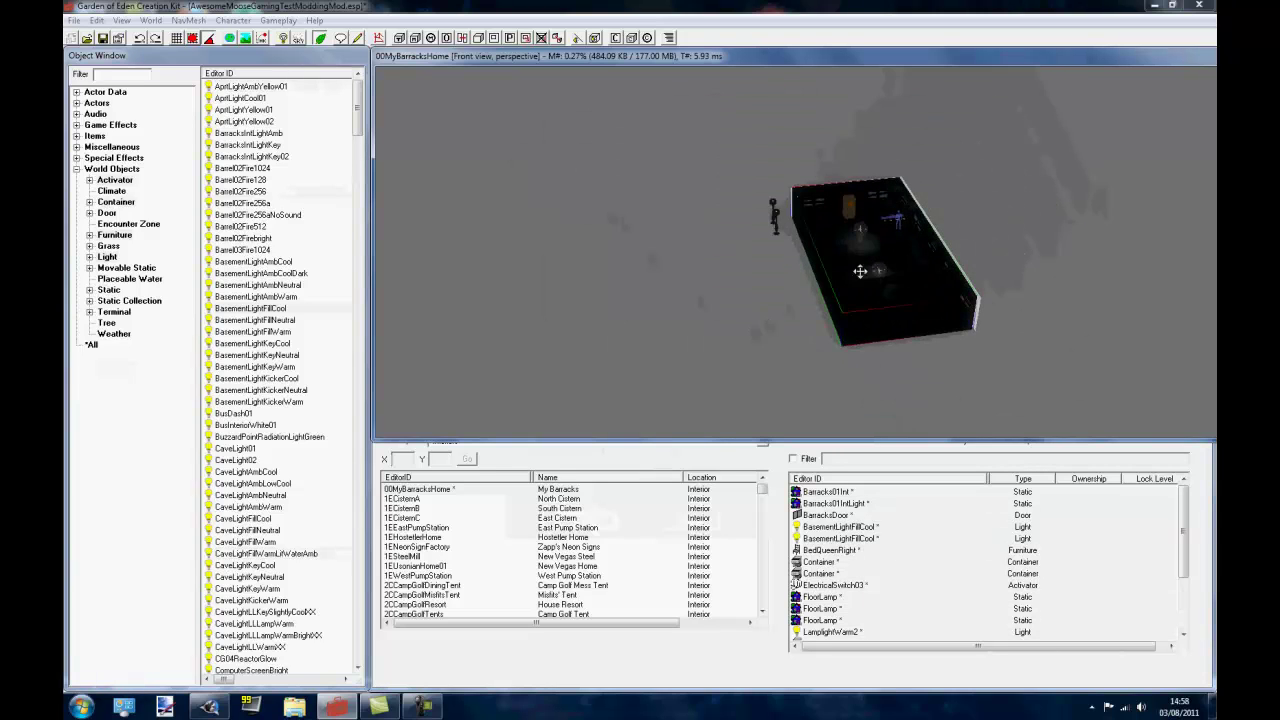
pyautogui.scroll(10, 798, 263)
pyautogui.keyDown('shift'); pyautogui.moveTo(566, 214); pyautogui.dragTo(754, 298, button='middle'); pyautogui.keyUp('shift')
# Save the placed light's base as a new BasementLightFillCool22 light form, then orbit toward the lockers.
pyautogui.doubleClick(860, 254)
pyautogui.click(739, 203)
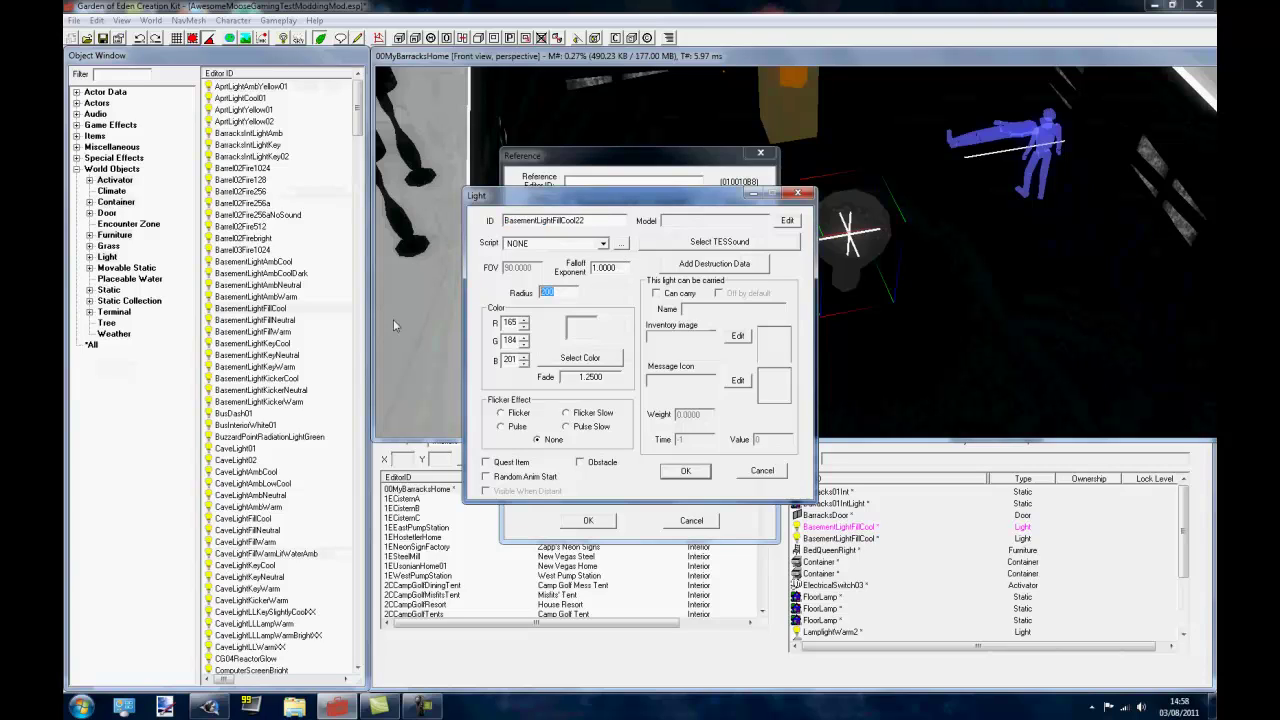
pyautogui.click(676, 474)
pyautogui.click(686, 416)
pyautogui.click(592, 522)
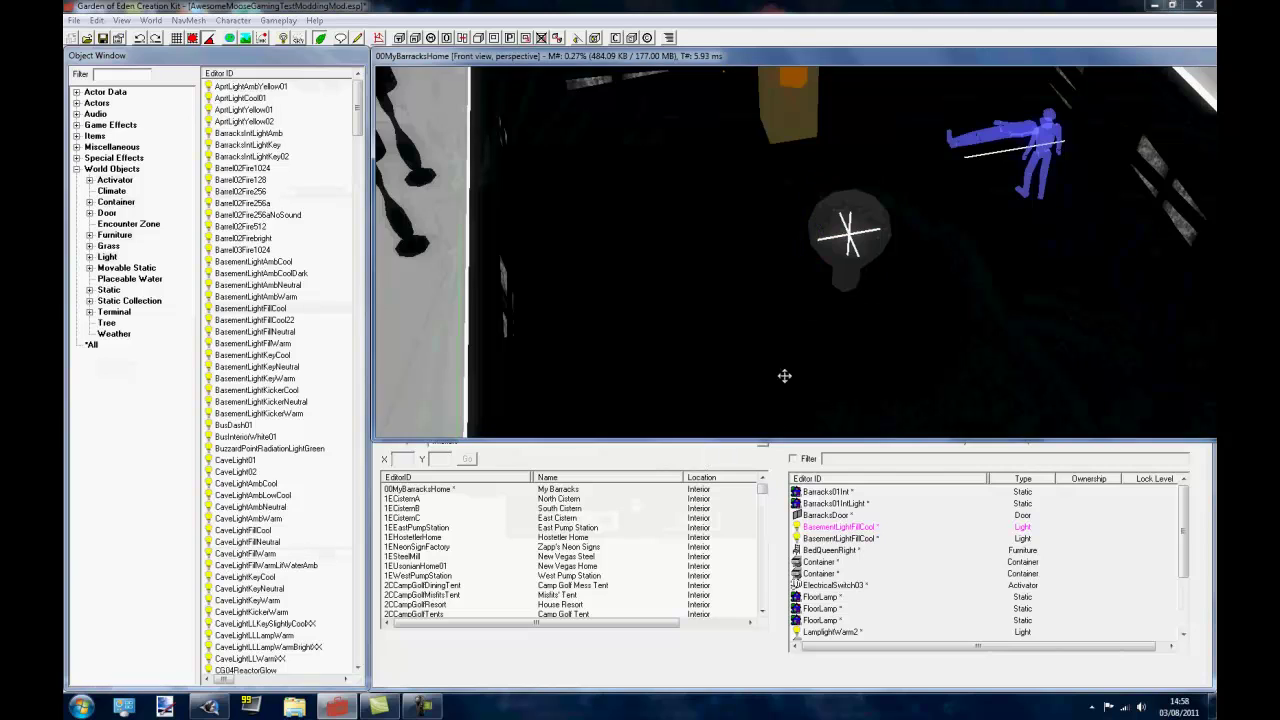
pyautogui.scroll(-10, 683, 236)
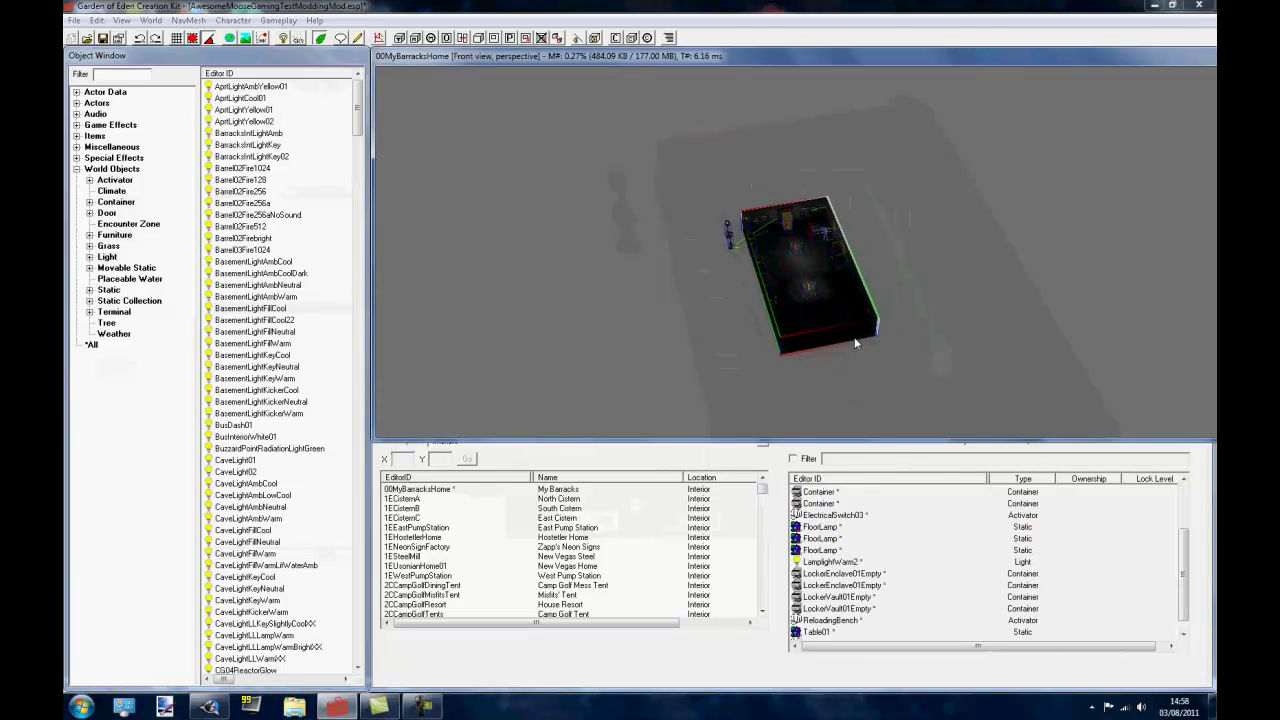
pyautogui.scroll(10, 758, 197)
pyautogui.keyDown('shift'); pyautogui.moveTo(758, 197); pyautogui.dragTo(968, 216, button='middle'); pyautogui.keyUp('shift')
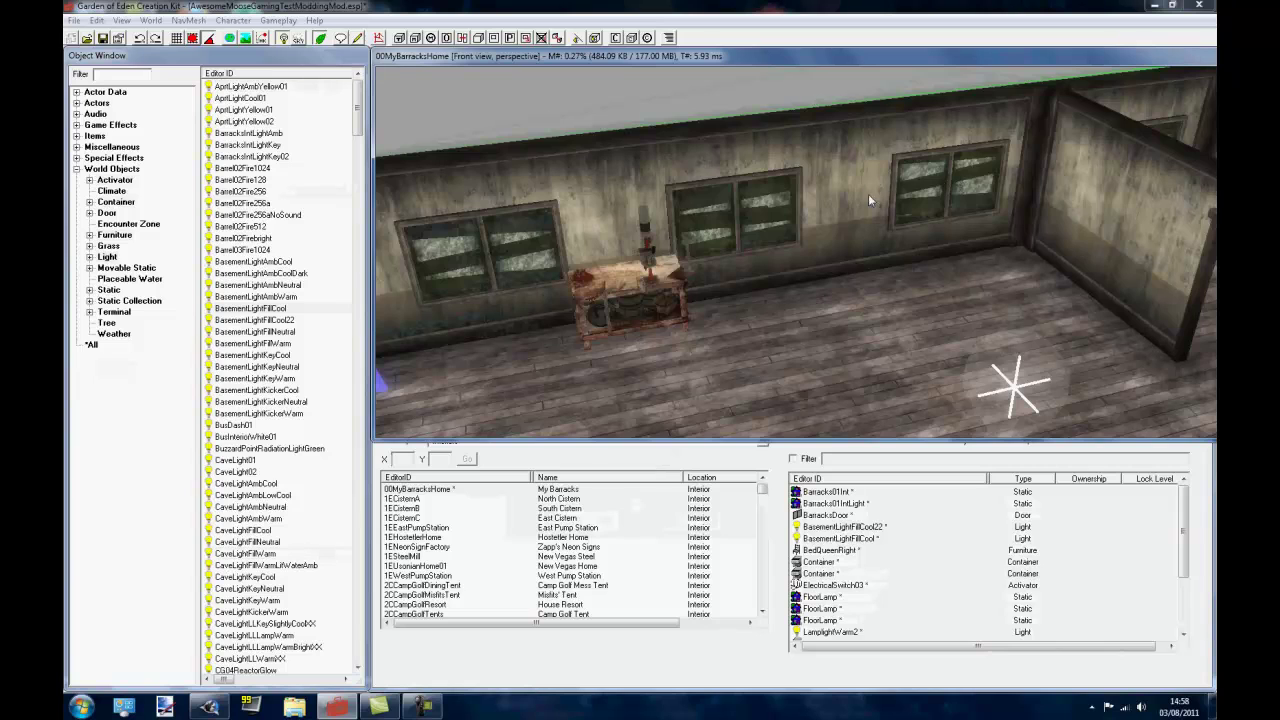
pyautogui.scroll(5, 861, 199)
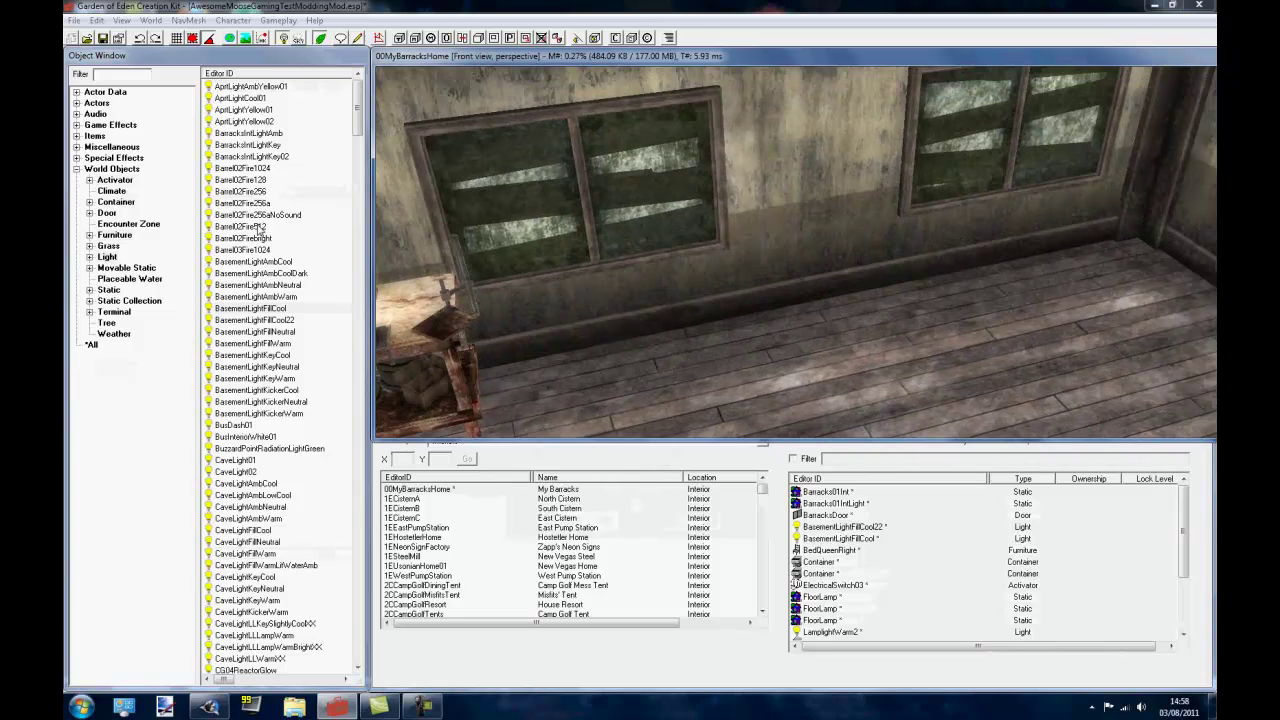
# Browse the container list, previewing footlockers, Locker01Hospital and LootAmmoBox5mmBigLock.
pyautogui.click(108, 203)
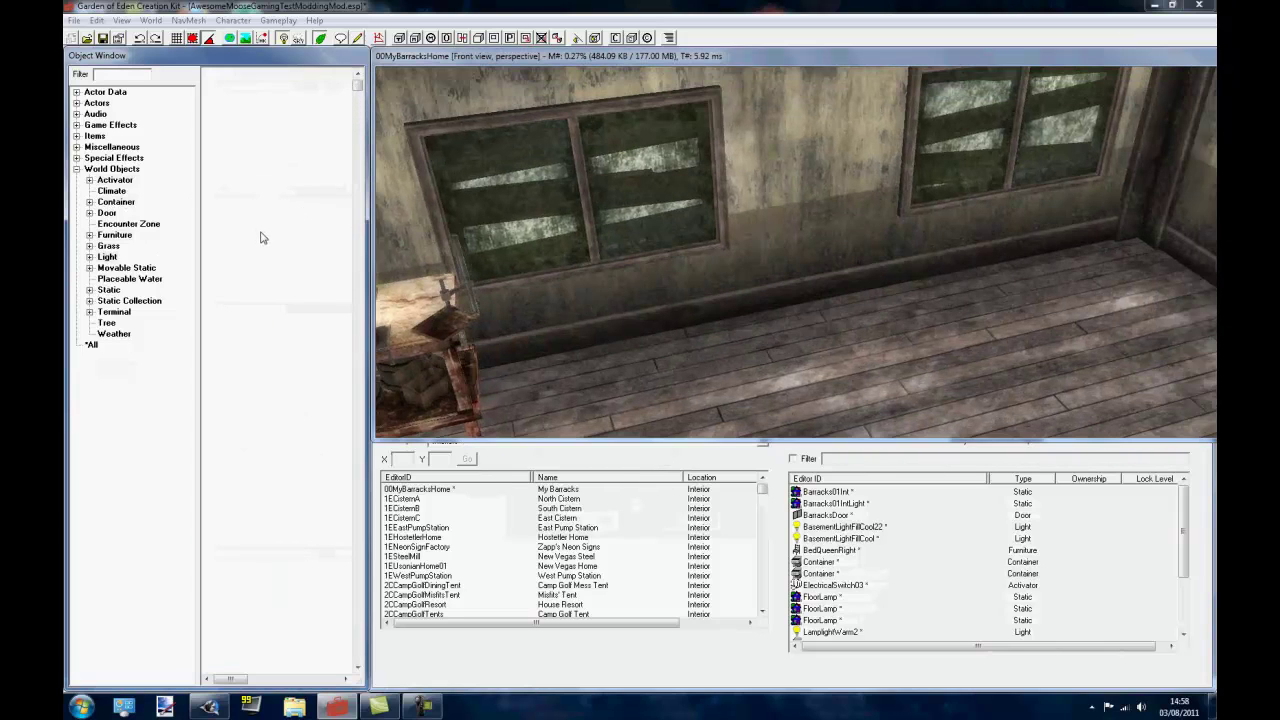
pyautogui.scroll(-5, 261, 310)
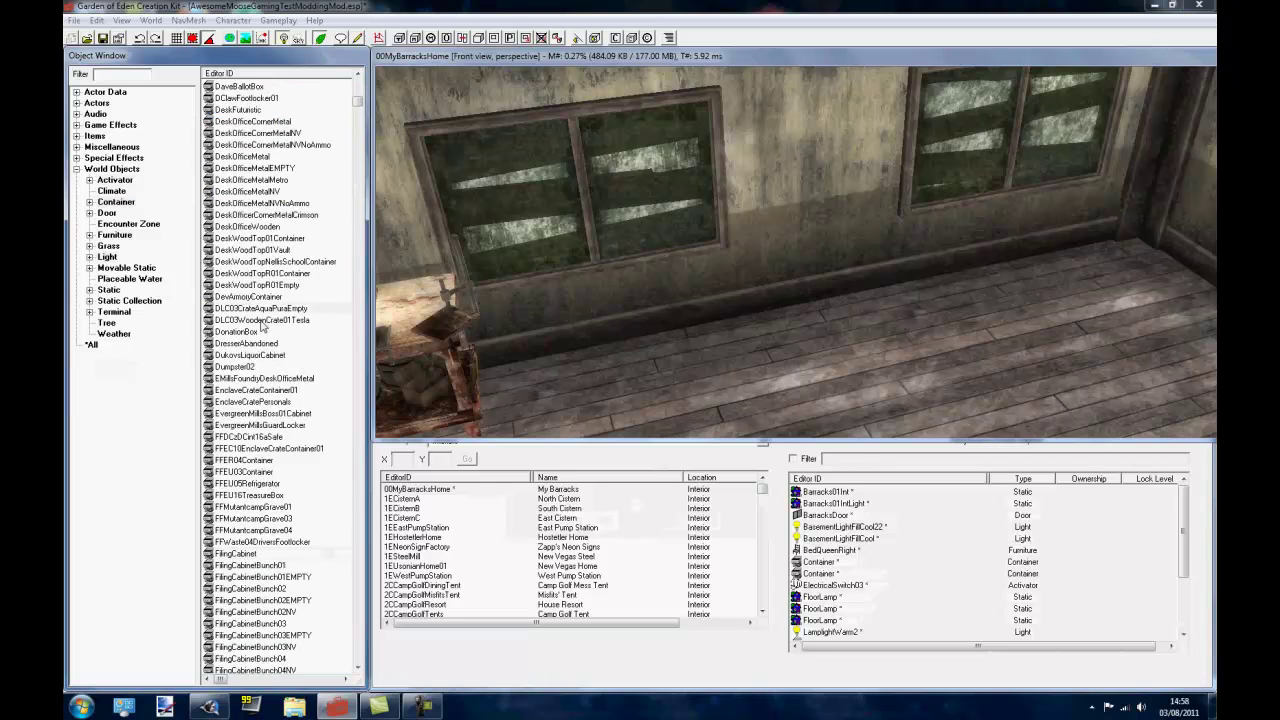
pyautogui.scroll(-15, 262, 328)
pyautogui.click(255, 298)
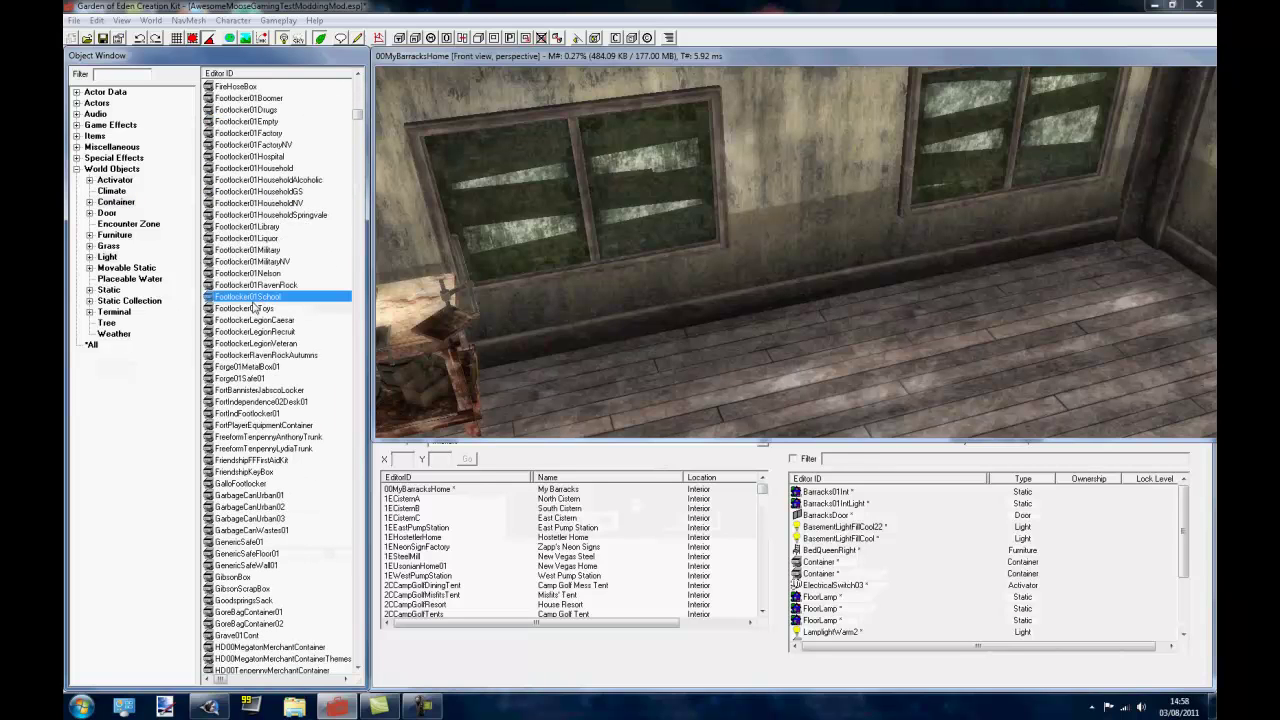
pyautogui.click(218, 309)
pyautogui.scroll(-8, 270, 340)
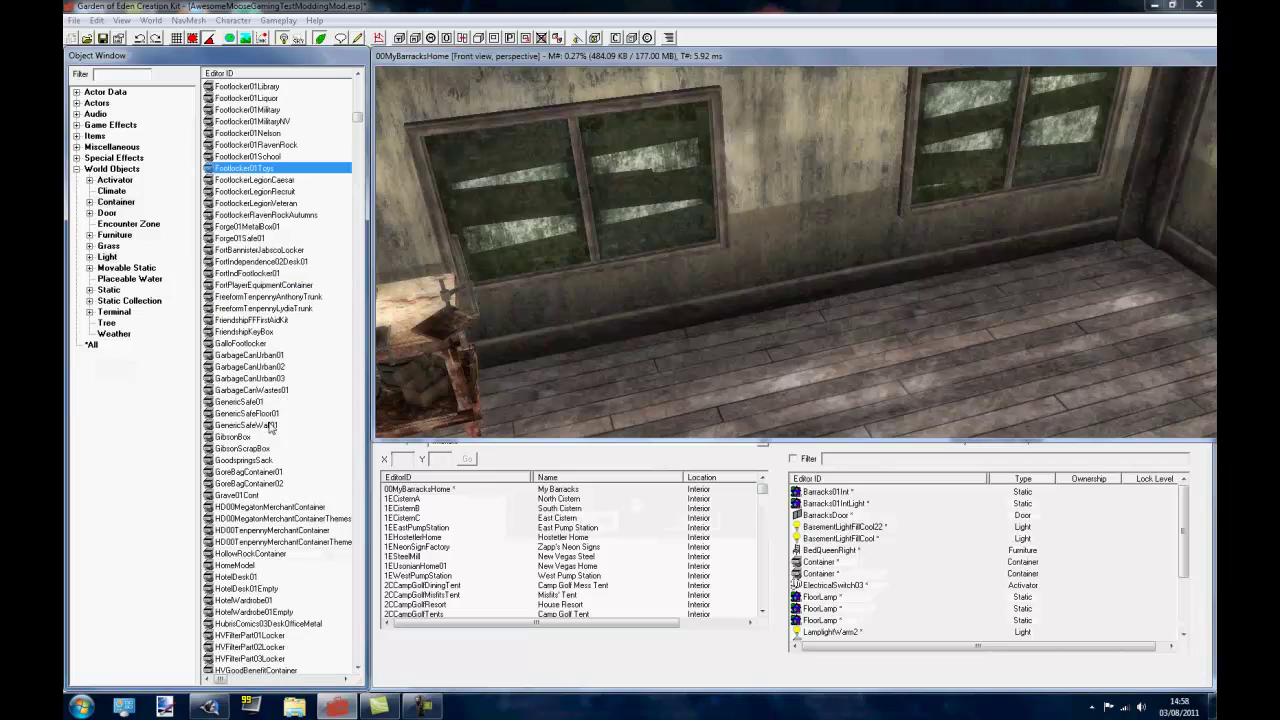
pyautogui.click(250, 368)
pyautogui.scroll(-4, 250, 380)
pyautogui.click(250, 413)
pyautogui.scroll(-7, 250, 420)
pyautogui.click(248, 439)
pyautogui.scroll(-15, 250, 455)
pyautogui.click(262, 460)
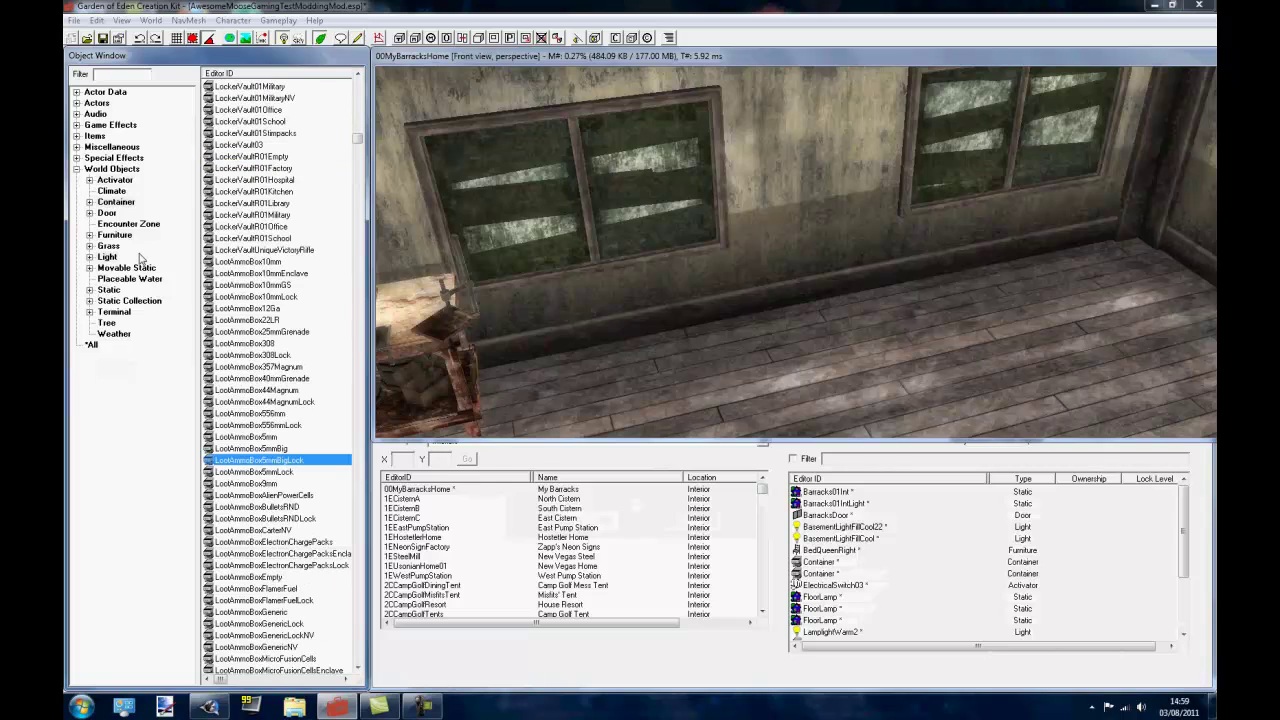
# Filter statics for 'shelves' and place ShelvesMetal01 by the windowed wall, turned to run along it.
pyautogui.click(136, 76)
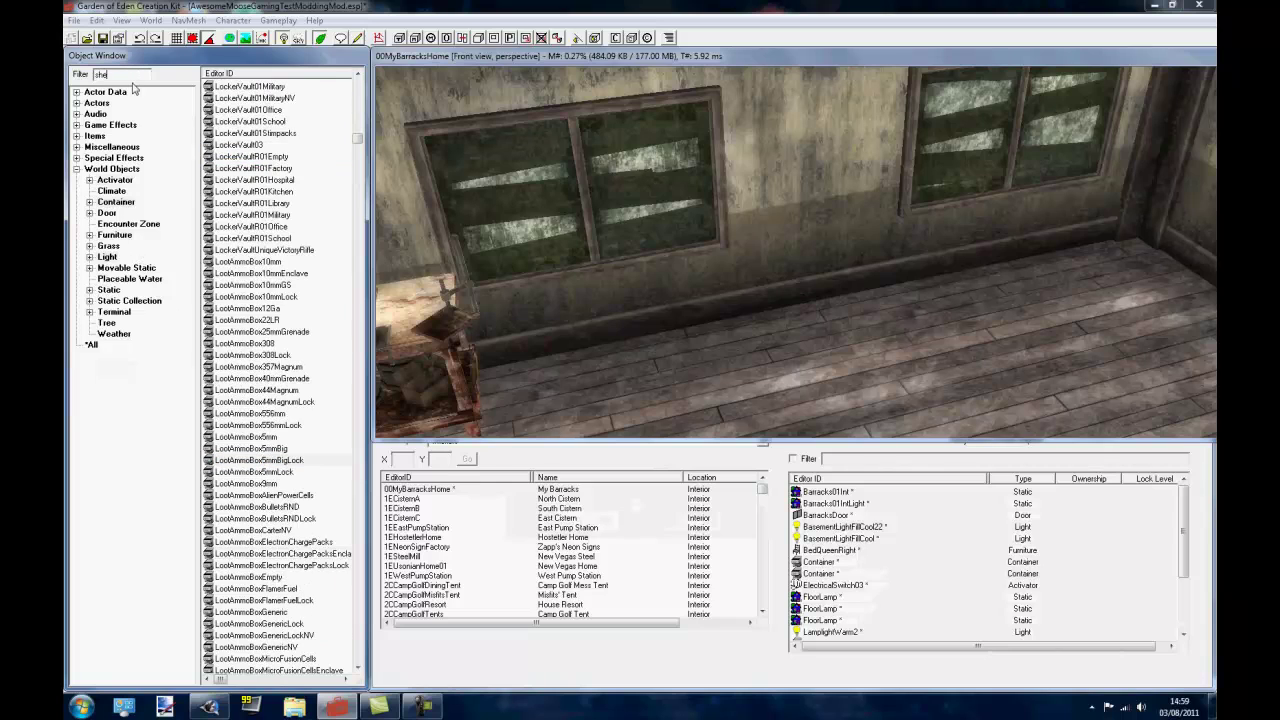
pyautogui.write('shelves')
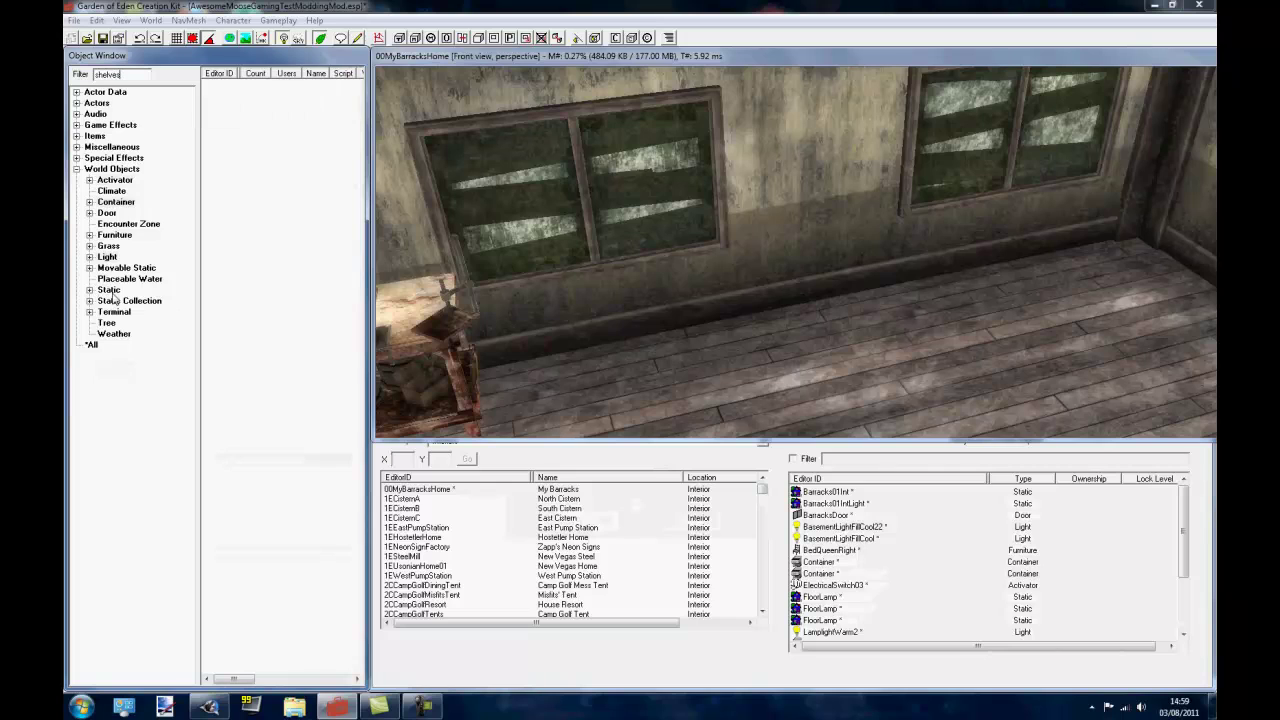
pyautogui.click(110, 290)
pyautogui.click(225, 203)
pyautogui.click(238, 110)
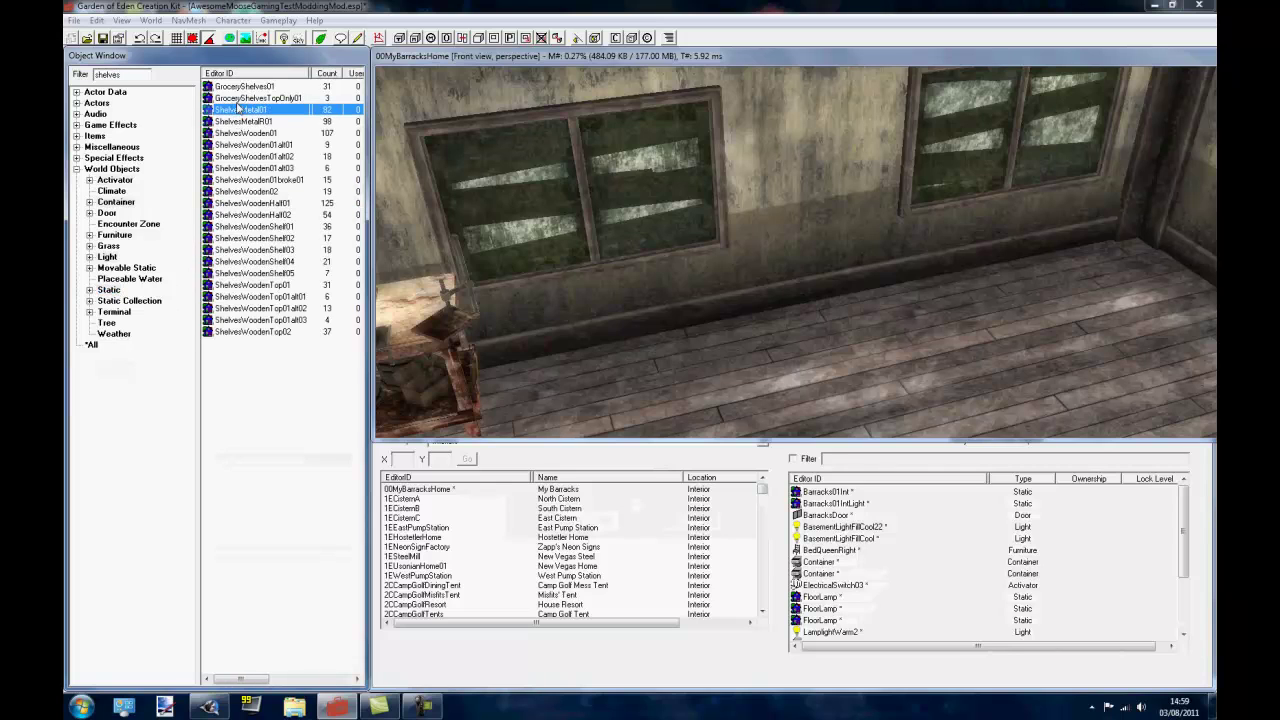
pyautogui.moveTo(897, 176); pyautogui.dragTo(843, 363)
pyautogui.moveTo(843, 363); pyautogui.dragTo(770, 150, button='right')
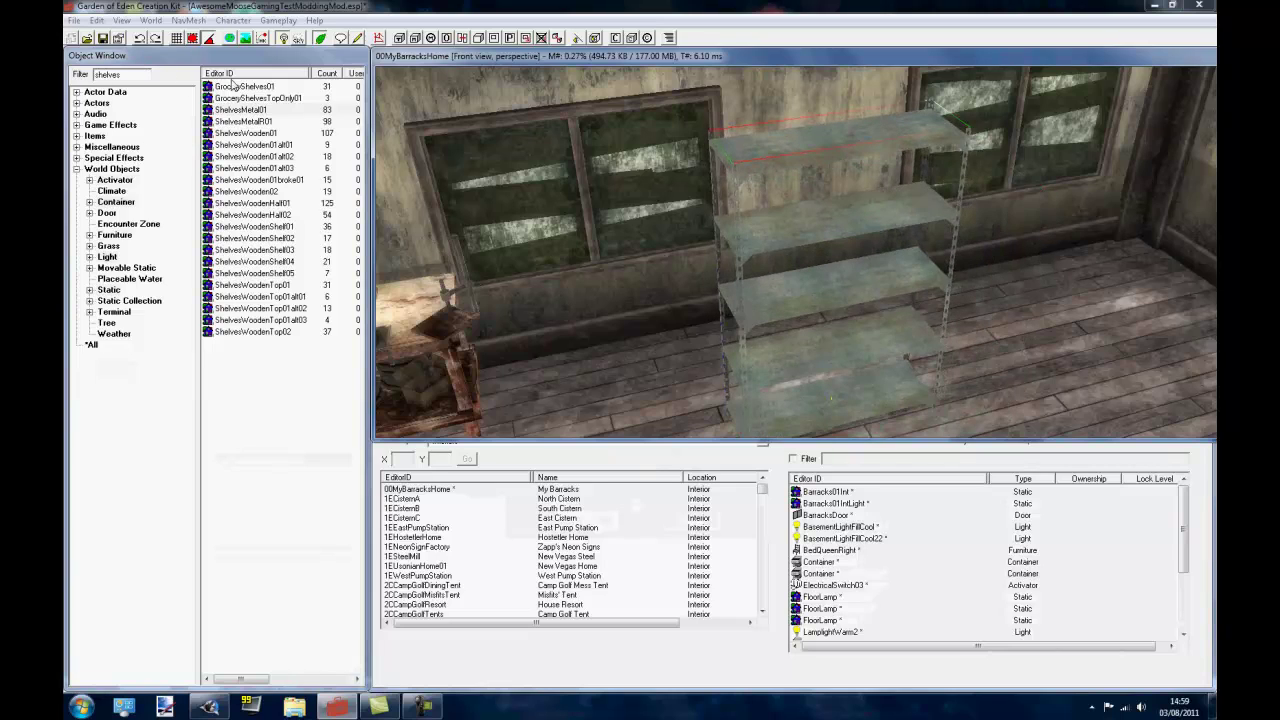
pyautogui.moveTo(758, 267); pyautogui.dragTo(806, 74, button='right')
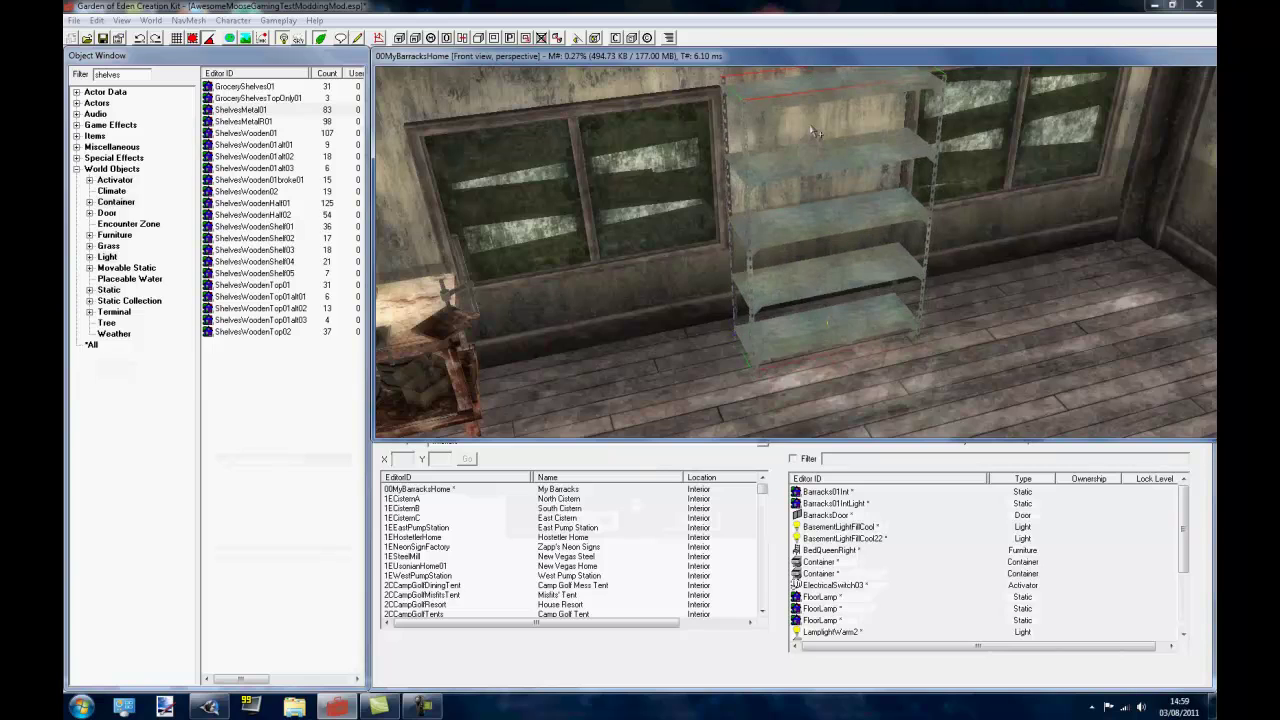
# Nudge the metal shelf back against the wall, checking it from above and front-on.
pyautogui.moveTo(800, 154)
pyautogui.keyDown('shift'); pyautogui.mouseDown(button='middle')
pyautogui.moveTo(796, 341)
pyautogui.moveTo(811, 173)
pyautogui.mouseUp(button='middle'); pyautogui.keyUp('shift')
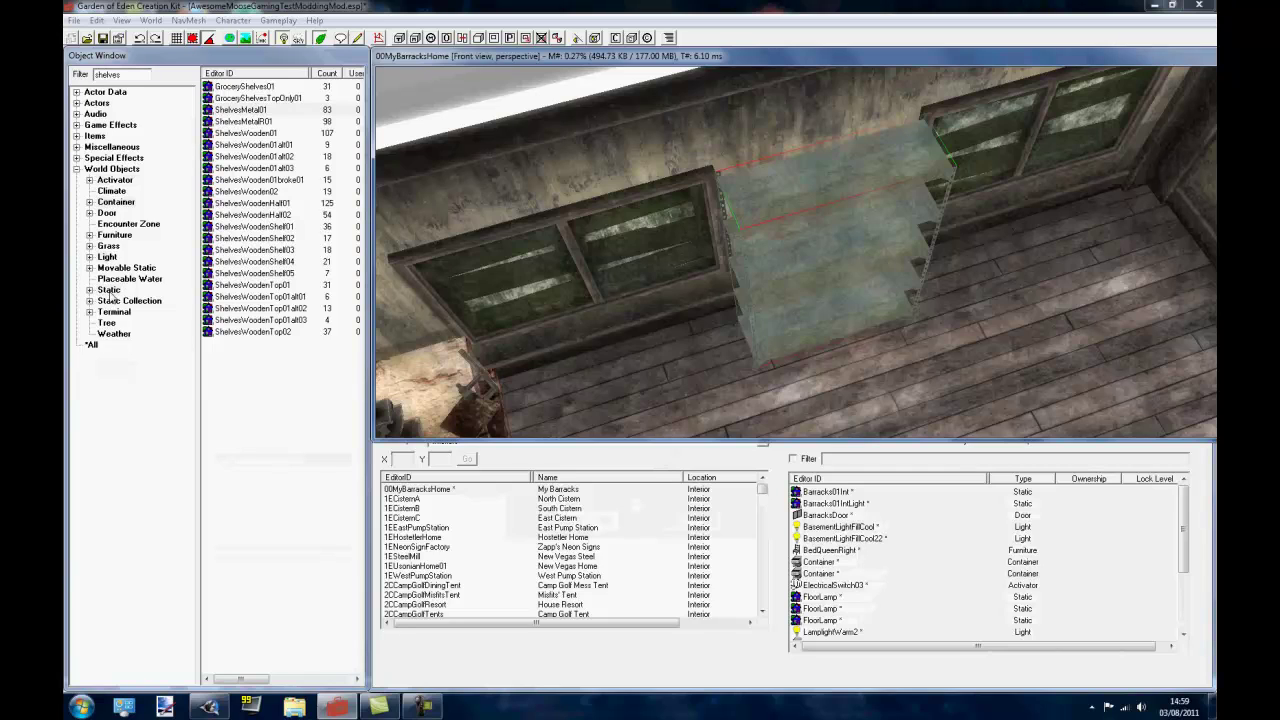
pyautogui.moveTo(787, 297); pyautogui.dragTo(793, 259)
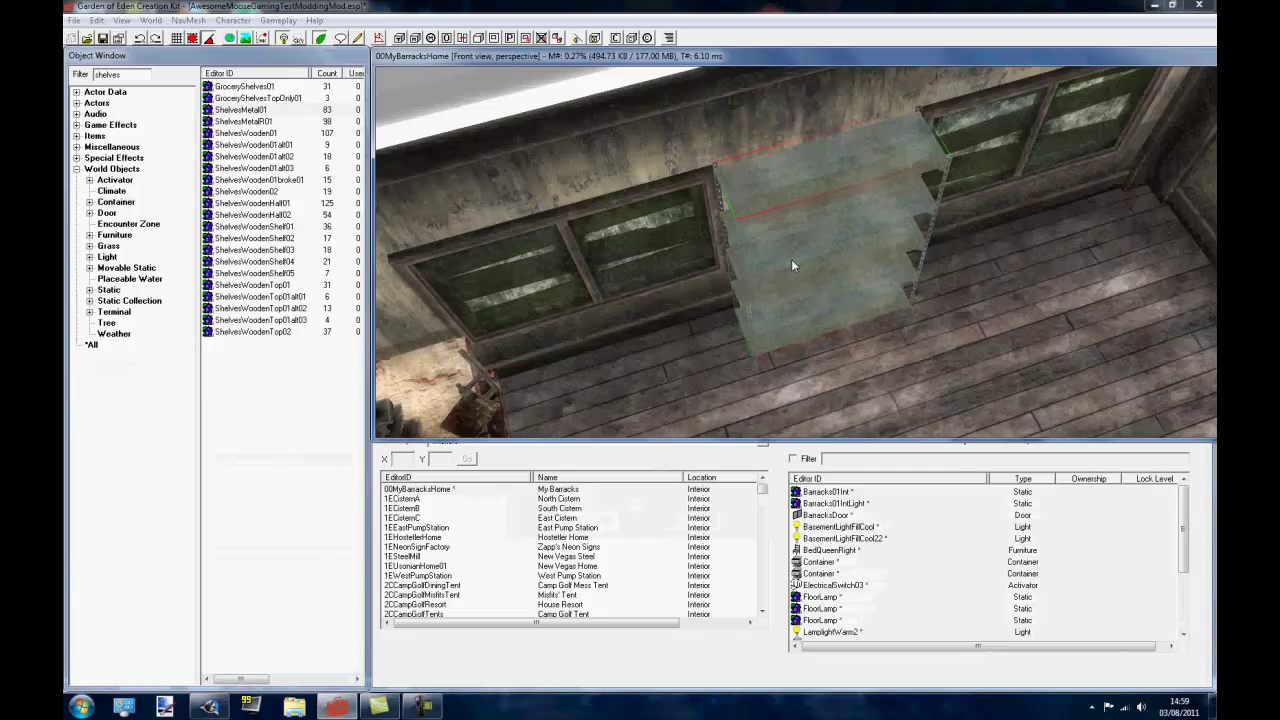
pyautogui.keyDown('shift'); pyautogui.moveTo(792, 262); pyautogui.dragTo(892, 268, button='middle'); pyautogui.keyUp('shift')
pyautogui.scroll(5, 892, 268)
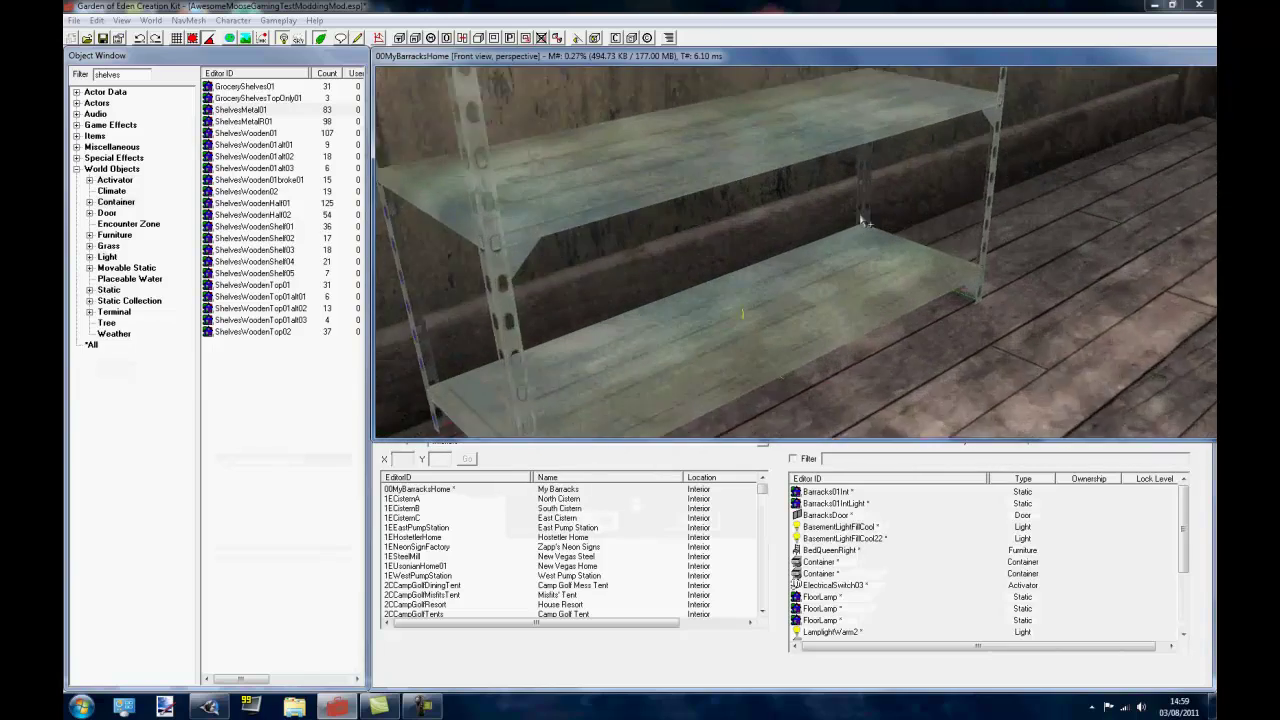
pyautogui.scroll(2, 745, 265)
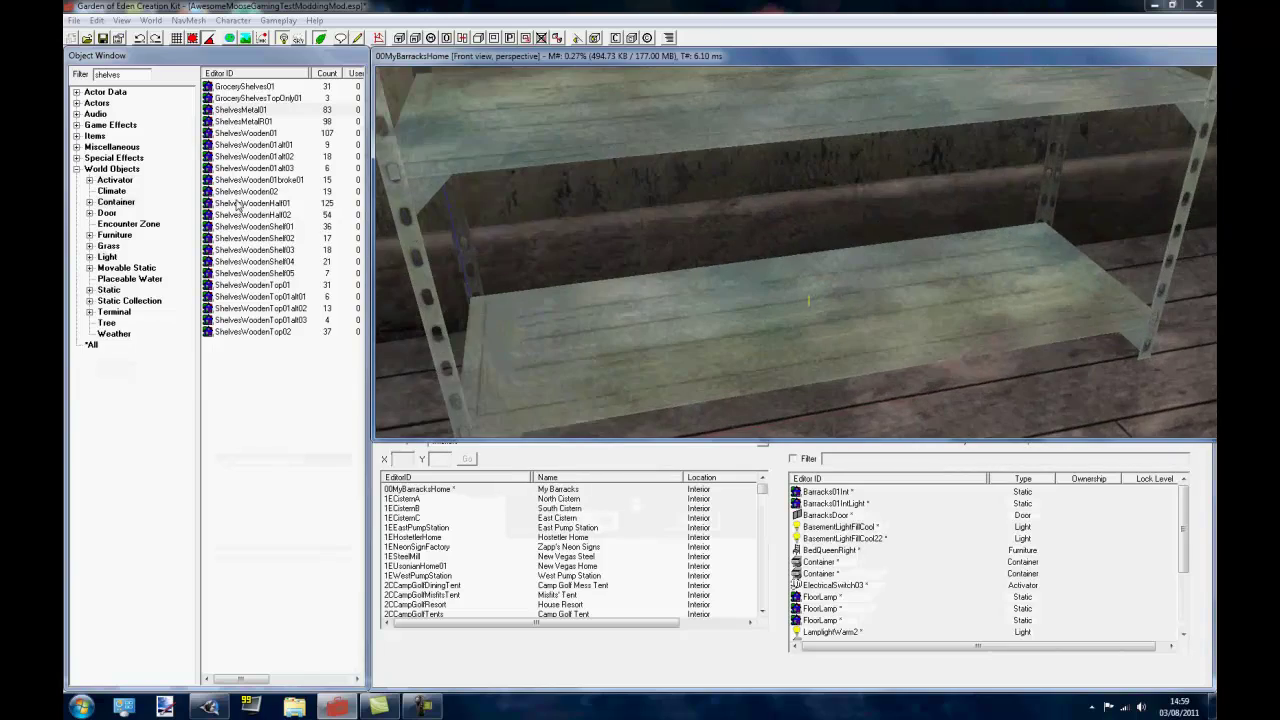
# Place a LootAmmoBox10mmLock ammo box from the AMMO-filtered containers onto the shelf.
pyautogui.click(127, 204)
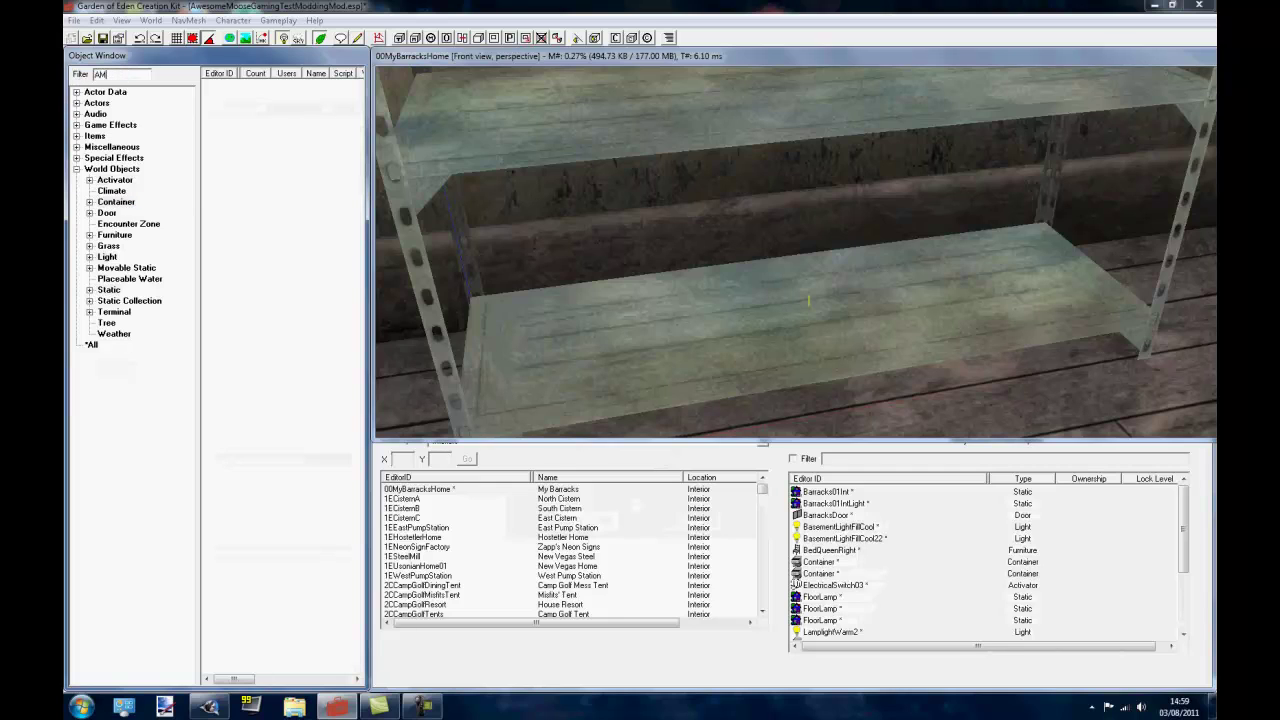
pyautogui.click(246, 122)
pyautogui.click(255, 111)
pyautogui.click(247, 132)
pyautogui.click(247, 146)
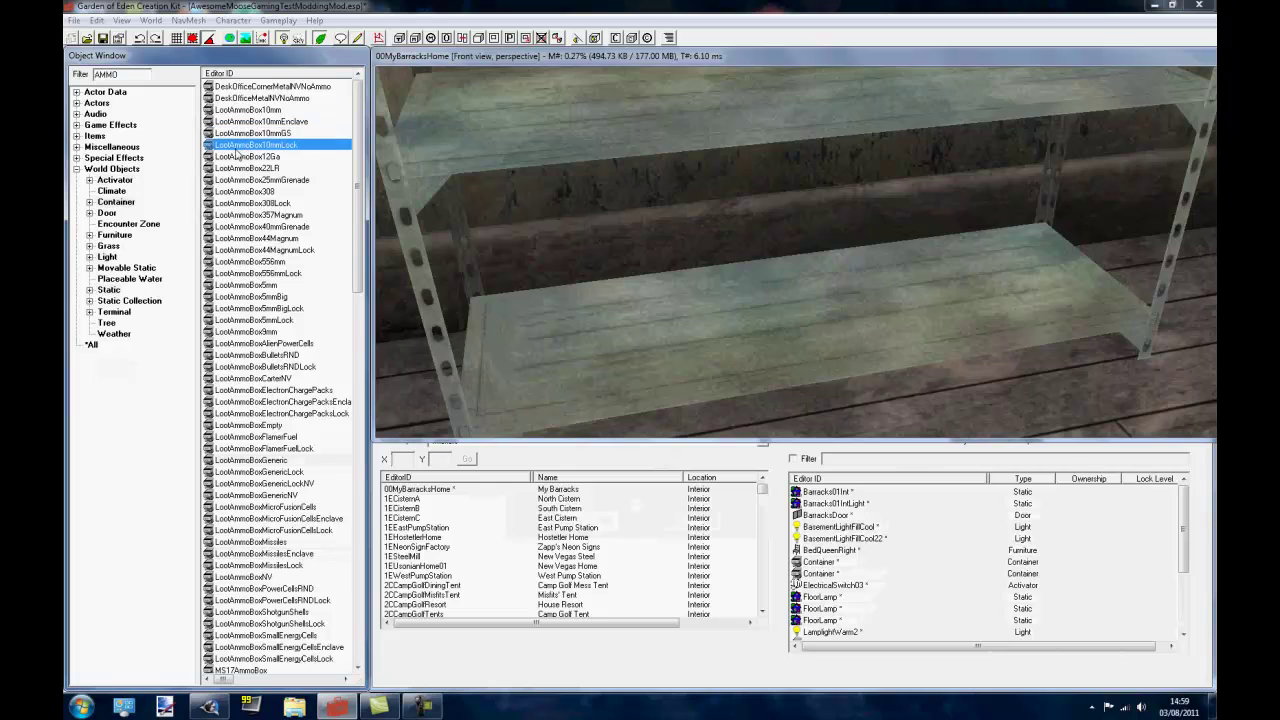
pyautogui.moveTo(237, 156); pyautogui.dragTo(869, 253)
# Duplicate the ammo box into a side-by-side pair and copy the pair onto the upper shelf.
pyautogui.hotkey('ctrl', 'd')
pyautogui.moveTo(869, 253); pyautogui.dragTo(840, 312, button='right')
pyautogui.keyDown('shift'); pyautogui.moveTo(840, 312); pyautogui.dragTo(900, 229, button='middle'); pyautogui.keyUp('shift')
pyautogui.scroll(-5, 797, 302)
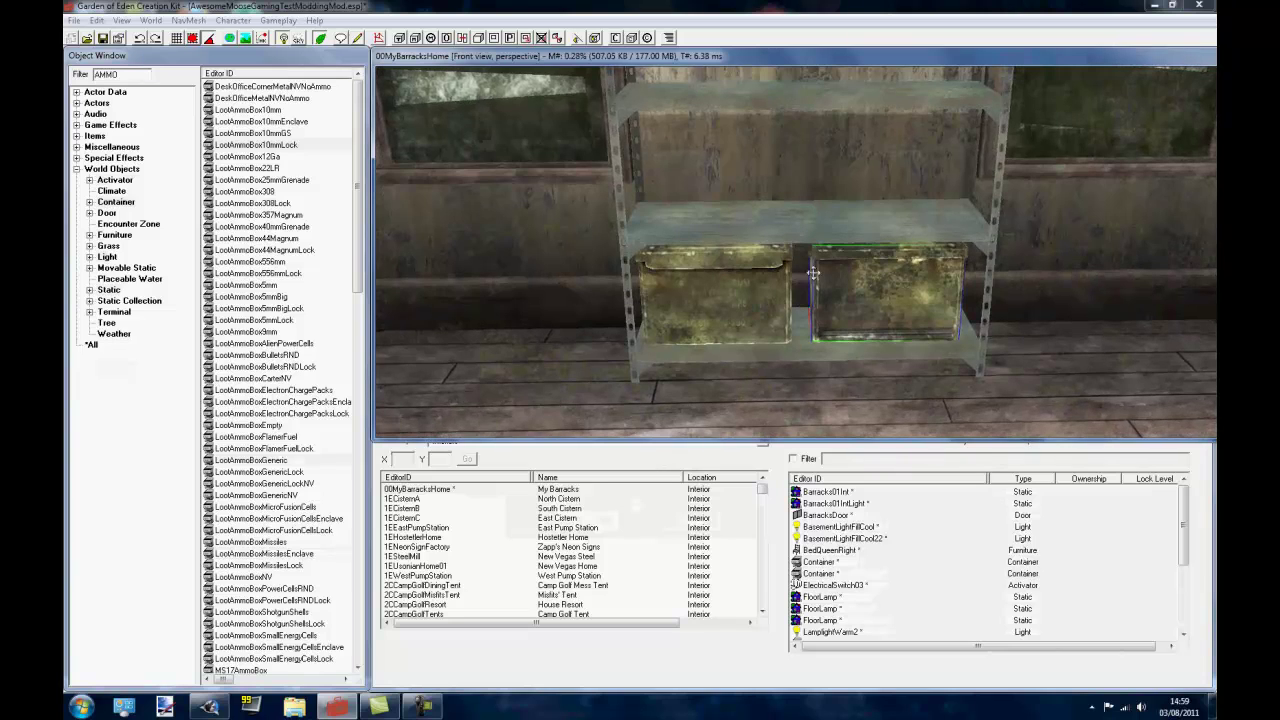
pyautogui.click(695, 280)
pyautogui.moveTo(696, 212); pyautogui.dragTo(696, 150)
pyautogui.scroll(3, 792, 327)
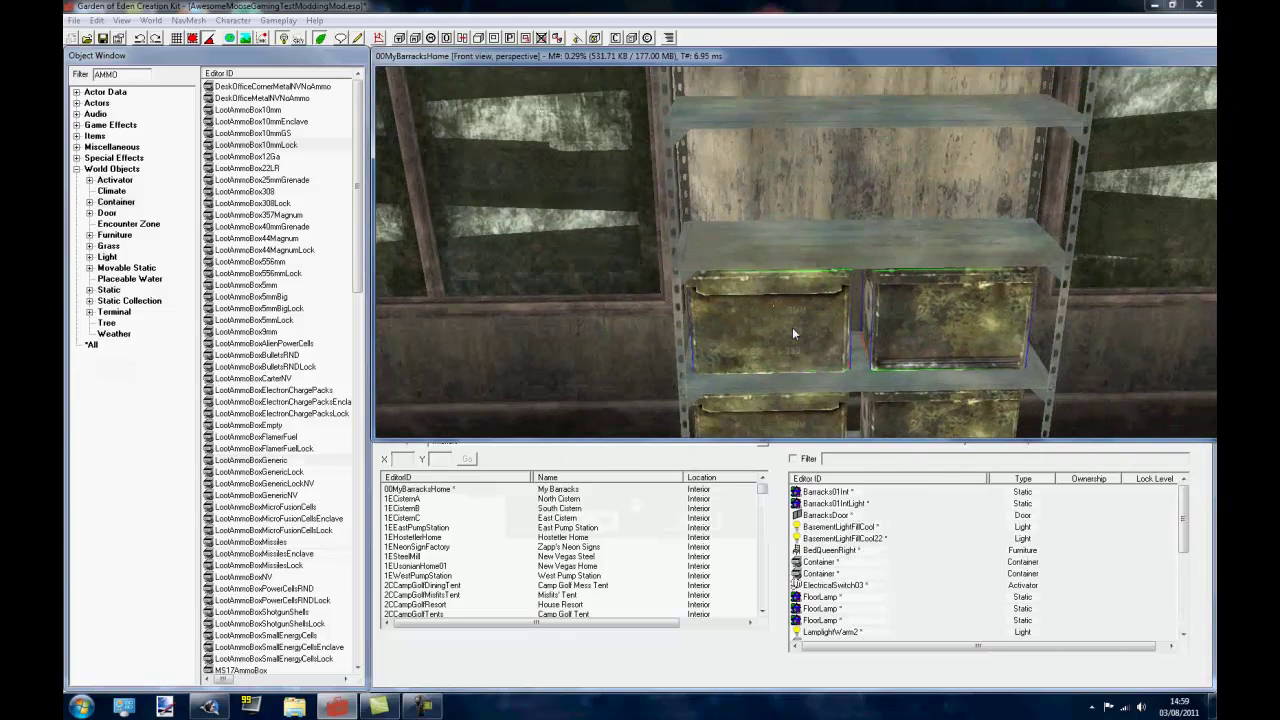
pyautogui.hotkey('ctrl', 'd')
pyautogui.moveTo(906, 313); pyautogui.dragTo(800, 240)
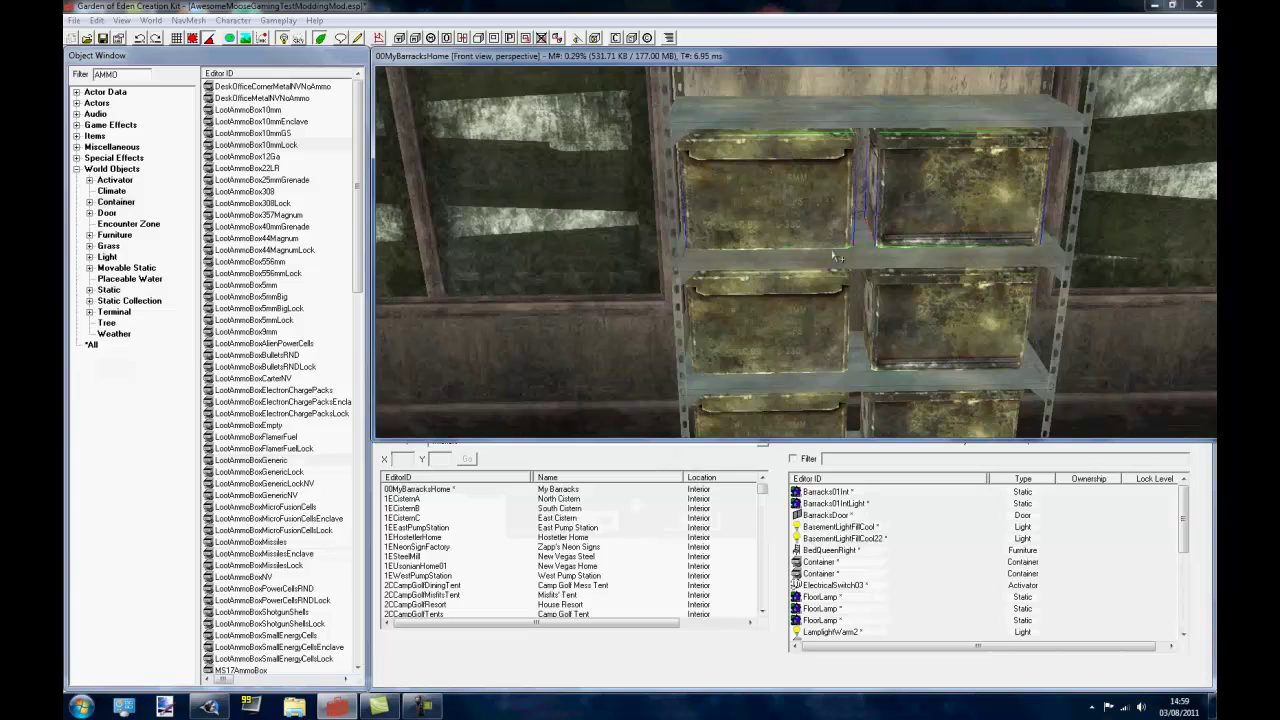
# Move an ammo box up to the top shelf and fill the empty middle-shelf spot.
pyautogui.click(770, 200)
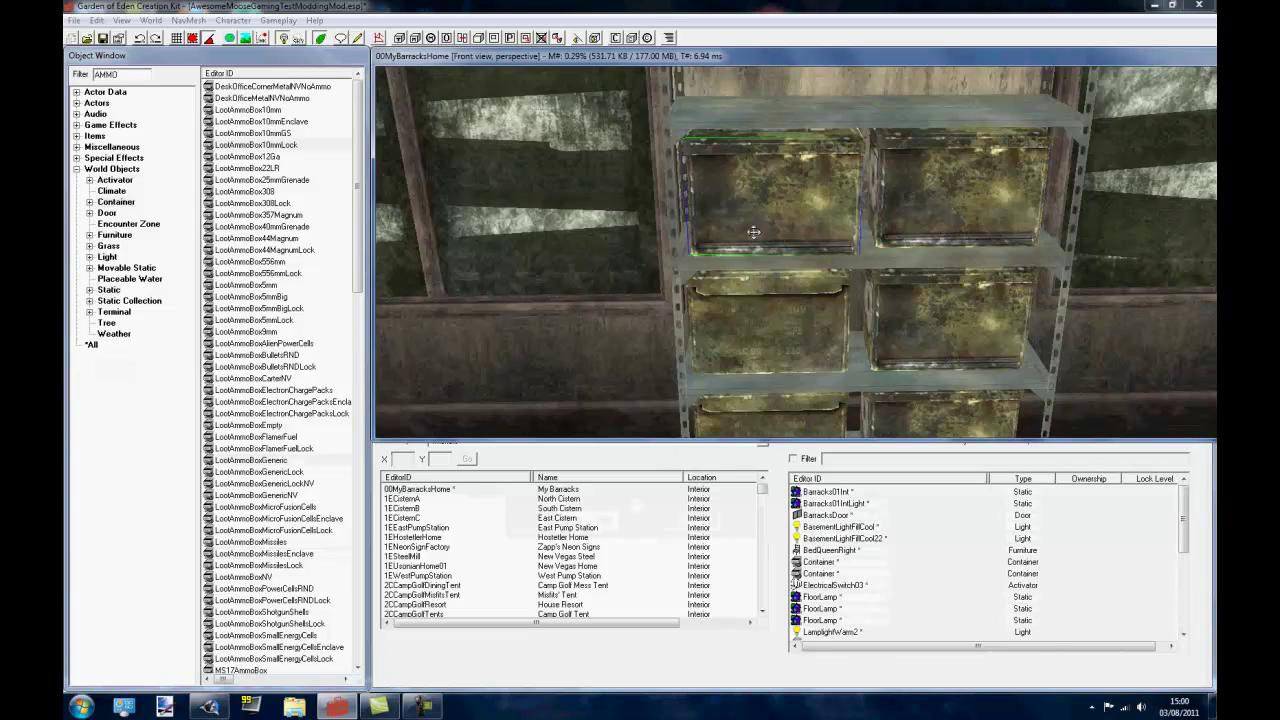
pyautogui.scroll(-3, 790, 255)
pyautogui.moveTo(790, 255); pyautogui.dragTo(817, 281, button='middle')
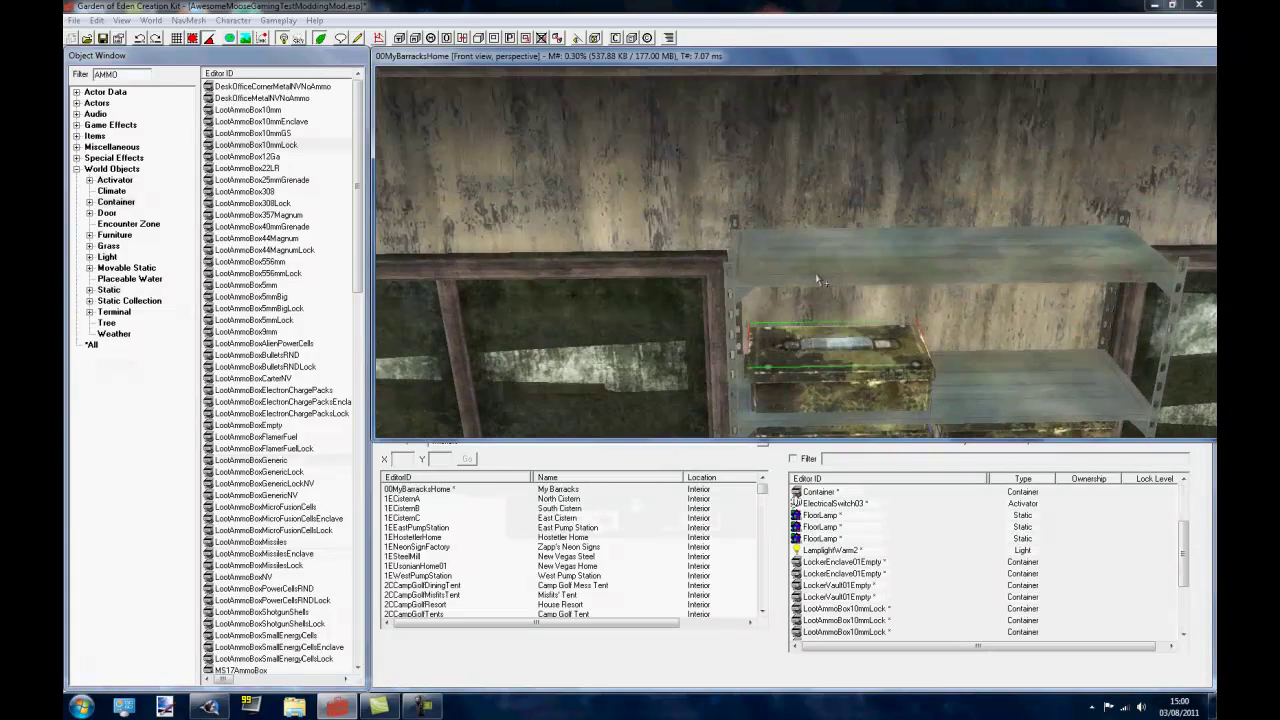
pyautogui.moveTo(872, 353); pyautogui.dragTo(886, 240)
pyautogui.moveTo(878, 270); pyautogui.dragTo(790, 222, button='middle')
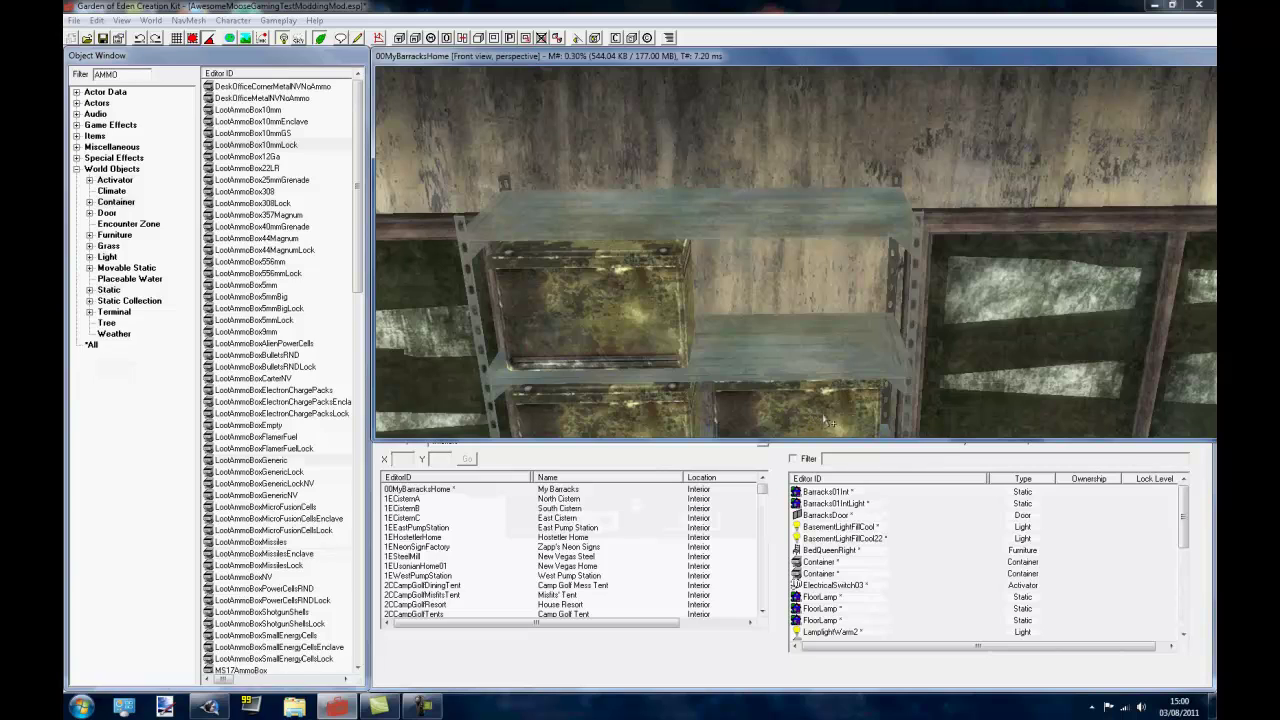
pyautogui.moveTo(828, 422); pyautogui.dragTo(815, 290)
pyautogui.click(103, 38)
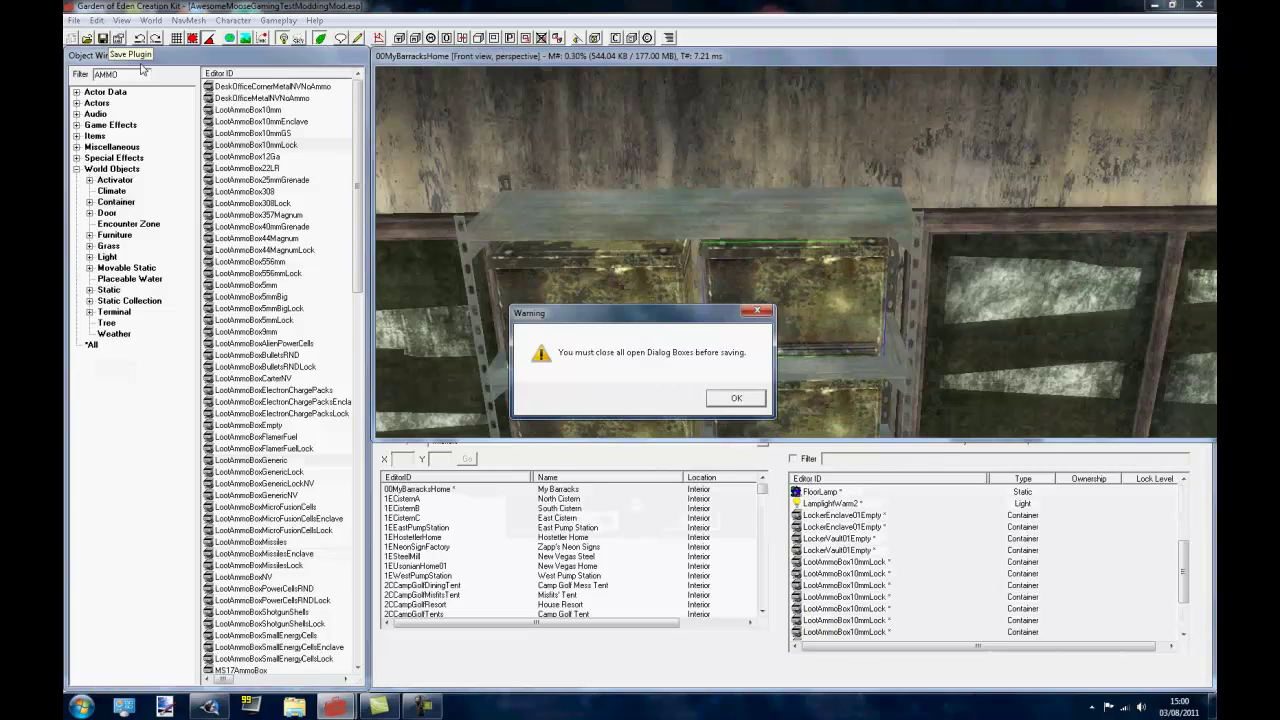
pyautogui.click(736, 398)
pyautogui.scroll(5, 780, 300)
pyautogui.keyDown('shift'); pyautogui.moveTo(790, 252); pyautogui.dragTo(505, 188, button='middle'); pyautogui.keyUp('shift')
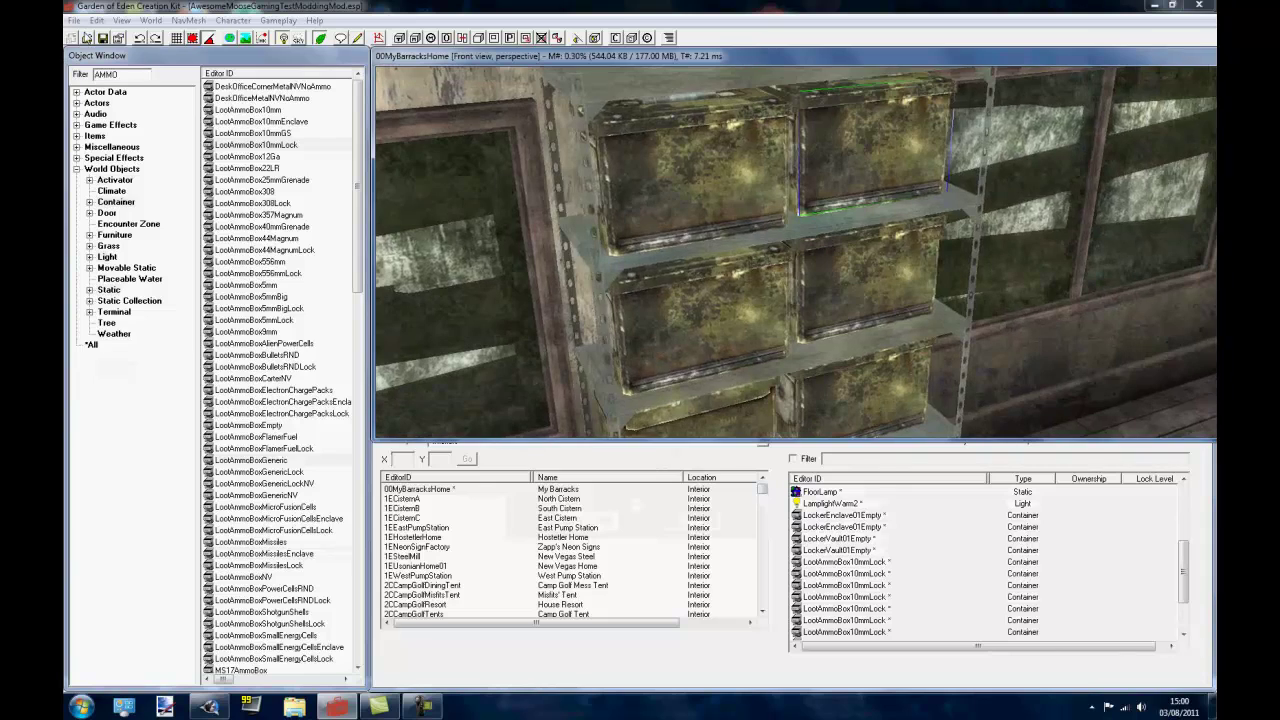
pyautogui.keyDown('shift'); pyautogui.moveTo(829, 299); pyautogui.dragTo(840, 258, button='middle'); pyautogui.keyUp('shift')
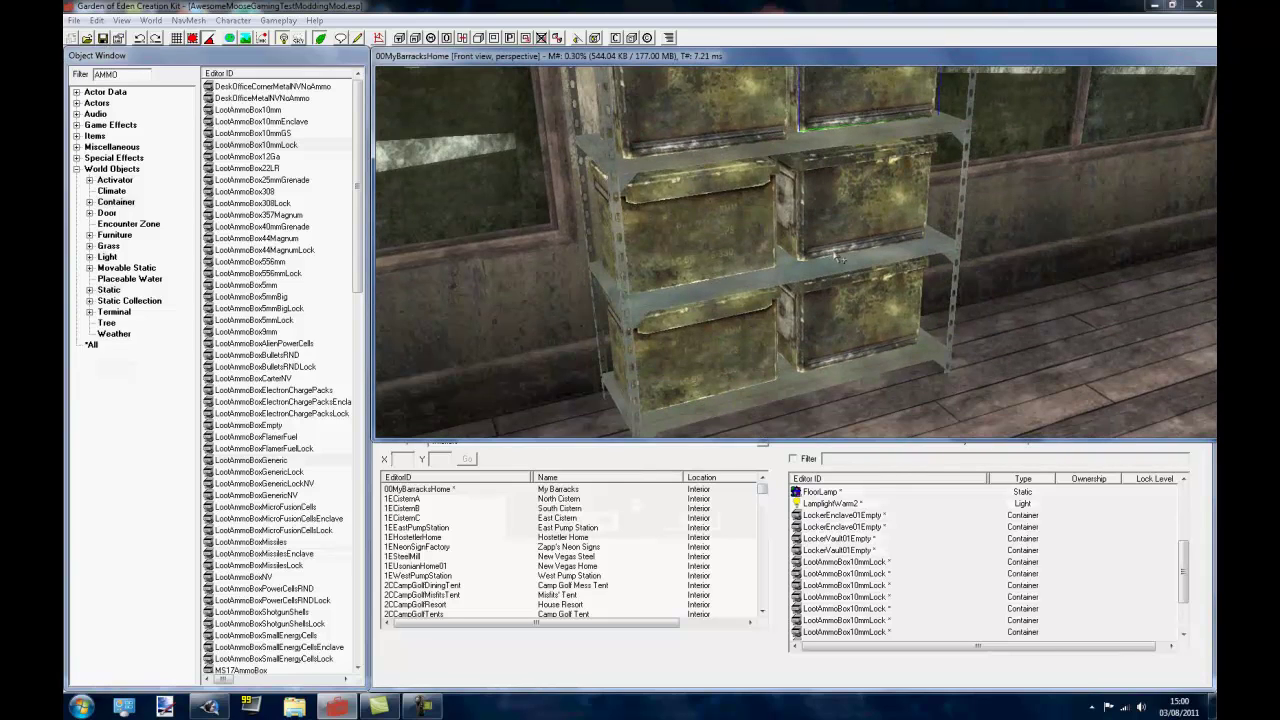
pyautogui.click(775, 162)
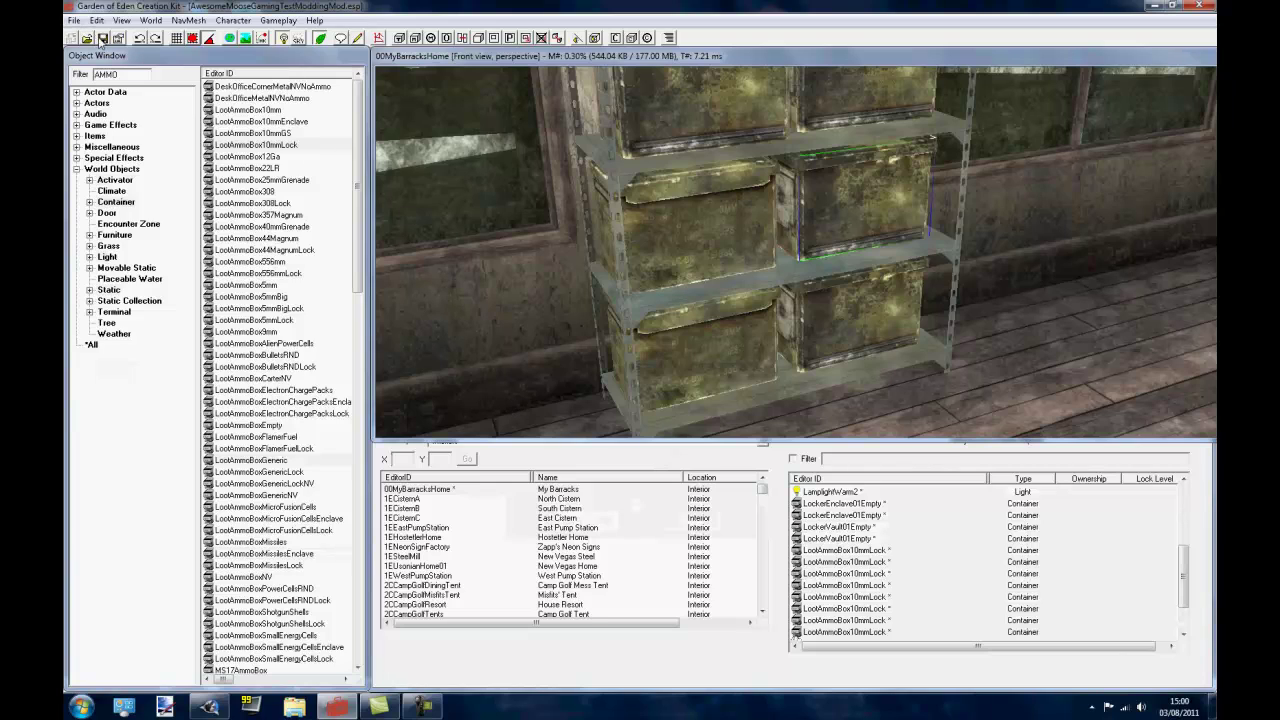
pyautogui.scroll(-10, 671, 343)
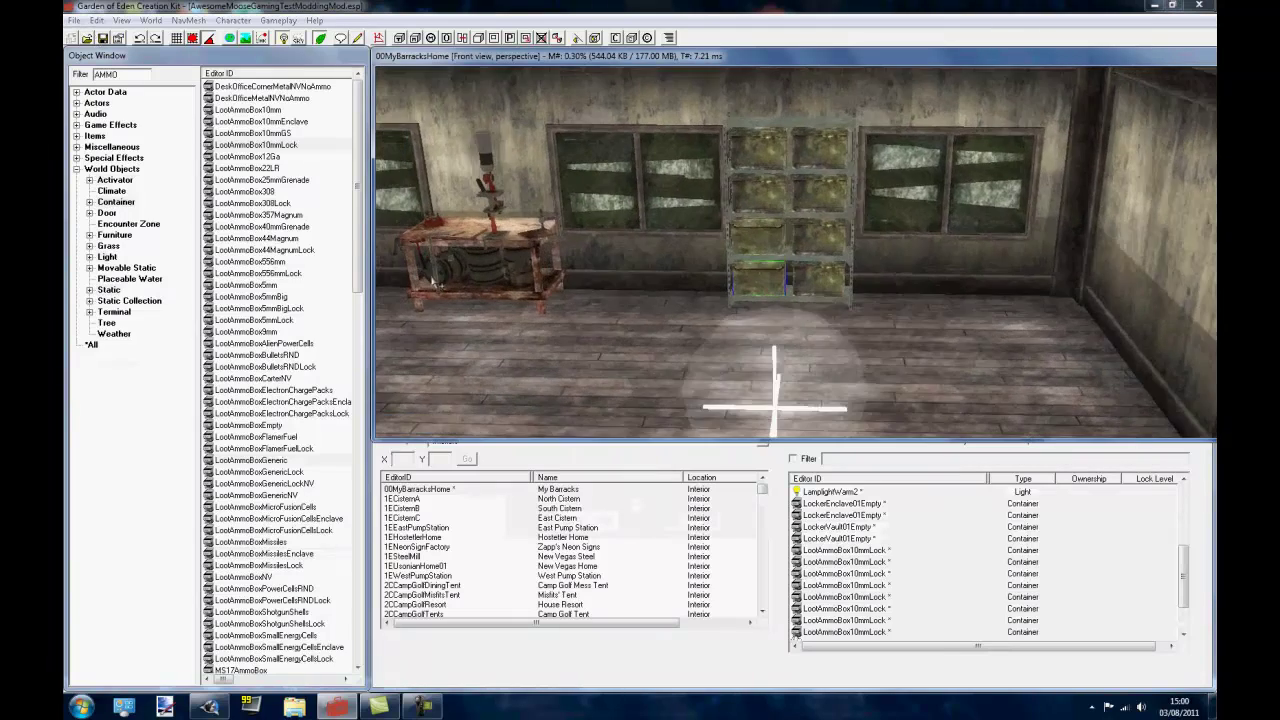
pyautogui.moveTo(940, 232); pyautogui.dragTo(680, 307, button='middle')
pyautogui.moveTo(648, 193); pyautogui.dragTo(568, 265, button='middle')
pyautogui.scroll(10, 568, 265)
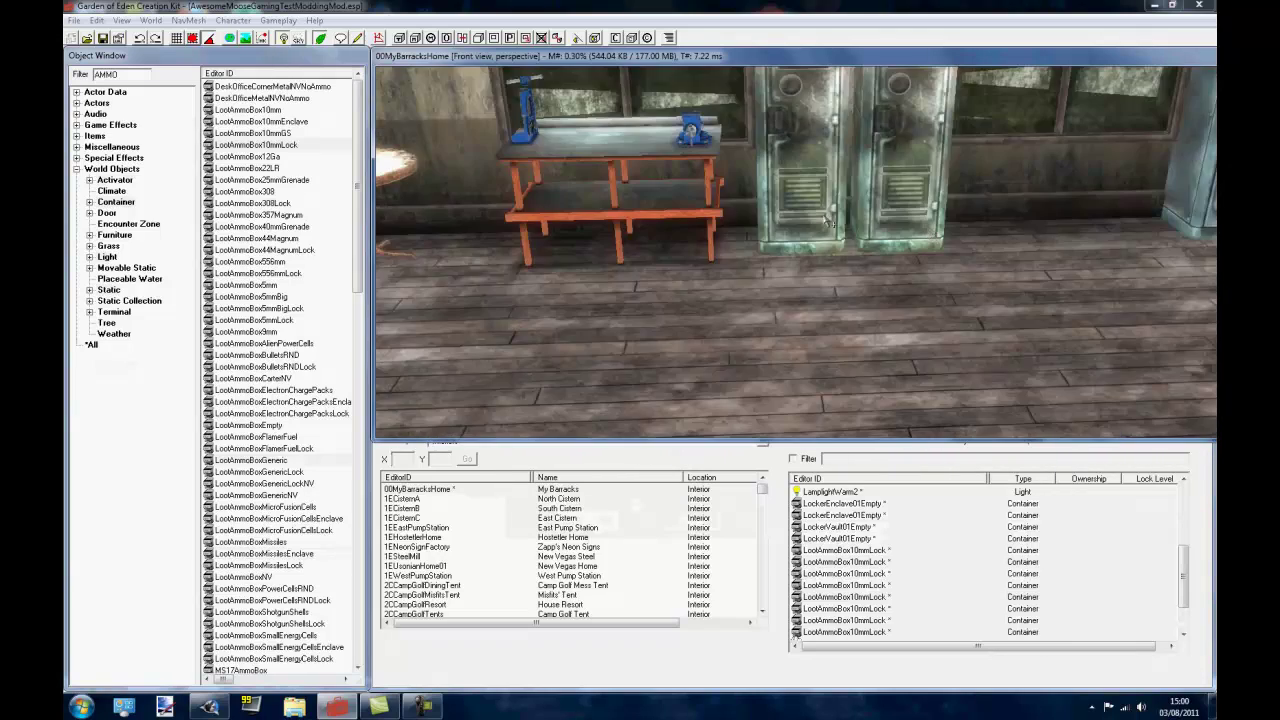